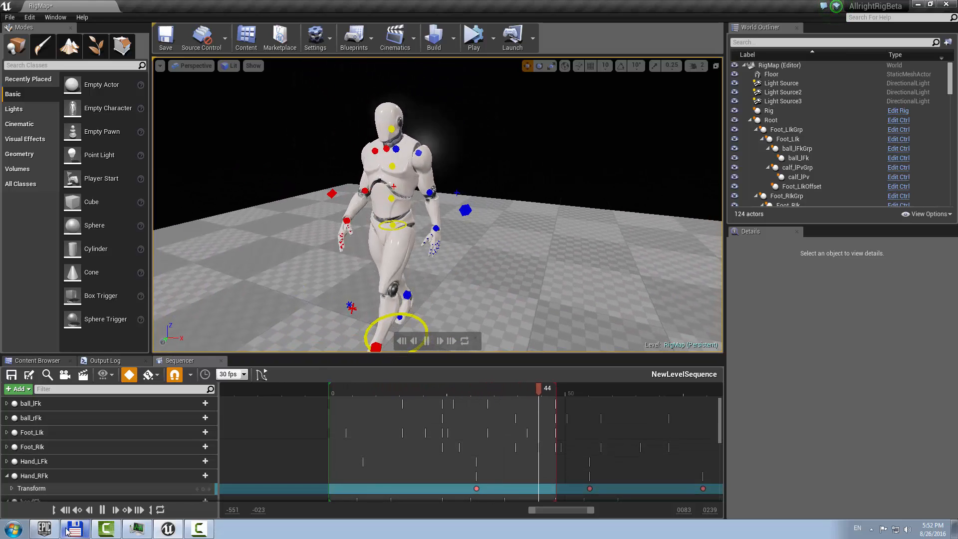
Pause the sequence playback and place the UE4_Mannequin_Skeleton_2 animation from the Content folder beside the rigged character.
left_click(105, 509)
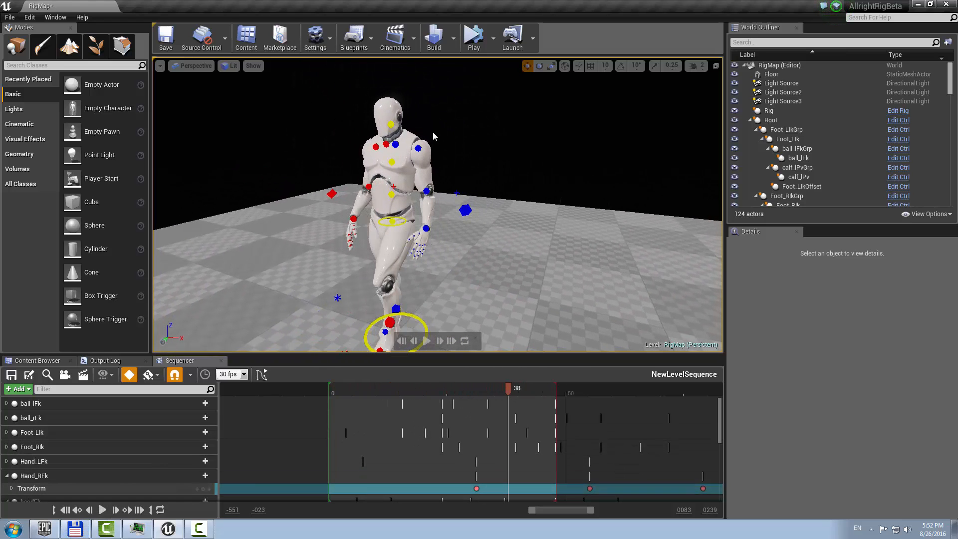
left_click(36, 361)
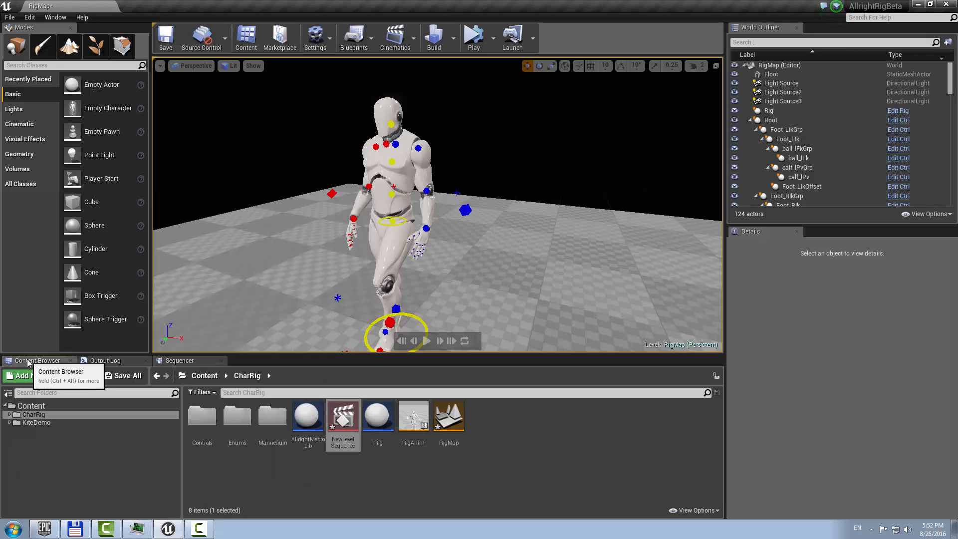
left_click(55, 421)
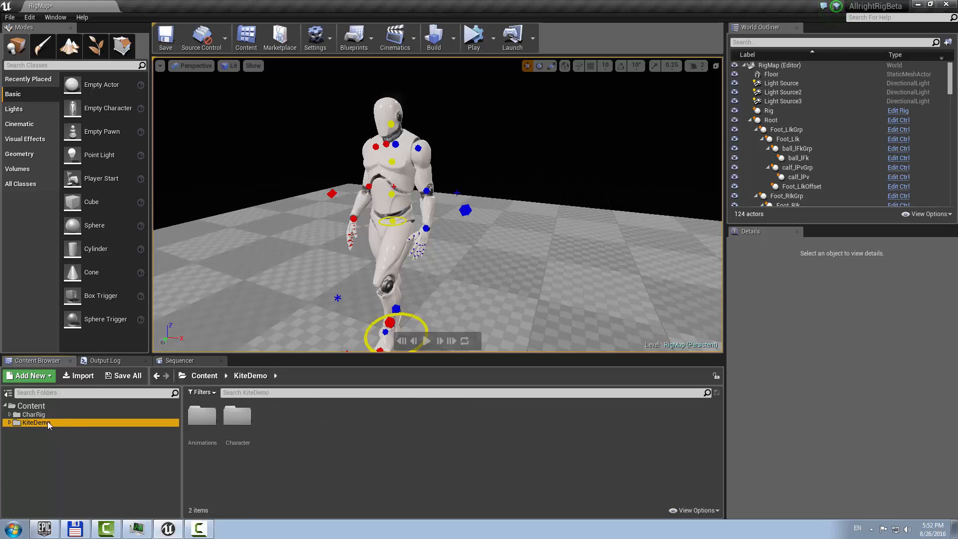
left_click(35, 406)
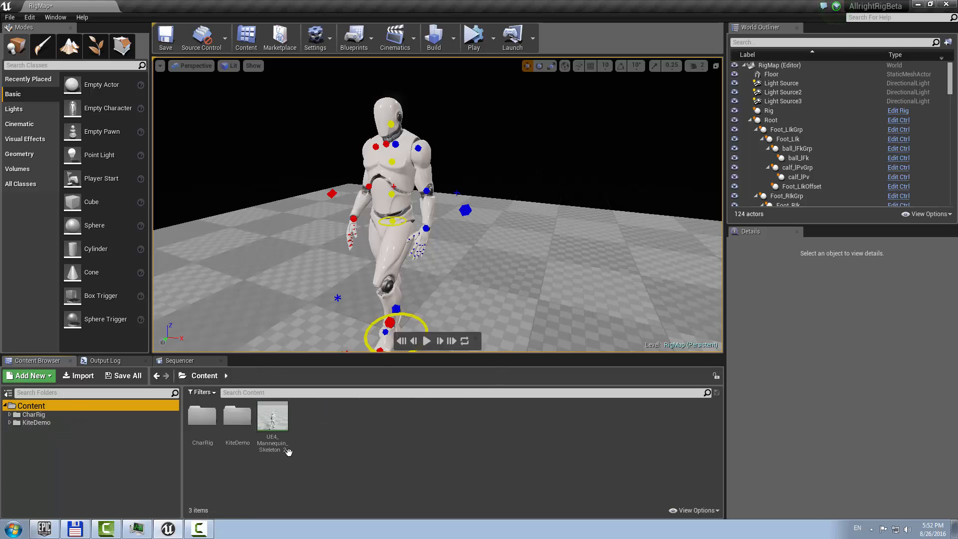
left_click_drag(273, 417, 553, 345)
right_click_drag(499, 240, 434, 245)
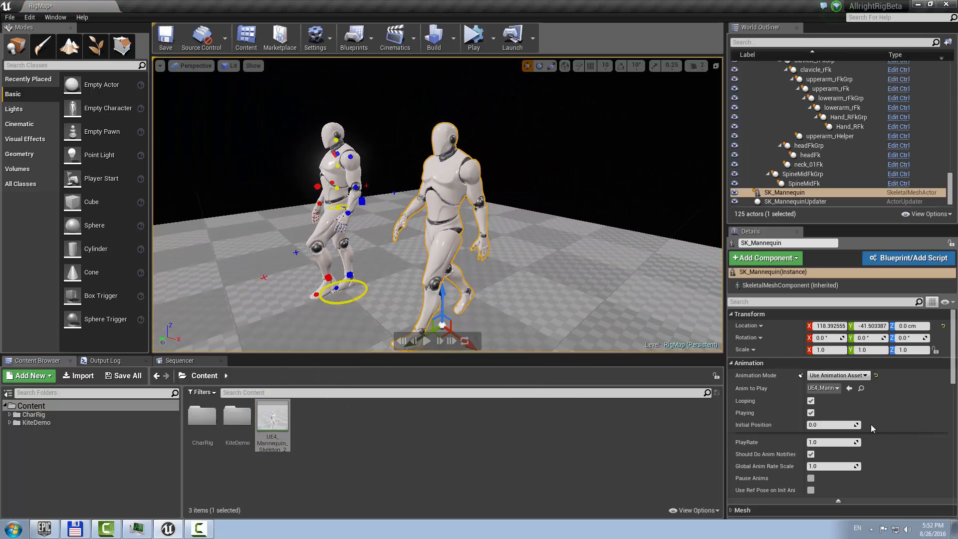
Set the placed mannequin's animation play rate to 1.3, simulate the level to compare both walks, and stop the simulation.
left_click(828, 443)
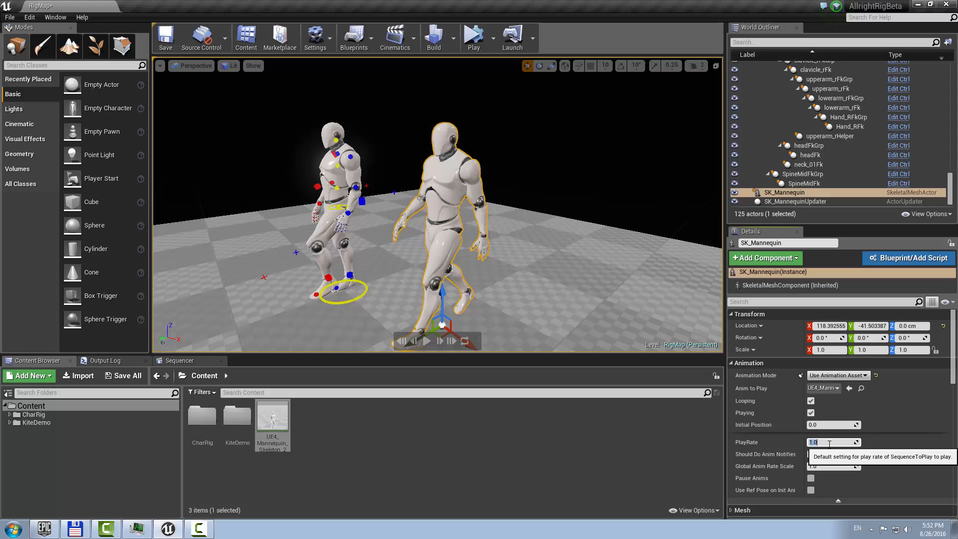
key("Return")
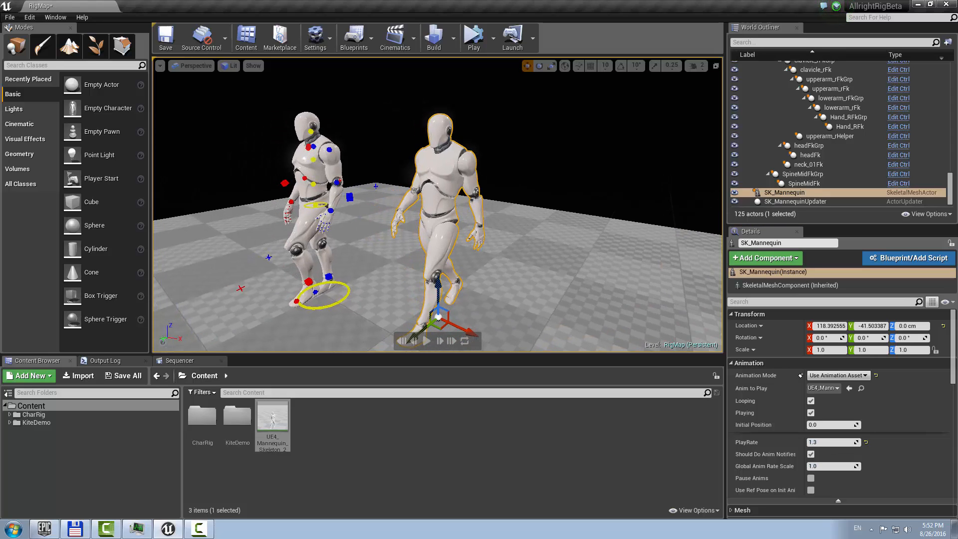
key("alt+s")
left_click(530, 166)
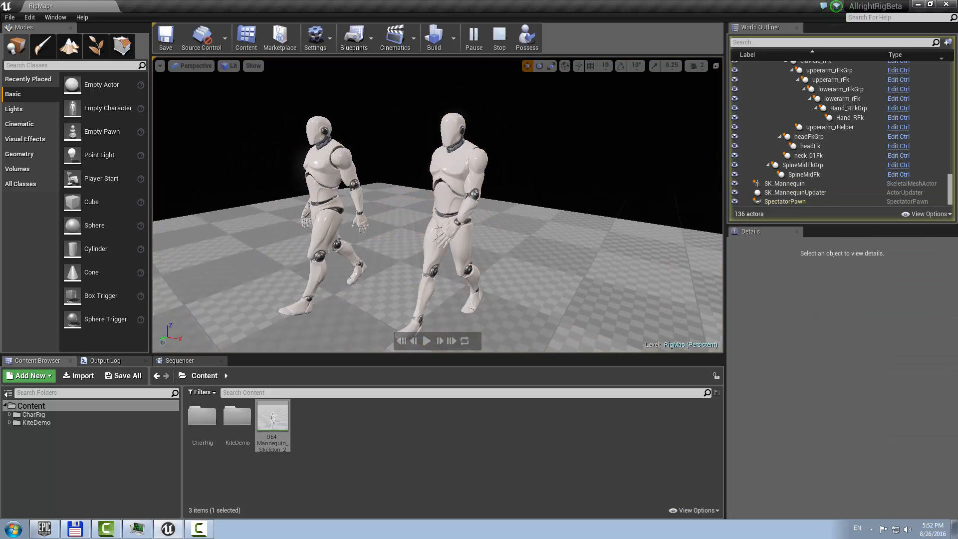
mouse_move(530, 166)
right_mouse_down()
mouse_move(589, 168)
mouse_move(514, 168)
right_mouse_up()
left_click(500, 38)
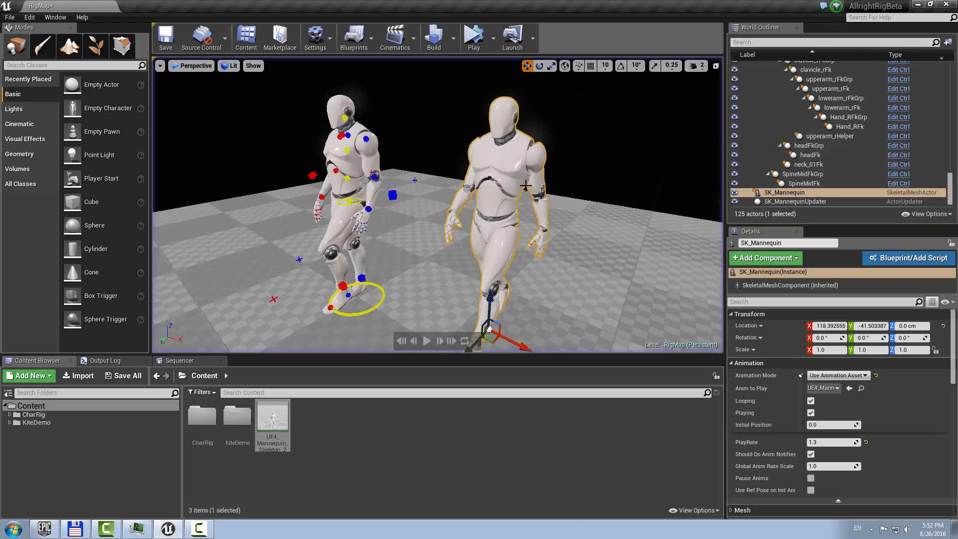
Delete the placed SK_Mannequin actor from the level.
key("Delete")
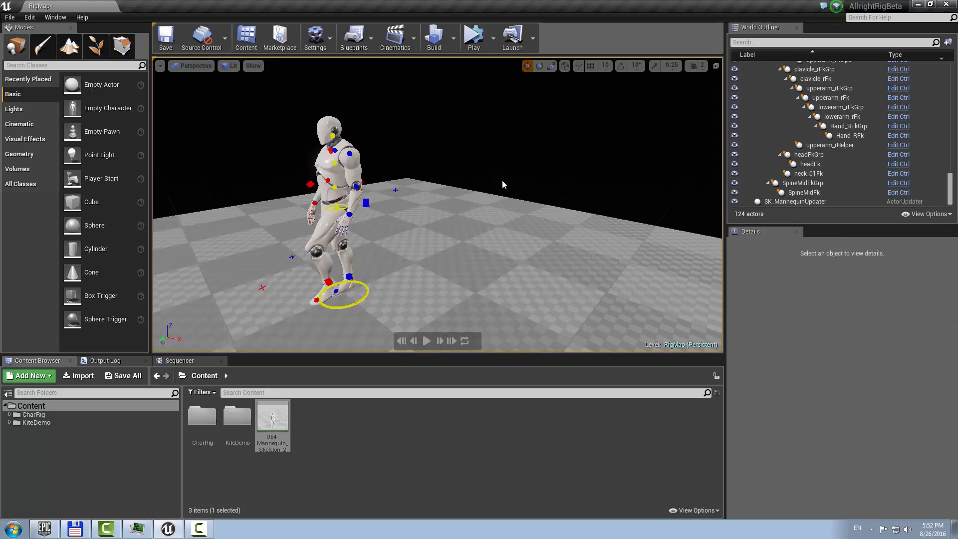
right_click_drag(501, 181, 481, 180)
left_click(9, 17)
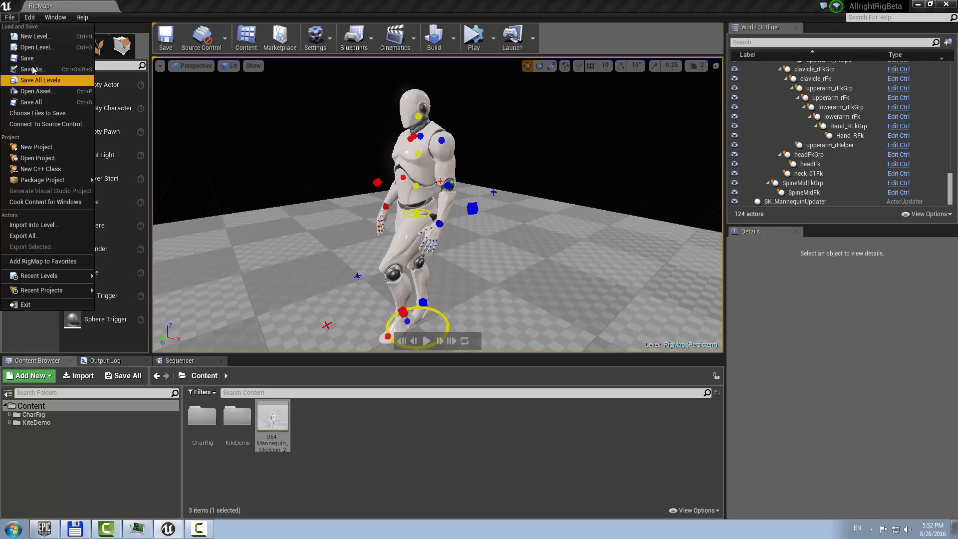
left_click(50, 70)
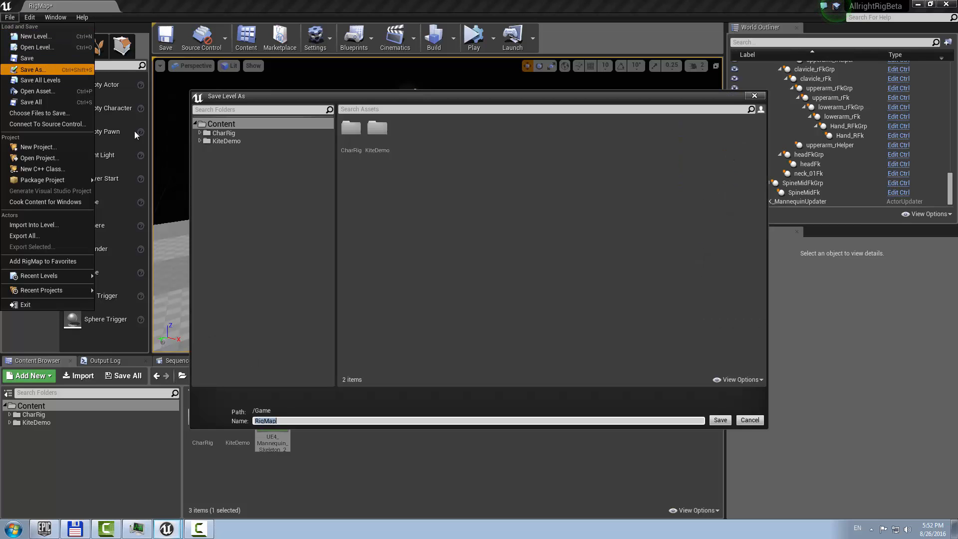
left_click(758, 97)
Create a new level from the first template, the one with a floor and sky, saving the modified RigMap level.
left_click(9, 17)
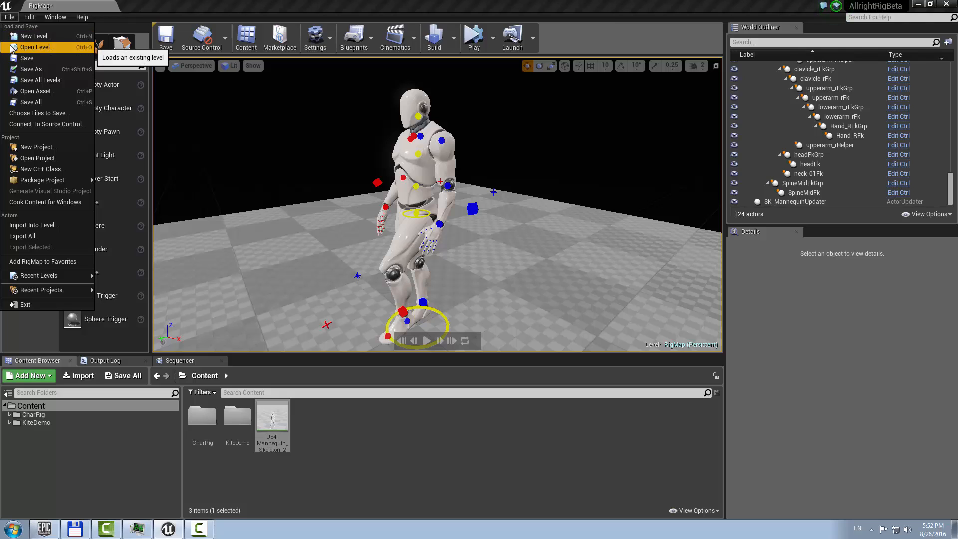
left_click(36, 36)
left_click_drag(464, 154, 411, 118)
left_click(345, 181)
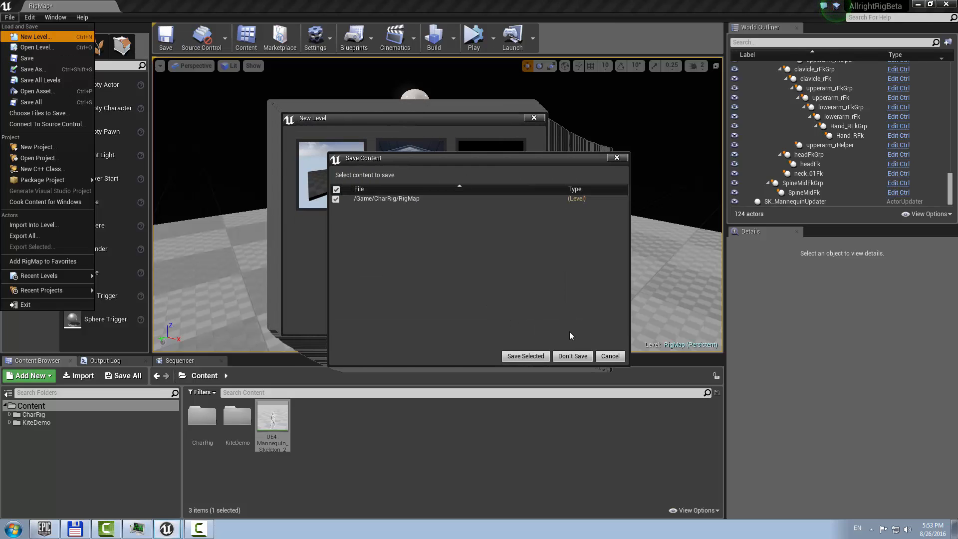
left_click(521, 356)
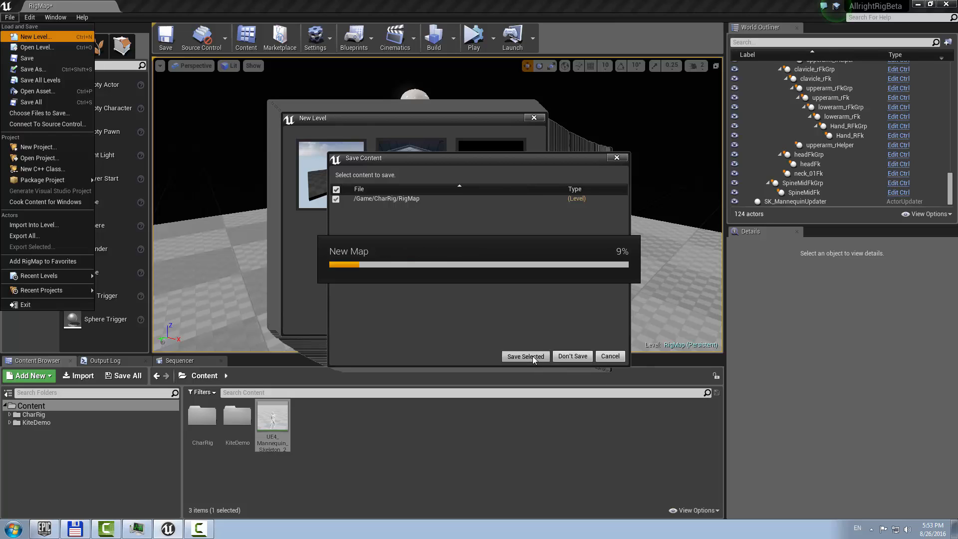
Delete the Player Start actor from the new level.
left_click(438, 202)
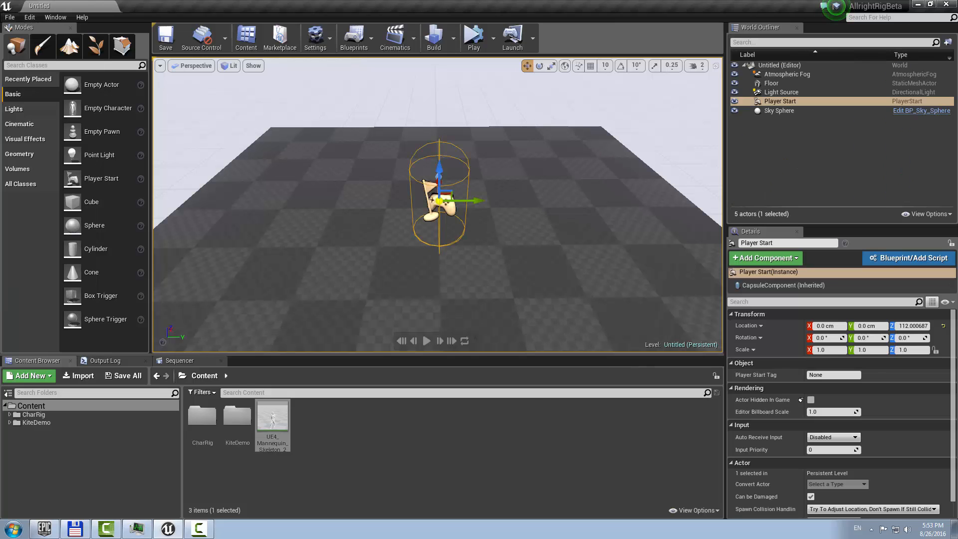
key("Delete")
right_click_drag(442, 203, 299, 214)
key("w")
left_click(524, 260)
right_click_drag(554, 231, 599, 234)
right_click_drag(697, 247, 674, 239)
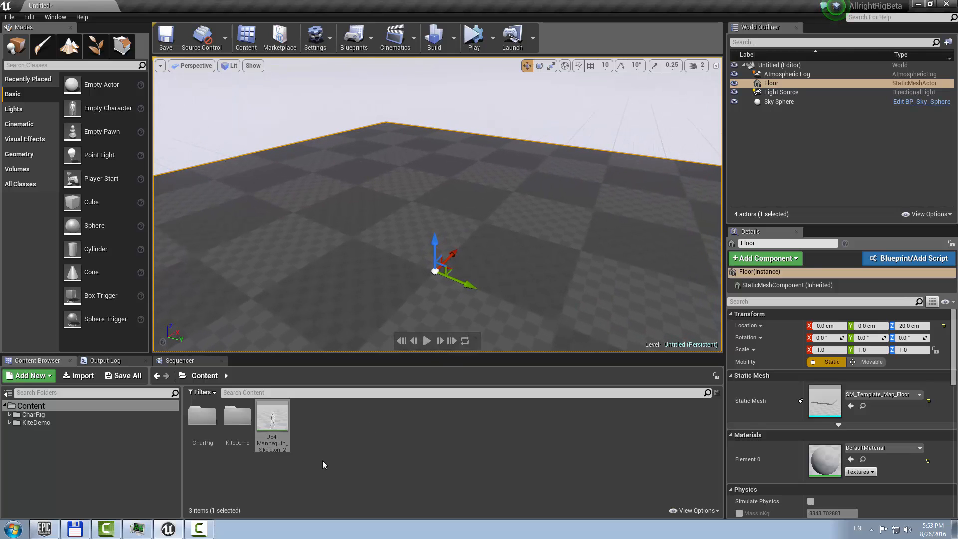
Place the Rig blueprint from the CharRig folder in the level and reset its location to the origin.
left_click(335, 452)
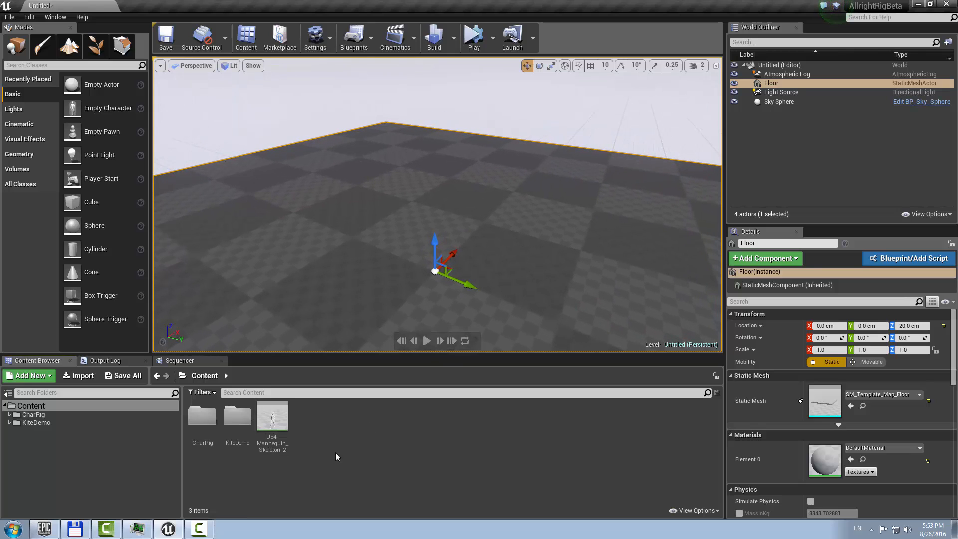
left_click(33, 415)
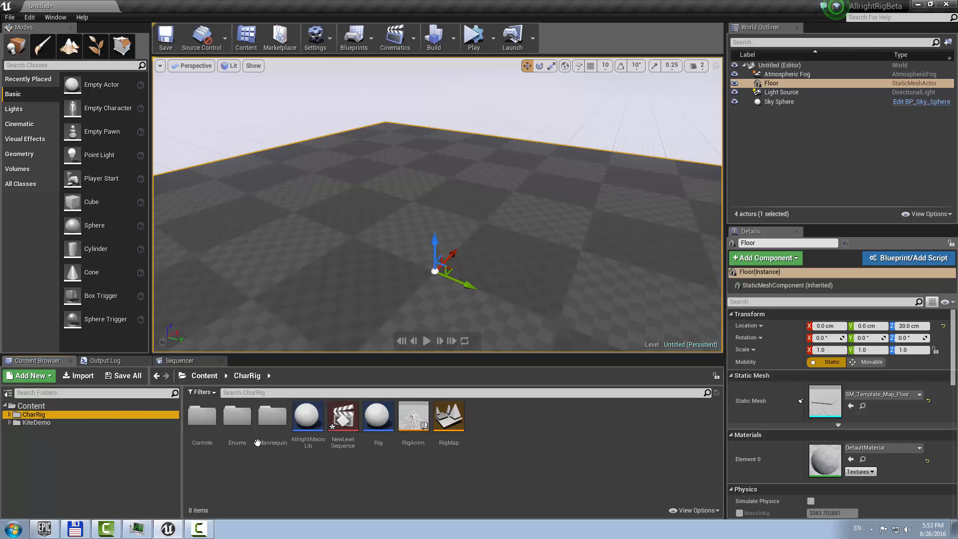
left_click(33, 406)
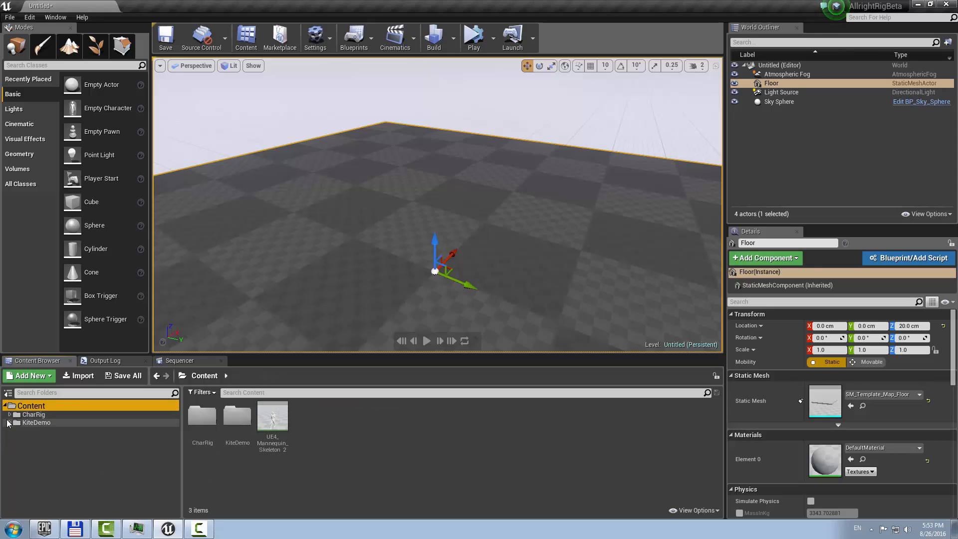
left_click(238, 424)
left_click(32, 415)
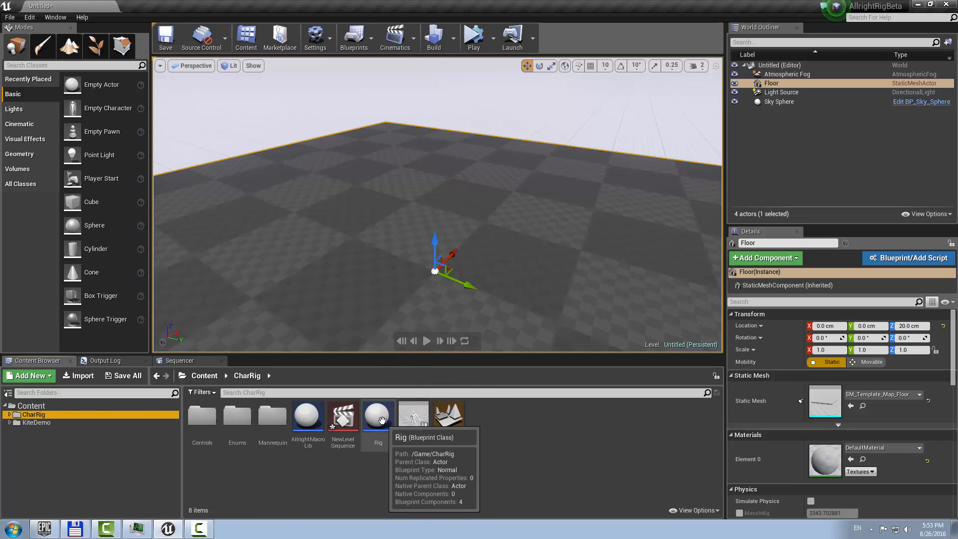
left_click_drag(378, 416, 434, 252)
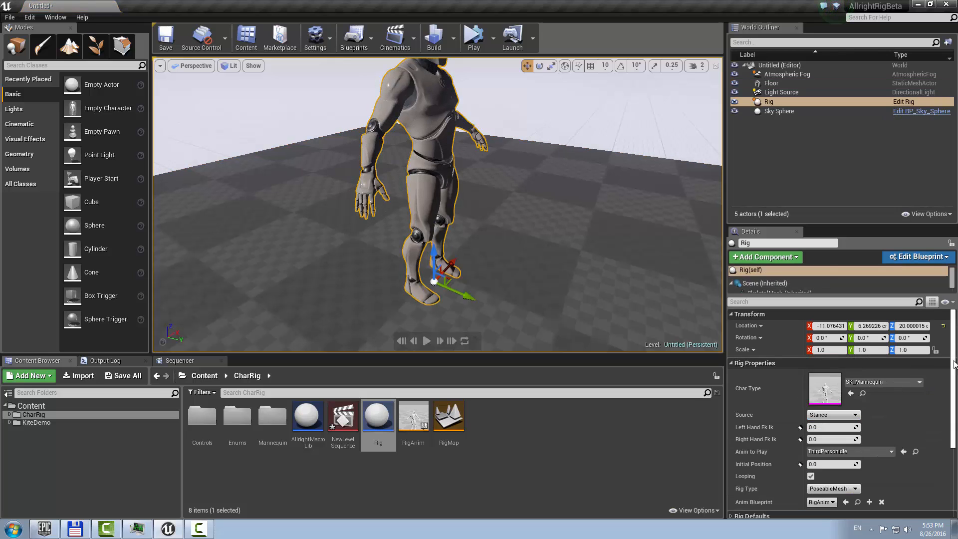
left_click(943, 326)
Reset the Floor's location to the origin so it sits under the character's feet.
left_click(562, 241)
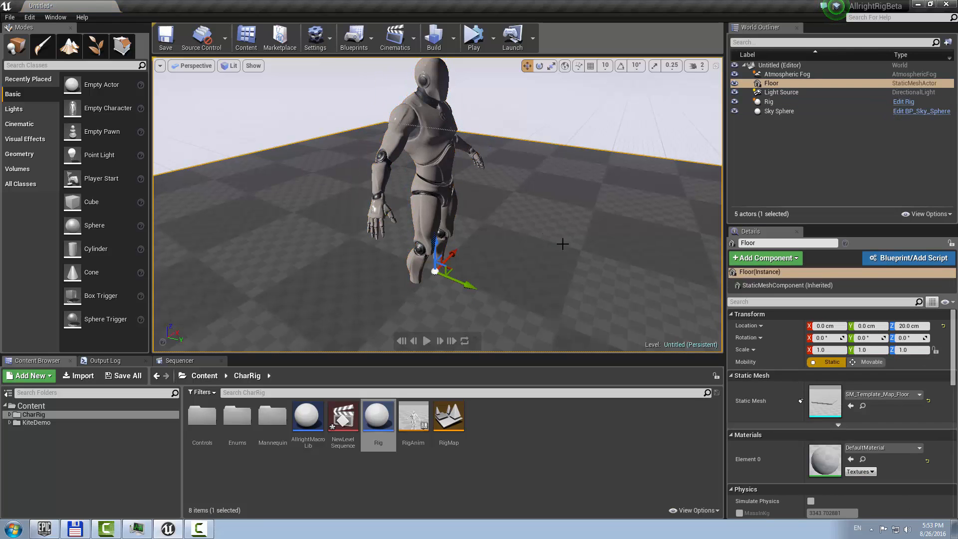
right_click_drag(562, 241, 514, 245)
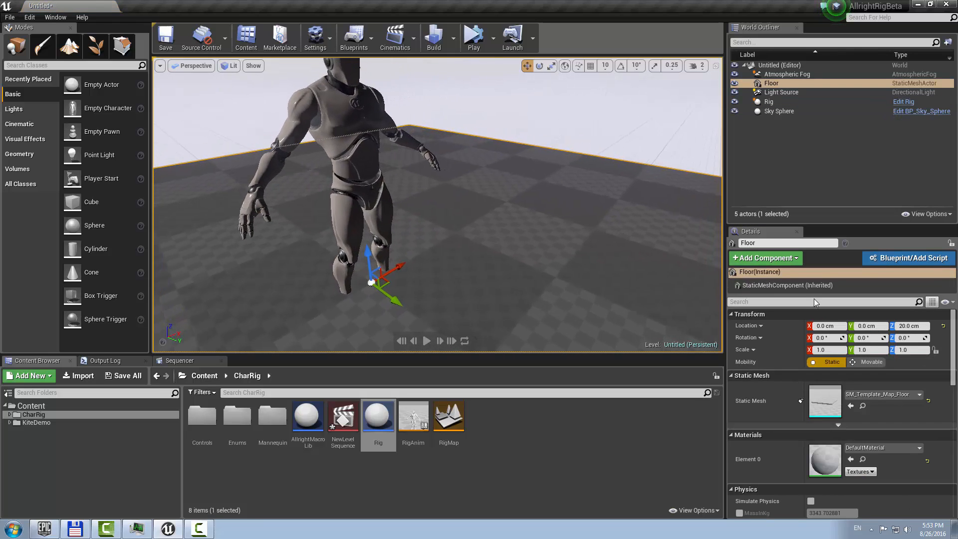
left_click(943, 327)
right_click_drag(564, 225, 499, 260)
right_click_drag(309, 269, 274, 239)
right_click_drag(459, 230, 456, 190)
right_click_drag(494, 237, 494, 226)
Switch the viewport to Unlit shading and delete the Sky Sphere from the level.
key("alt+3")
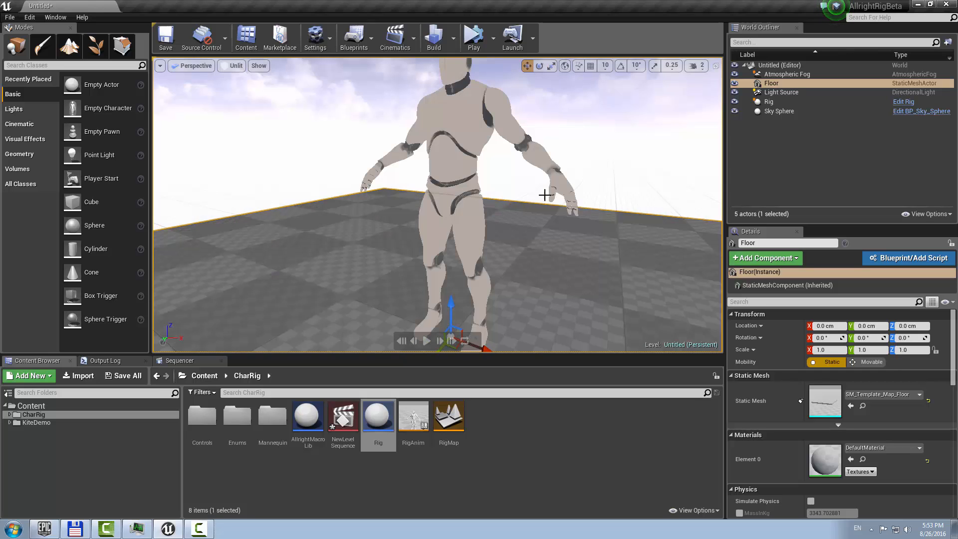
mouse_move(545, 194)
right_mouse_down()
mouse_move(536, 172)
mouse_move(551, 192)
right_mouse_up()
left_click(441, 150)
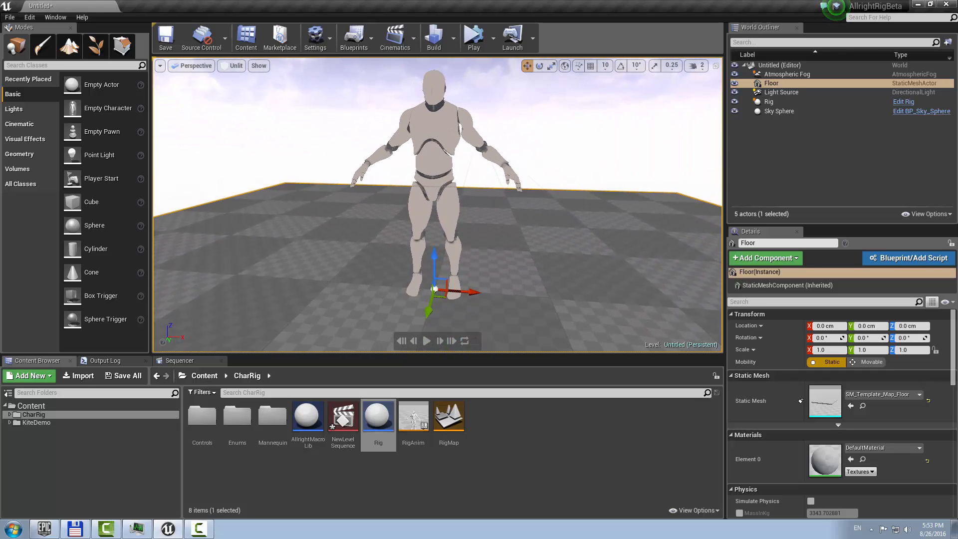
left_click(583, 116)
key("Delete")
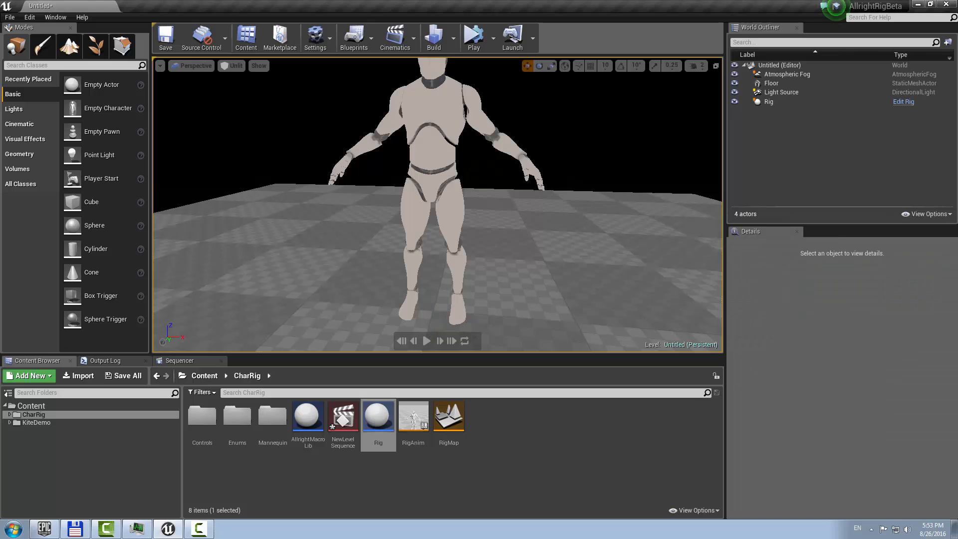
right_click_drag(559, 149, 532, 148)
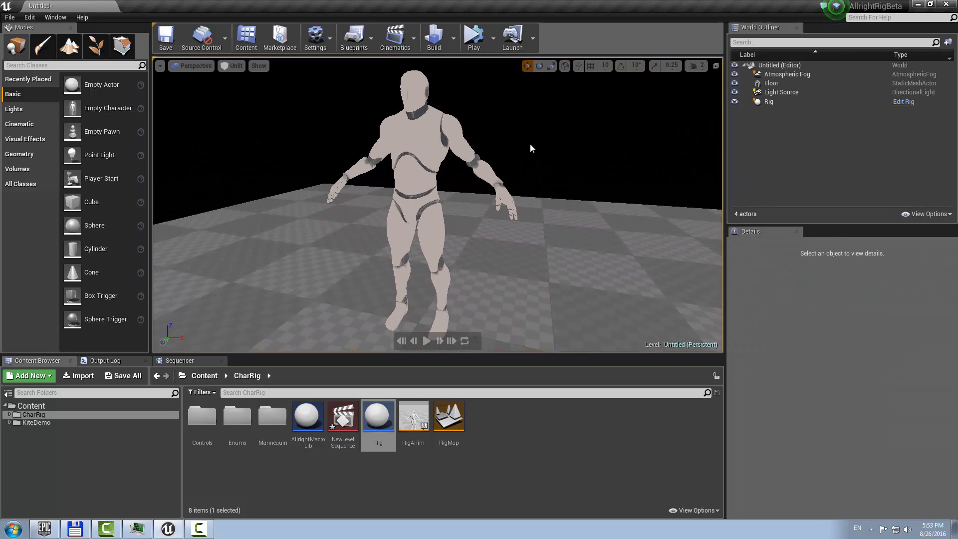
Set the Rig actor's Char Type to boy_SKELMESH.
left_click(424, 145)
right_click_drag(424, 145, 454, 146)
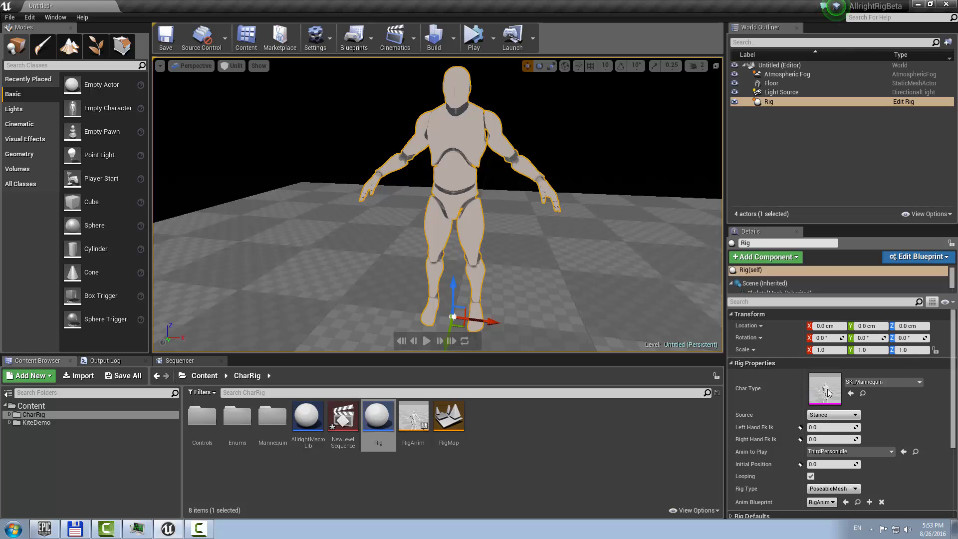
left_click(858, 382)
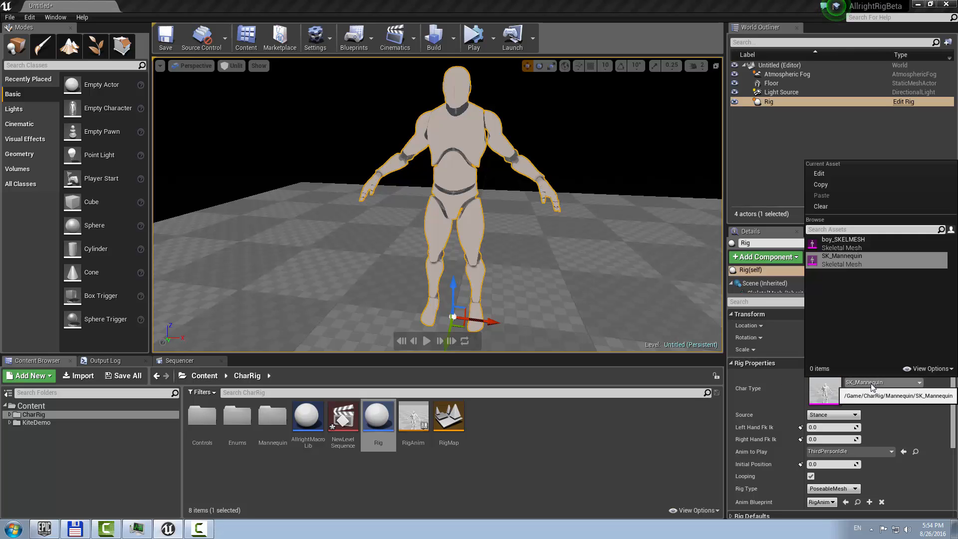
left_click(849, 244)
Examine the boy mesh from several distances and angles, comparing Lit with Unlit shading and ending in Unlit.
key("w")
right_click_drag(459, 222, 396, 209)
key("d")
key("s")
key("w")
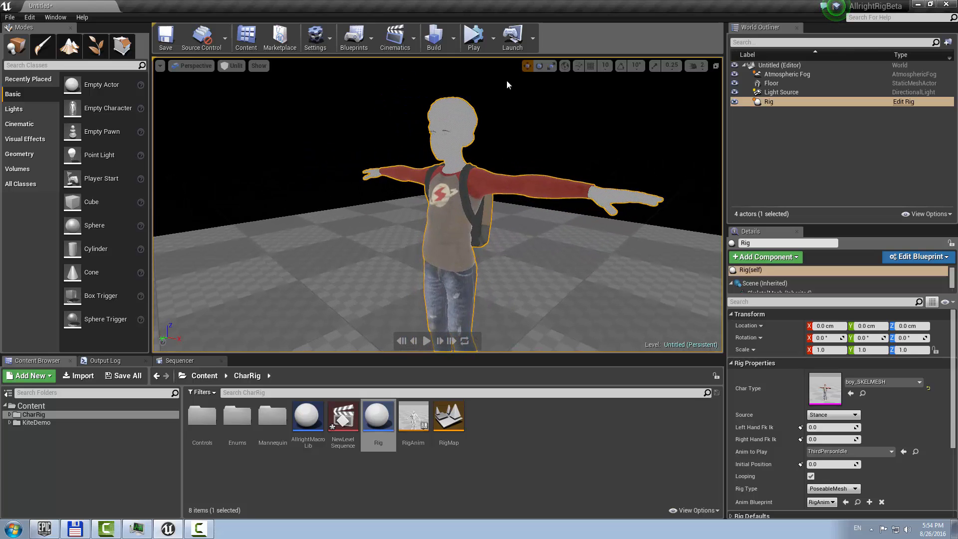
key("a")
mouse_move(530, 156)
right_mouse_down()
mouse_move(571, 156)
mouse_move(530, 156)
right_mouse_up()
key("s")
key("d")
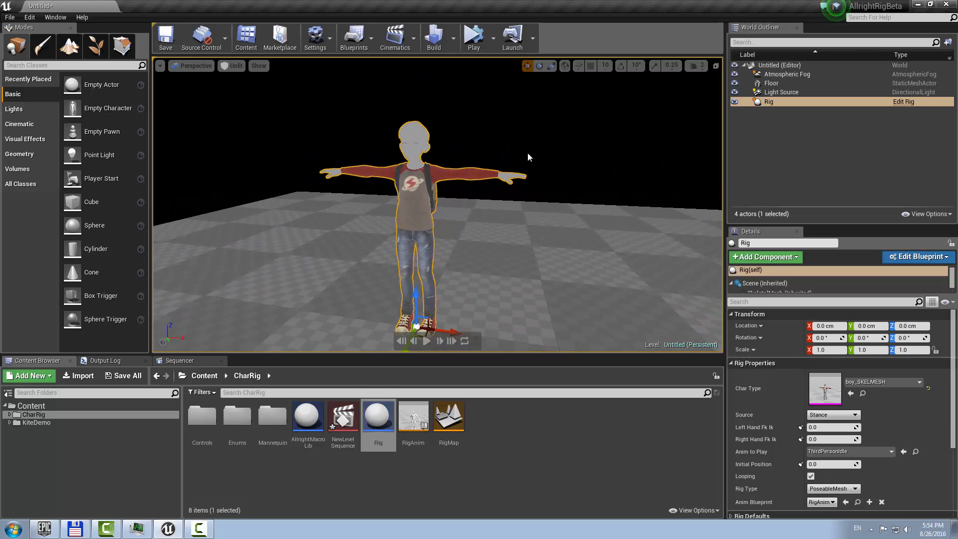
key("w")
mouse_move(477, 222)
right_mouse_down()
mouse_move(452, 232)
mouse_move(464, 228)
right_mouse_up()
key("s")
key("w")
key("s")
key("Escape")
left_click(405, 171)
key("w")
right_click_drag(405, 171, 381, 171)
key("s")
key("alt+4")
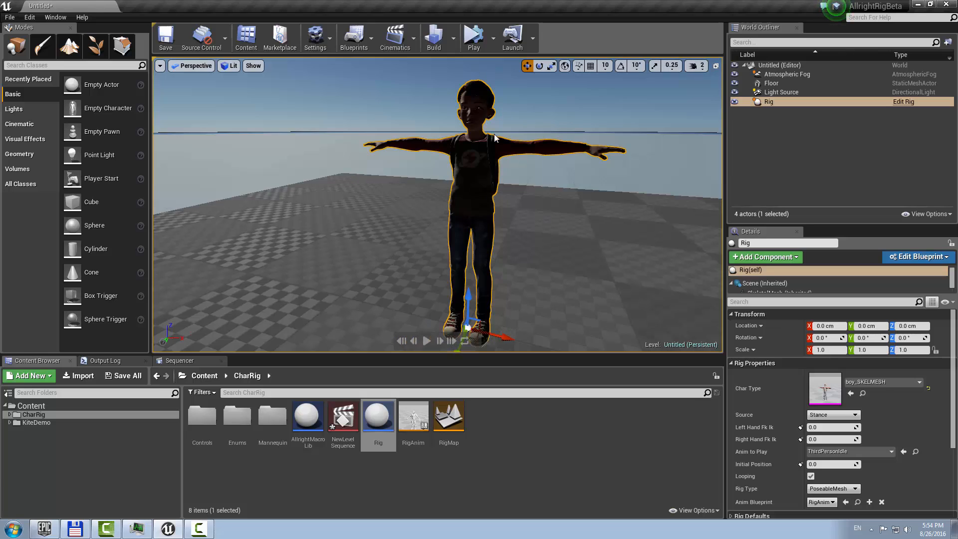
key("alt+3")
right_click_drag(501, 175, 542, 201)
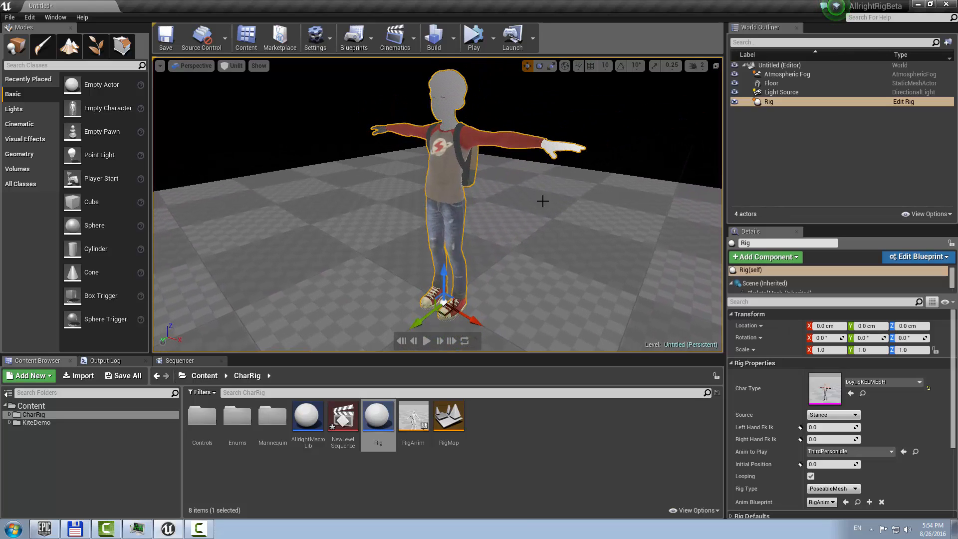
Choose Stance as the rig's Source option.
left_click(831, 417)
left_click(815, 430)
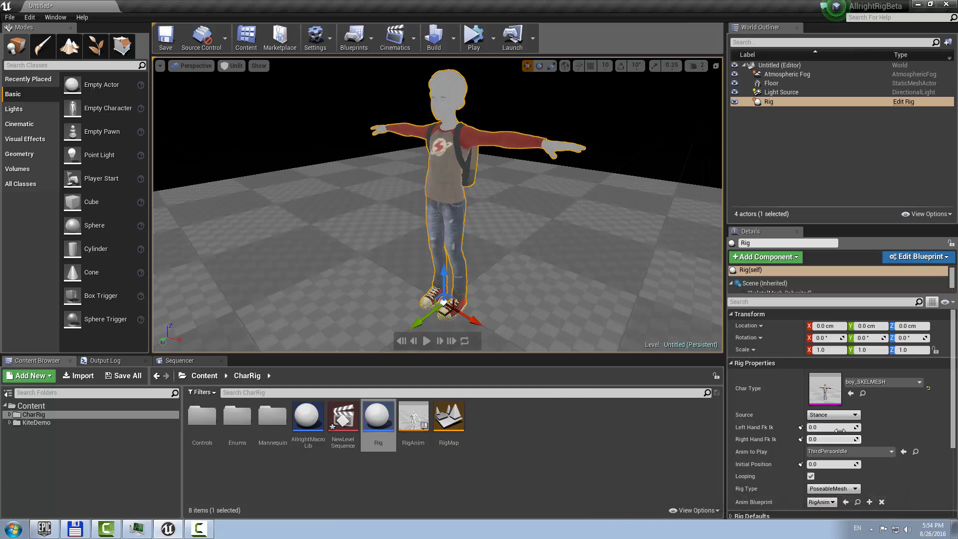
Choose Stance again as the rig's Source and reselect the Rig character in the viewport.
left_click(831, 415)
left_click(827, 424)
left_click(451, 127)
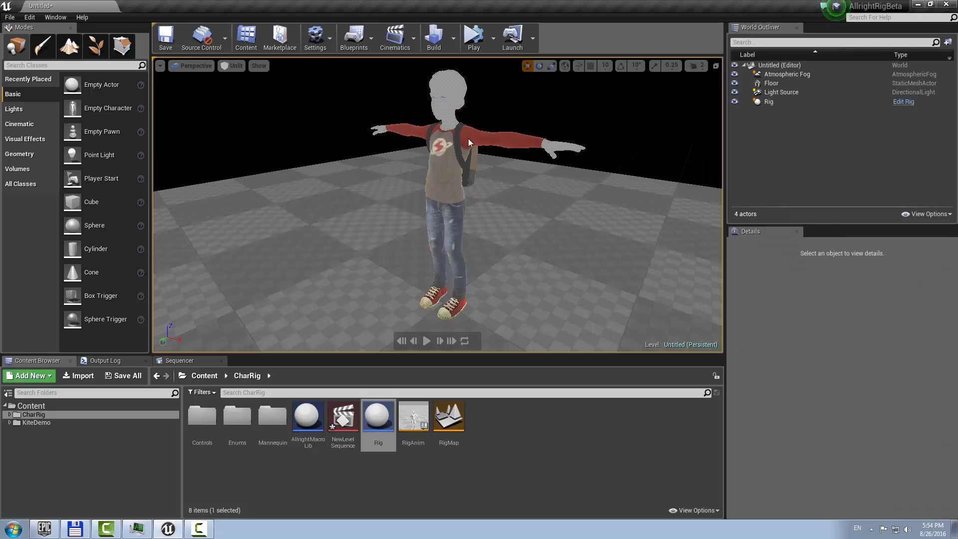
left_click(468, 141)
mouse_move(491, 199)
right_mouse_down()
mouse_move(486, 185)
mouse_move(491, 199)
right_mouse_up()
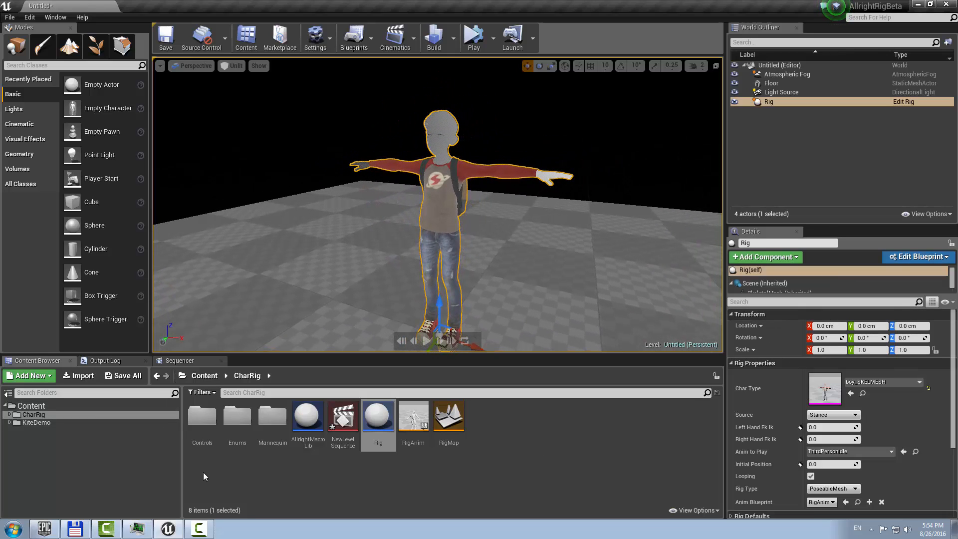
Open the boy_SKELETON asset from the Character folder of KiteDemo.
double_click(36, 422)
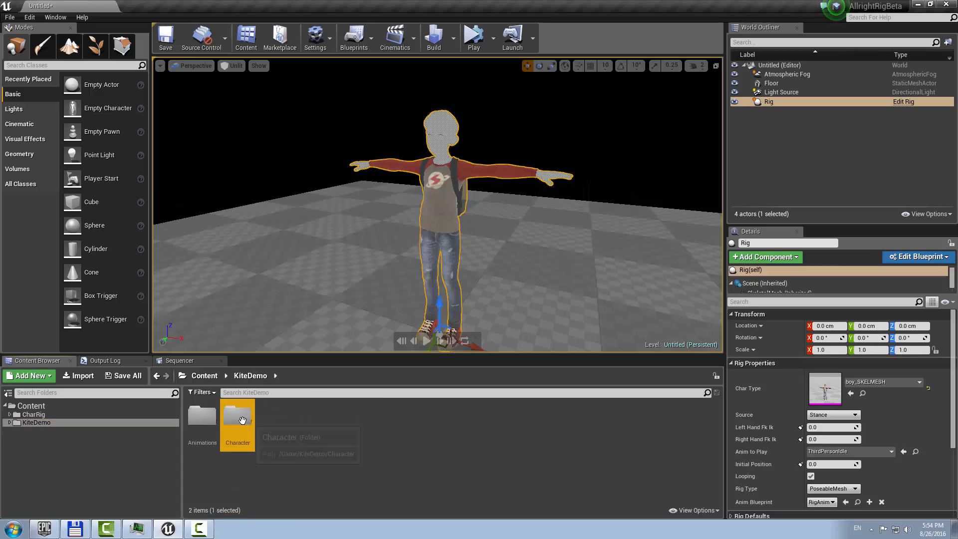
double_click(238, 417)
double_click(272, 417)
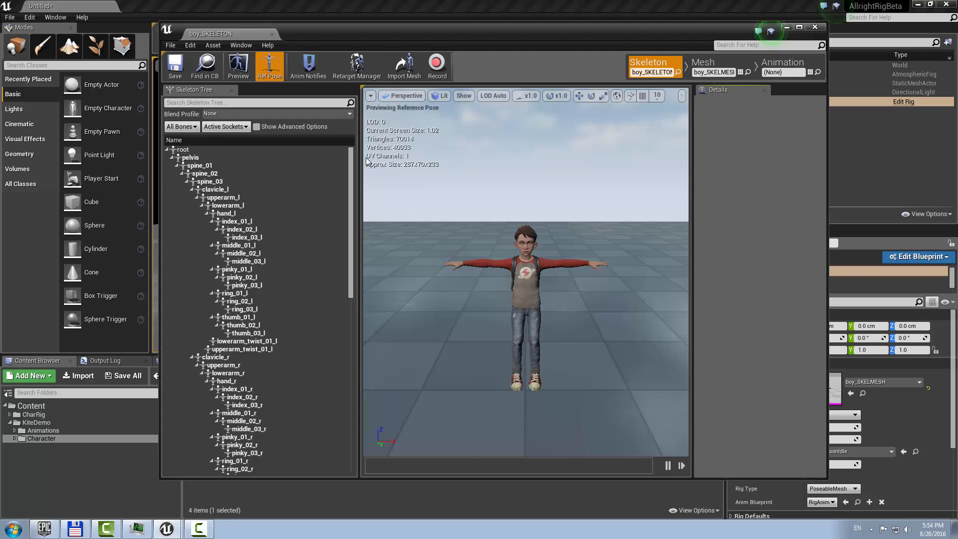
Assign the Humanoid rig to boy_SKELETON in the Retarget Manager.
left_click(362, 72)
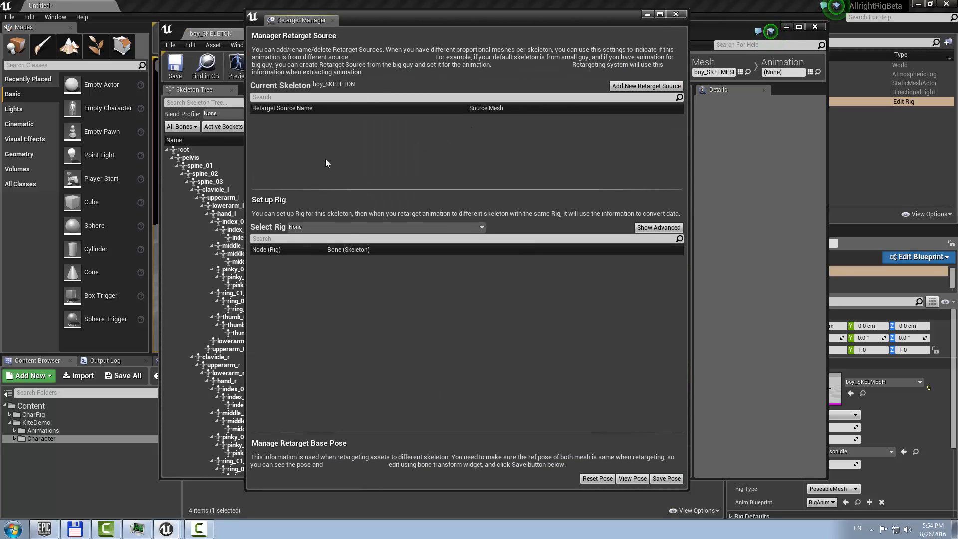
left_click(347, 228)
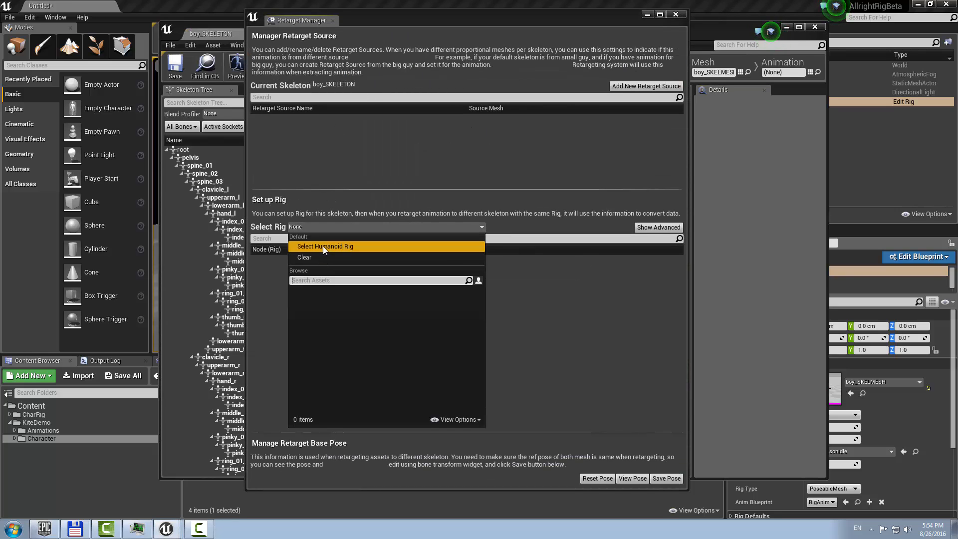
left_click(325, 246)
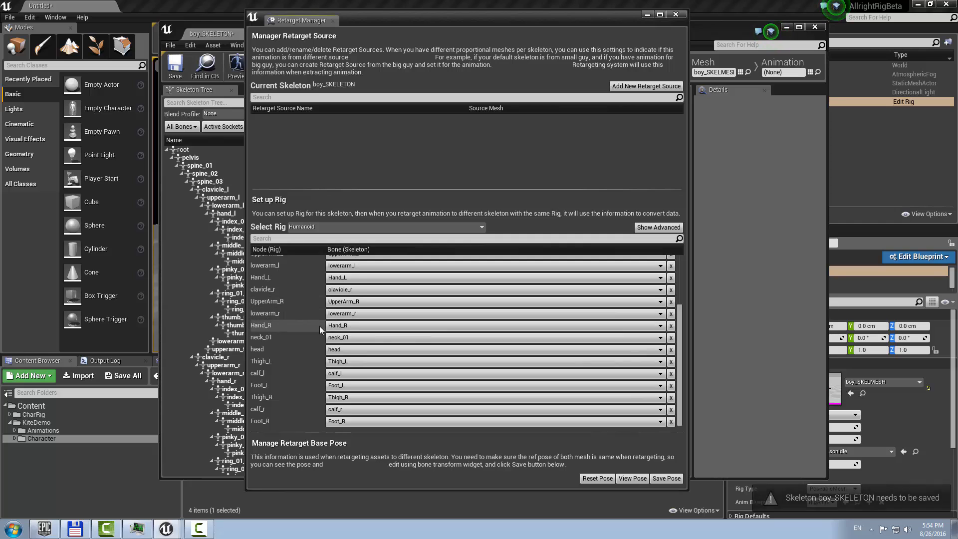
Check the Humanoid rig's base and advanced node-to-bone assignments against the skeleton tree, and close the Retarget Manager.
scroll(319, 325, "up", 3)
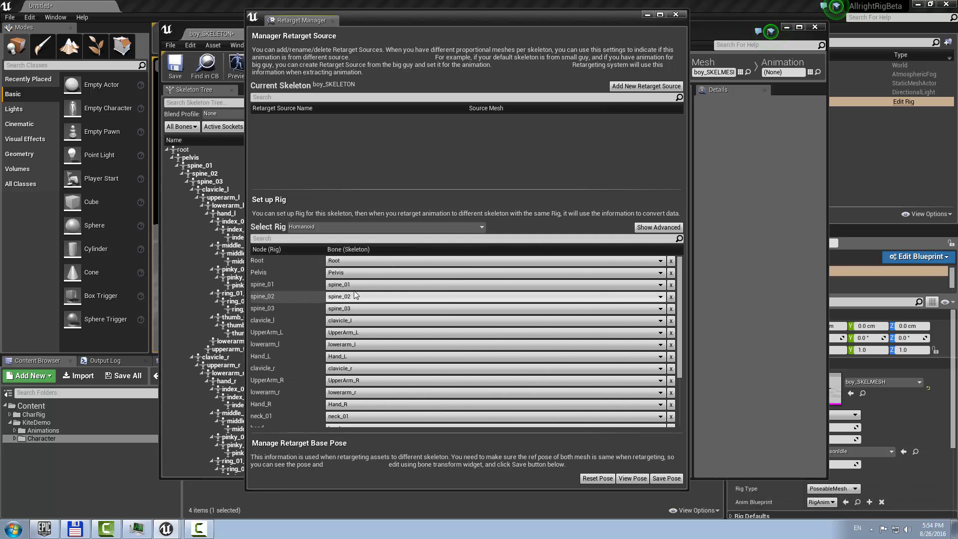
left_click_drag(361, 20, 554, 46)
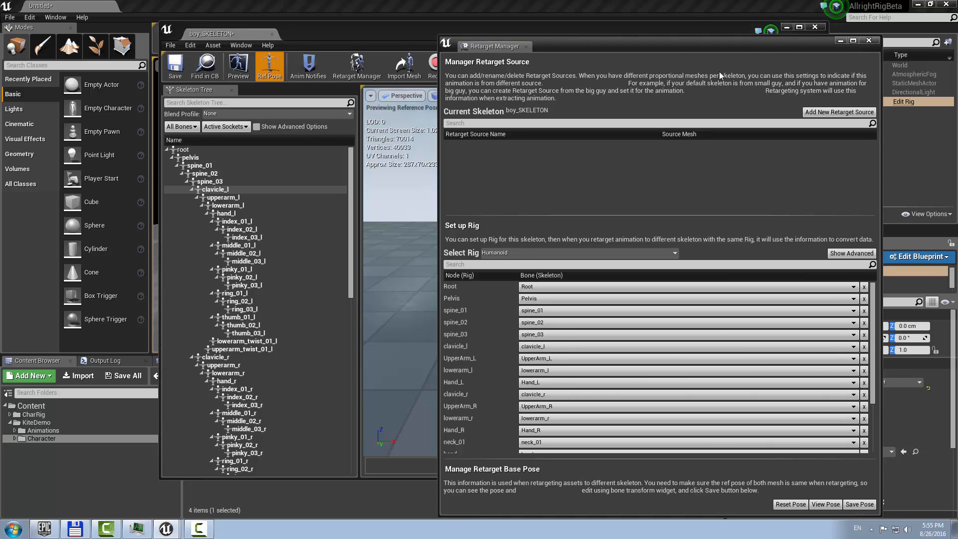
left_click_drag(548, 52, 358, 41)
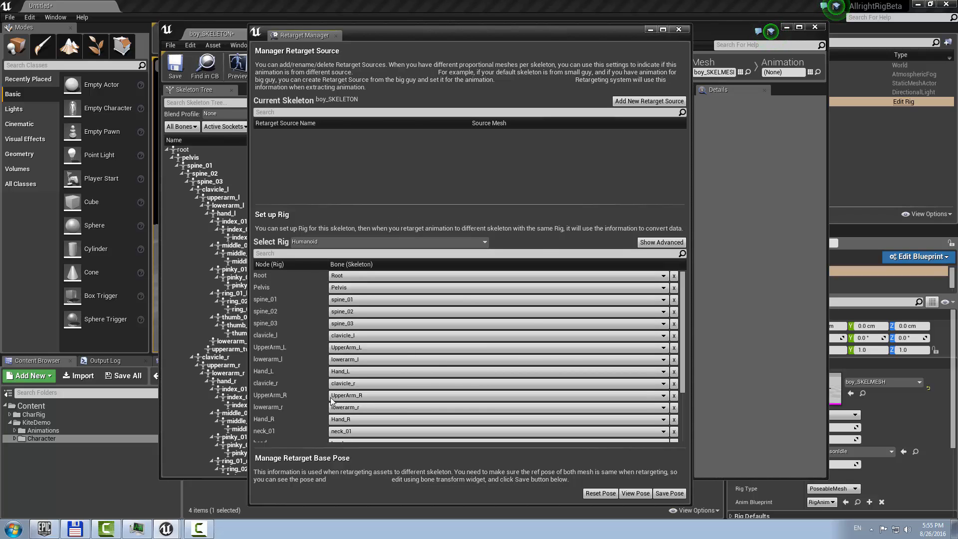
left_click(662, 242)
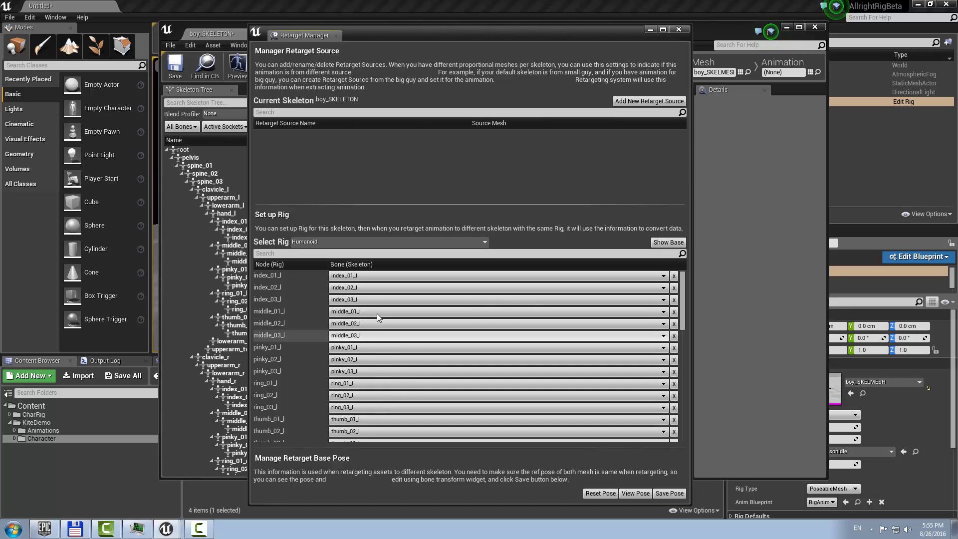
scroll(380, 329, "down", 20)
scroll(382, 334, "up", 19)
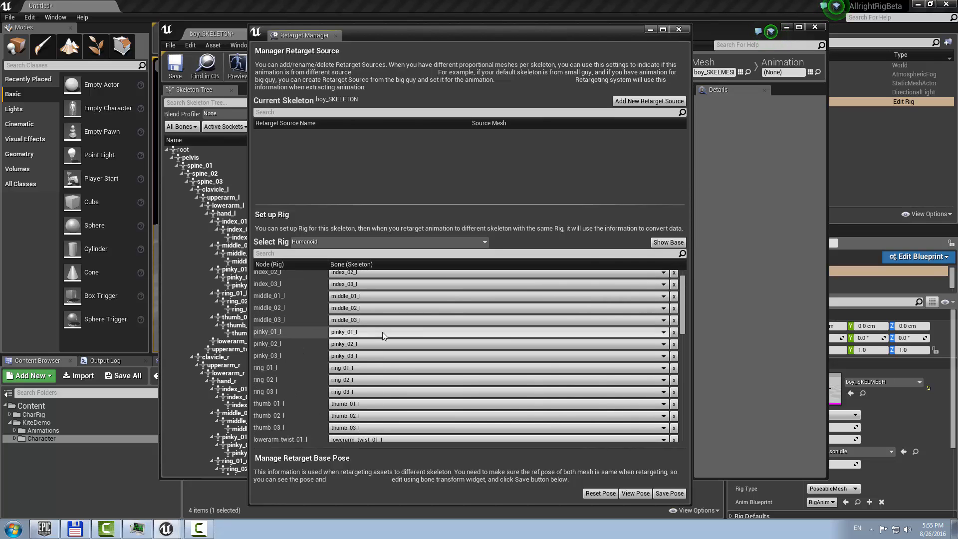
scroll(382, 334, "up", 2)
left_click(364, 275)
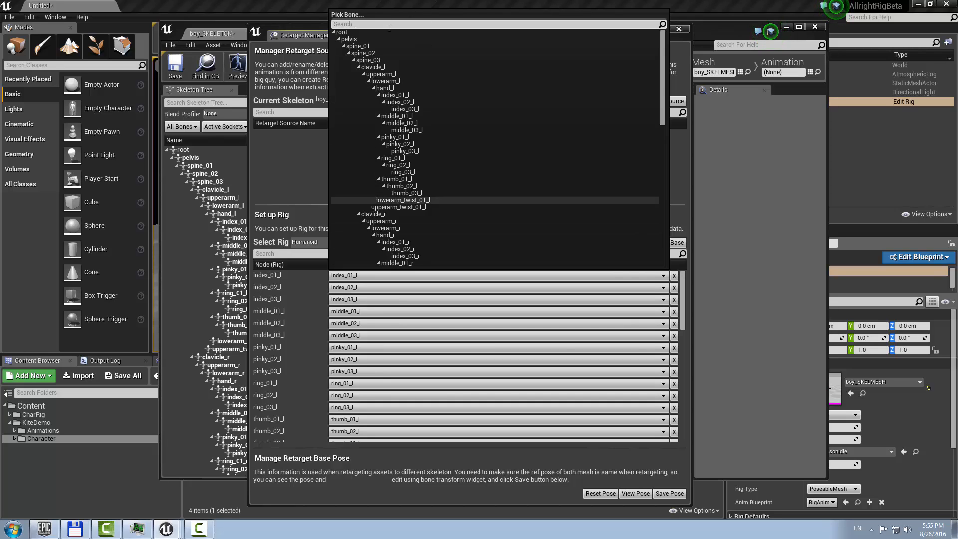
left_click(274, 30)
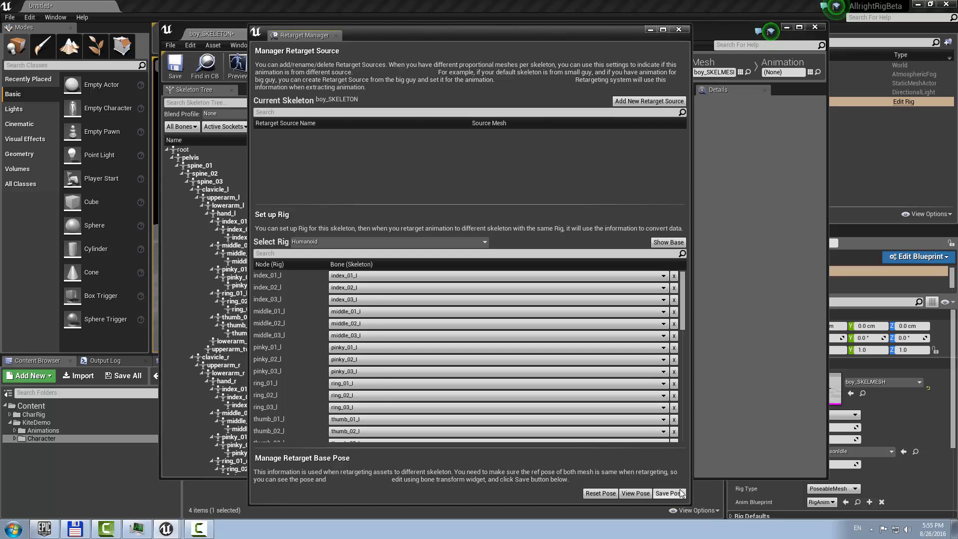
left_click(683, 31)
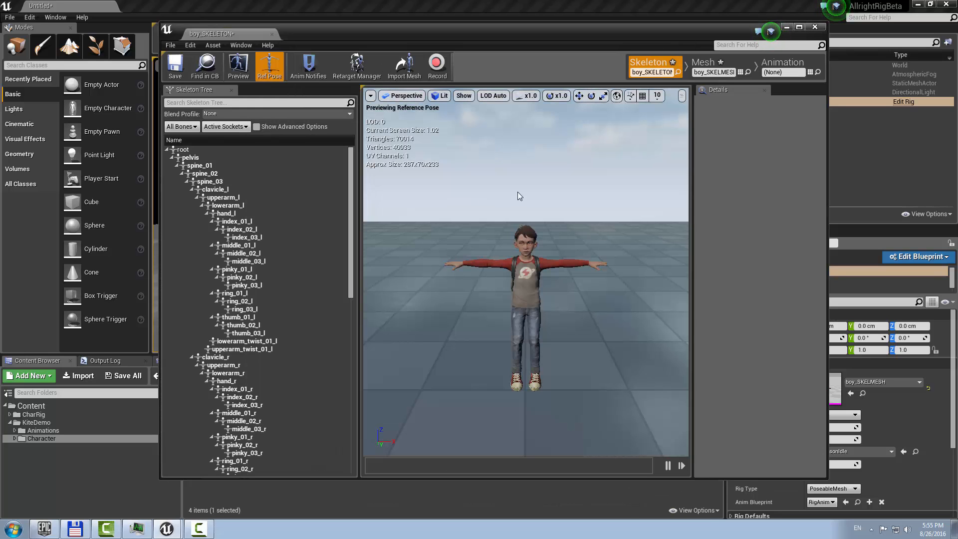
Save the level as KiteWalkCycle in the KiteDemo folder together with the skeleton, and close the skeleton editor.
key("ctrl+s")
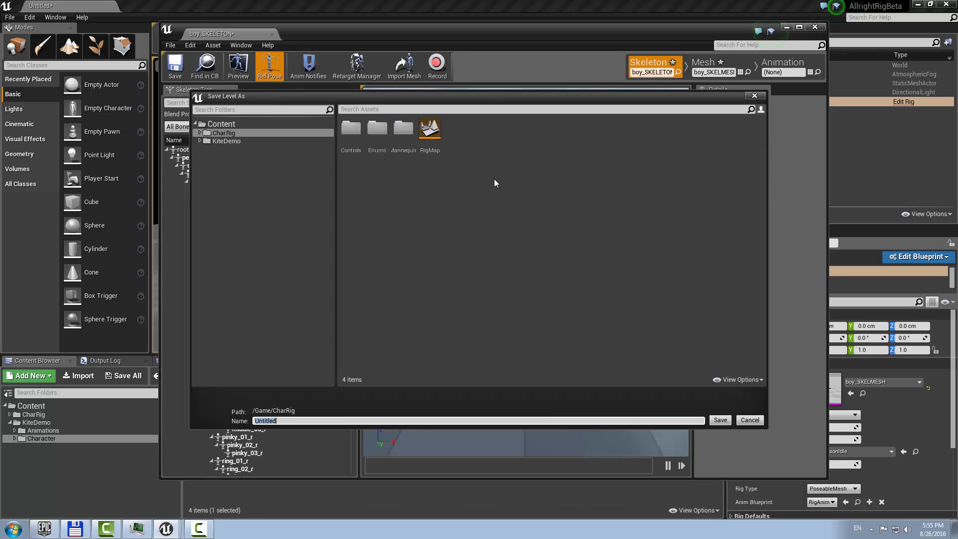
left_click(227, 125)
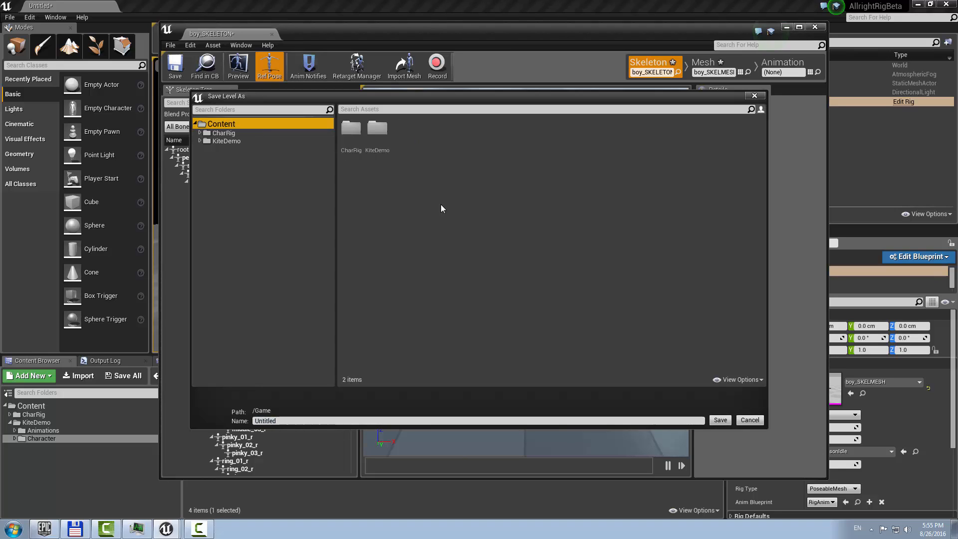
double_click(375, 135)
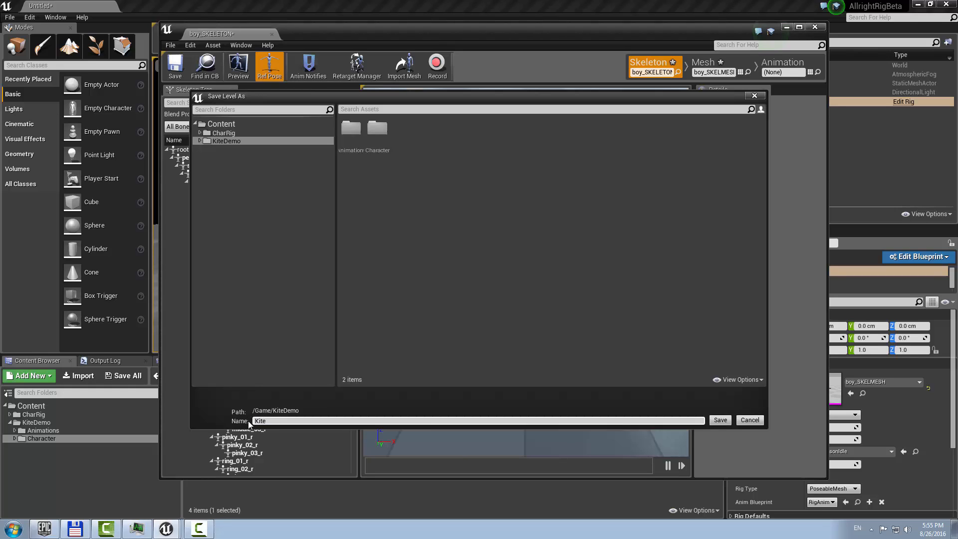
type("KiteWa")
type("cle")
key("Return")
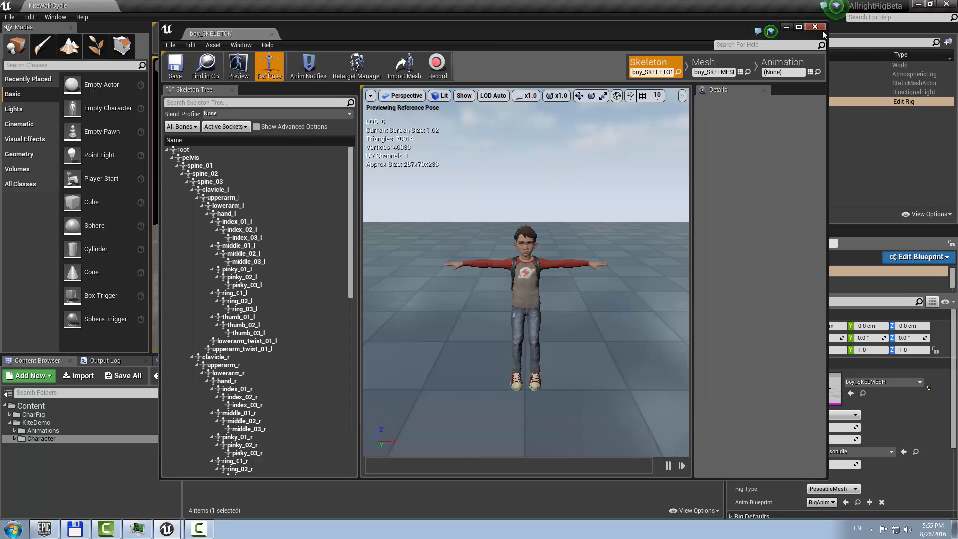
left_click(822, 30)
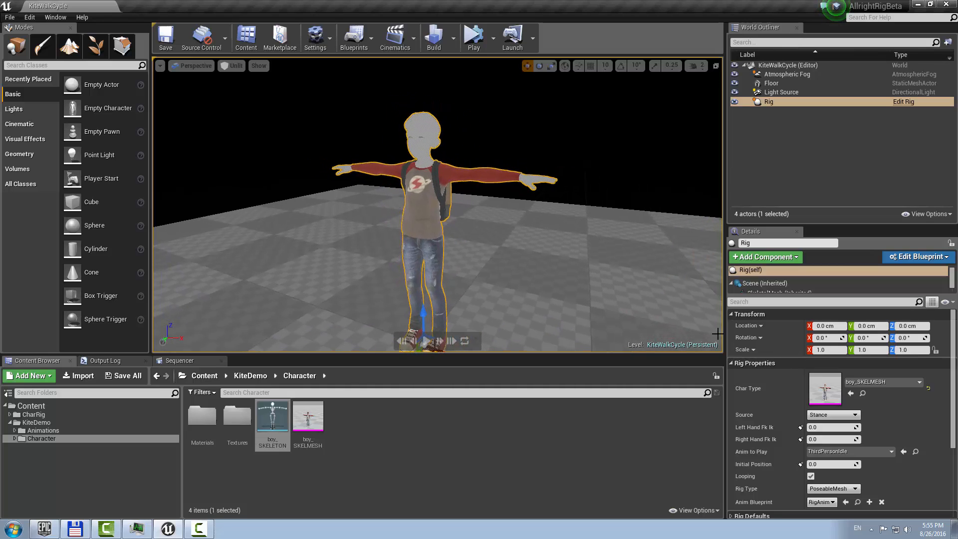
Set the Rig actor's Source to Rig and frame the character in the viewport.
left_click(833, 414)
left_click(824, 429)
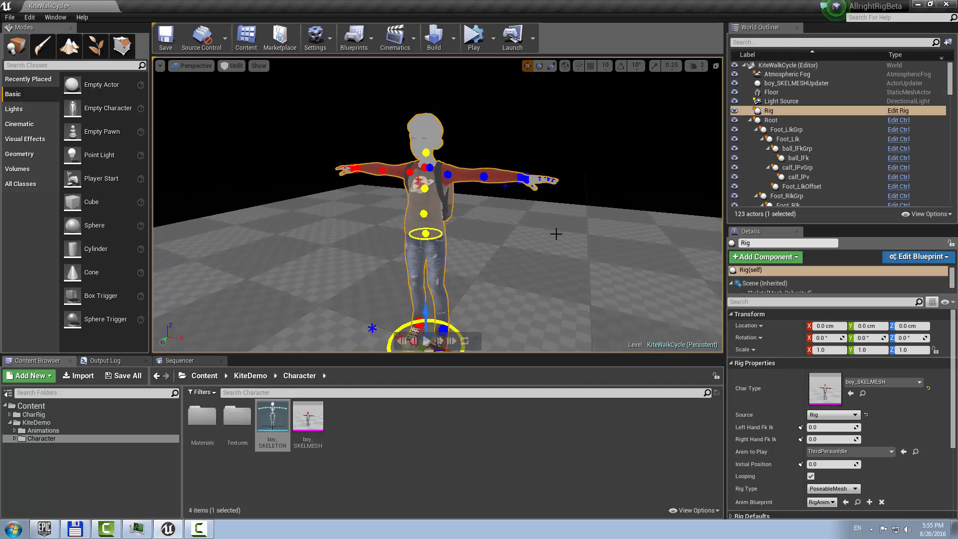
left_click_drag(555, 234, 531, 237, "alt")
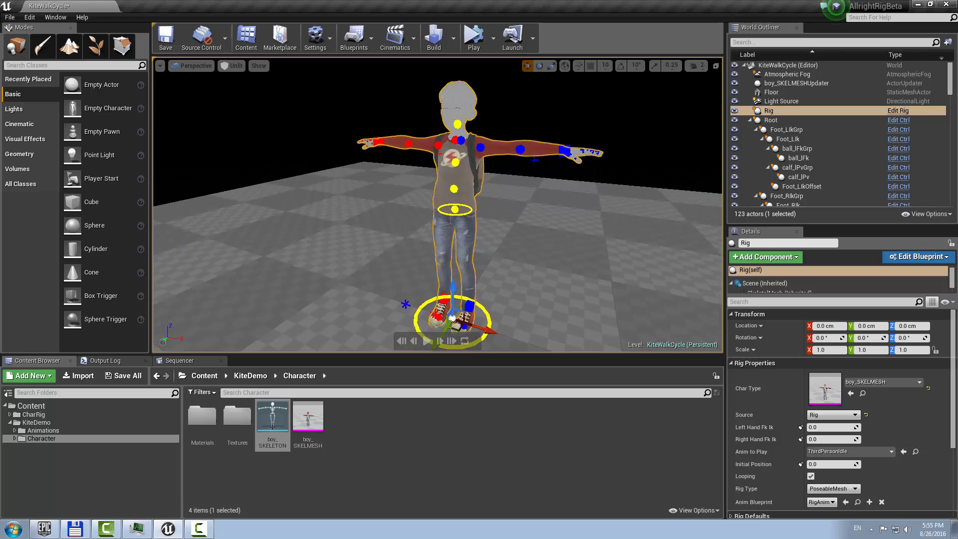
right_click_drag(531, 237, 541, 216)
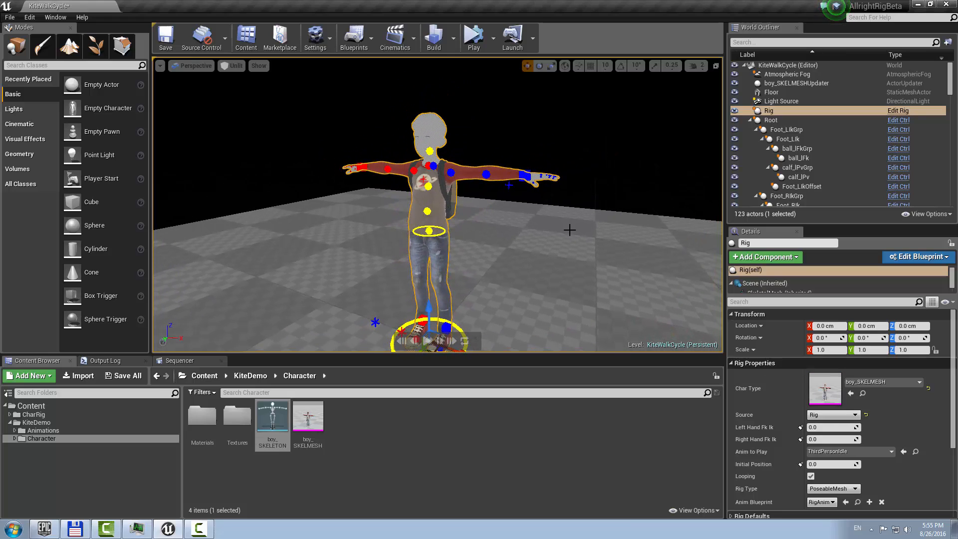
left_click(493, 160)
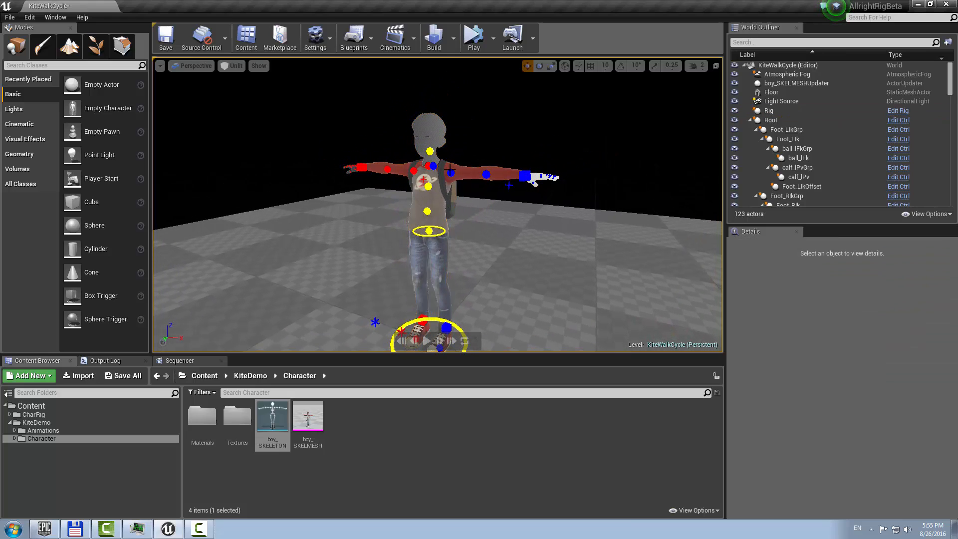
left_click(445, 144)
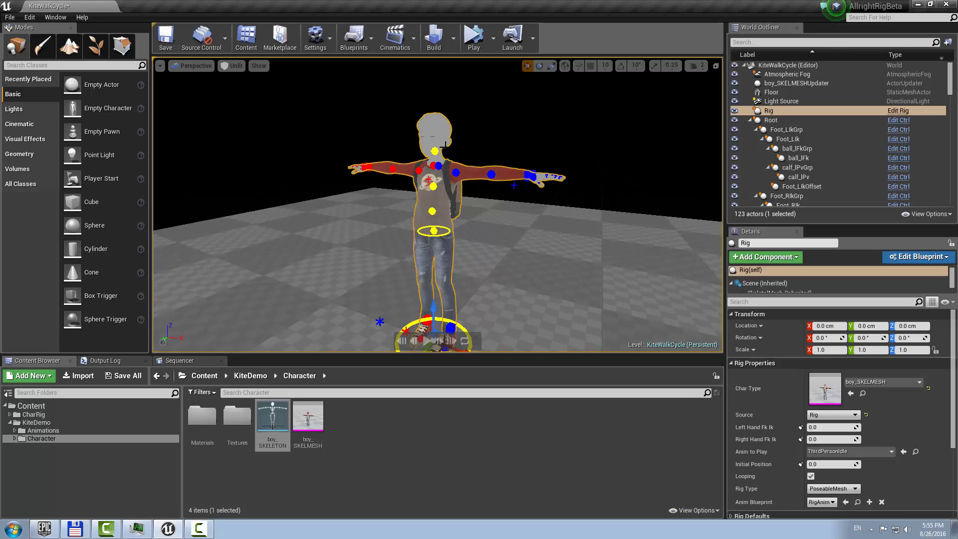
key("f")
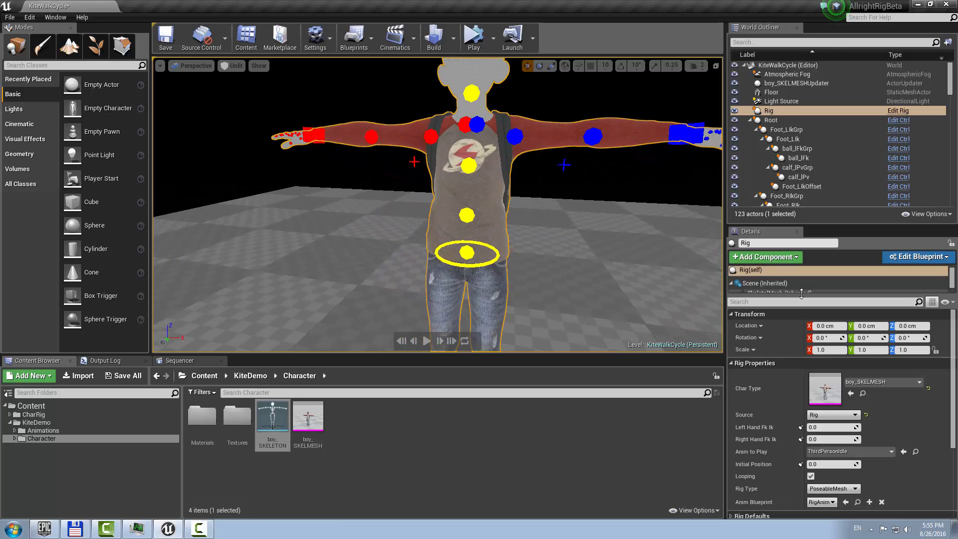
Enlarge the Rig actor's component list and view the properties of its PoseableMesh component.
left_click_drag(819, 293, 814, 364)
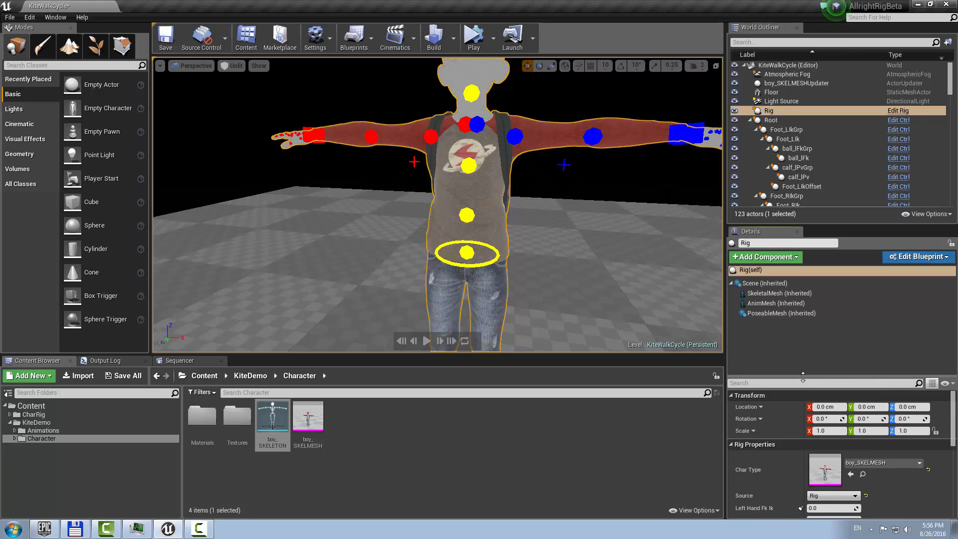
left_click(788, 314)
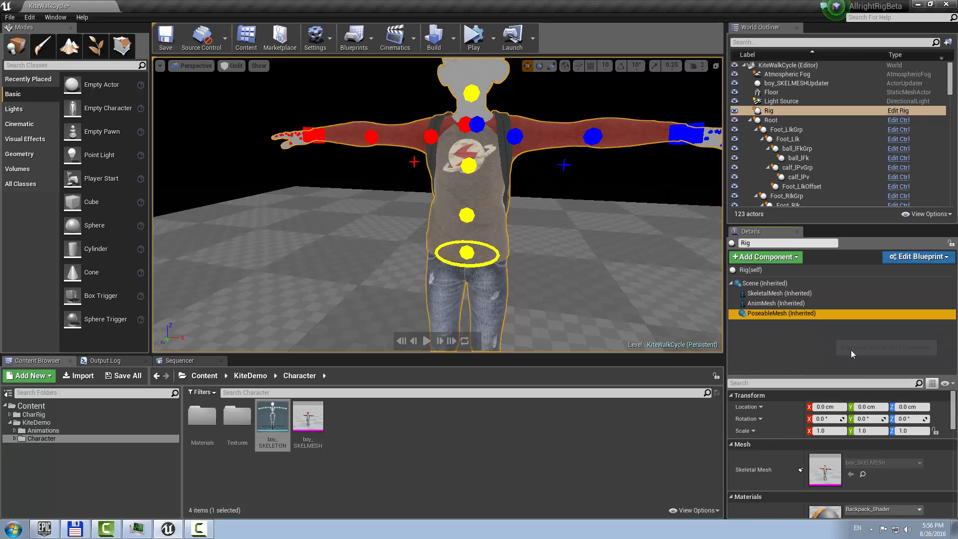
left_click_drag(861, 331, 861, 333)
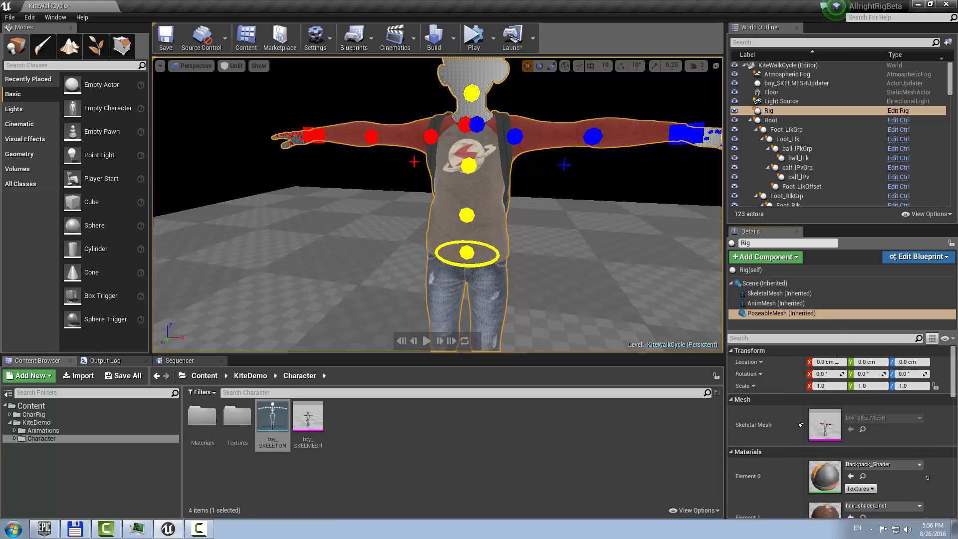
Set the rig's Source to Stance, open the PoseableMesh component's X location for editing, and return to the Rig actor's own properties.
left_click(755, 269)
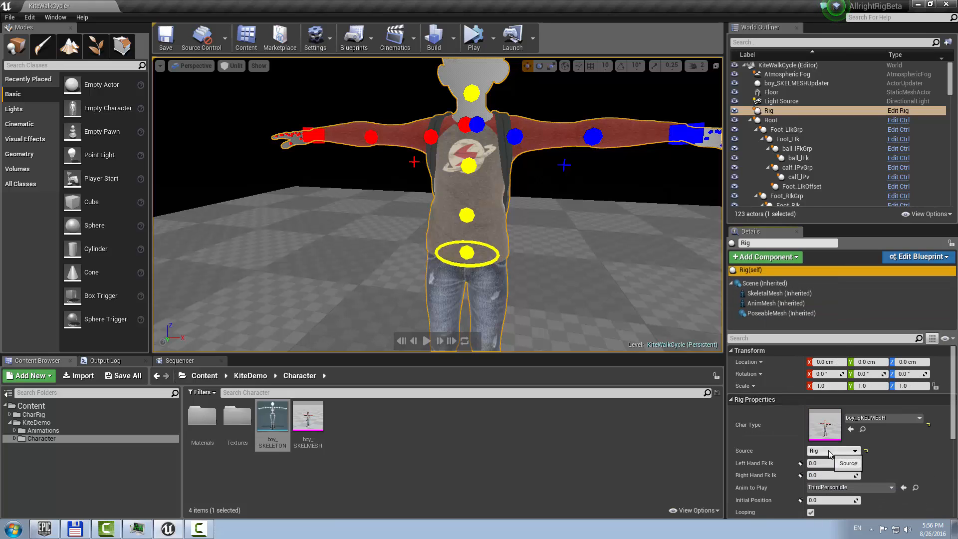
left_click(783, 313)
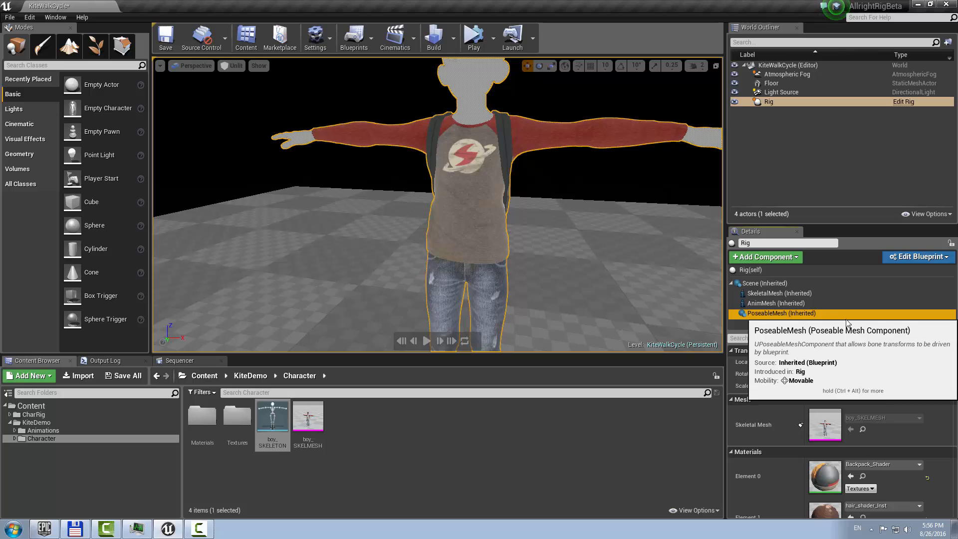
left_click_drag(835, 363, 795, 366)
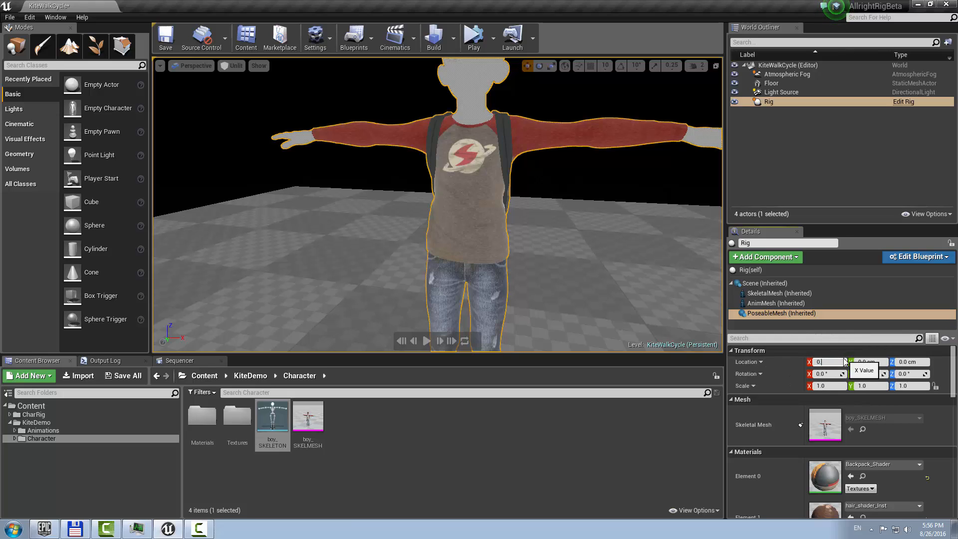
left_click(773, 258)
left_click(870, 272)
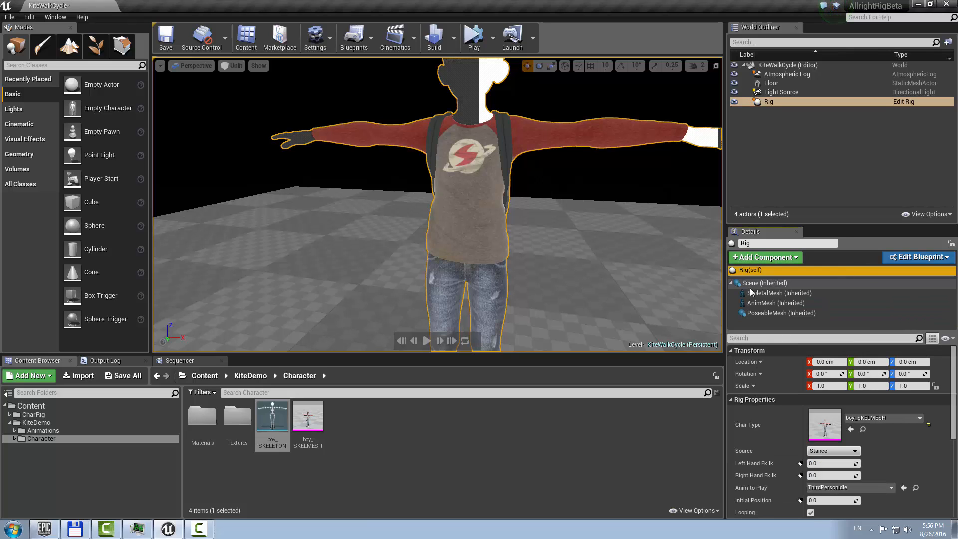
Set the rig's Source to Rig and select the upperarm_lFk control on the character's shoulder.
left_click(832, 451)
left_click(819, 467)
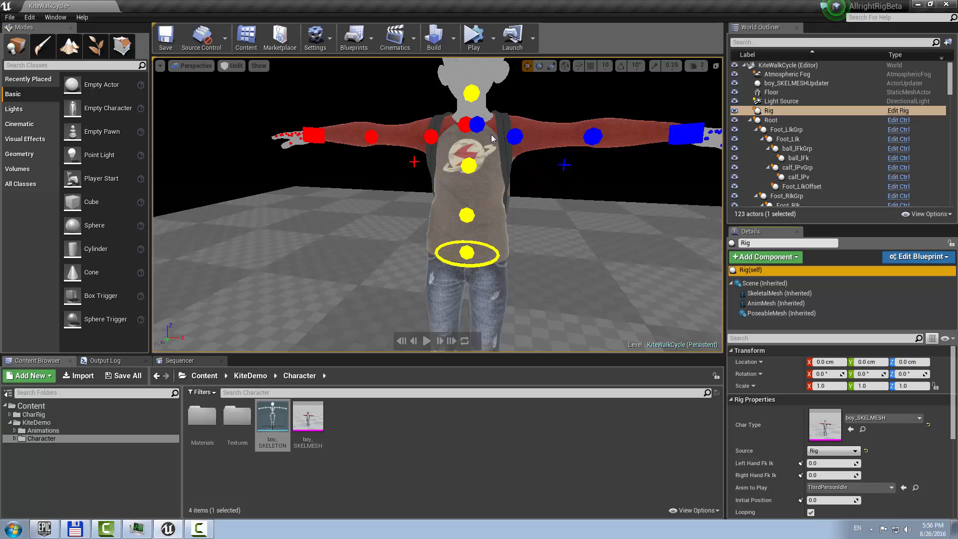
left_click(514, 136)
scroll(597, 213, "down", 6)
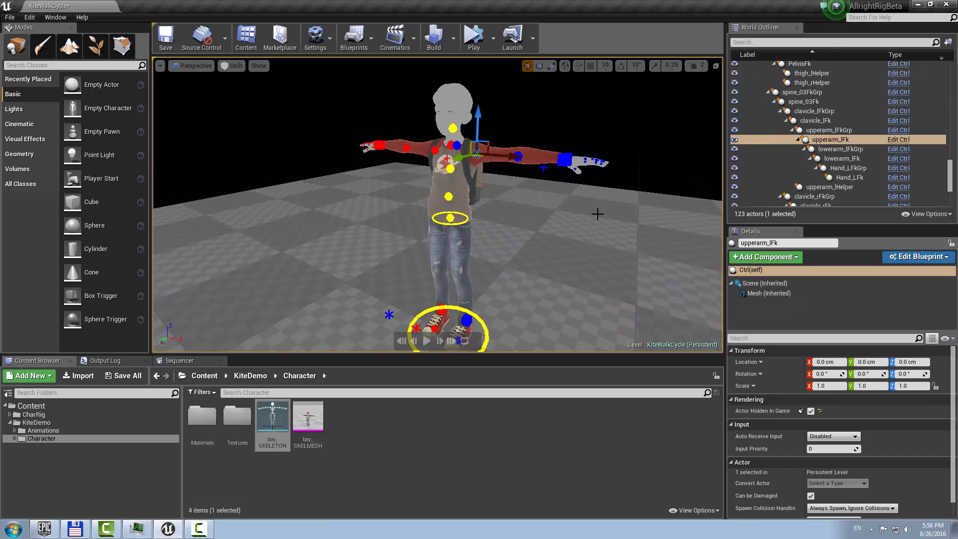
Select the Rig actor, inspect its PoseableMesh, SkeletalMesh and Scene components, and return to the actor's own properties.
left_click_drag(485, 220, 499, 224, "alt")
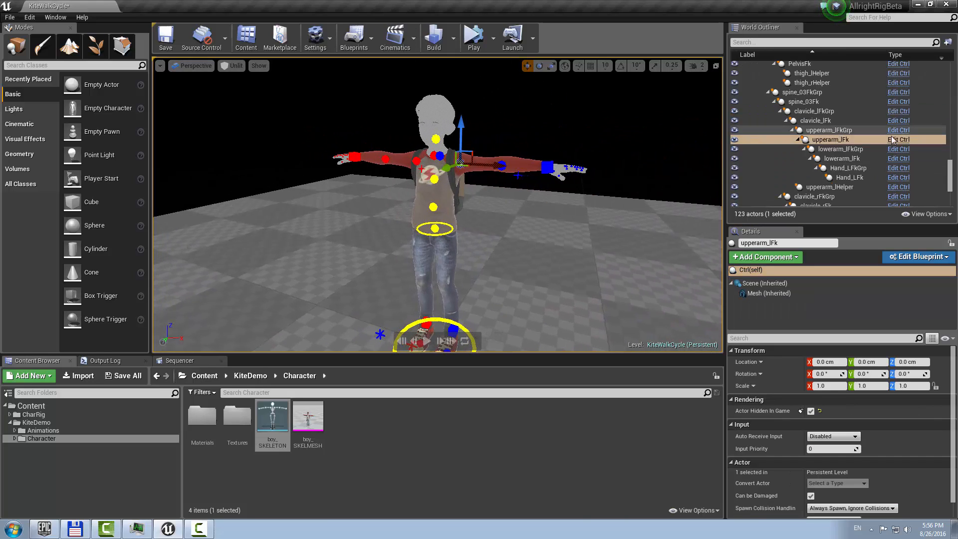
left_click_drag(950, 175, 957, 75)
left_click(778, 110)
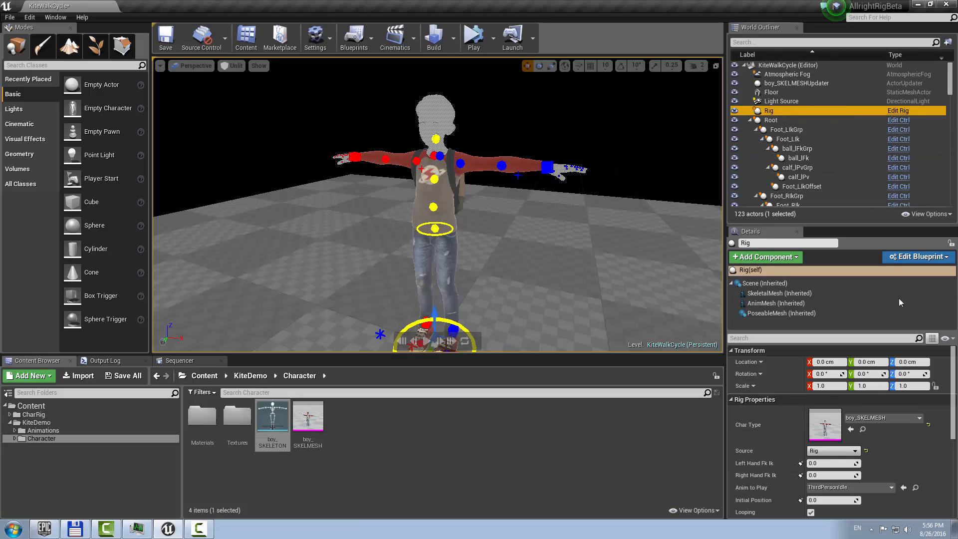
left_click(783, 314)
left_click(771, 293)
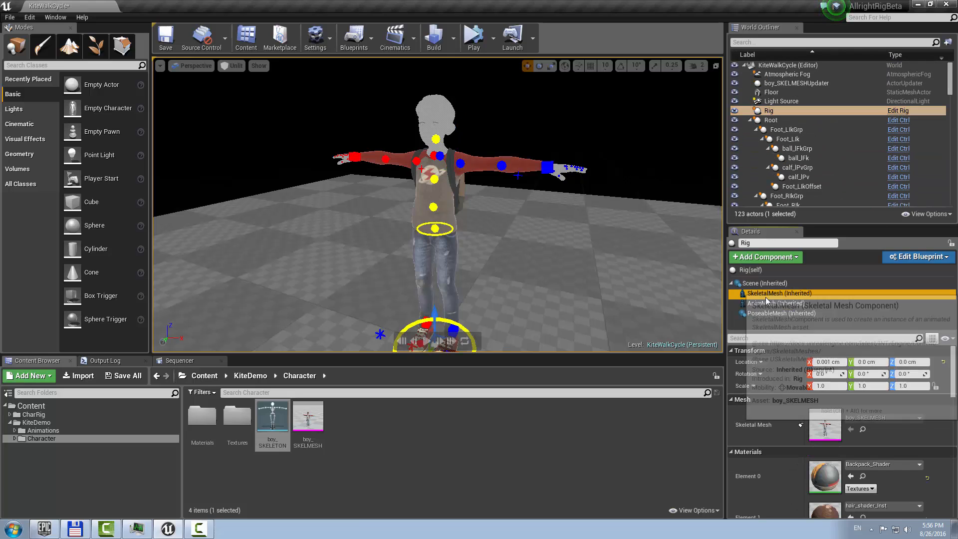
left_click(765, 315)
left_click(779, 285)
left_click(762, 272)
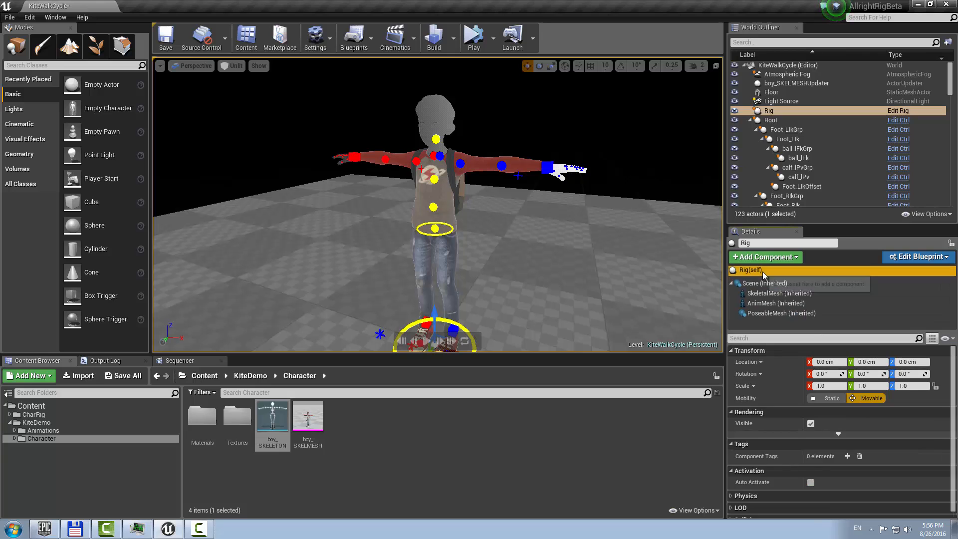
Select the Foot_LIk control at the character's left ankle.
left_click_drag(534, 238, 524, 225)
mouse_move(524, 226)
right_mouse_down()
mouse_move(461, 232)
mouse_move(531, 226)
right_mouse_up()
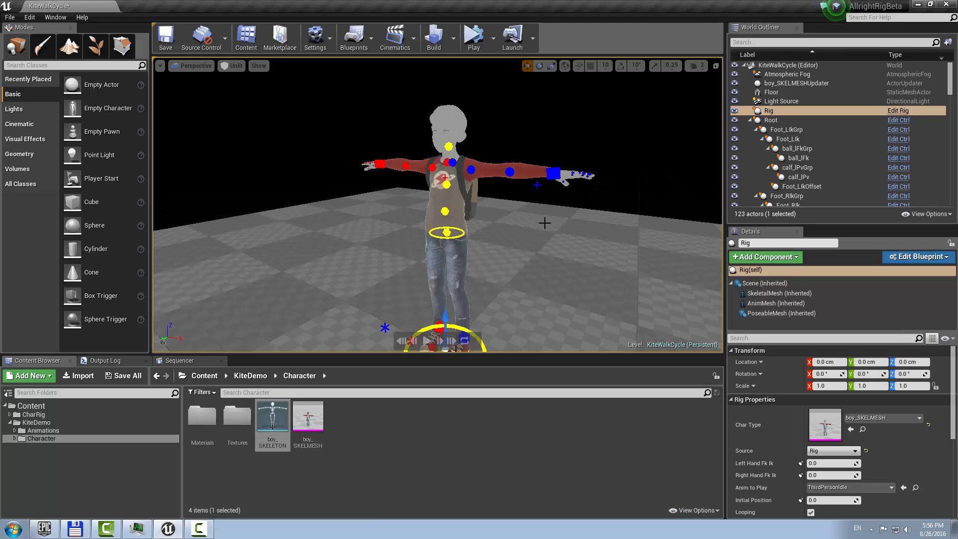
right_click_drag(531, 225, 559, 252)
left_click(499, 158)
mouse_move(491, 224)
right_mouse_down()
mouse_move(497, 237)
mouse_move(506, 224)
right_mouse_up()
left_click(409, 249)
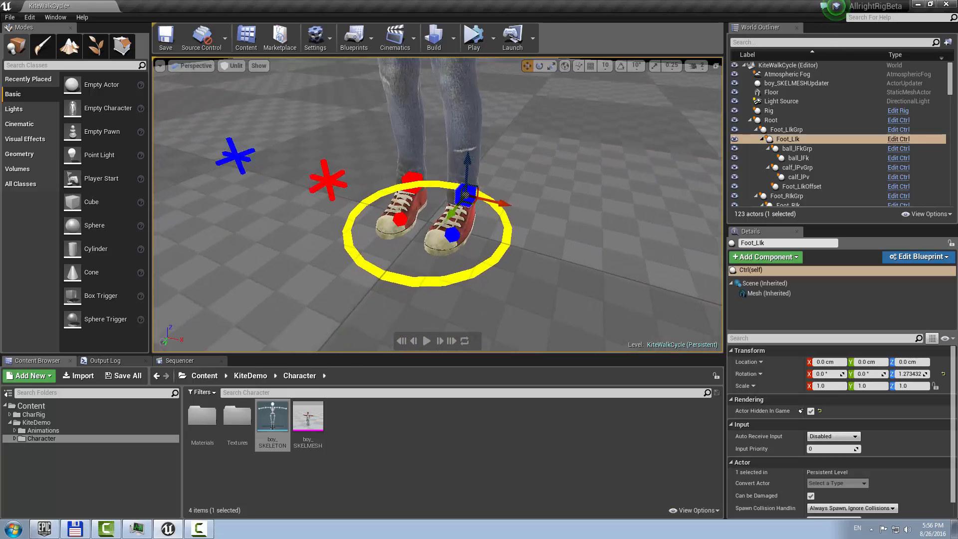
right_click_drag(409, 250, 409, 250)
right_click_drag(482, 249, 458, 257)
right_click_drag(581, 298, 544, 294)
Try rotating the Foot_LIk control and undo the rotation.
key("e")
left_click_drag(549, 285, 578, 277)
key("ctrl+z")
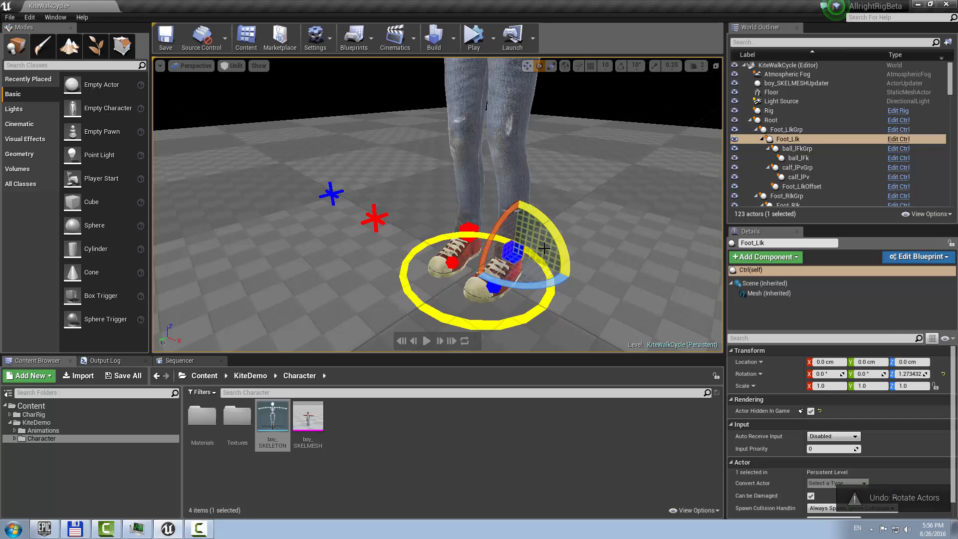
Reset the rotation of the Foot_LIk and Foot_RIk controls to 0 on all axes.
key("w")
mouse_move(566, 237)
right_mouse_down()
mouse_move(554, 237)
mouse_move(568, 241)
right_mouse_up()
left_click(943, 373)
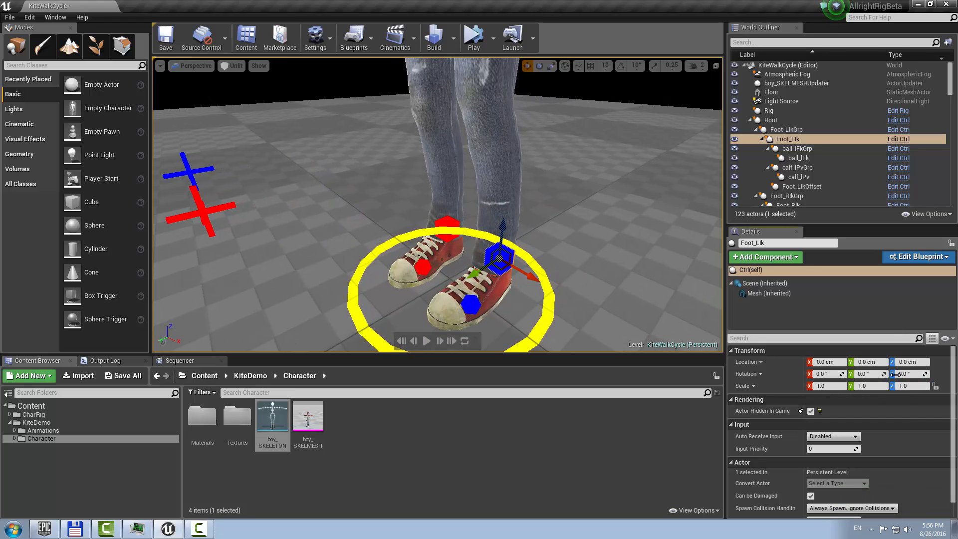
left_click(463, 227)
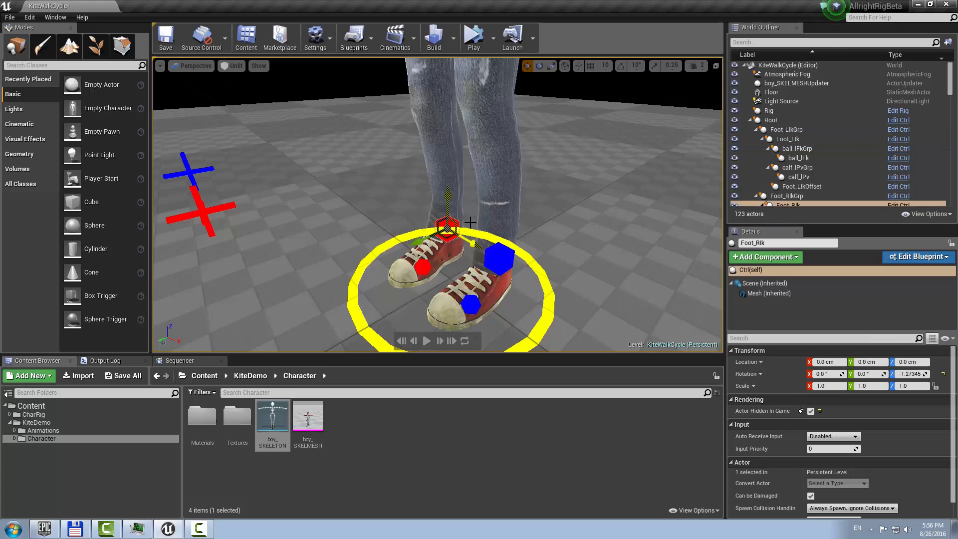
left_click(944, 374)
key("w")
mouse_move(471, 181)
right_mouse_down()
mouse_move(459, 185)
mouse_move(471, 181)
right_mouse_up()
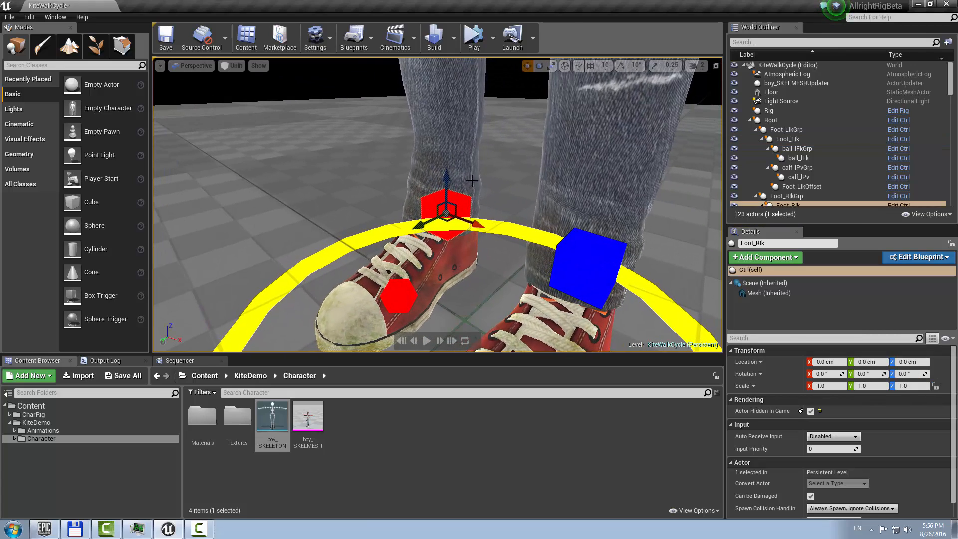
Try rotating the Hand_LIk control at the character's left wrist and undo the rotation.
key("s")
right_click_drag(390, 222, 451, 197)
key("w")
key("w")
left_click(397, 173)
right_click_drag(398, 173, 369, 179)
key("s")
key("e")
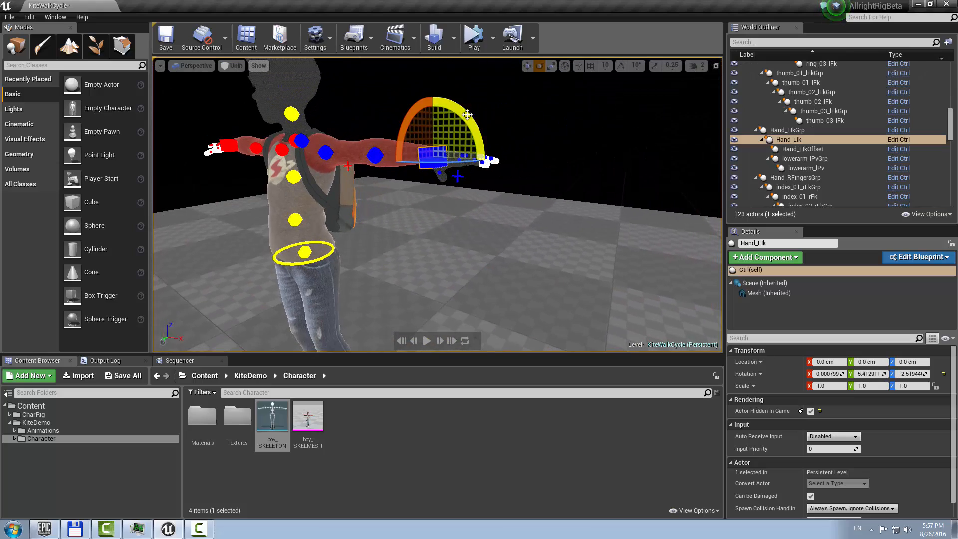
left_click_drag(475, 139, 487, 162)
key("ctrl+z")
key("w")
Select the upperarm_lFk control on the left shoulder and examine the arm controls from several angles.
right_click_drag(569, 145, 544, 134)
key("a")
left_click(459, 193)
key("w")
mouse_move(533, 210)
right_mouse_down()
mouse_move(566, 223)
mouse_move(524, 220)
right_mouse_up()
key("w")
key("s")
key("w")
left_click_drag(446, 217, 501, 218, "alt")
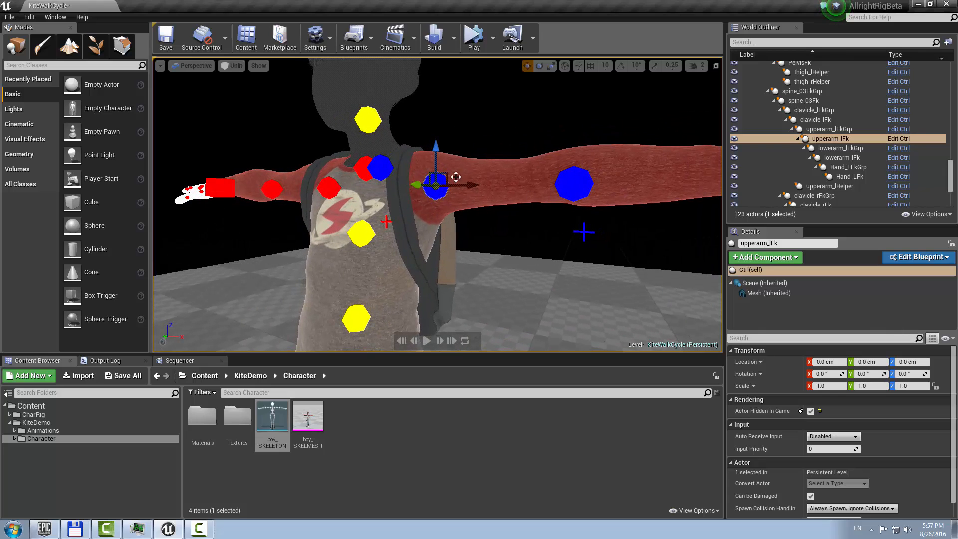
right_click_drag(466, 194, 513, 195)
key("a")
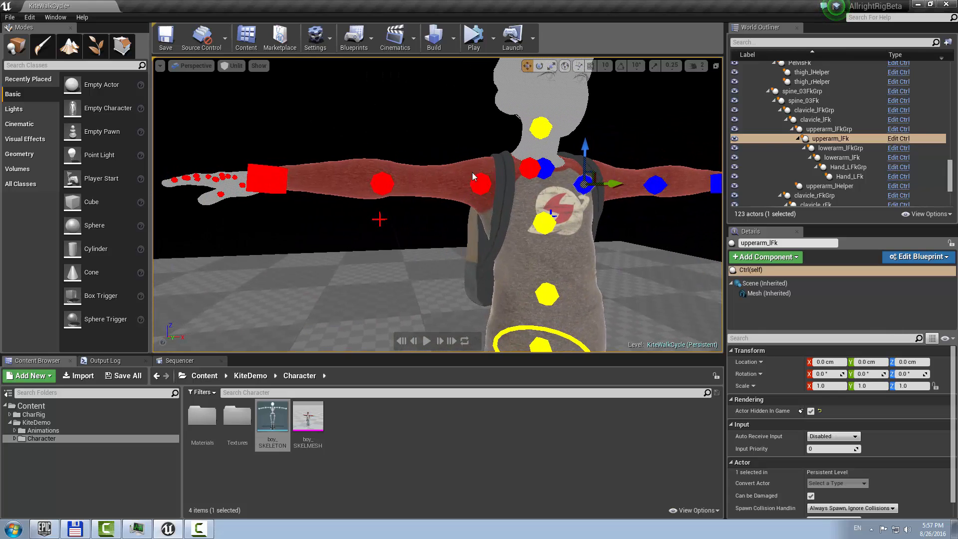
Try rotating the upperarm_rFk control on the right shoulder and undo the rotation.
left_click(477, 185)
key("w")
right_click_drag(449, 220, 421, 219)
key("s")
key("d")
key("e")
left_click_drag(483, 160, 502, 192)
key("ctrl+z")
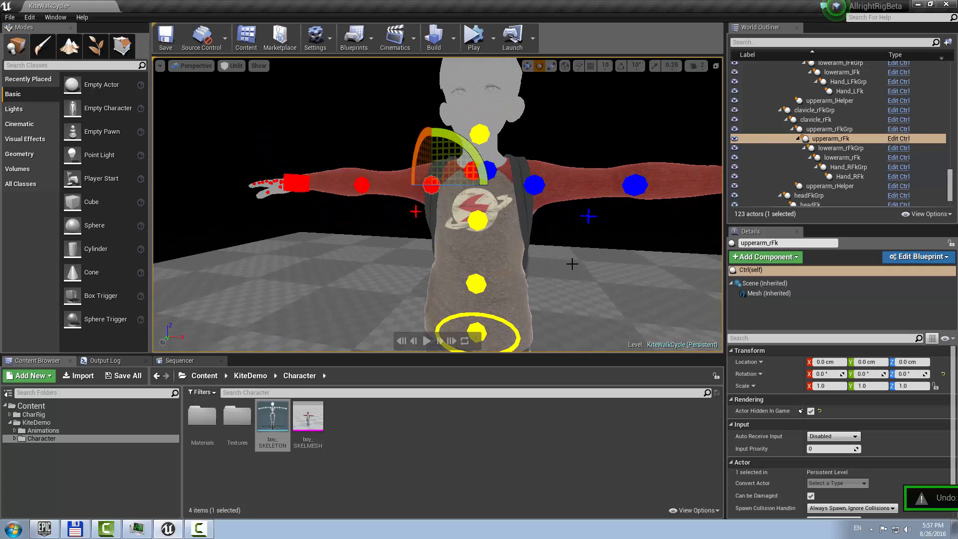
Try rotating another control on the rig and undo the rotation.
key("w")
right_click_drag(573, 264, 613, 253)
key("d")
key("s")
key("a")
key("w")
key("w")
key("w")
key("a")
key("s")
key("d")
key("w")
key("a")
key("w")
key("s")
left_click(450, 172)
key("e")
left_click_drag(492, 137, 448, 100)
key("ctrl+z")
Move the Foot_LIk control inward along X to about -3.4 cm and open its X location for editing.
key("d")
right_click_drag(618, 179, 643, 238)
key("s")
key("w")
key("w")
key("a")
key("s")
key("w")
key("w")
right_click_drag(463, 239, 460, 216)
key("s")
key("w")
left_click(510, 213)
left_click(473, 212)
key("s")
key("w")
key("w")
right_click_drag(558, 222, 555, 216)
key("d")
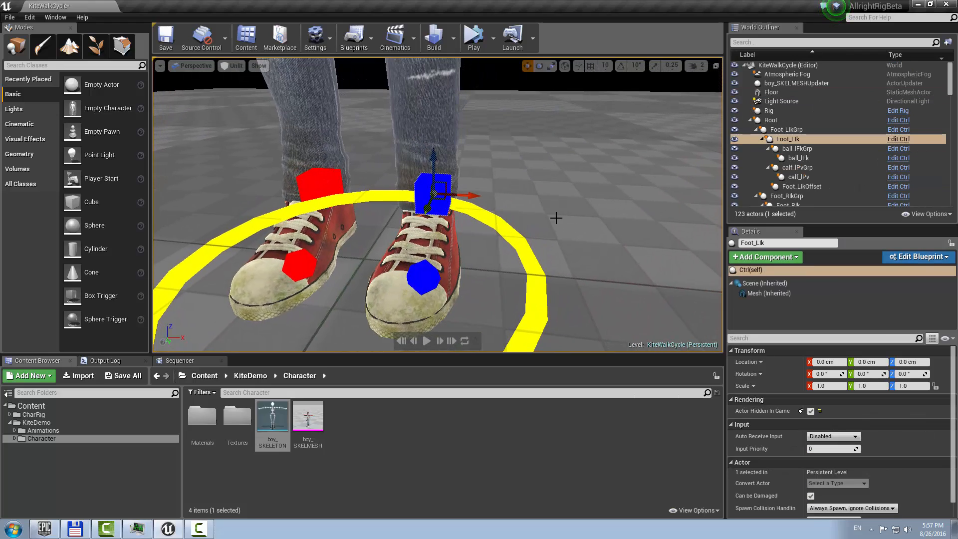
left_click_drag(471, 196, 451, 195)
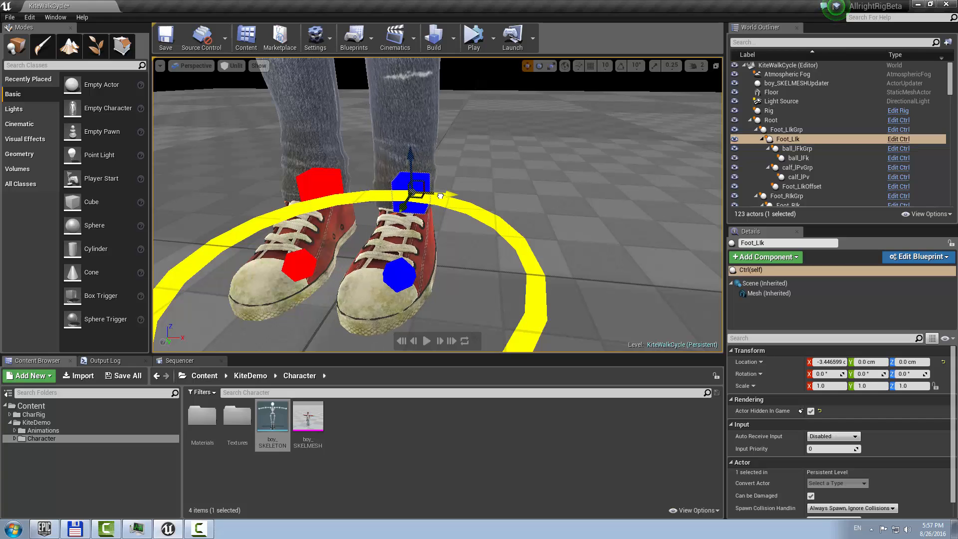
key("a")
right_click_drag(452, 195, 464, 186)
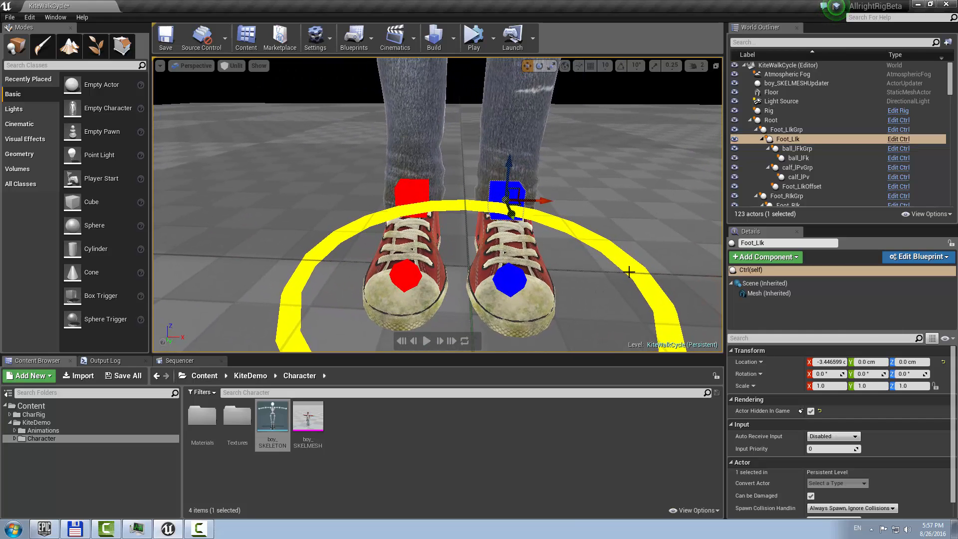
right_click_drag(629, 271, 629, 265)
key("d")
left_click(835, 360)
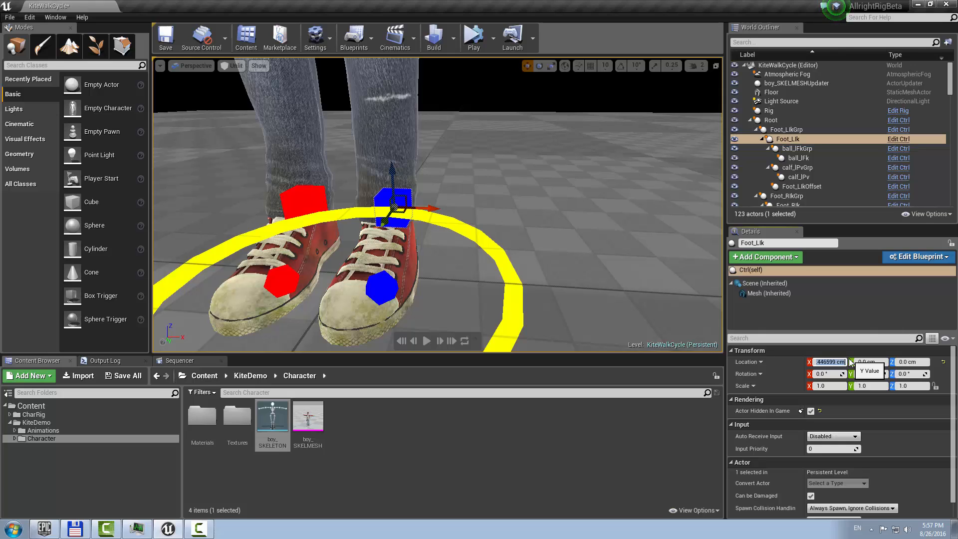
Create a Level Sequence named KiteLS in the KiteDemo folder.
left_click(32, 422)
right_click(310, 436)
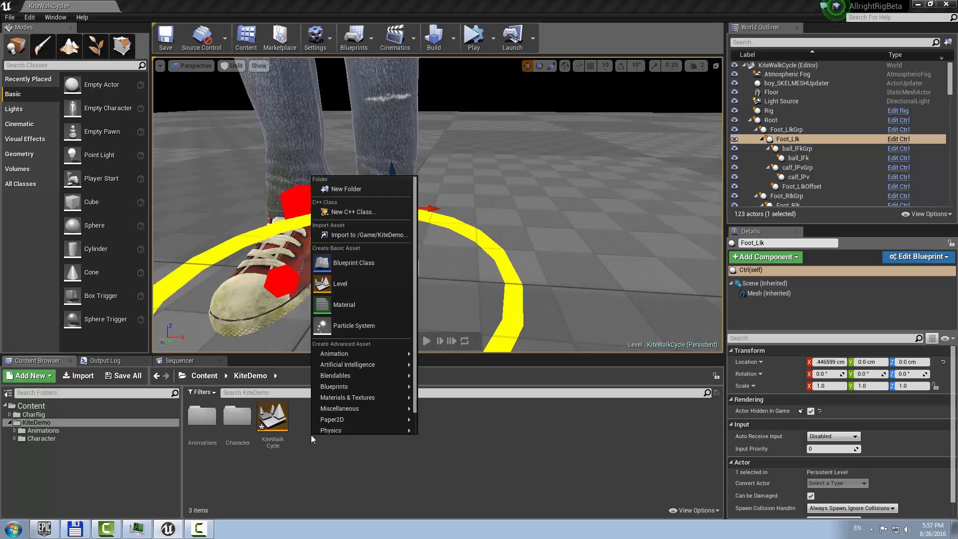
mouse_move(349, 354)
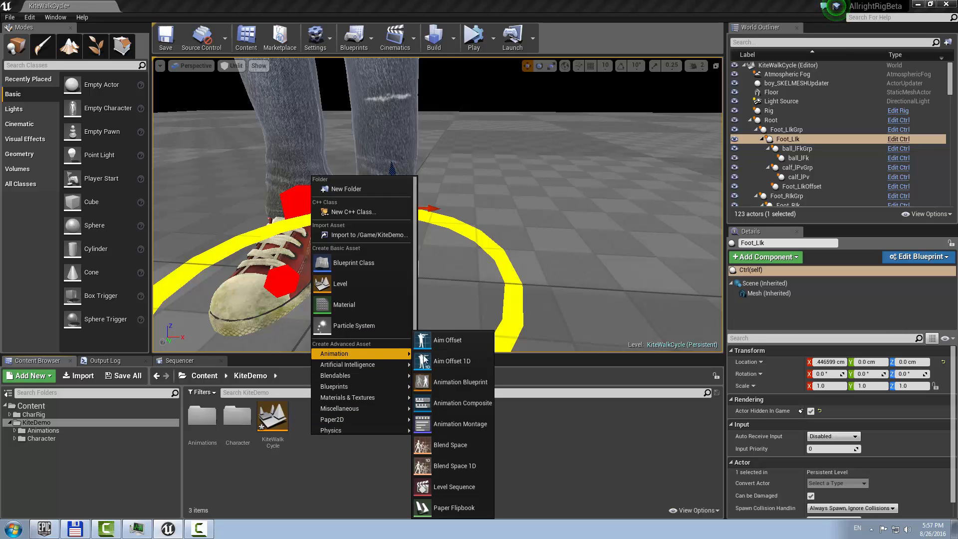
left_click(449, 486)
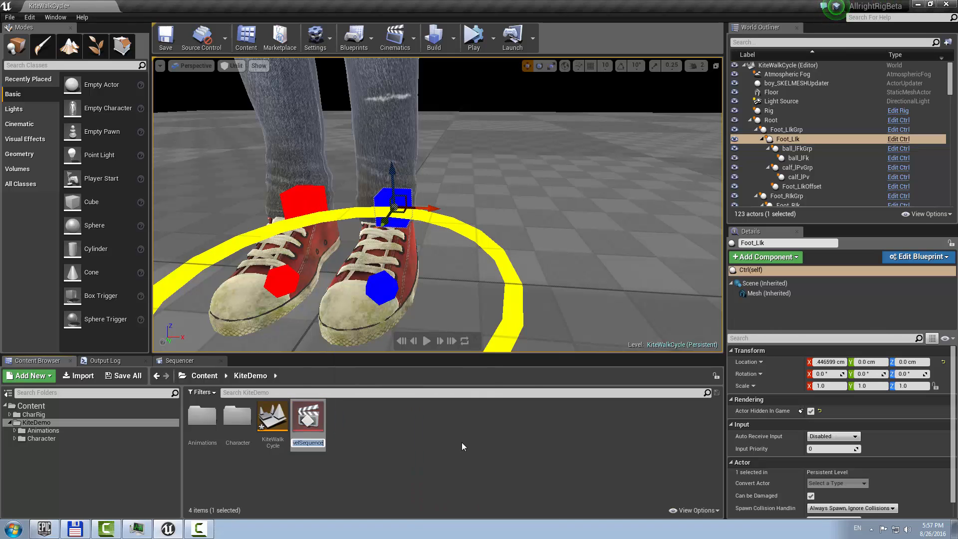
type("KiteLS")
key("Return")
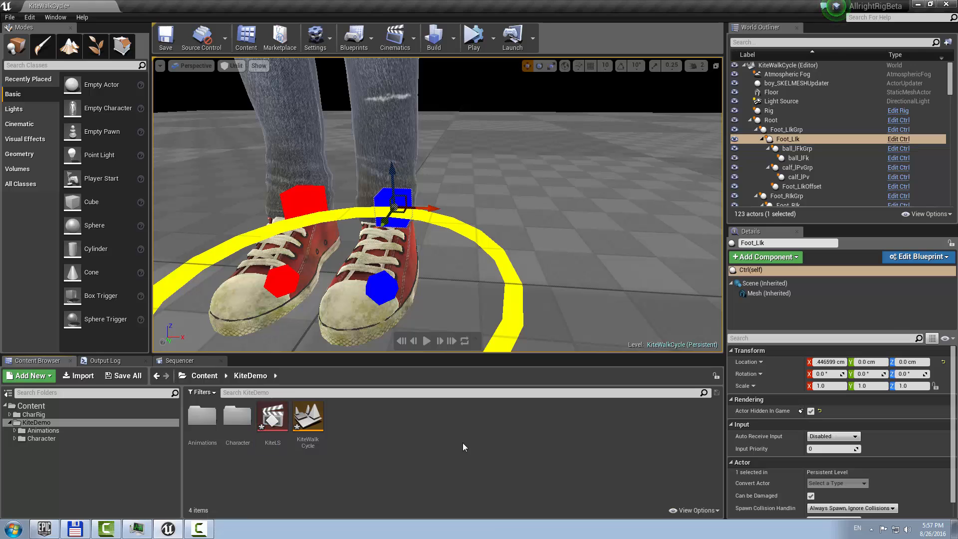
Open the KiteLS sequence and shorten its playback range to end at frame 20.
double_click(276, 426)
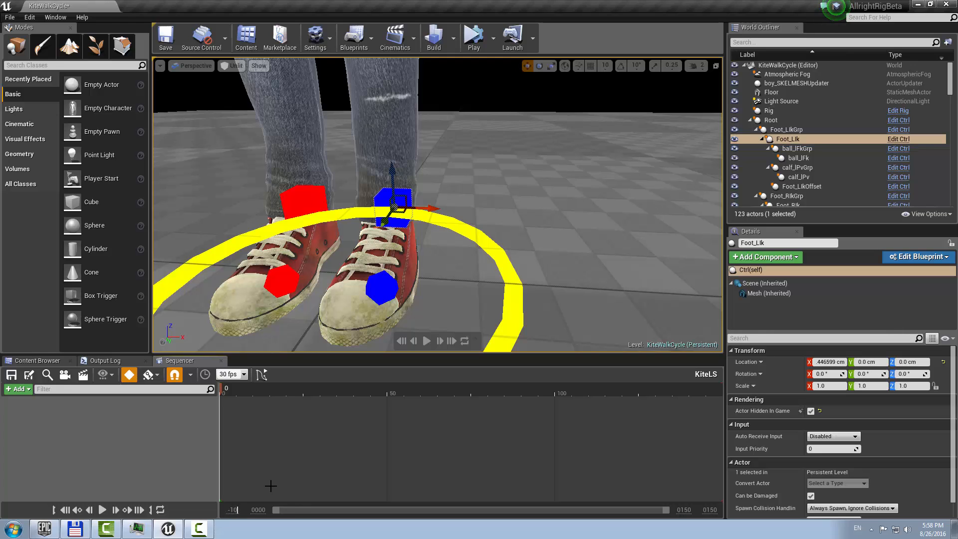
left_click_drag(352, 508, 328, 508)
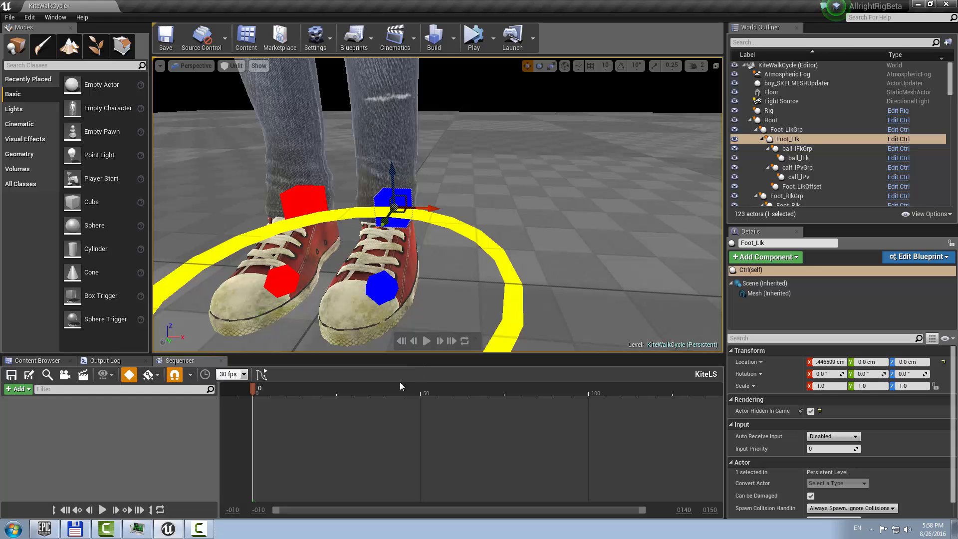
mouse_move(453, 190)
right_mouse_down()
mouse_move(409, 200)
mouse_move(448, 195)
mouse_move(439, 195)
right_mouse_up()
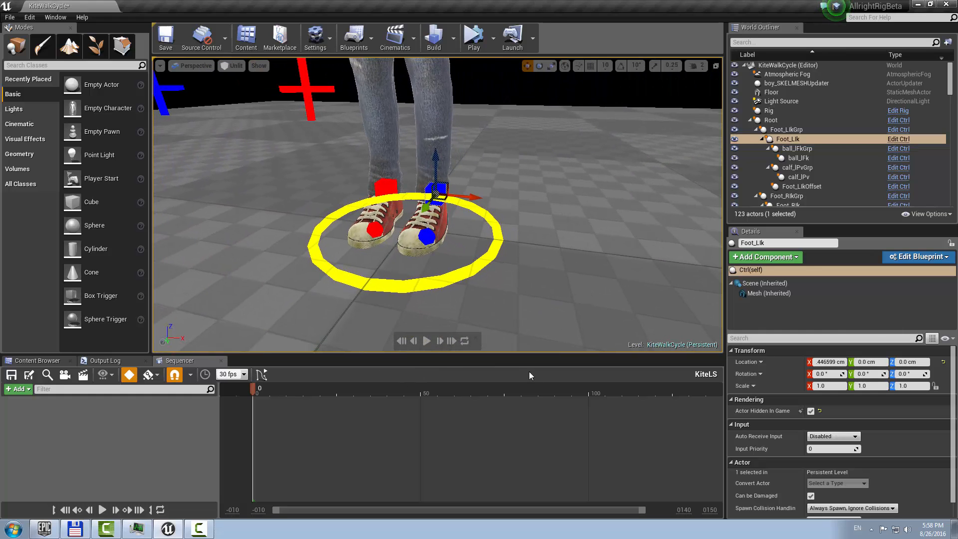
scroll(615, 439, "down", 7, "ctrl")
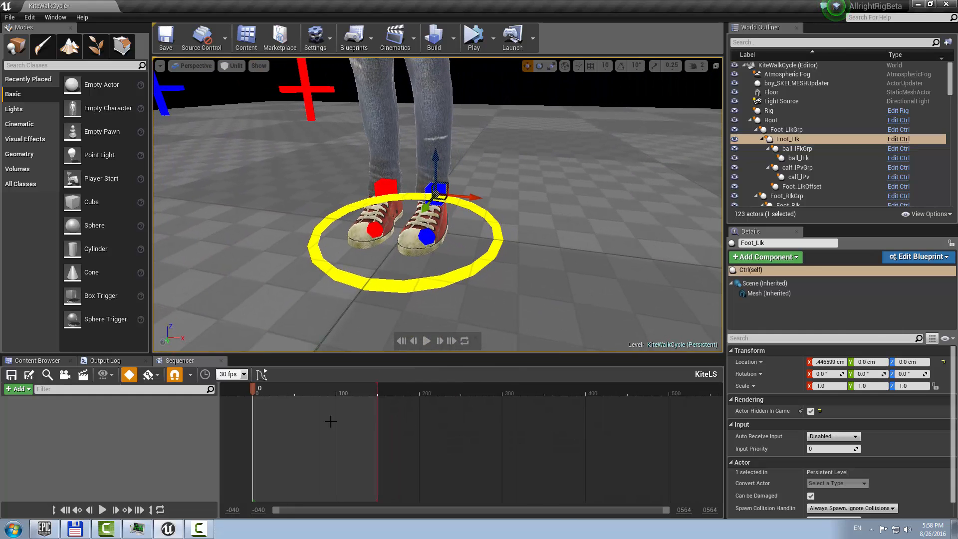
scroll(350, 414, "up", 2, "ctrl")
scroll(357, 399, "up", 2, "ctrl")
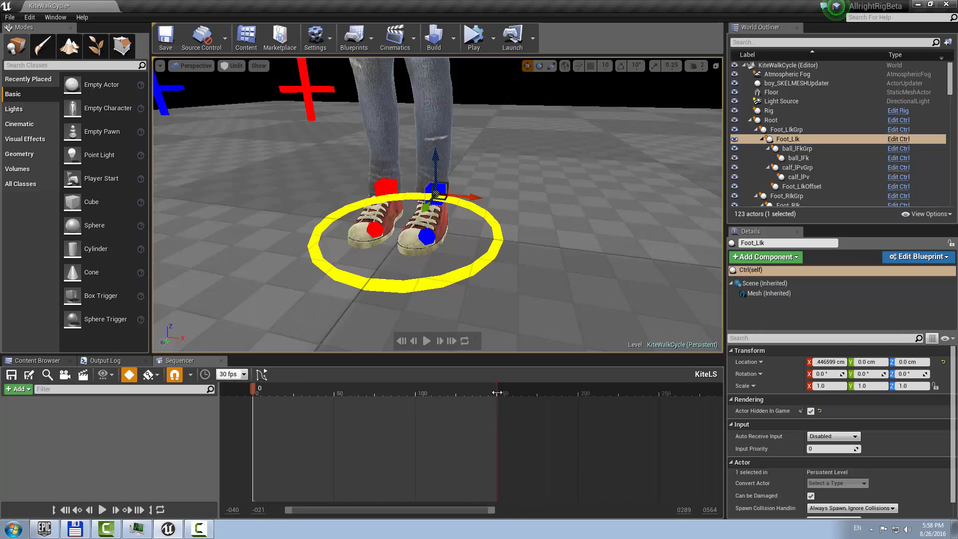
left_click_drag(497, 388, 307, 432)
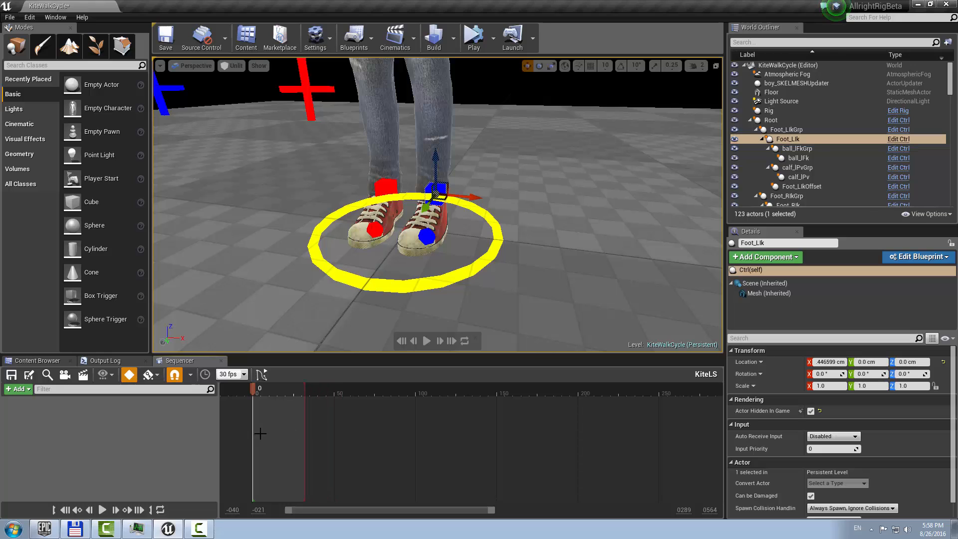
scroll(254, 432, "up", 2, "ctrl")
scroll(254, 433, "up", 6, "ctrl")
scroll(517, 414, "down", 3, "ctrl")
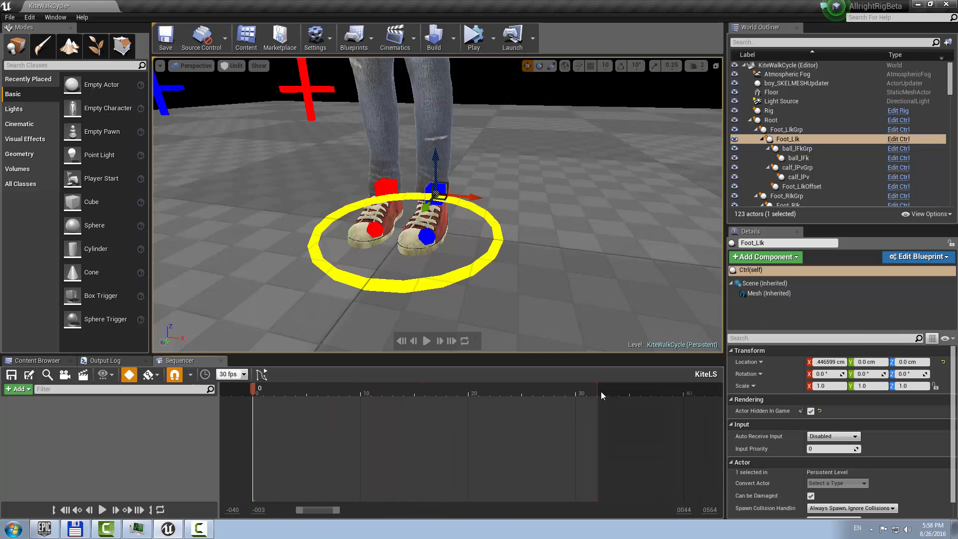
left_click_drag(598, 392, 467, 416)
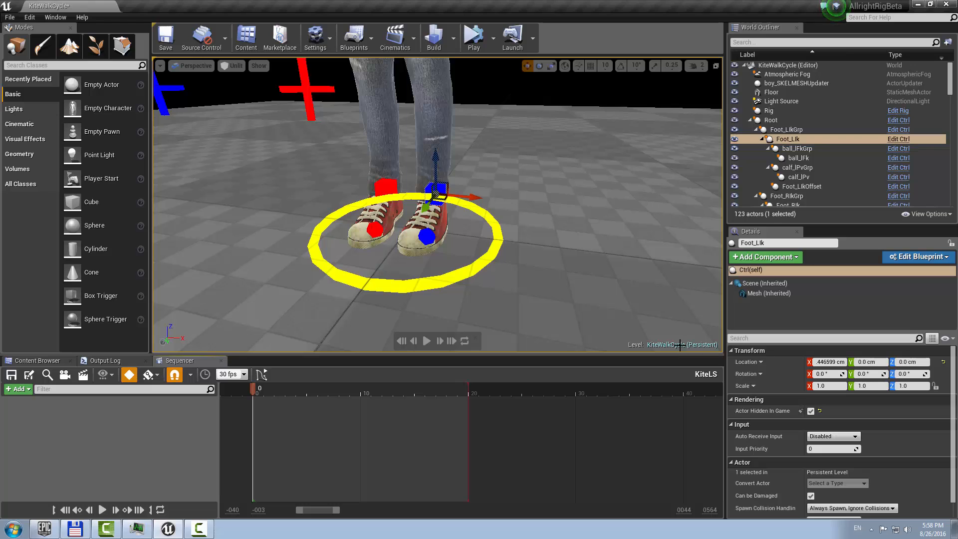
Set the X location of the Foot_LIk control to -4 cm.
right_click_drag(506, 260, 479, 266)
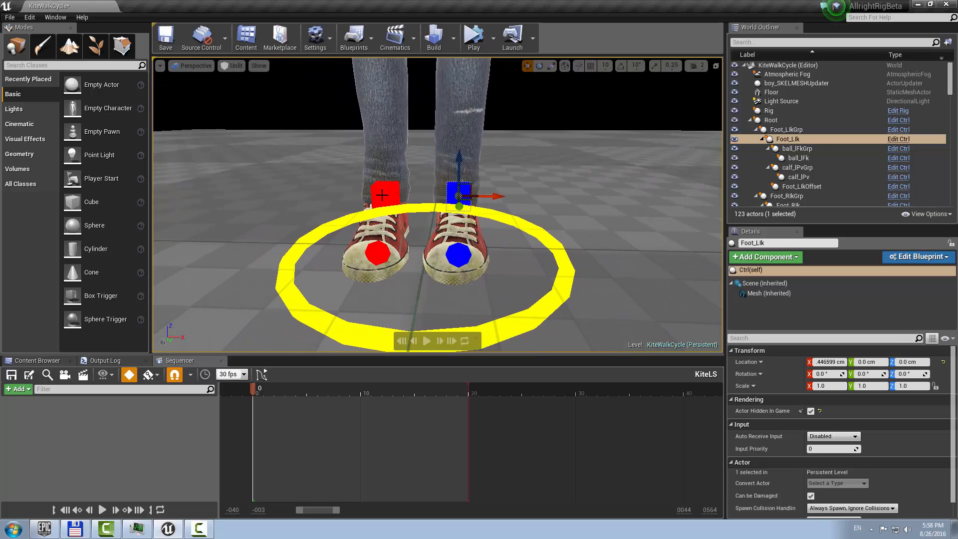
left_click(383, 194)
left_click_drag(383, 194, 309, 197, "alt")
mouse_move(538, 200)
right_mouse_down()
mouse_move(499, 201)
mouse_move(538, 200)
right_mouse_up()
left_click(468, 209)
mouse_move(567, 240)
right_mouse_down()
mouse_move(579, 242)
mouse_move(568, 241)
right_mouse_up()
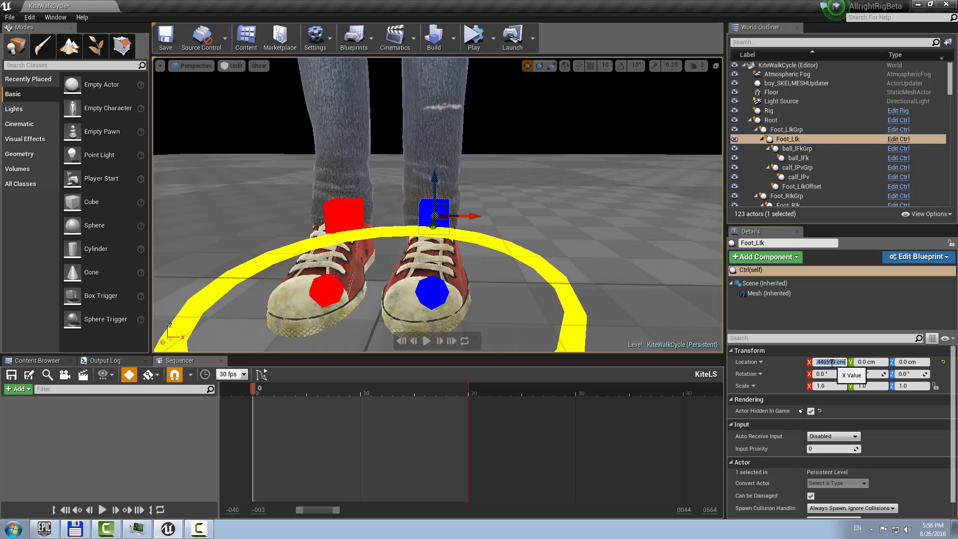
left_click(831, 363)
type("-4")
key("Return")
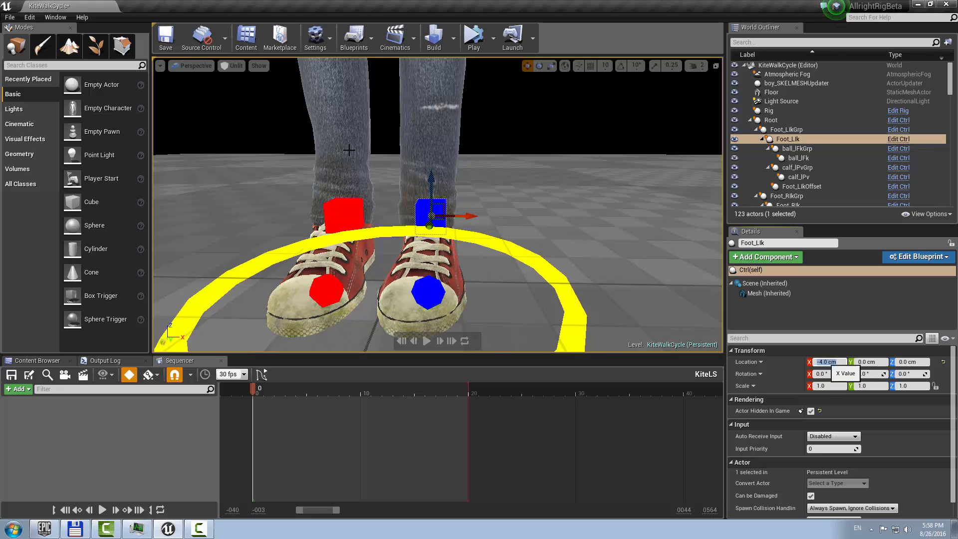
Set the X location of the Foot_RIk control to 4 cm.
left_click(358, 213)
left_click(828, 362)
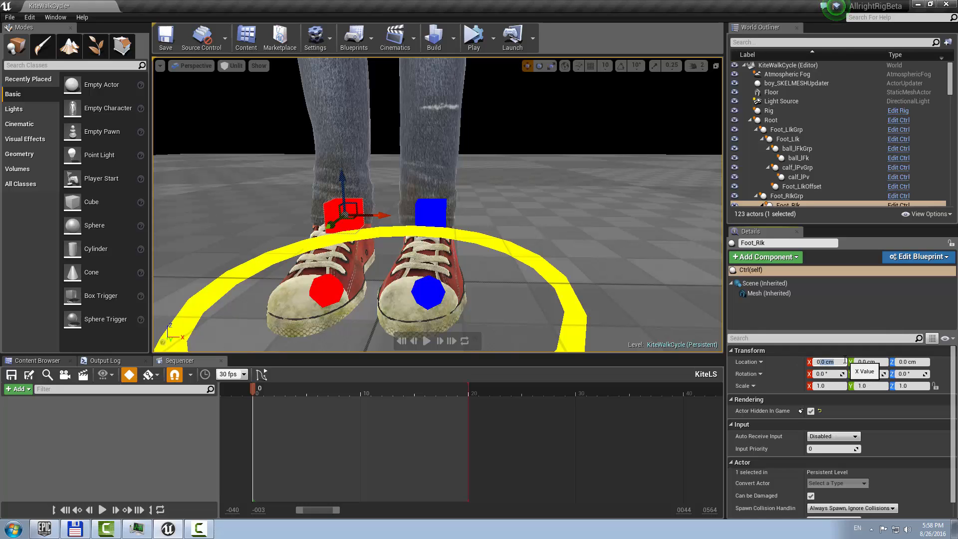
type("4")
key("Return")
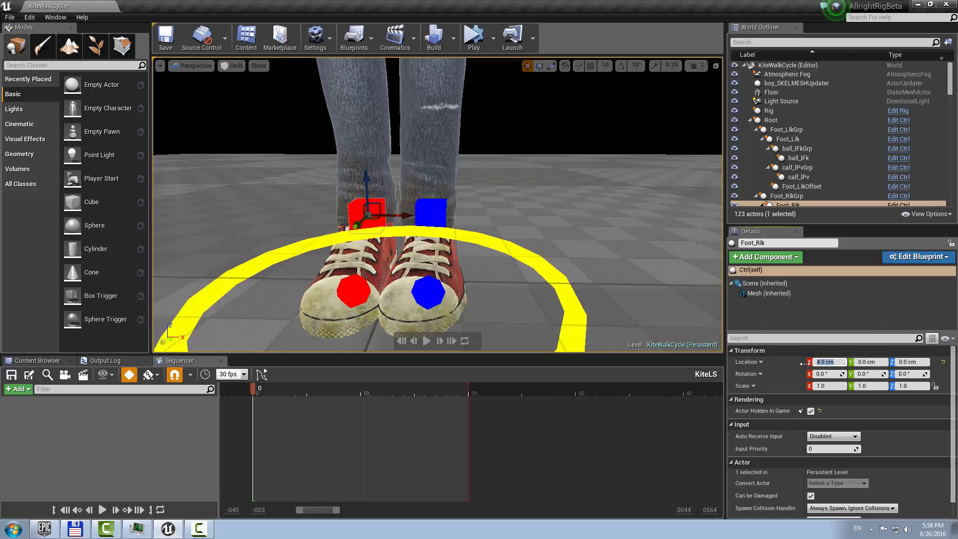
Switch the viewport to the orthographic Right view and frame the character's lower legs.
right_click_drag(560, 232, 391, 209)
left_click(192, 66)
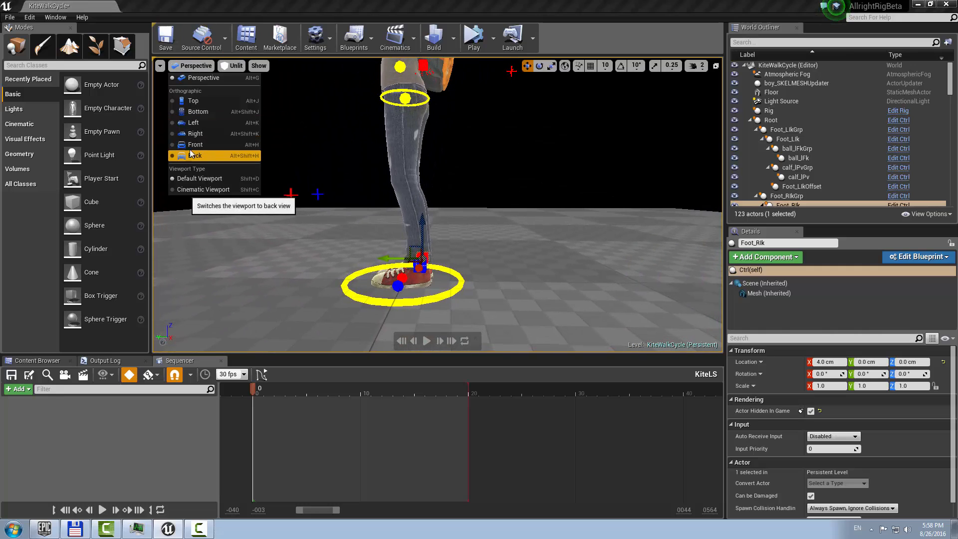
left_click(196, 133)
scroll(377, 216, "up", 8)
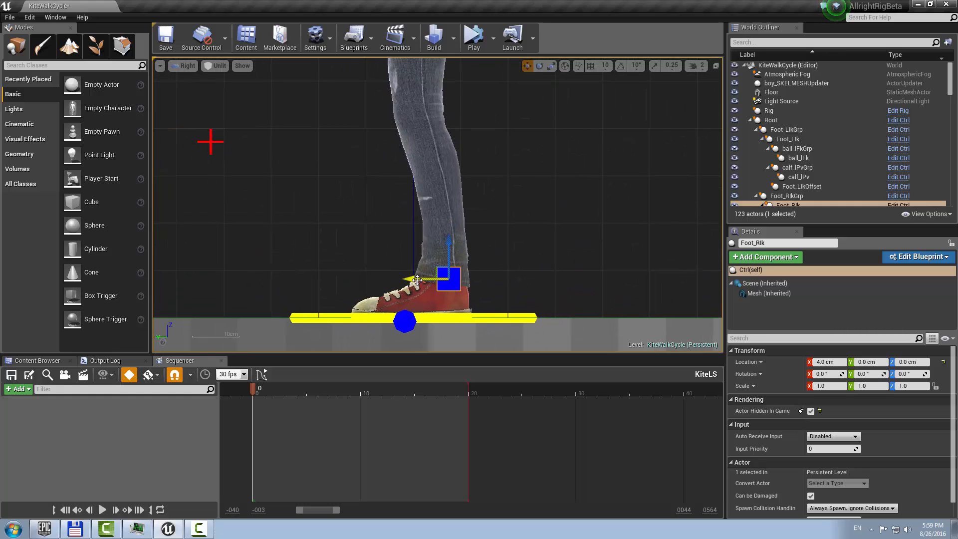
Move the Foot_LIk control forward to about 19.4 cm on Y, leaving Foot_RIk in place.
left_click_drag(417, 279, 344, 277)
key("ctrl+z")
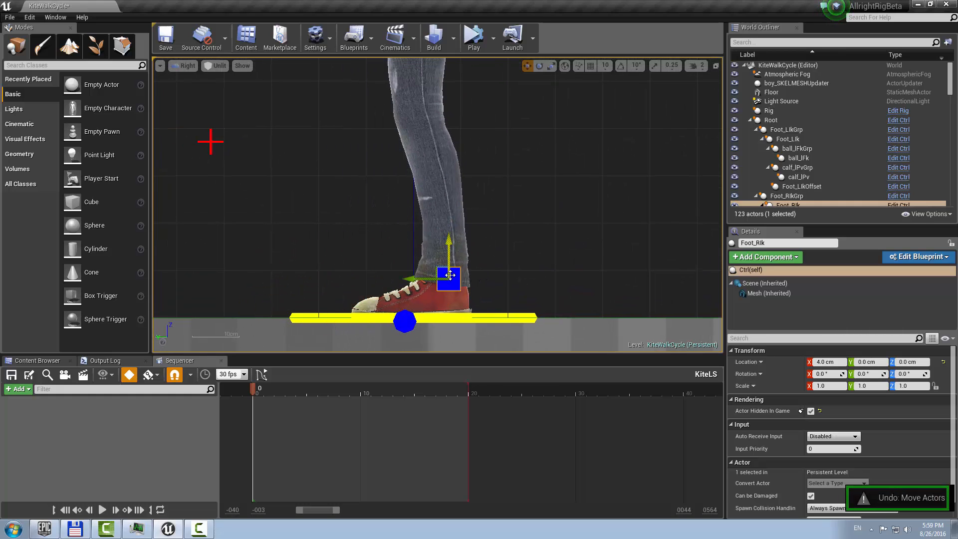
left_click(447, 294)
left_click_drag(421, 279, 329, 278)
Lower the PelvisBodyFk control to about -4 cm on Z so the knees bend.
right_click_drag(329, 278, 326, 481)
scroll(502, 288, "down", 6)
right_click_drag(502, 289, 502, 226)
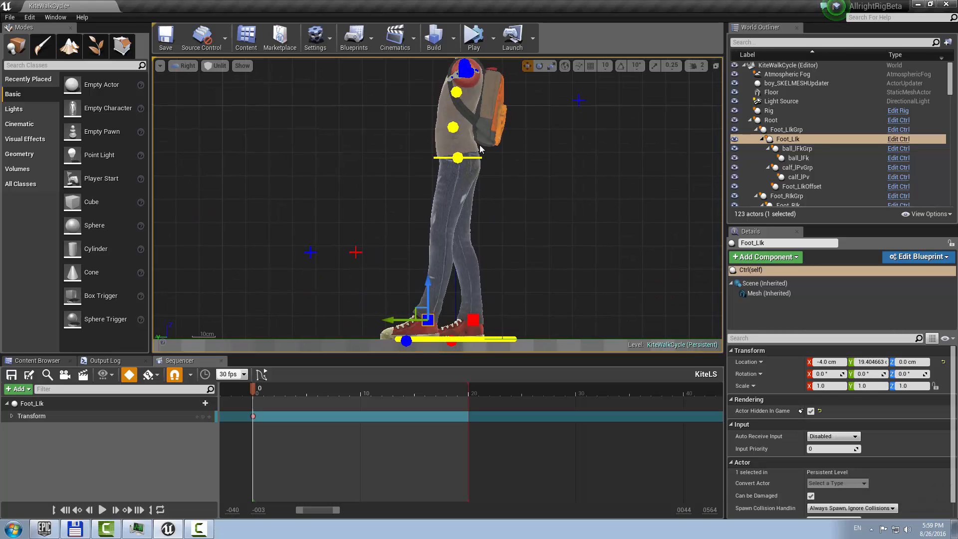
left_click(472, 157)
left_click_drag(460, 117, 460, 126)
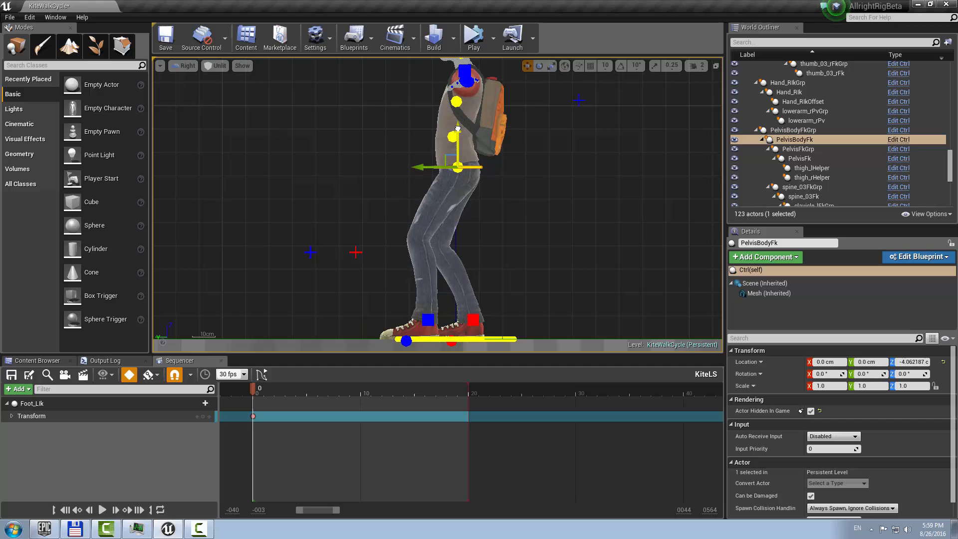
Move Foot_LIk forward to about 36 cm on Y, rotate it to about -37° on X with toes raised, and move Foot_RIk backward.
right_click_drag(452, 329, 452, 298)
left_click(426, 288)
left_click_drag(390, 289, 364, 289)
right_click_drag(504, 236, 492, 226)
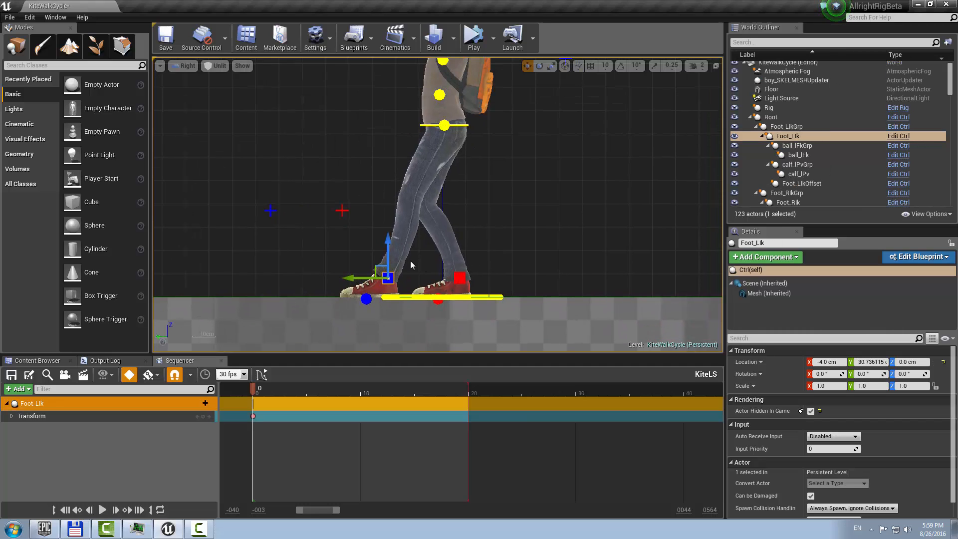
key("e")
left_click_drag(405, 227, 430, 247)
key("w")
mouse_move(366, 277)
left_mouse_down()
mouse_move(347, 278)
mouse_move(356, 277)
left_mouse_up()
left_click(463, 278)
left_click_drag(429, 277, 491, 278)
Lean the PelvisBodyFk control forward to about 21° on X and move it to about 7 cm on Y and -6.6 cm on Z.
right_click_drag(444, 149, 447, 168)
left_click(469, 145)
key("e")
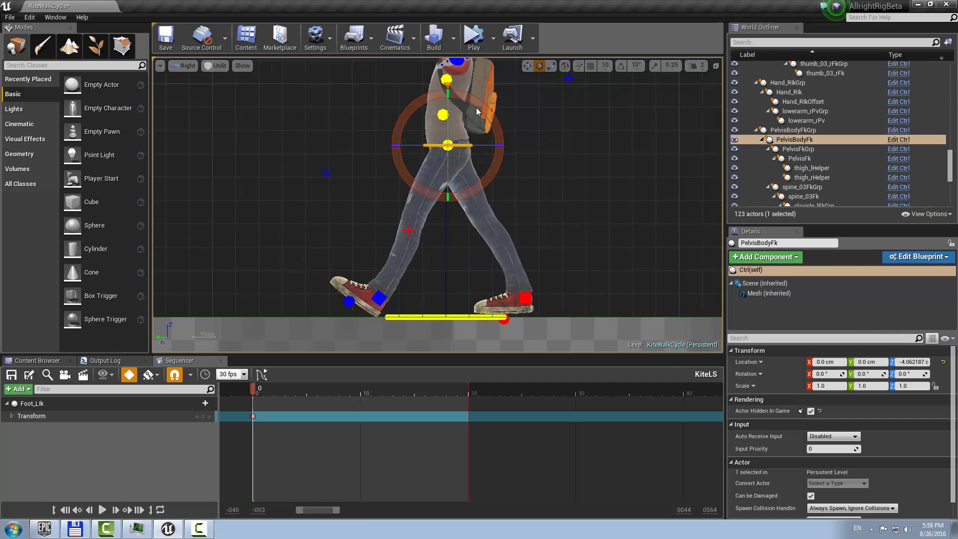
left_click_drag(475, 102, 419, 143)
key("w")
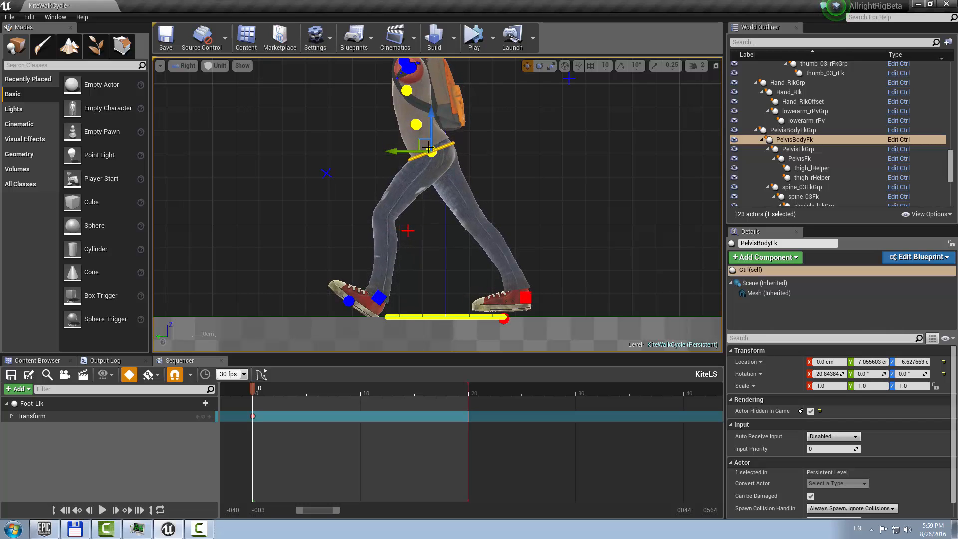
right_click_drag(428, 147, 464, 148)
Shift the Foot_LIk control slightly further forward to about 38.6 cm on Y.
left_click(396, 298)
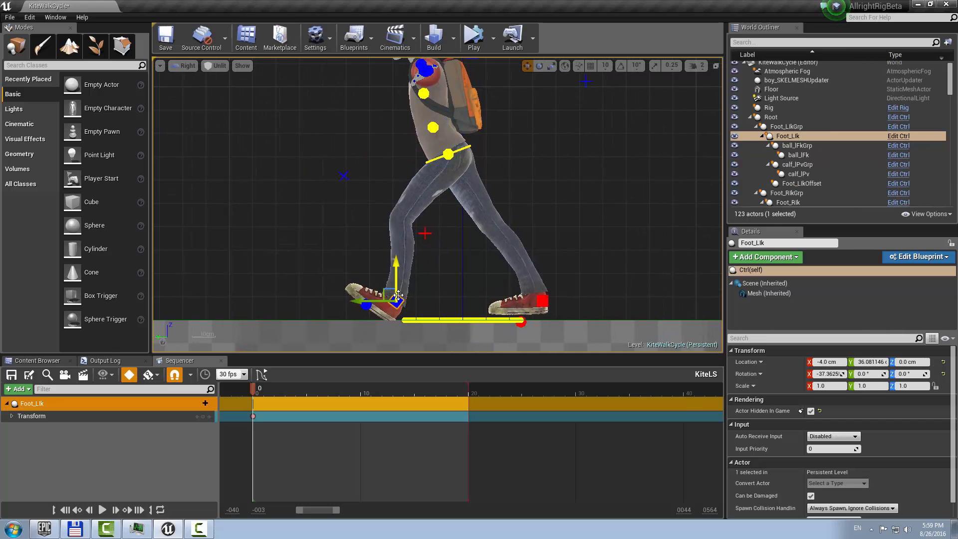
mouse_move(382, 303)
left_mouse_down()
mouse_move(364, 303)
mouse_move(375, 302)
left_mouse_up()
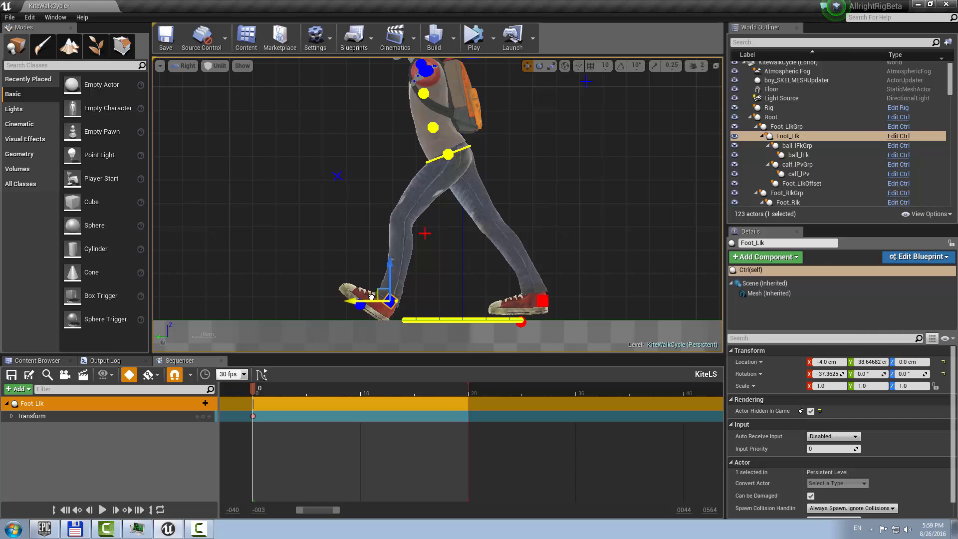
Raise the Foot_RIk control behind the body to about -36.6 cm on Y and 43 cm on Z, rotated about 109° on X.
right_click_drag(464, 261, 435, 263)
left_click(509, 304)
key("e")
left_click_drag(527, 252, 530, 202)
key("w")
key("e")
left_click_drag(586, 210, 522, 196)
key("w")
right_click_drag(465, 136, 503, 133)
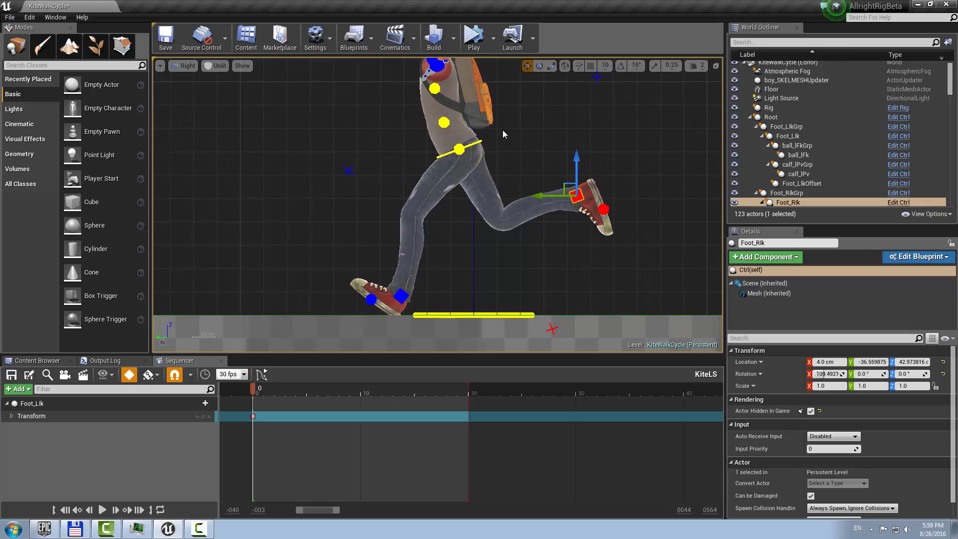
Key the Foot_LIk, Foot_RIk and PelvisBodyFk transforms together at frame 0 and again at frame 20.
left_click(401, 296)
left_click(577, 194, "ctrl")
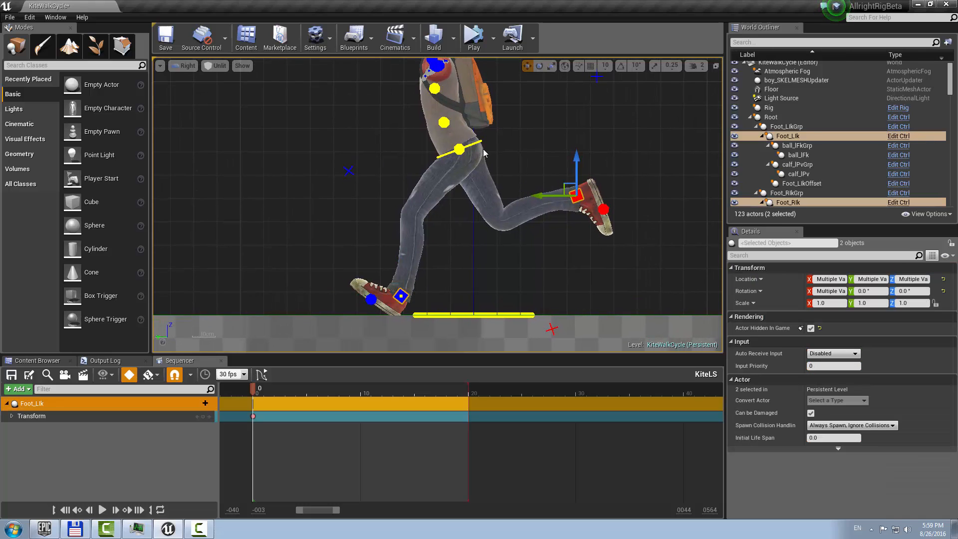
left_click(459, 149, "ctrl")
key("s")
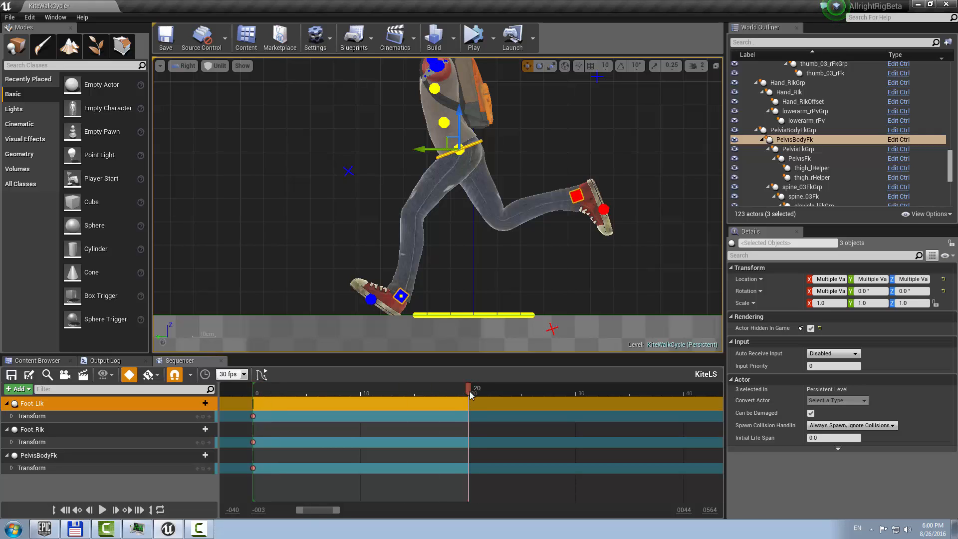
key("s")
left_click(414, 388)
left_click(428, 319)
left_click(402, 297)
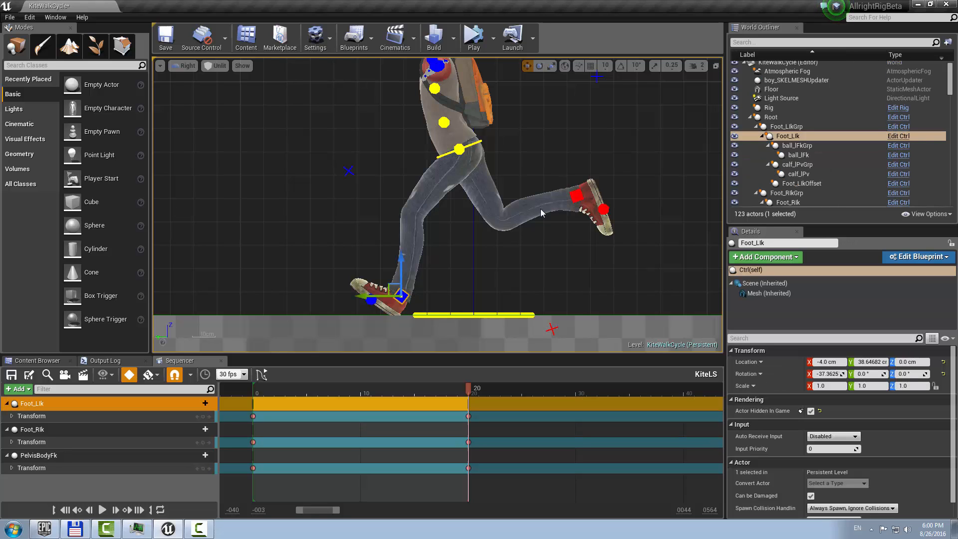
left_click(360, 394)
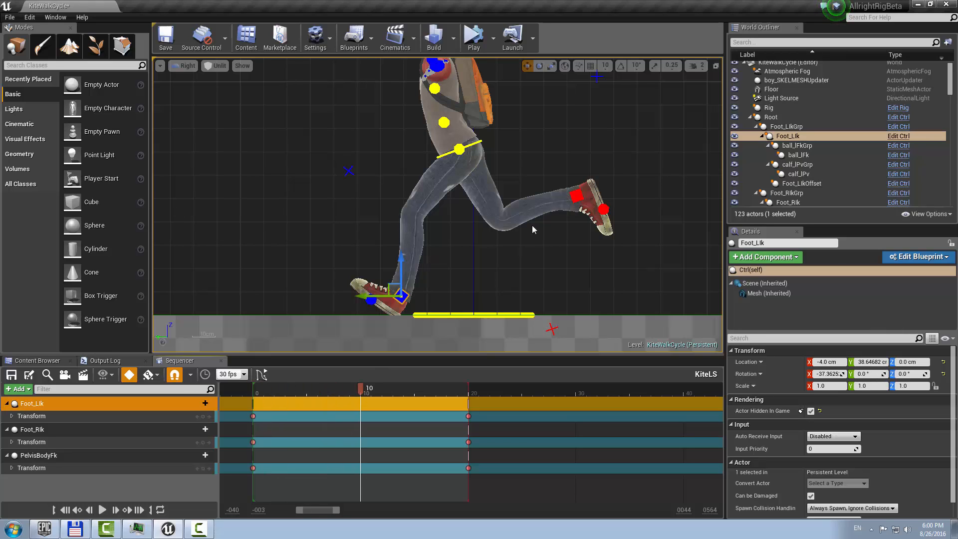
left_click_drag(359, 391, 250, 395)
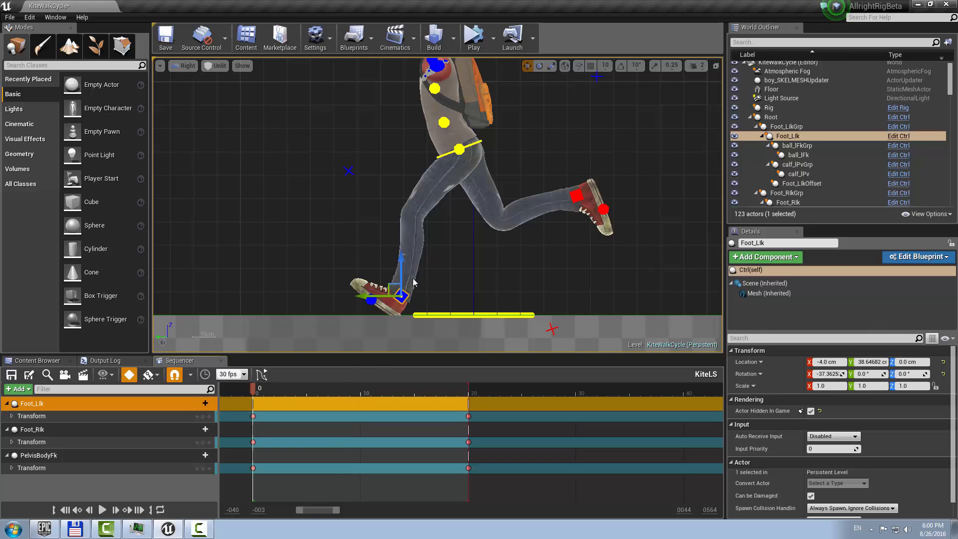
Copy the Foot_RIk transform key at frame 0.
left_click(578, 197)
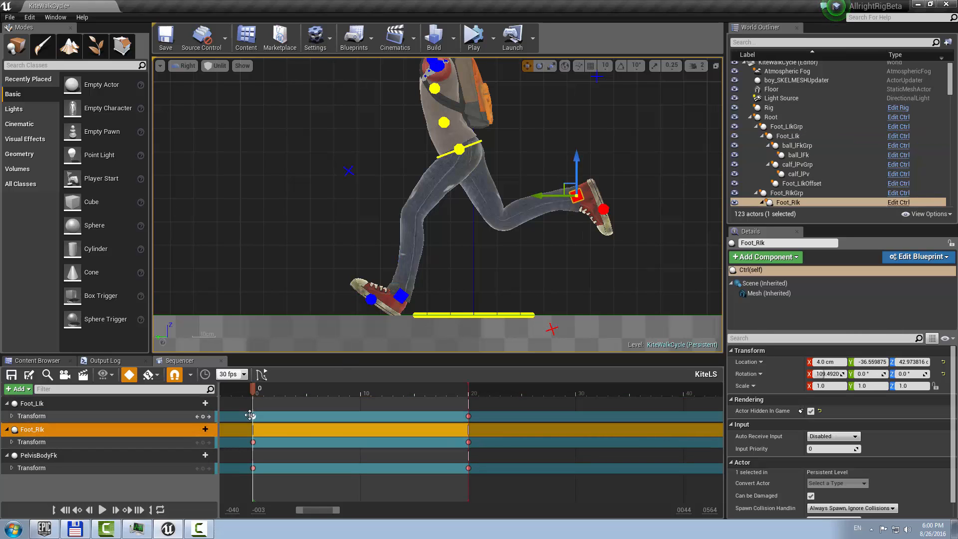
left_click(253, 442)
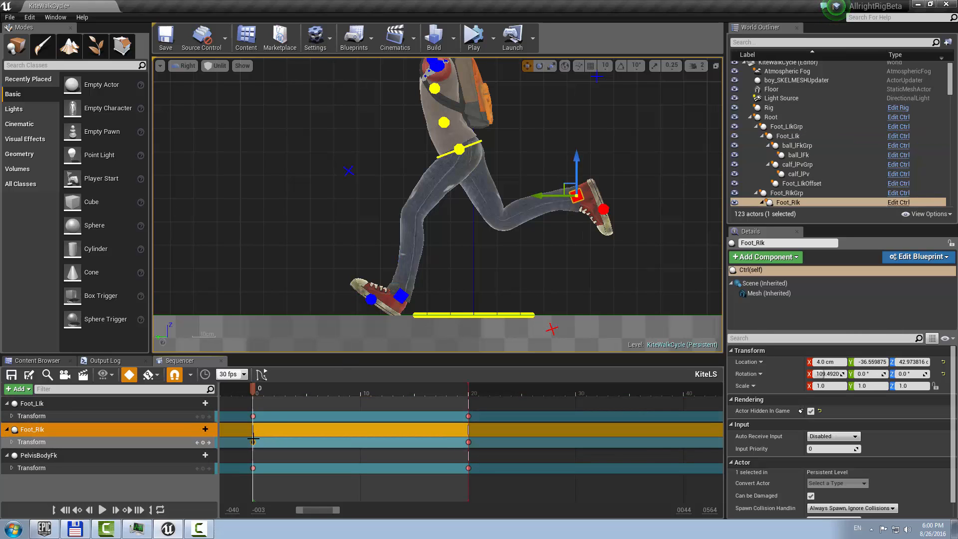
right_click(254, 442)
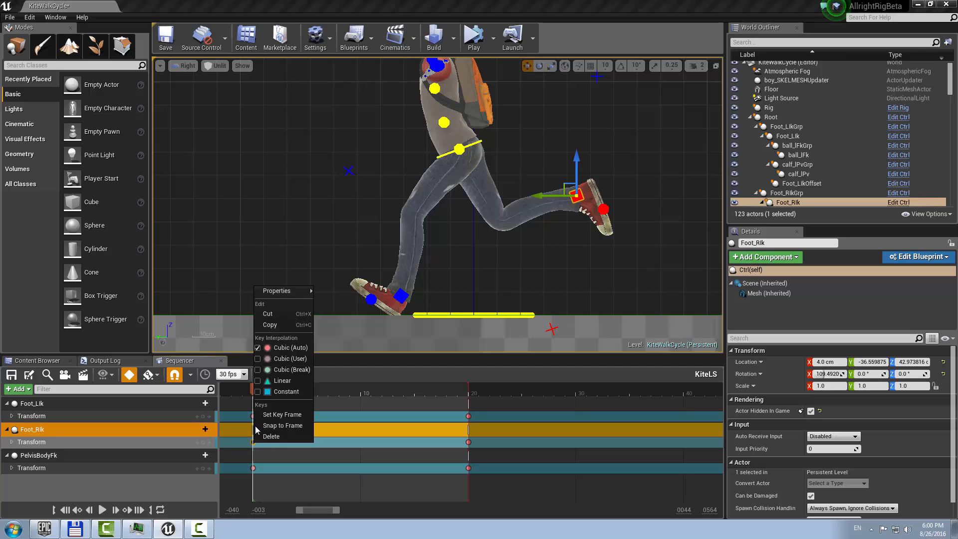
left_click(285, 326)
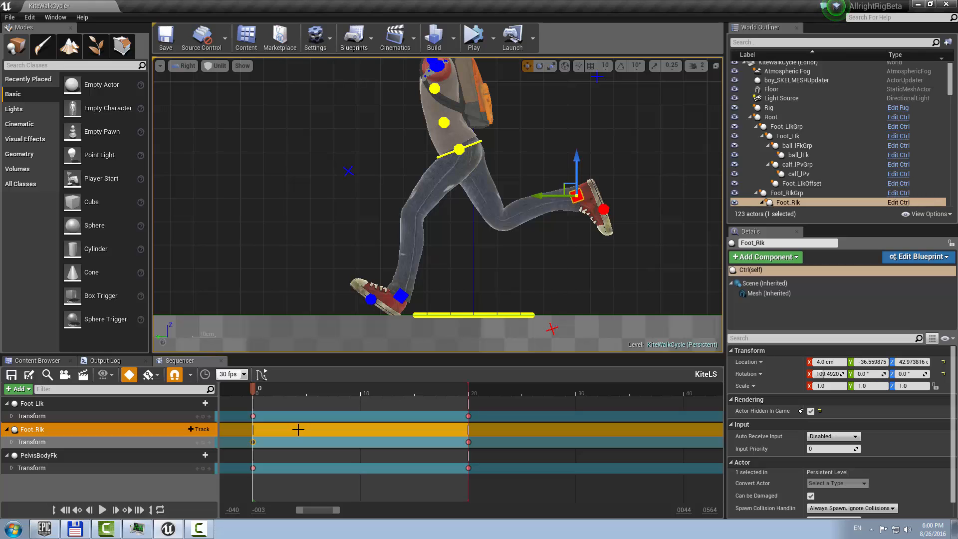
Paste the copied right-foot key into the Foot_LIk transform track at frame 10.
left_click(401, 295)
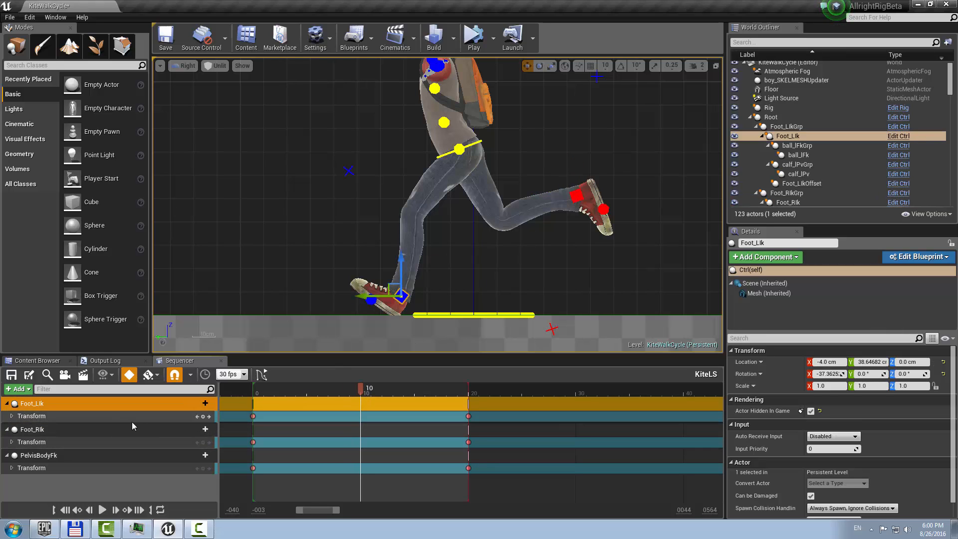
left_click(94, 417)
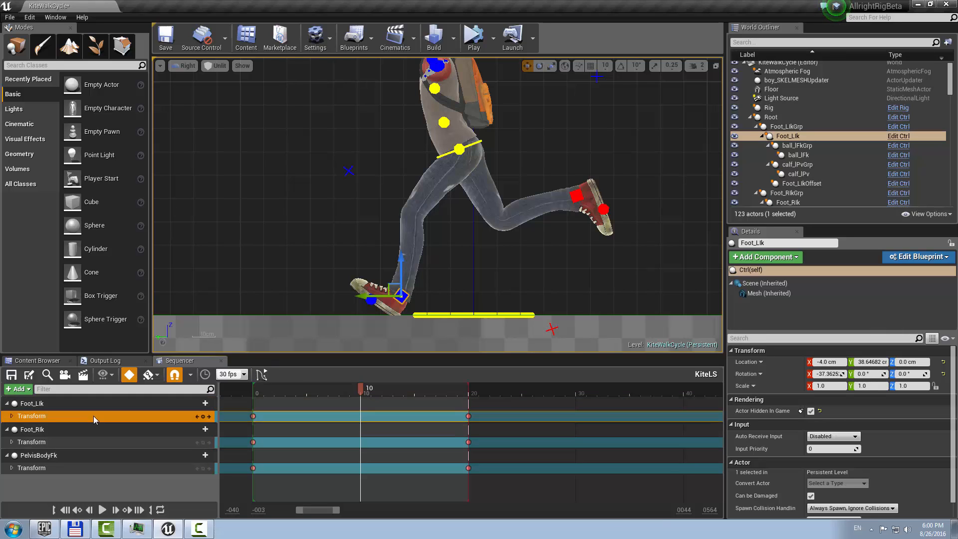
middle_click(336, 443)
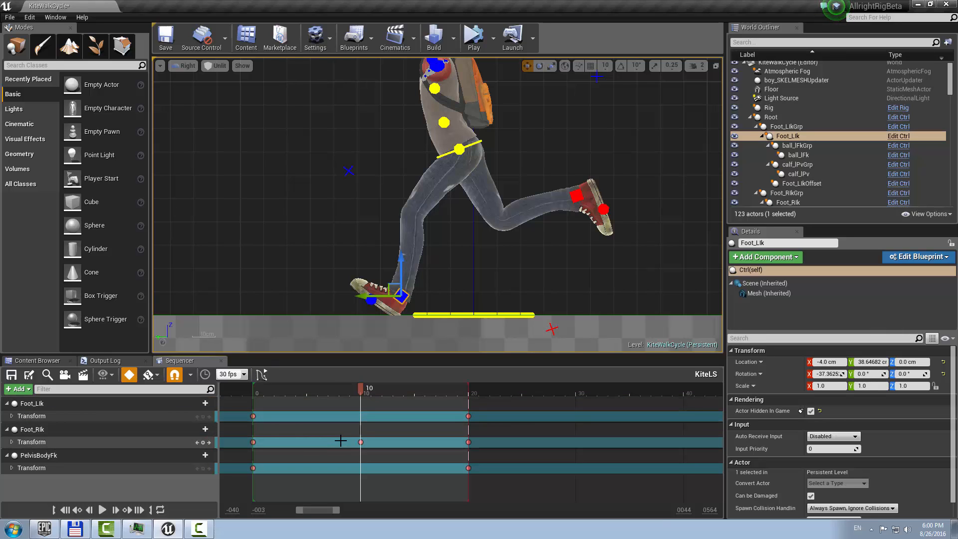
key("ctrl+z")
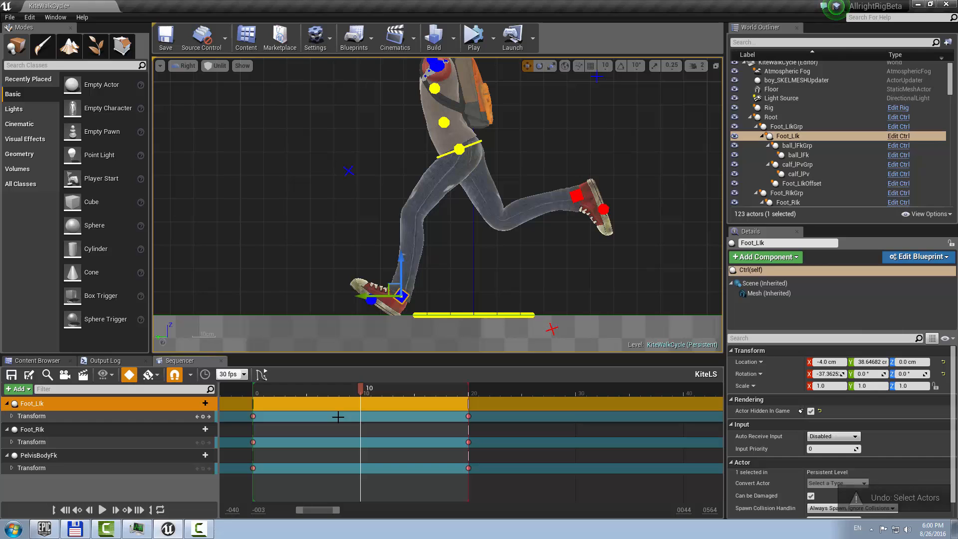
middle_click(338, 417)
Scrub between frames 0 and 10 to compare the left foot's pose with the right foot's.
left_click_drag(375, 391, 244, 407)
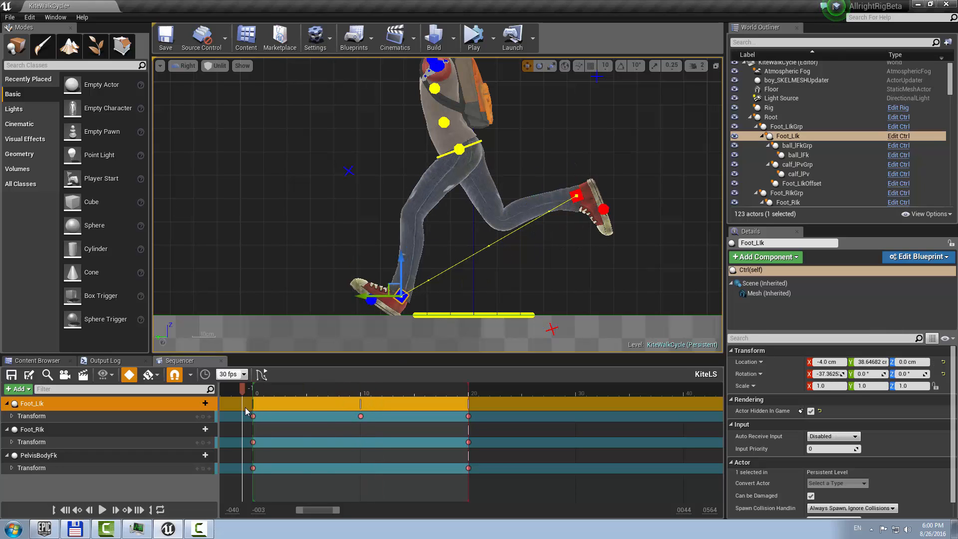
left_click(578, 197)
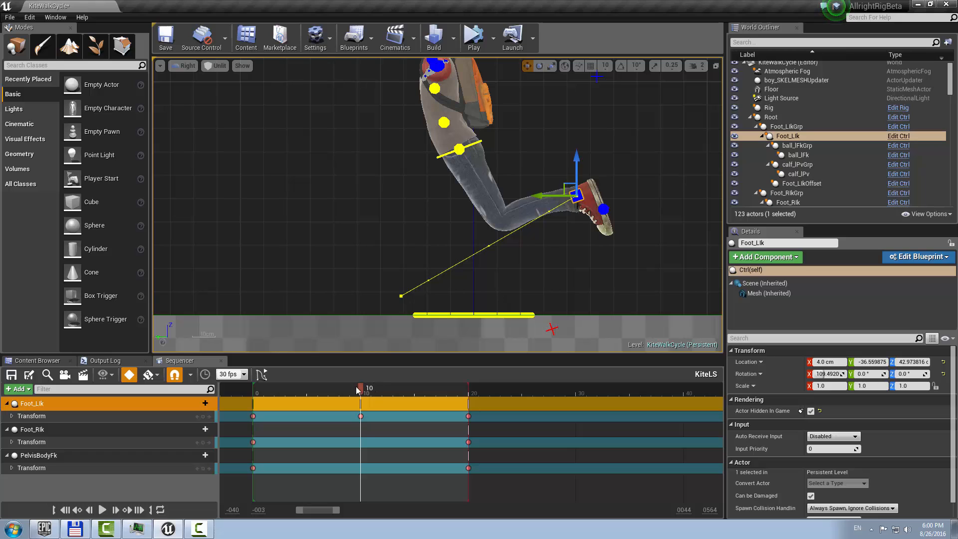
left_click_drag(358, 390, 246, 397)
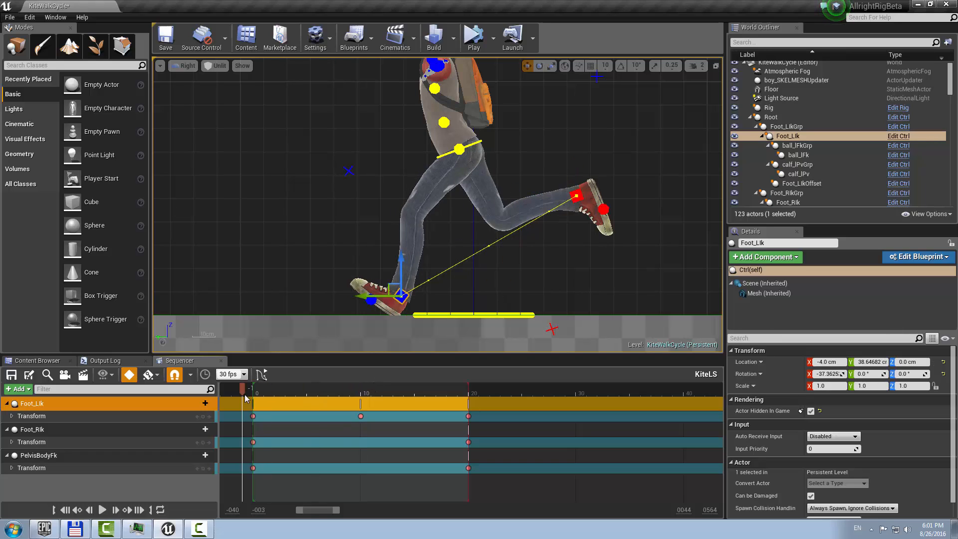
left_click(577, 195)
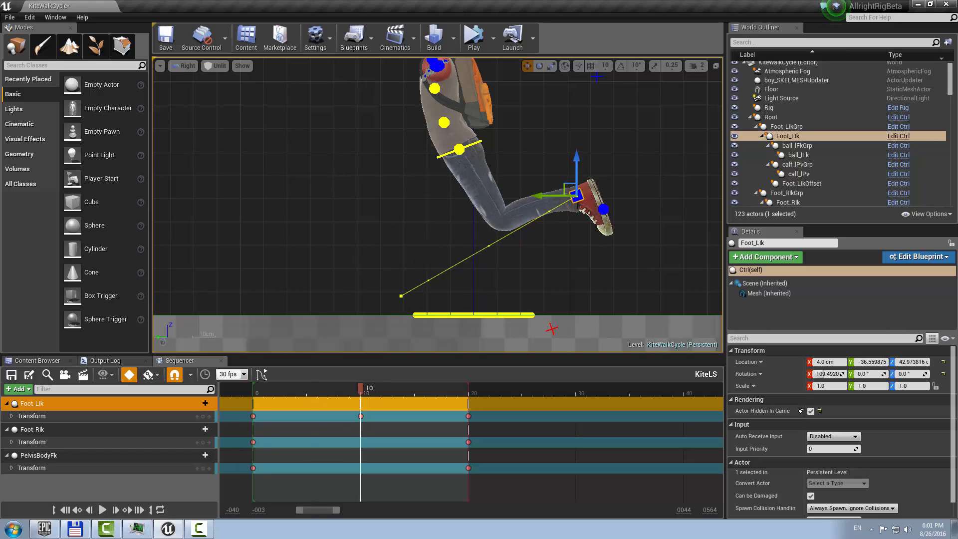
key("Escape")
left_click(328, 390)
left_click(576, 195)
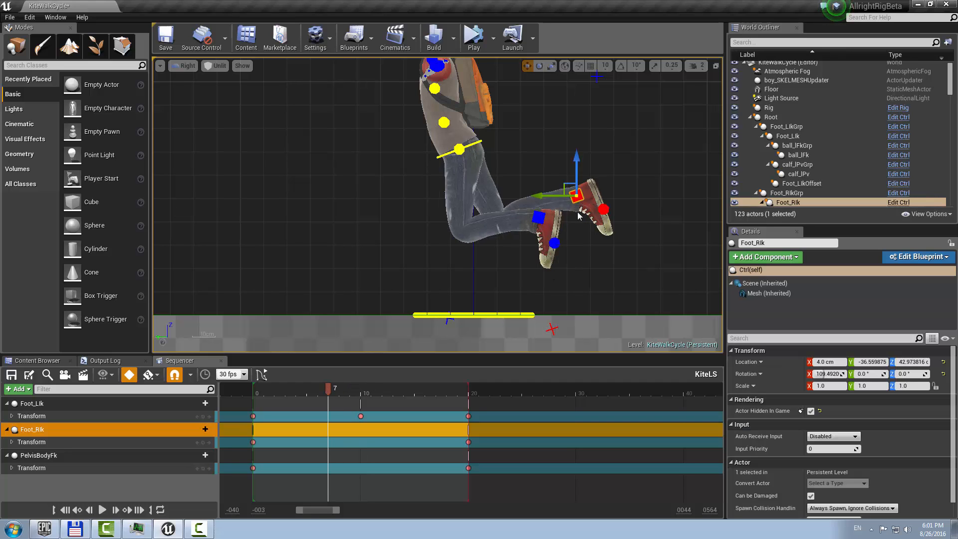
Copy the Foot_LIk transform key from frame 0 to frame 10 of the Foot_RIk transform track.
left_click_drag(349, 395, 253, 415)
left_click(253, 416)
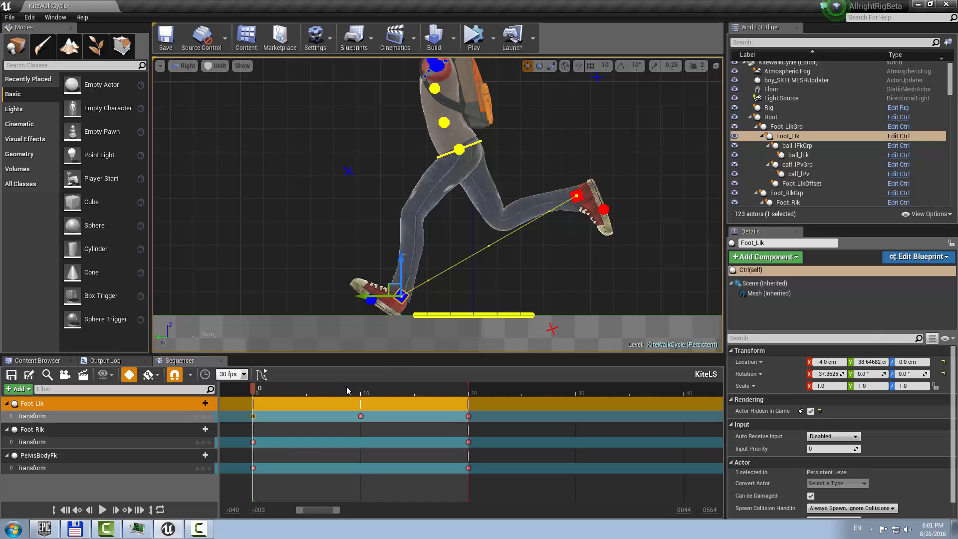
mouse_move(347, 387)
left_mouse_down()
mouse_move(371, 388)
mouse_move(361, 388)
left_mouse_up()
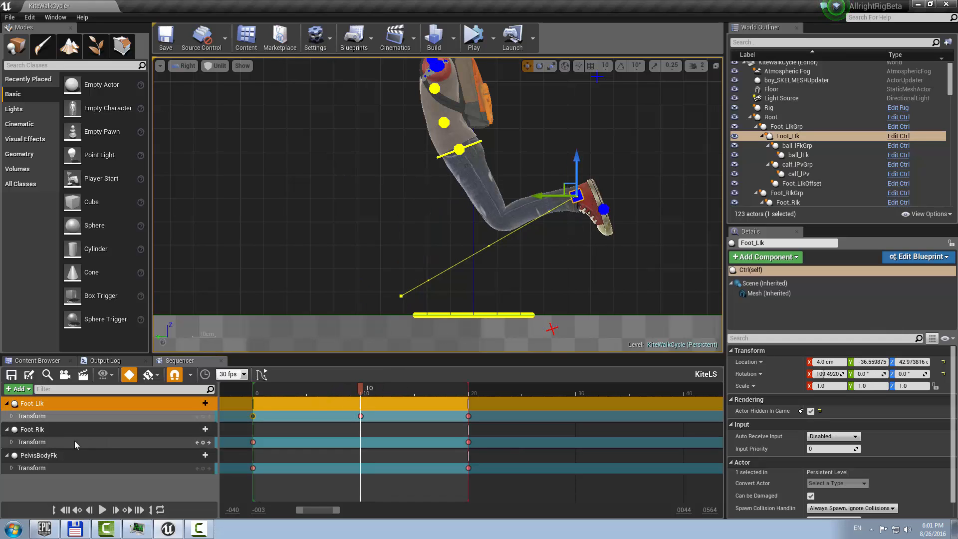
left_click(58, 430)
left_click(115, 443)
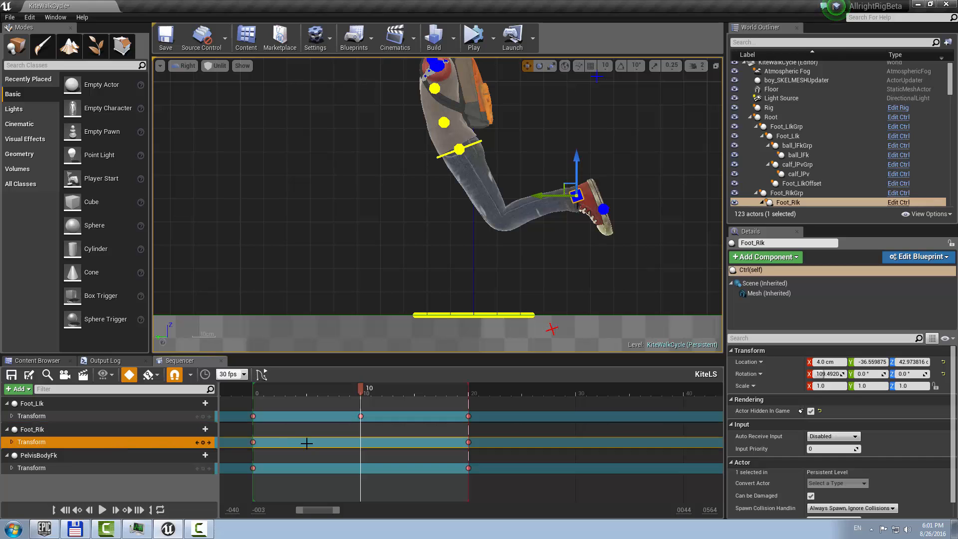
left_click_drag(362, 389, 253, 432)
Examine the left foot's heel contact with the floor at frame 0, with Foot_LIk selected.
right_click_drag(364, 331, 486, 232)
left_click(423, 251)
scroll(429, 228, "up", 5)
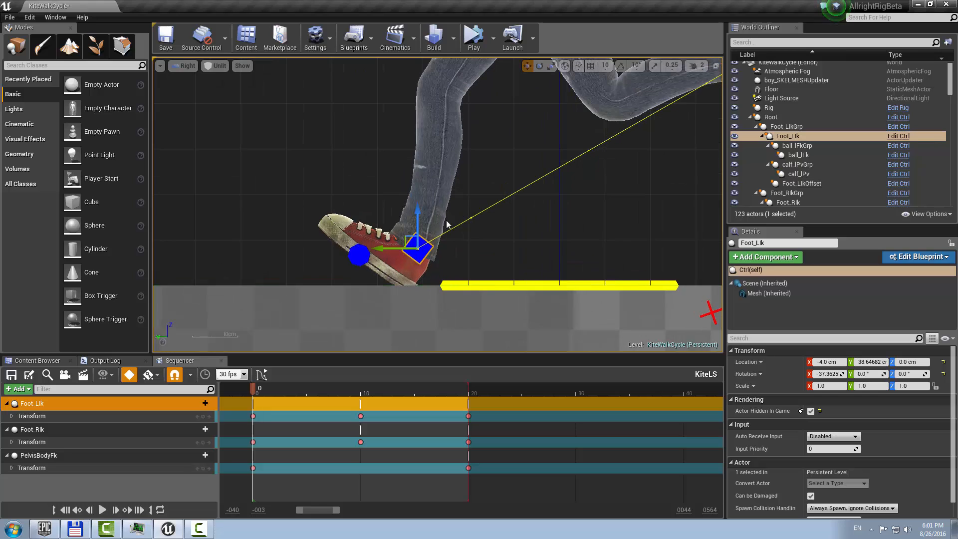
right_click_drag(558, 236, 496, 244)
scroll(491, 229, "down", 3)
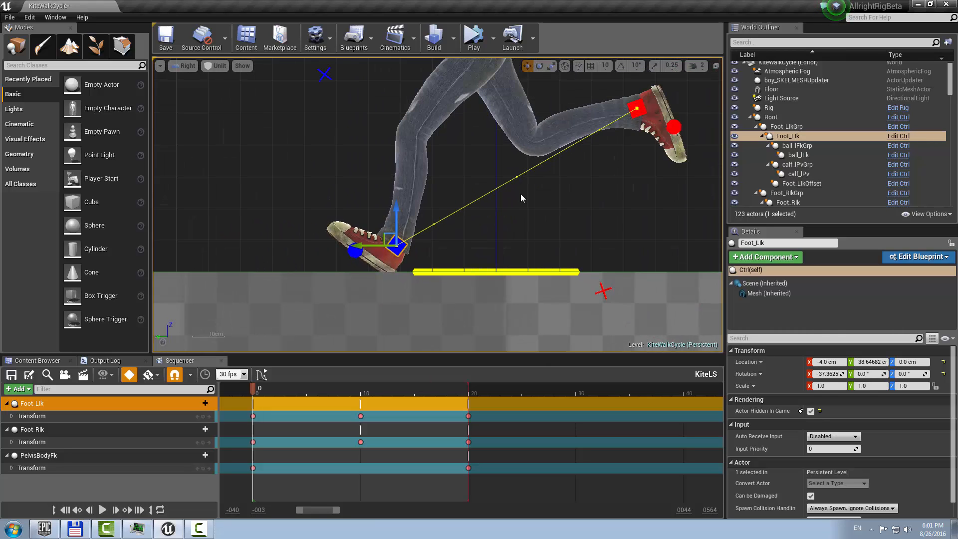
right_click_drag(413, 248, 448, 214)
scroll(450, 215, "up", 7)
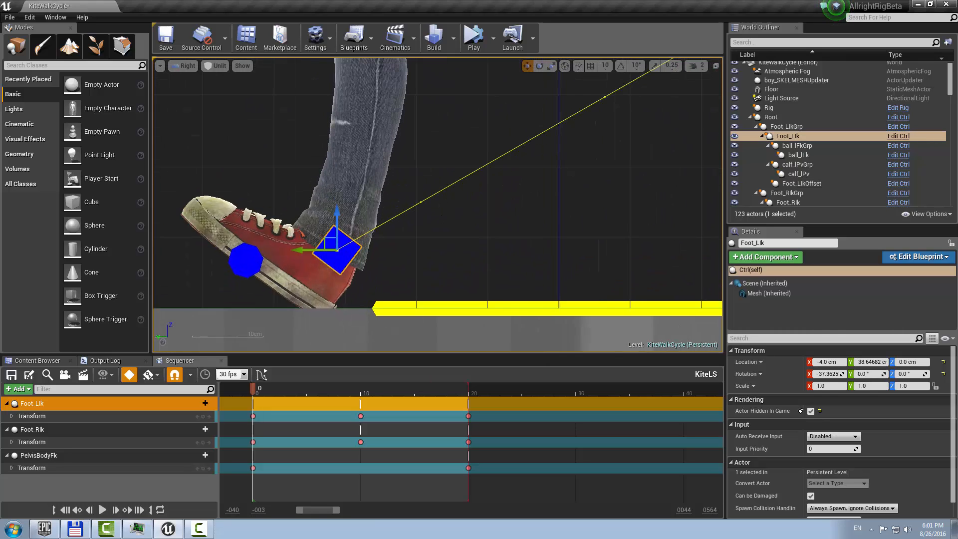
right_click_drag(595, 200, 557, 208)
scroll(558, 205, "down", 5)
right_click_drag(542, 257, 532, 259)
Select the Root control at the character's base and hide it in the viewport.
left_click(531, 263)
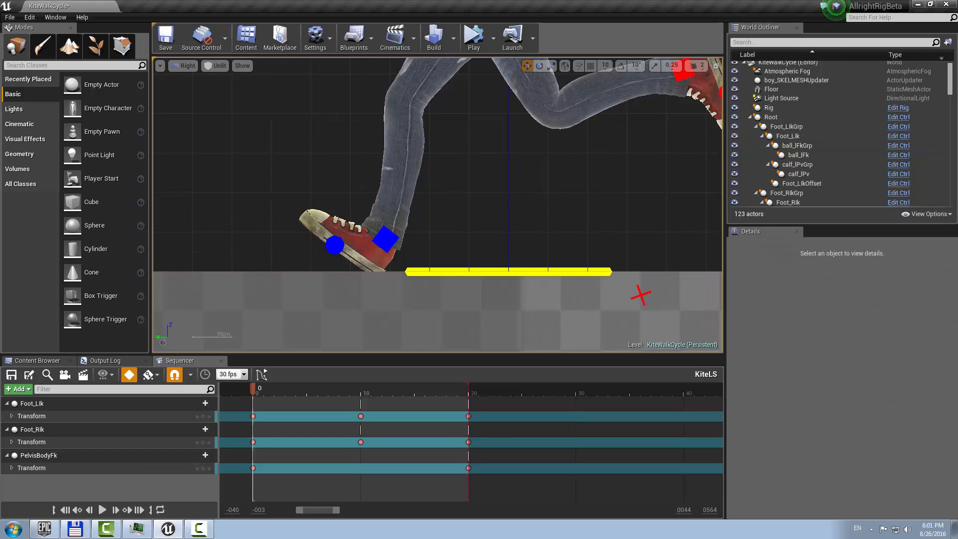
left_click(555, 264)
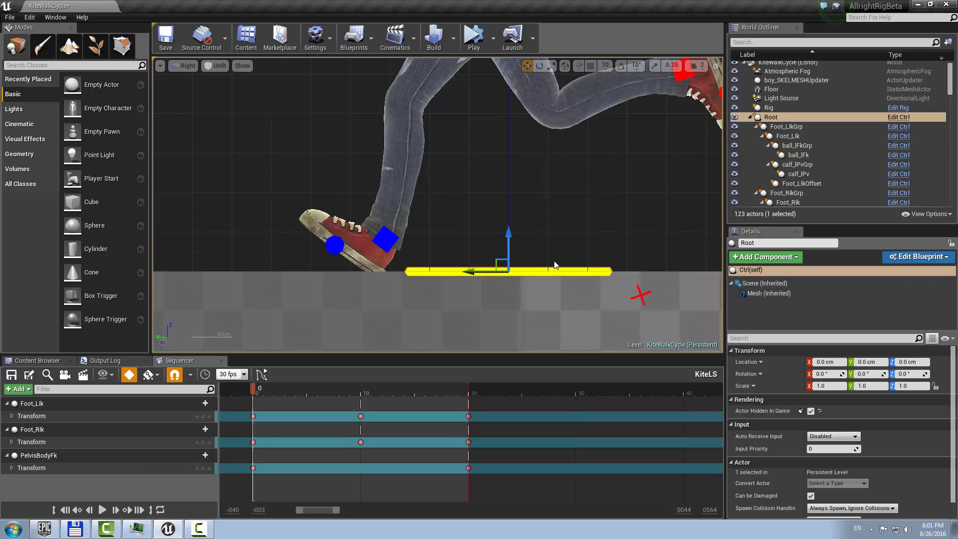
left_click(734, 117)
Select the Foot_LIk control and examine both legs' poses and the foot's motion path at frame 10.
right_click_drag(388, 235, 405, 268)
left_click(357, 246)
left_click_drag(254, 384, 360, 396)
right_click_drag(587, 189, 523, 232)
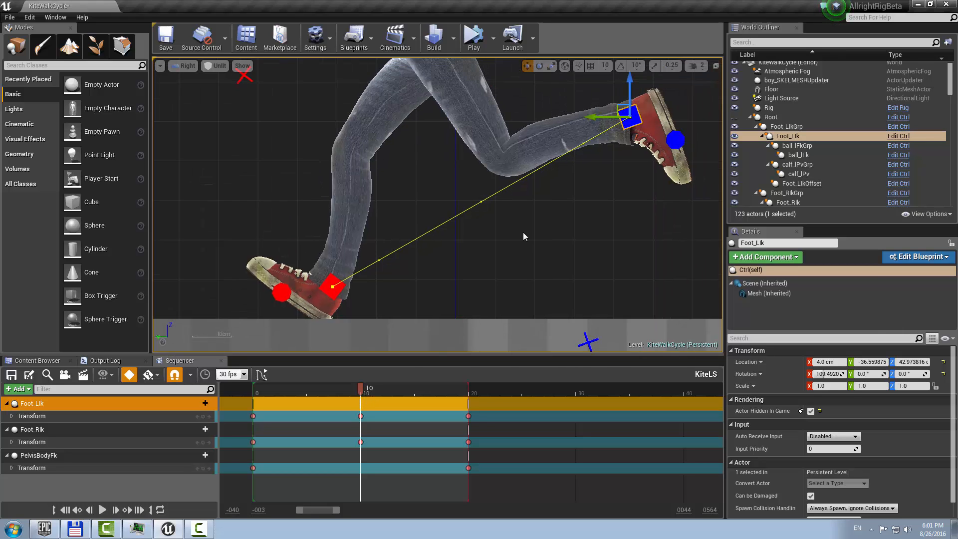
scroll(506, 189, "down", 4)
scroll(417, 298, "up", 1)
scroll(538, 197, "up", 3)
right_click_drag(538, 197, 512, 227)
scroll(506, 202, "down", 3)
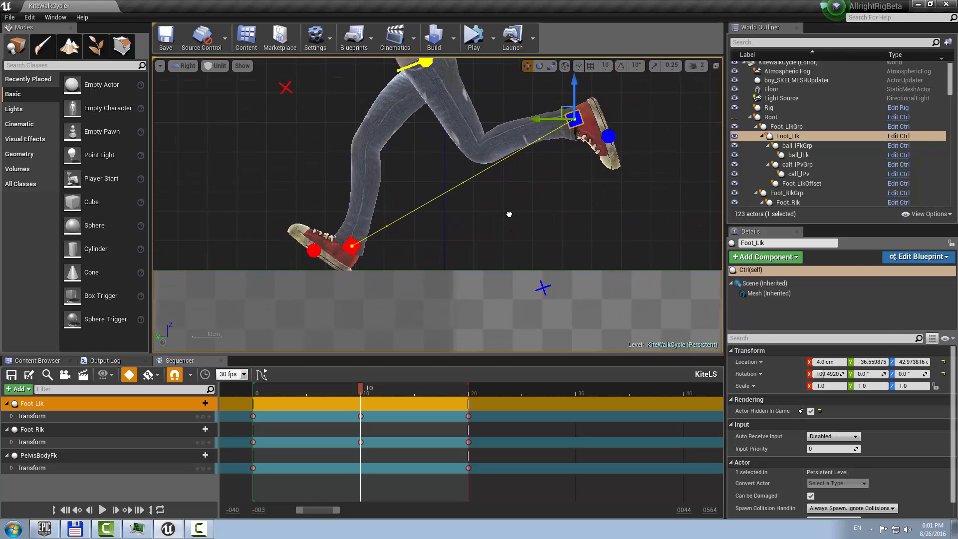
At frame 6, lower Foot_LIk and rotate it to about 0.9° so the left sole lies flat on the floor.
left_click_drag(358, 390, 319, 391)
left_click_drag(496, 142, 495, 191)
key("e")
left_click_drag(499, 157, 497, 204)
key("w")
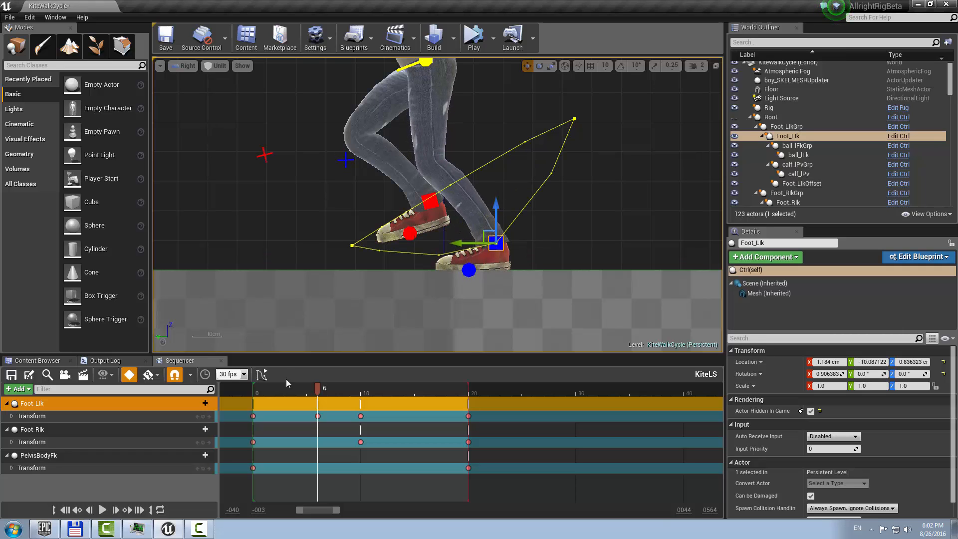
left_click(138, 376)
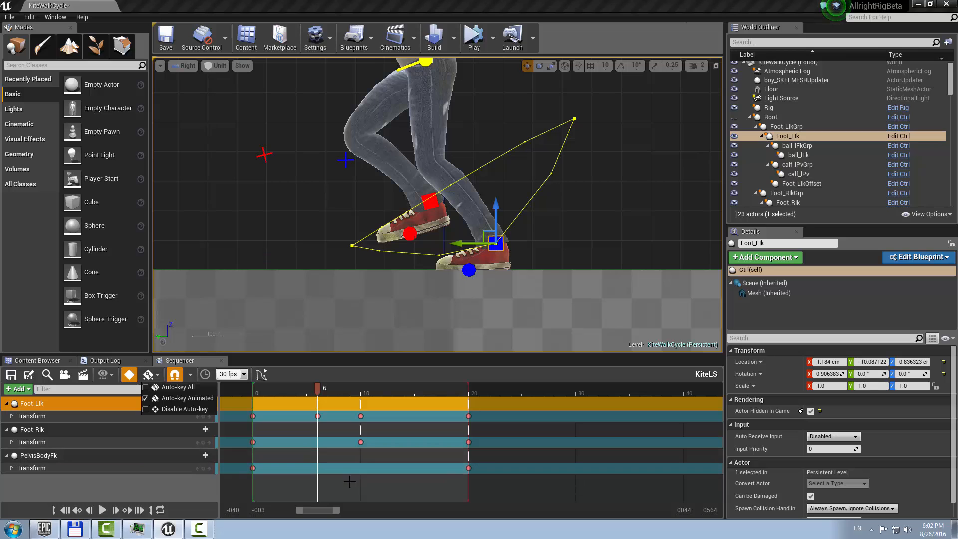
At frame 15, raise Foot_LIk to a Z location of about 28.7 cm and rotate it to about 87° on X.
left_click_drag(316, 390, 400, 409)
mouse_move(403, 405)
left_mouse_down()
mouse_move(382, 406)
mouse_move(414, 406)
left_mouse_up()
left_click_drag(450, 156, 450, 132)
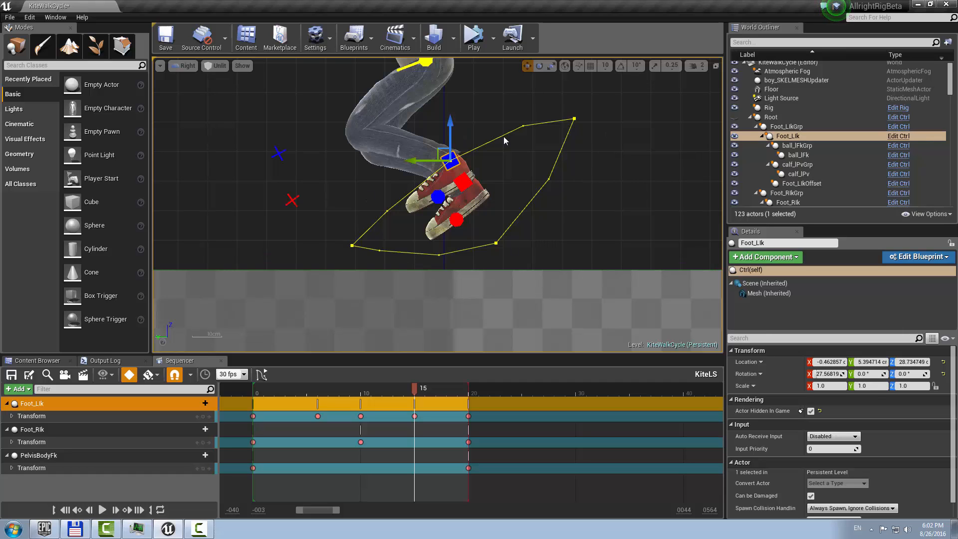
key("e")
left_click_drag(455, 108, 404, 134)
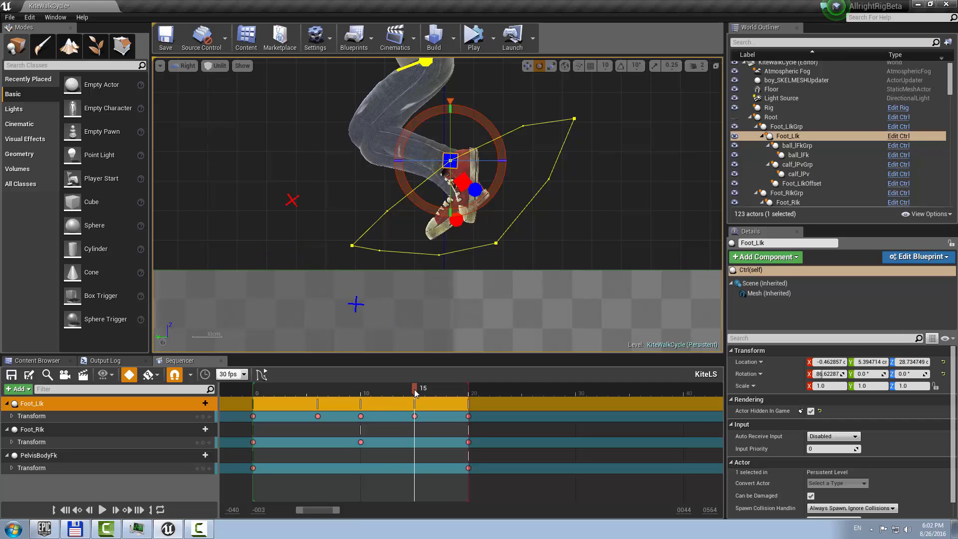
Scrub back through the cycle and play it to check the left foot's motion.
left_click_drag(415, 392, 270, 428)
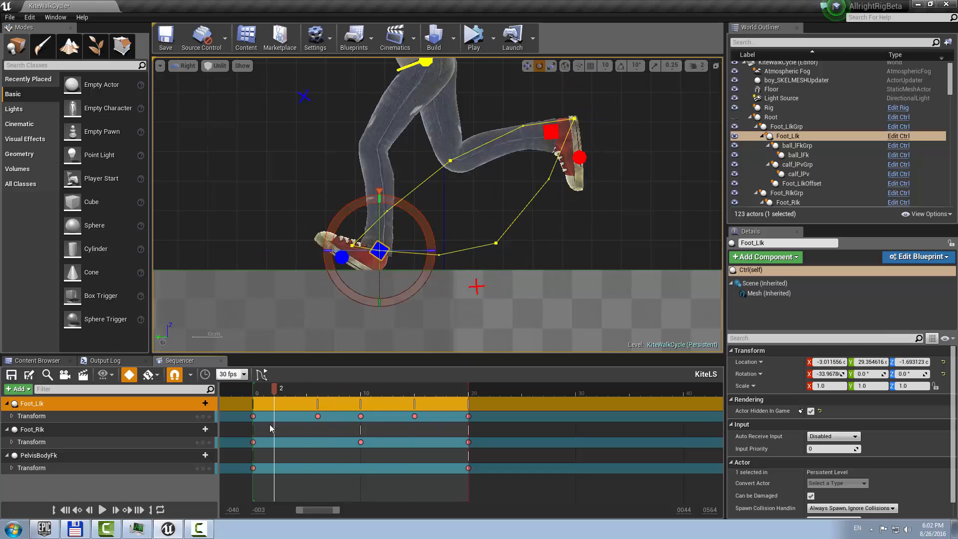
left_click(105, 510)
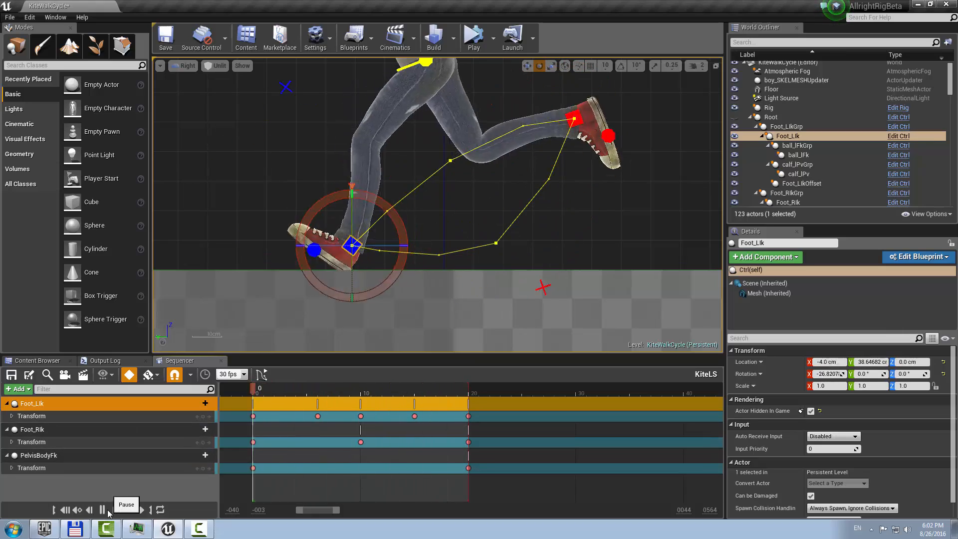
left_click(106, 510)
At frame 2, rotate Foot_LIk to about 0.2° and raise it to about 0.8 cm so the sole rests on the floor.
left_click_drag(391, 385, 252, 397)
right_click_drag(474, 242, 559, 237)
scroll(471, 222, "up", 5)
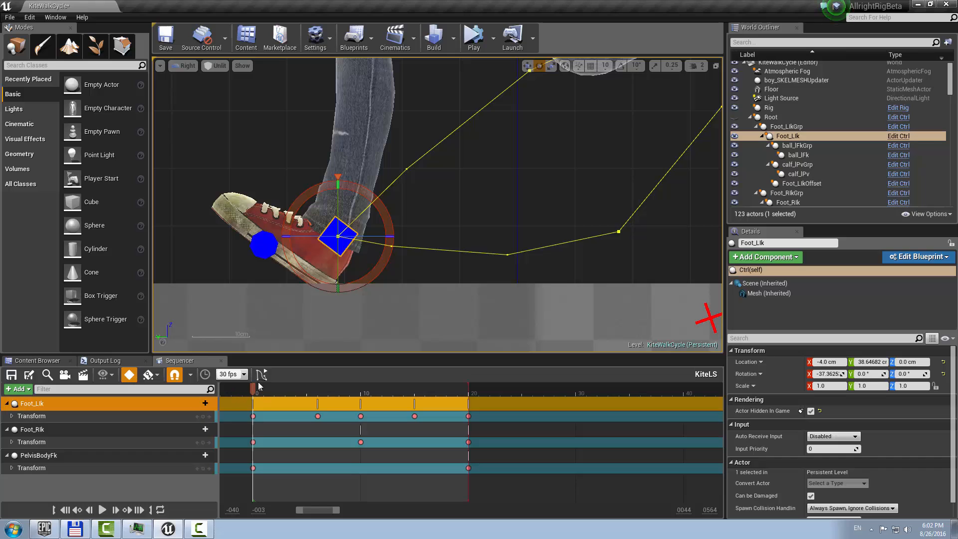
left_click_drag(253, 388, 274, 390)
left_click_drag(427, 199, 458, 226)
key("w")
left_click_drag(393, 209, 394, 195)
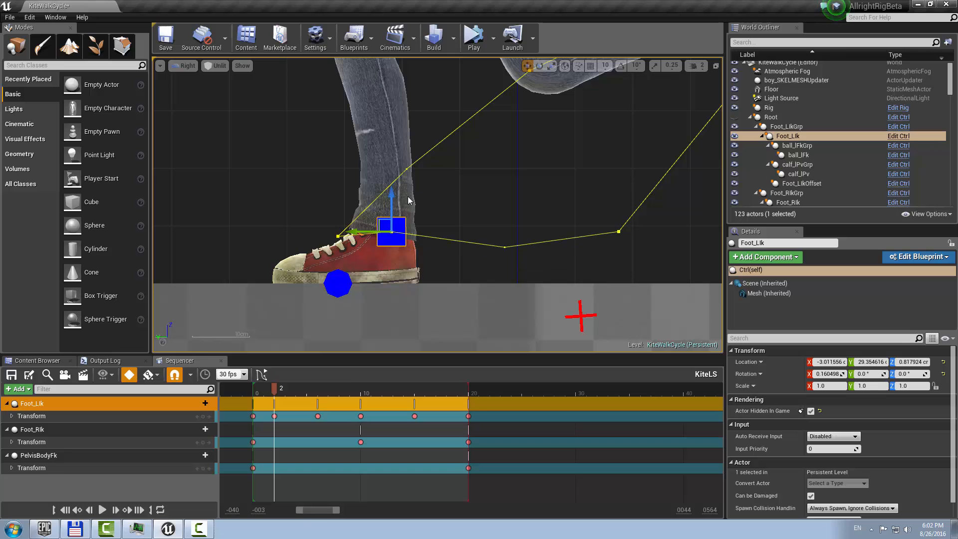
Try rotating Foot_LIk to about 58° on X at frame 7 as the foot lifts off.
left_click_drag(270, 388, 329, 386)
scroll(547, 218, "down", 4)
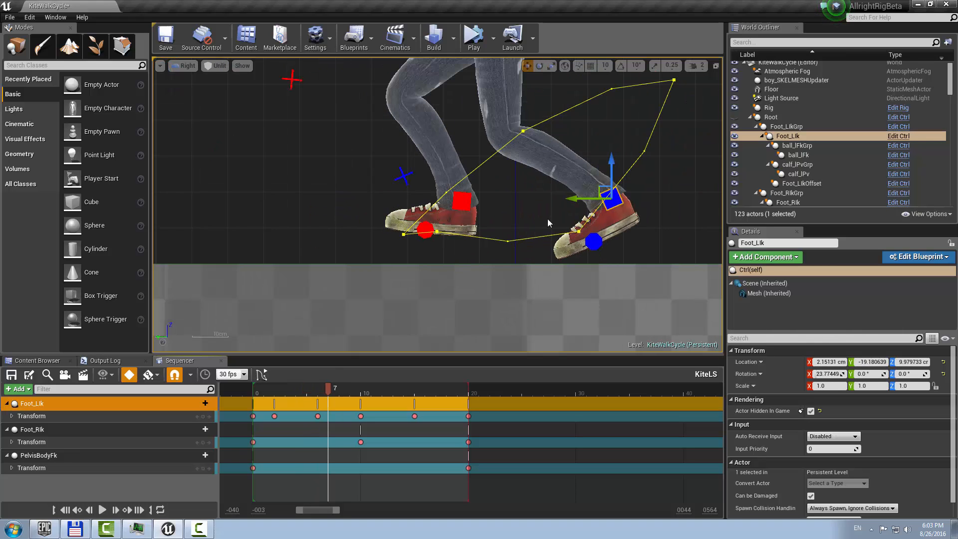
right_click_drag(547, 219, 478, 241)
mouse_move(330, 392)
left_mouse_down()
mouse_move(312, 401)
mouse_move(333, 405)
mouse_move(339, 387)
mouse_move(328, 388)
left_mouse_up()
key("e")
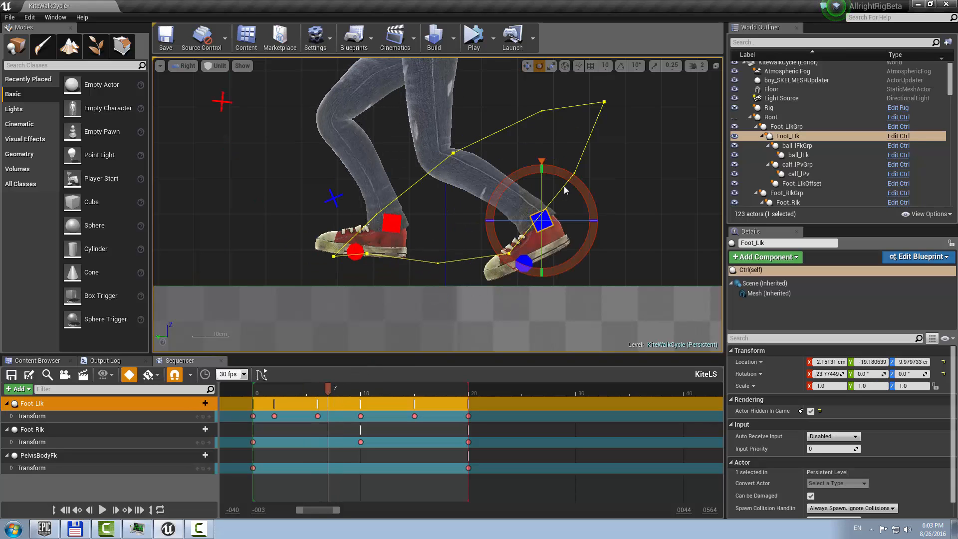
left_click_drag(565, 175, 537, 168)
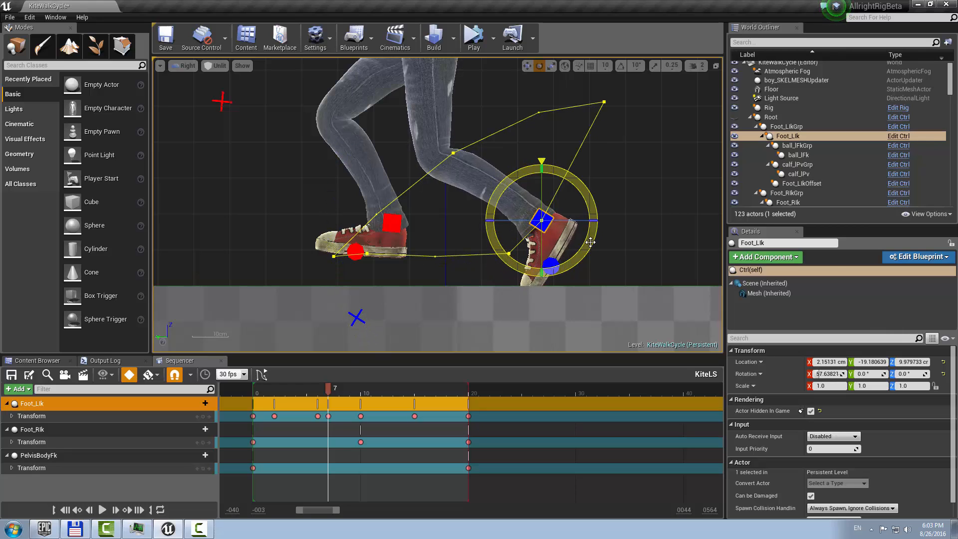
Rotate Foot_LIk to about 87° on X at frame 8 and delete its transform key at frame 7.
mouse_move(328, 389)
left_mouse_down()
mouse_move(291, 390)
mouse_move(394, 392)
mouse_move(300, 391)
mouse_move(339, 392)
left_mouse_up()
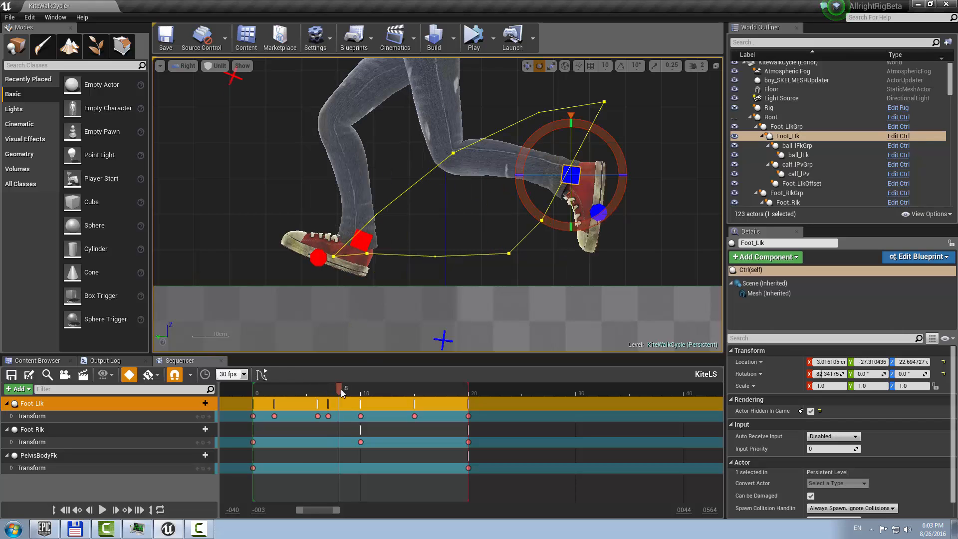
left_click_drag(617, 194, 612, 211)
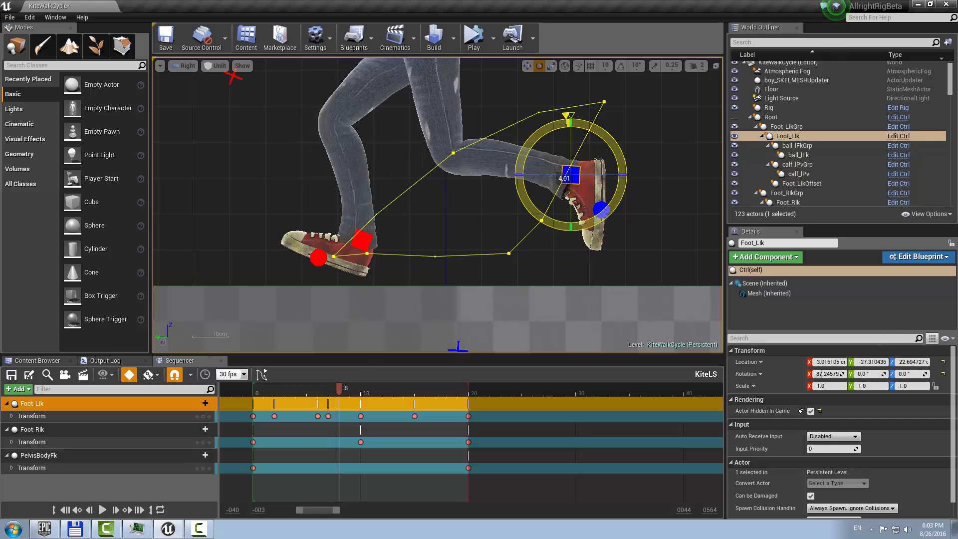
left_click(328, 416)
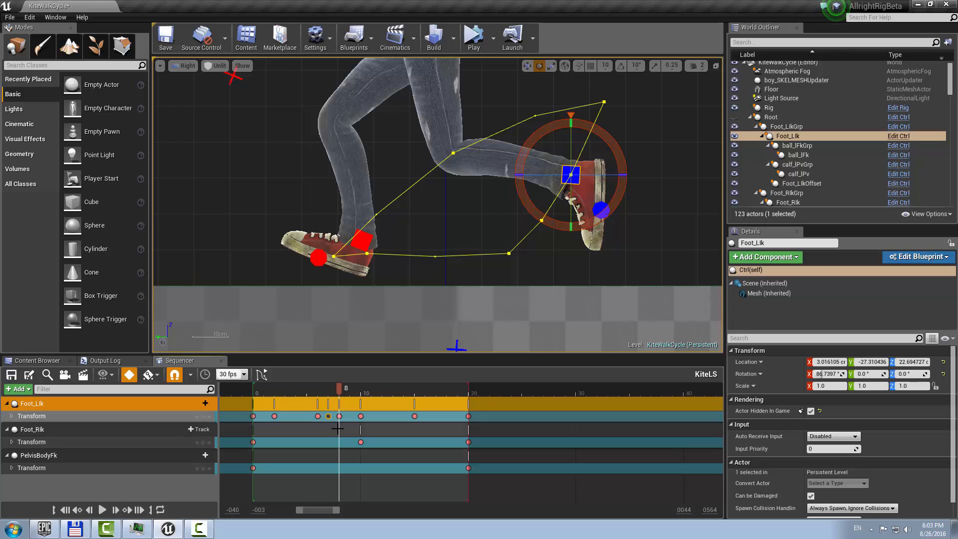
key("Delete")
Expand the Foot_LIk transform track and show its Location curves in the curve editor.
mouse_move(343, 389)
left_mouse_down()
mouse_move(306, 389)
mouse_move(387, 391)
mouse_move(306, 391)
mouse_move(351, 392)
left_mouse_up()
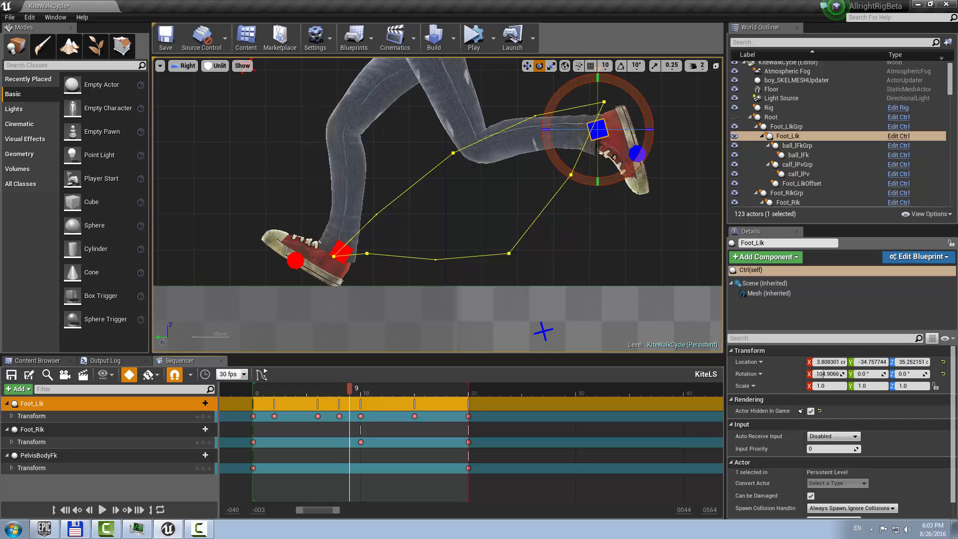
right_click_drag(473, 264, 451, 278)
left_click(14, 416)
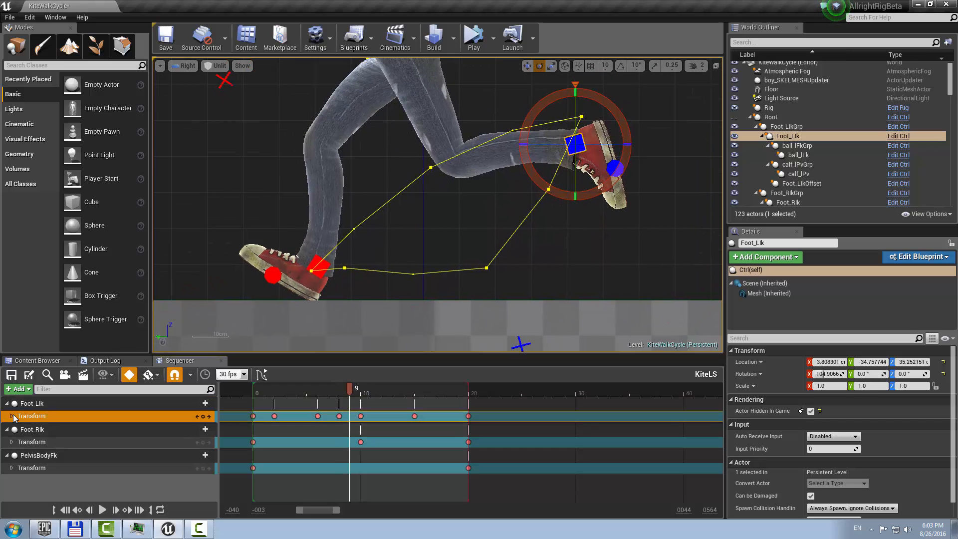
left_click(12, 416)
left_click(35, 427)
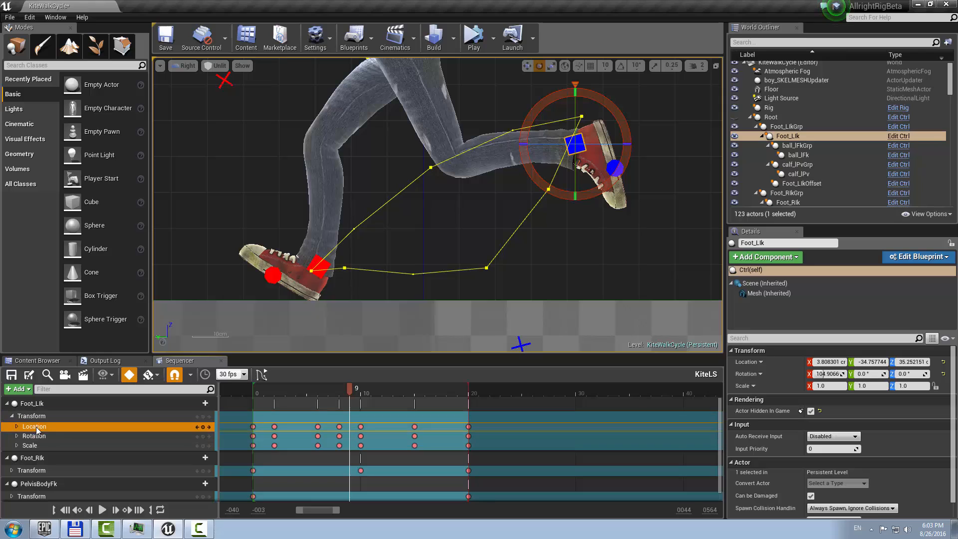
left_click(260, 374)
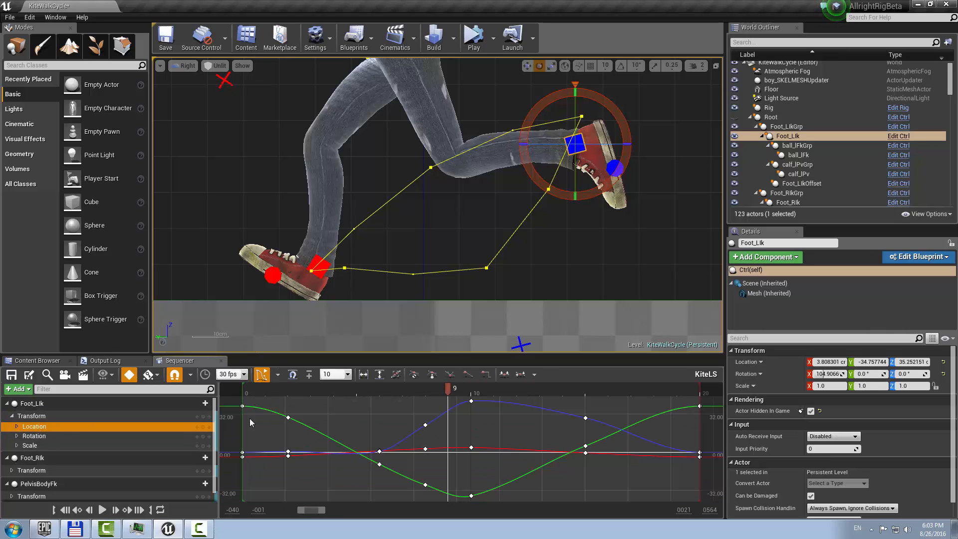
Isolate Foot_LIk's Location Y curve and enlarge the curve editing area.
left_click(17, 426)
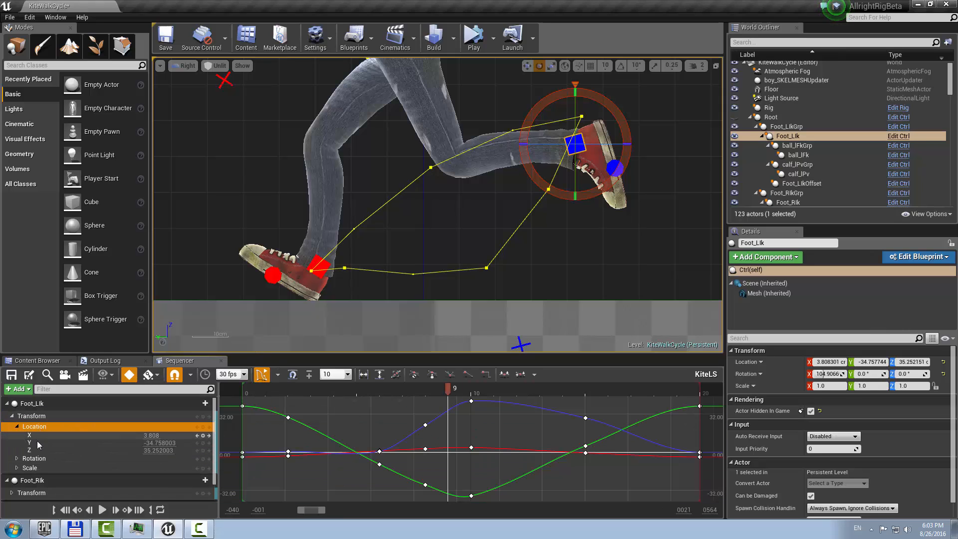
left_click(37, 441)
scroll(461, 433, "down", 2)
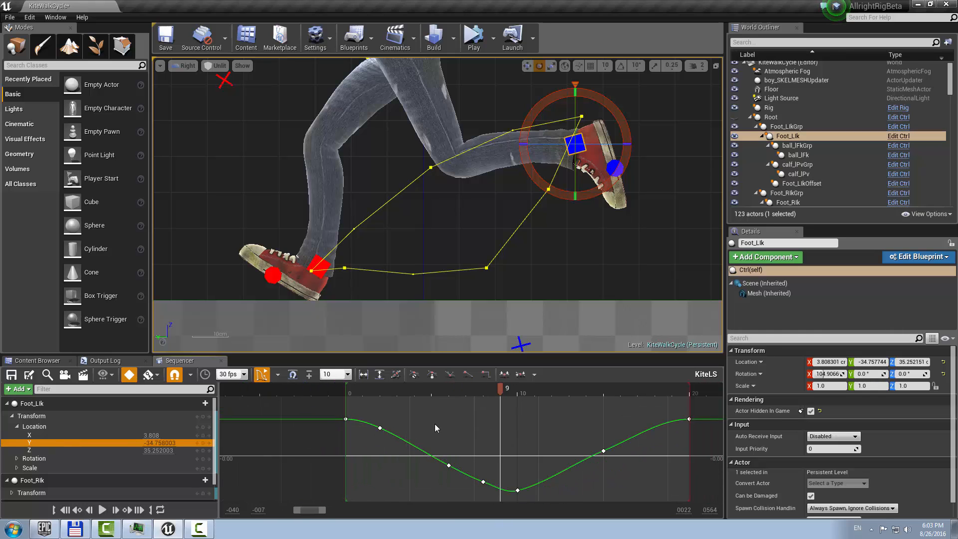
scroll(435, 424, "down", 1)
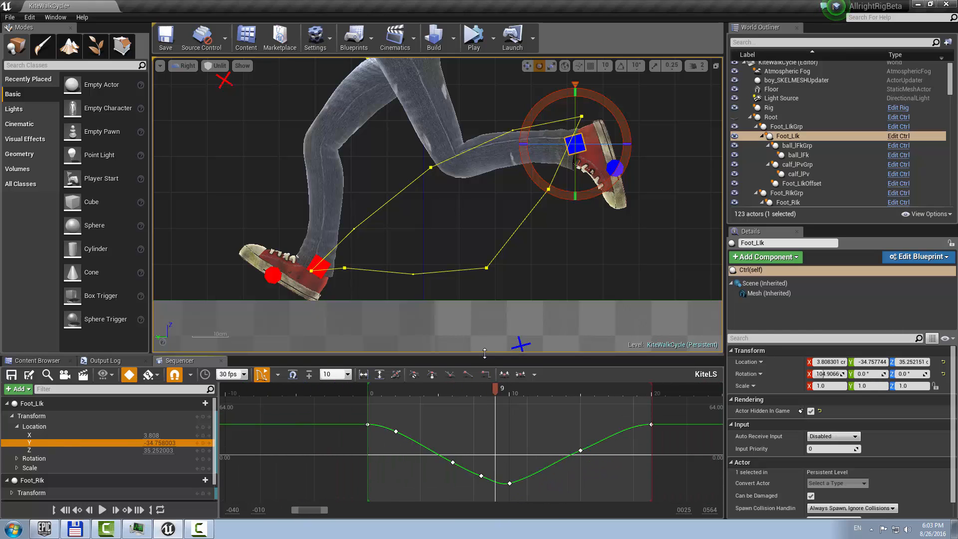
left_click_drag(484, 353, 477, 283)
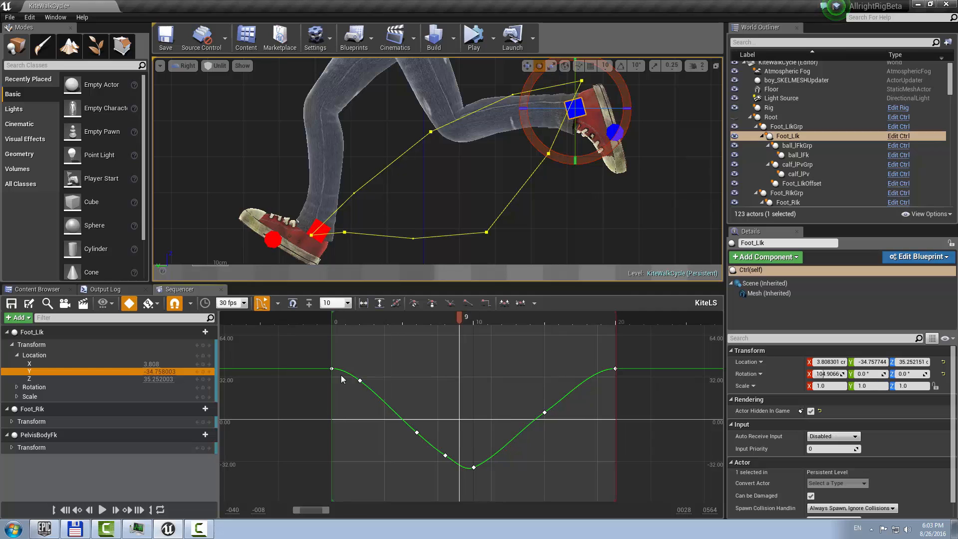
right_click_drag(403, 368, 411, 383)
Delete the Location Y keys at frames 2, 6 and 8 and steepen the frame 0 key's tangent toward frame 10.
left_click_drag(465, 318, 340, 326)
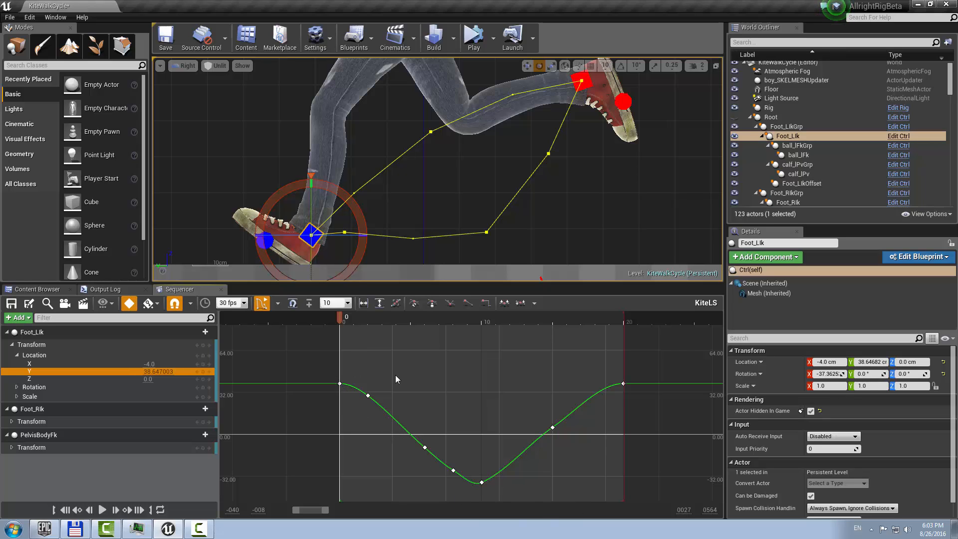
key("Delete")
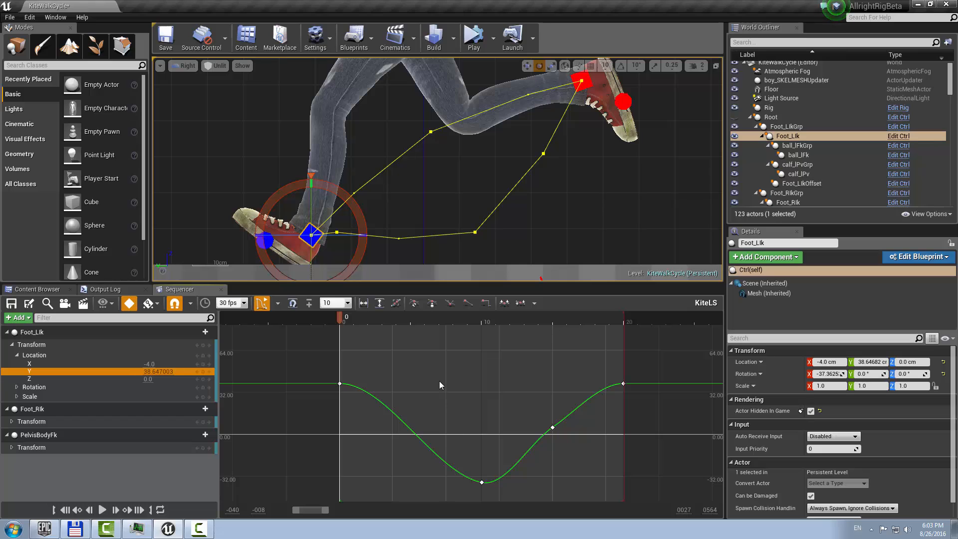
left_click_drag(334, 379, 370, 408)
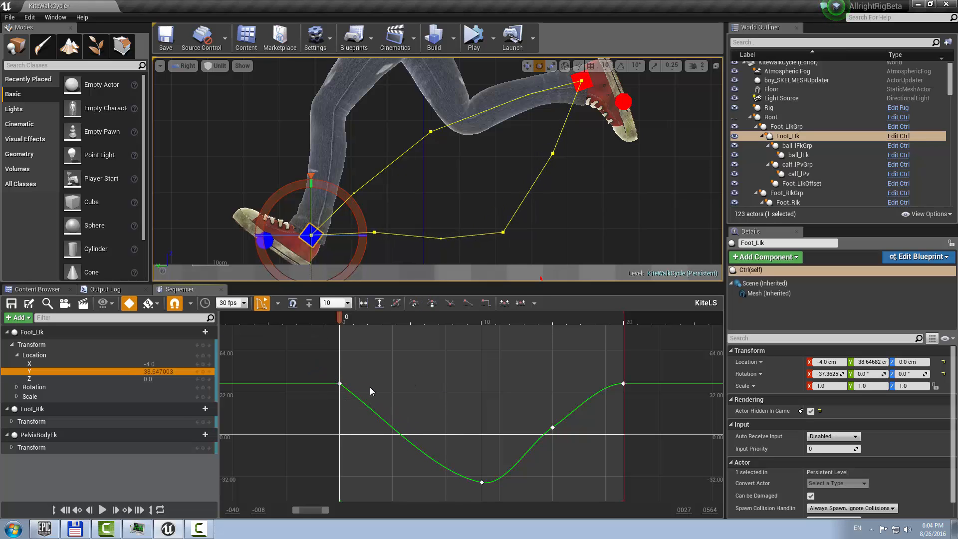
Adjust the frame 10 key's incoming tangent so Location Y descends in a straight line from frame 0, and check at frame 5.
left_click_drag(341, 317, 432, 341)
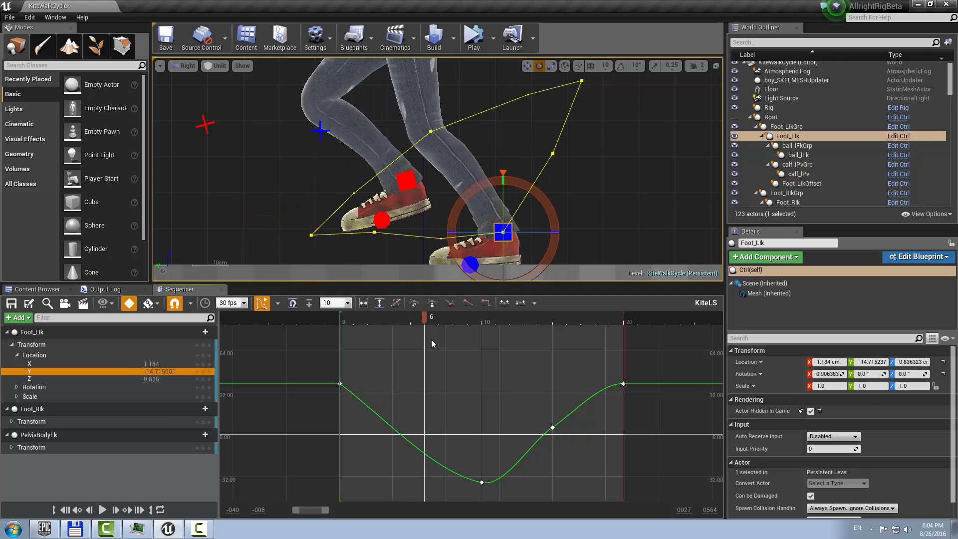
right_click_drag(495, 444, 489, 420)
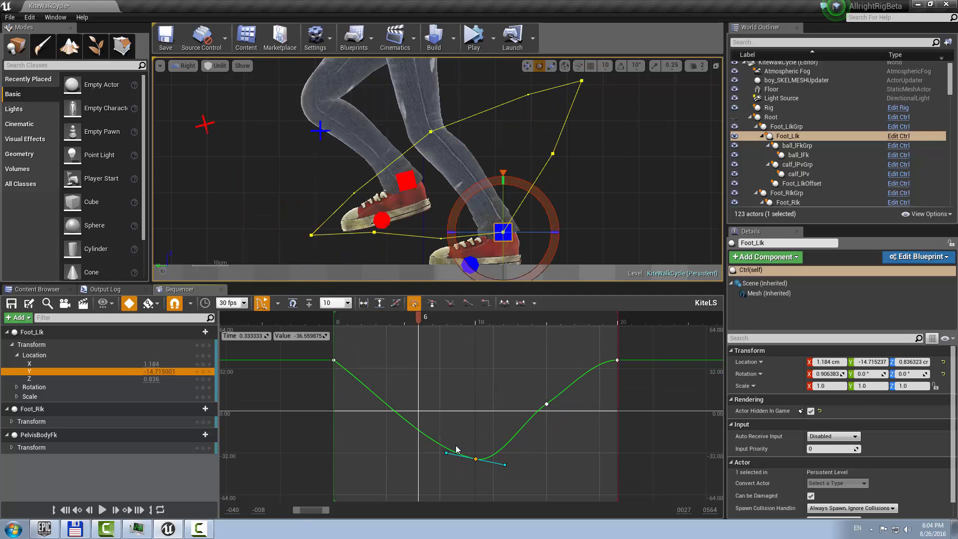
left_click_drag(446, 453, 454, 445)
left_click_drag(419, 318, 404, 334)
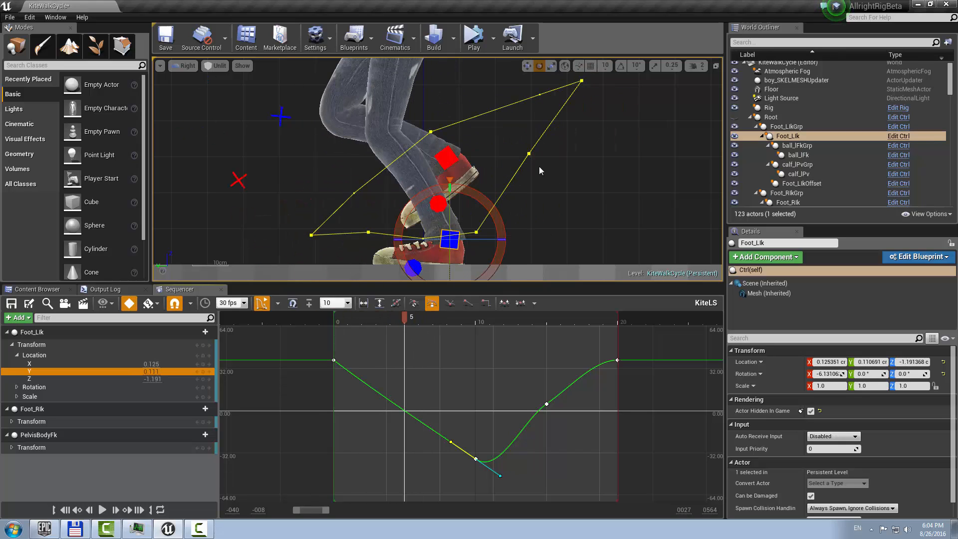
Isolate Foot_LIk's Location Z curve, delete its frame 2 key and flatten the tangent of the frame 6 key.
key("w")
left_click(26, 379)
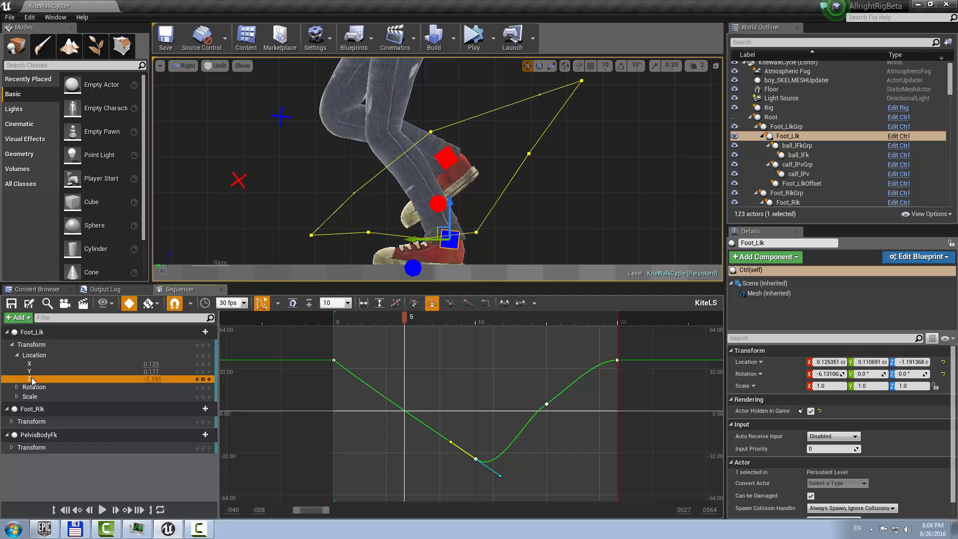
scroll(400, 361, "up", 3)
scroll(449, 412, "up", 2)
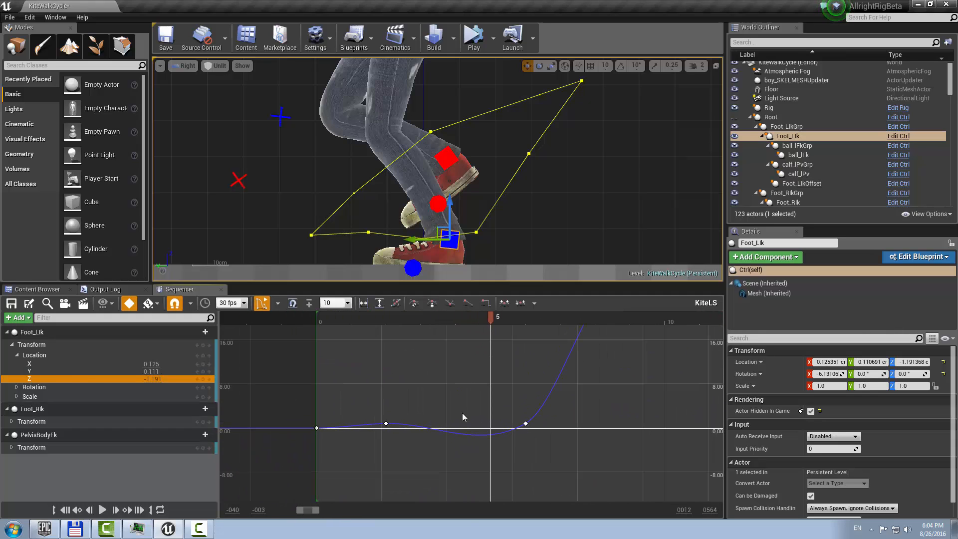
key("Delete")
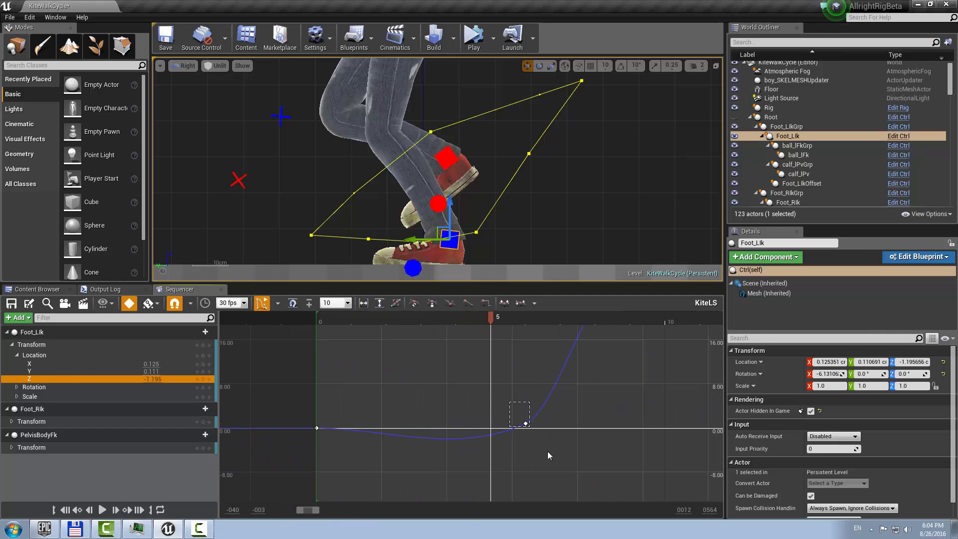
left_click_drag(470, 429, 471, 423)
left_click(525, 423)
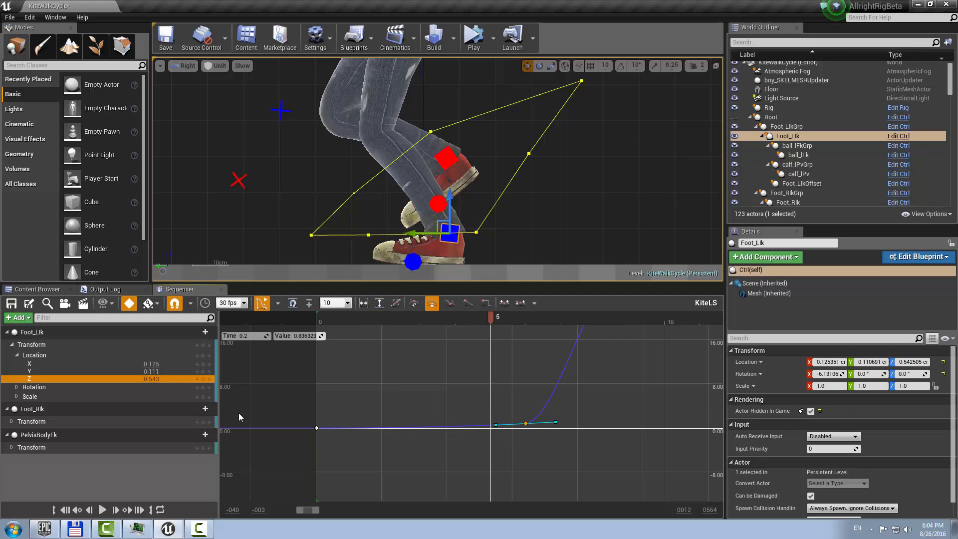
Set the Location Z key at frame 6 to a value of 0, checking the foot pose at that frame.
left_click_drag(478, 325, 531, 339)
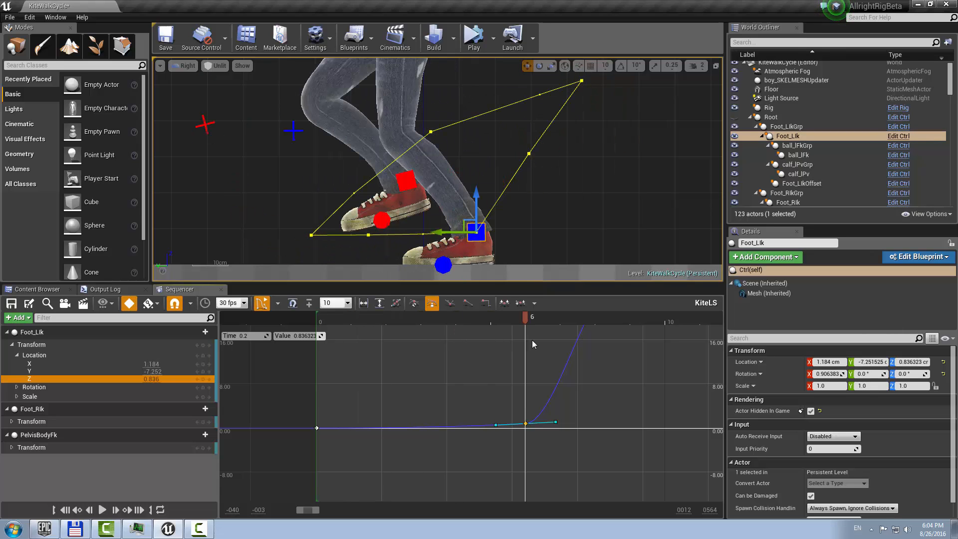
left_click(316, 427)
type("0")
key("Return")
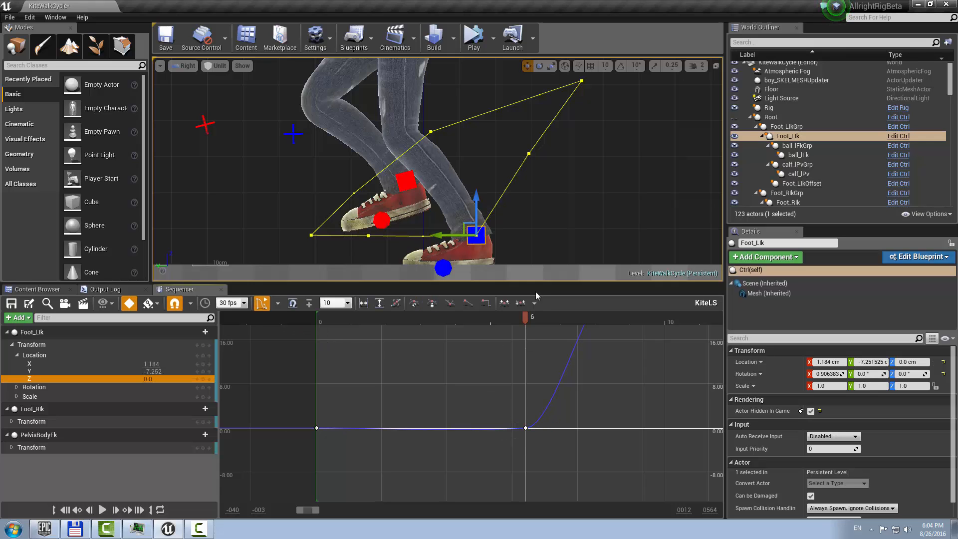
Delete the frame 10 key from Foot_LIk's Location Z curve.
left_click_drag(527, 319, 560, 349)
scroll(555, 368, "down", 2)
scroll(555, 368, "down", 2)
right_click_drag(577, 363, 472, 414)
left_click_drag(497, 382, 496, 382)
key("Delete")
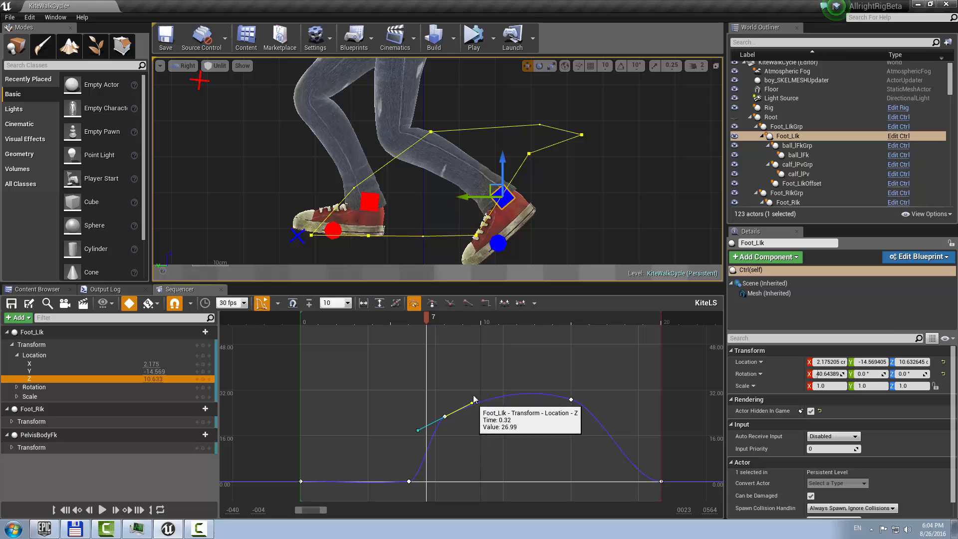
Steepen the Location Z tangents at frames 8 and 15 so the foot lift forms a rounded arch.
left_click(471, 406)
left_click_drag(468, 443, 468, 442)
left_click_drag(470, 405, 468, 385)
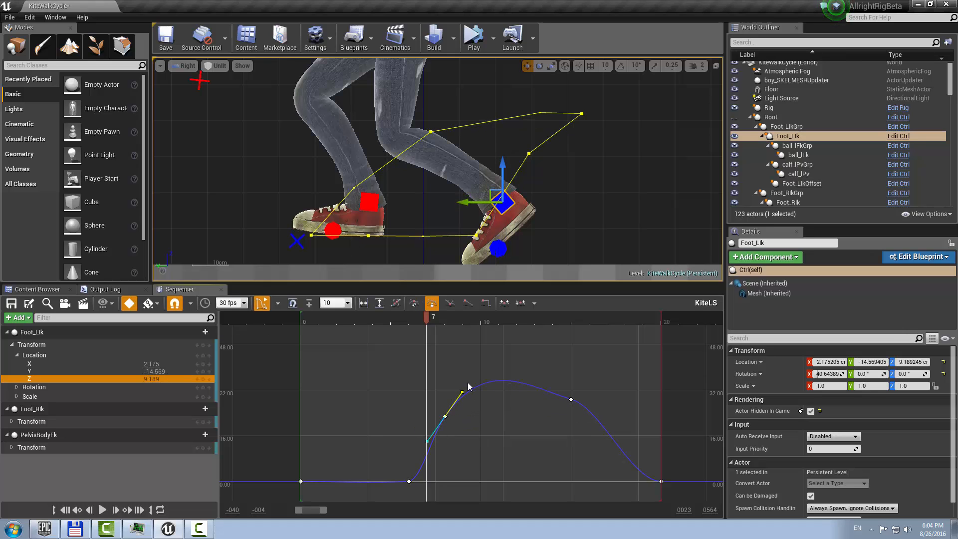
left_click(570, 399)
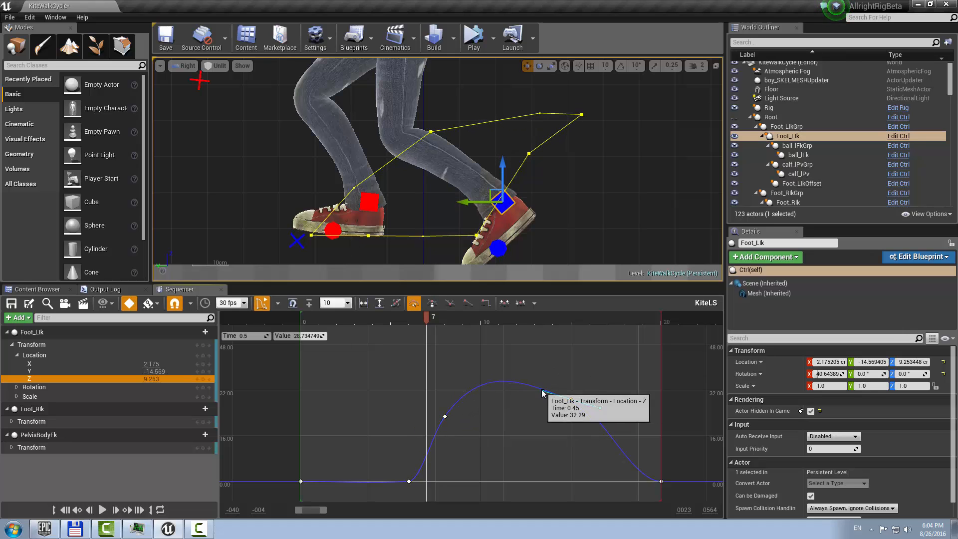
left_click_drag(548, 390, 552, 385)
Move the Location Z key at frame 8 to frame 9 with a value of about 20.77, and check frame 8.
left_click_drag(429, 327, 442, 342)
left_click_drag(445, 417, 463, 422)
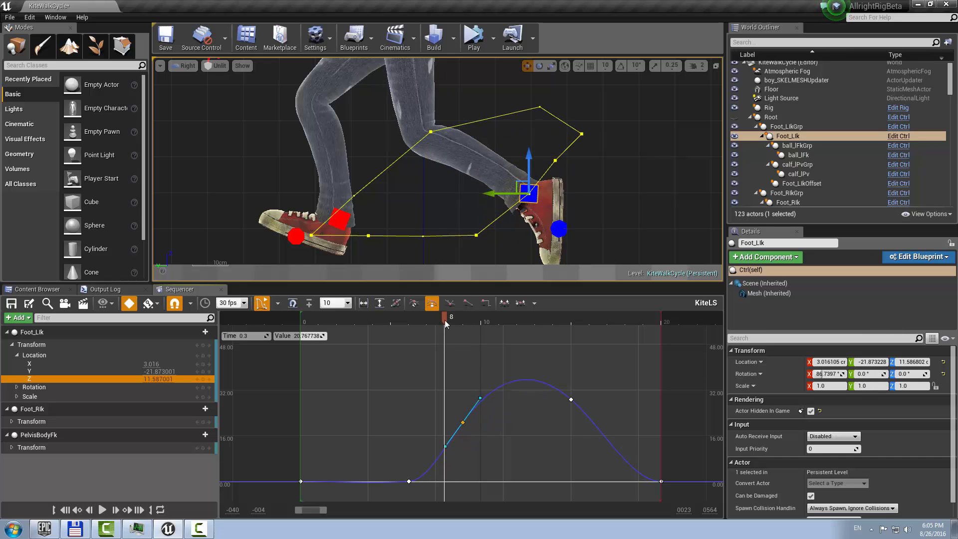
mouse_move(446, 323)
left_mouse_down()
mouse_move(429, 333)
mouse_move(534, 331)
mouse_move(427, 337)
mouse_move(457, 336)
mouse_move(443, 341)
left_mouse_up()
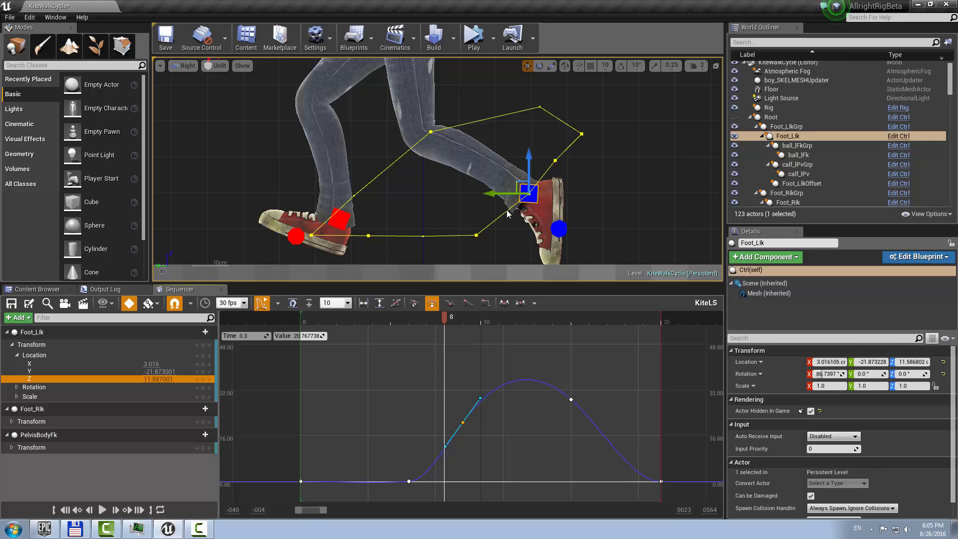
Isolate Foot_LIk's Location Y curve and steepen the tangent of its frame 15 key.
left_click(34, 371)
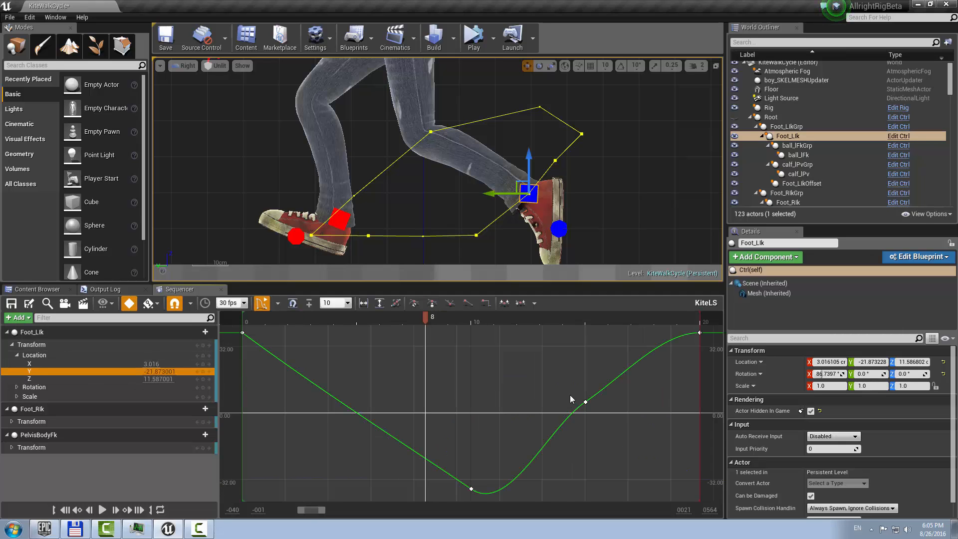
key("f")
left_click_drag(560, 383, 552, 378)
scroll(381, 355, "down", 1)
right_click_drag(404, 368, 432, 382)
scroll(463, 384, "down", 1)
Move the Location Y key from frame 10 to frame 8 at about -25, and make the curve peak just before frame 20.
left_click_drag(412, 316, 417, 351)
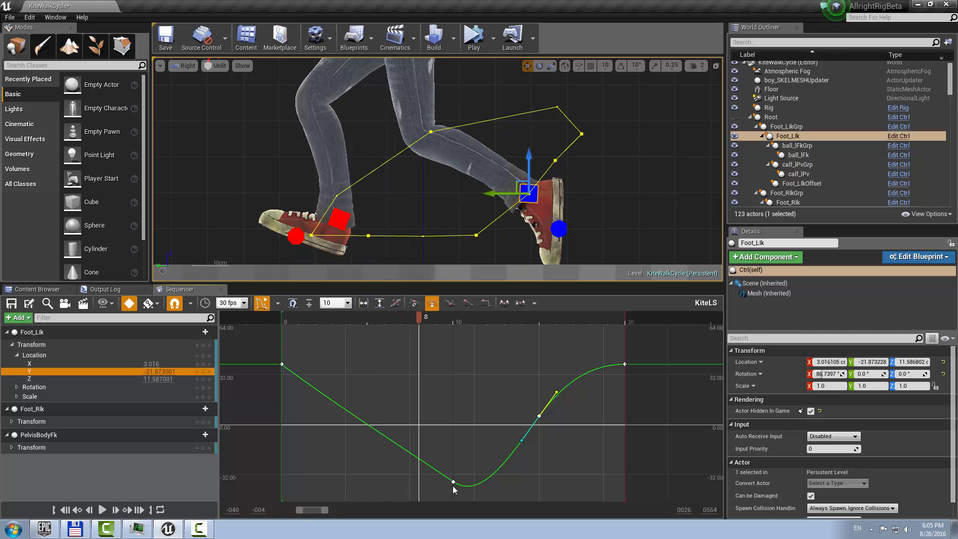
left_click_drag(455, 481, 419, 464)
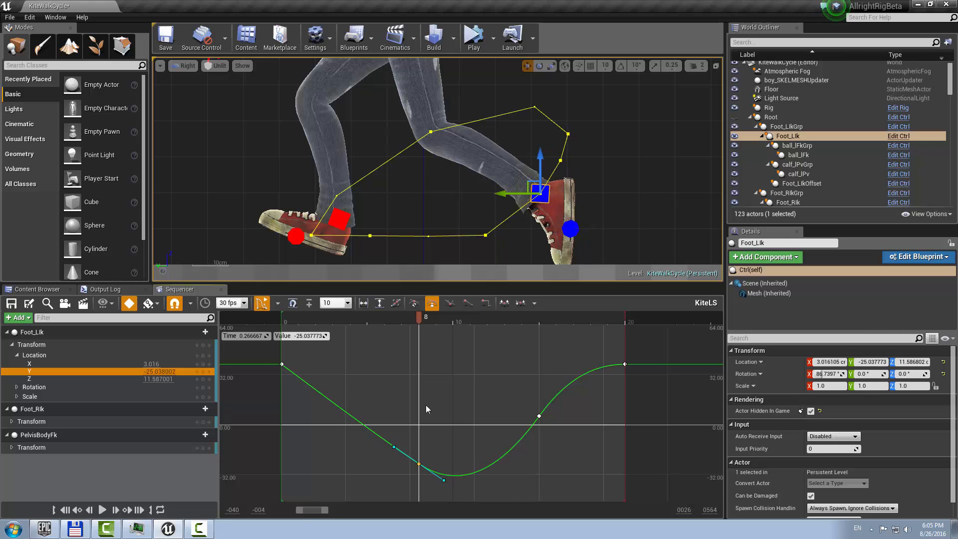
left_click_drag(378, 321, 624, 358)
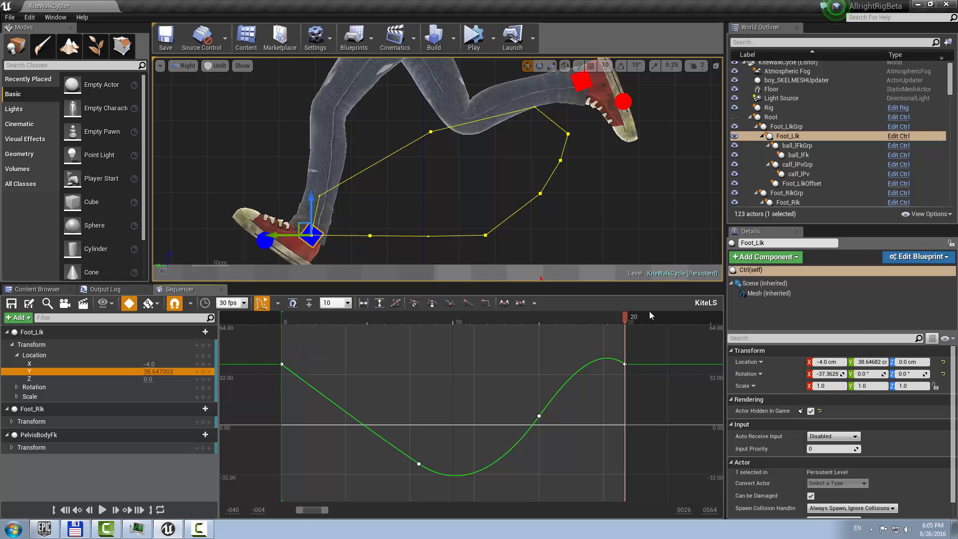
Scrub and play back the walk cycle to review the left foot's path, and return to frame 0.
left_click_drag(651, 315, 348, 333)
left_click(107, 507)
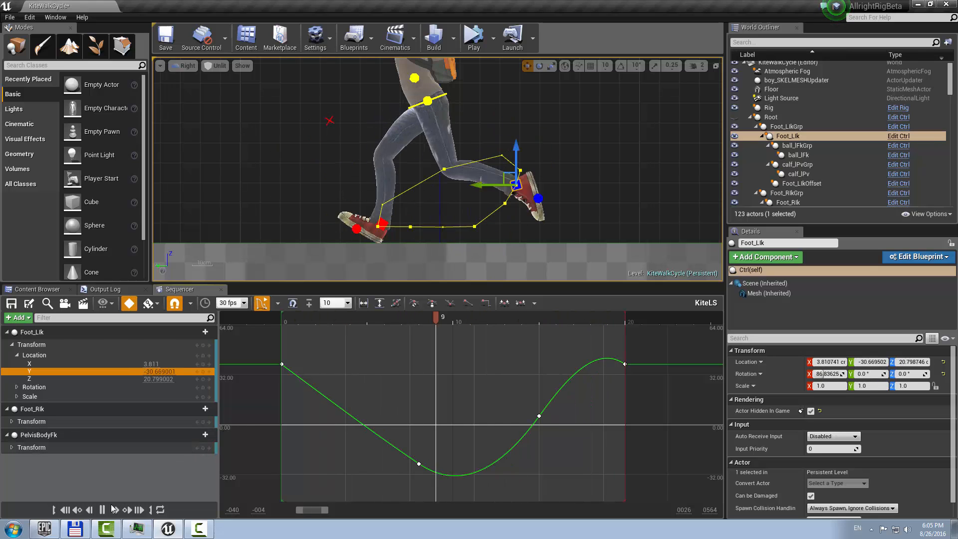
key("Up")
left_click_drag(361, 318, 280, 328)
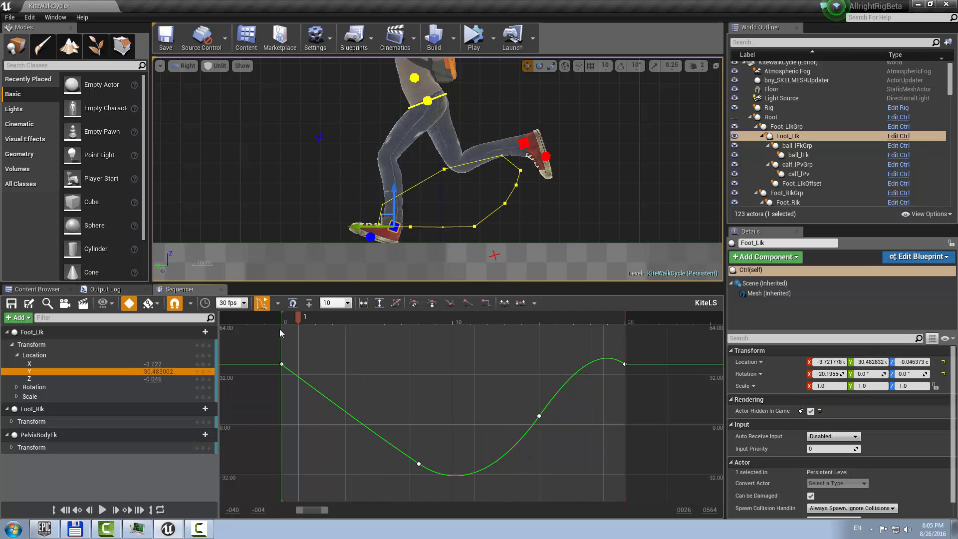
Select PelvisBodyFk, try shifting it at frame 0, undo the move, and switch the sequencer from curves to the key view.
left_click(443, 95)
right_click_drag(509, 106, 524, 138)
left_click_drag(436, 127, 437, 139)
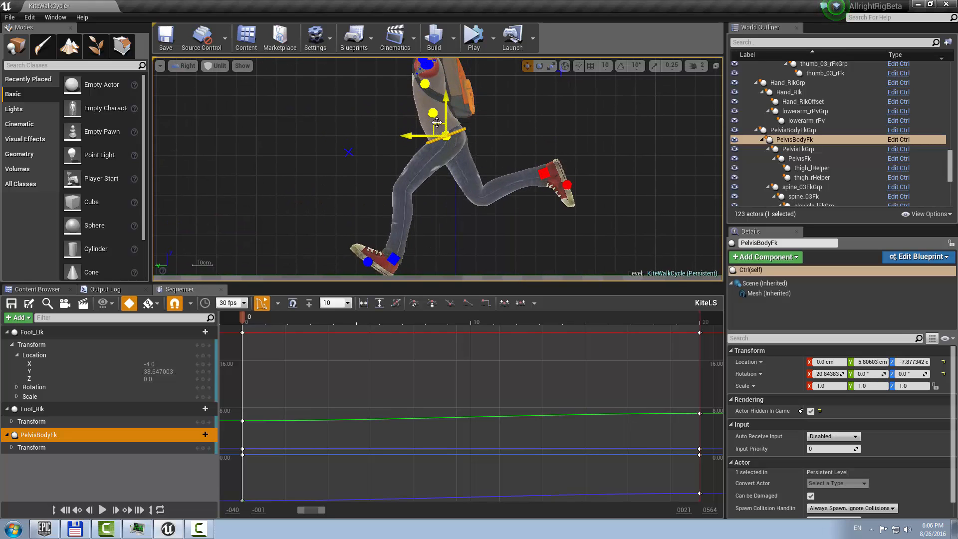
key("ctrl+z")
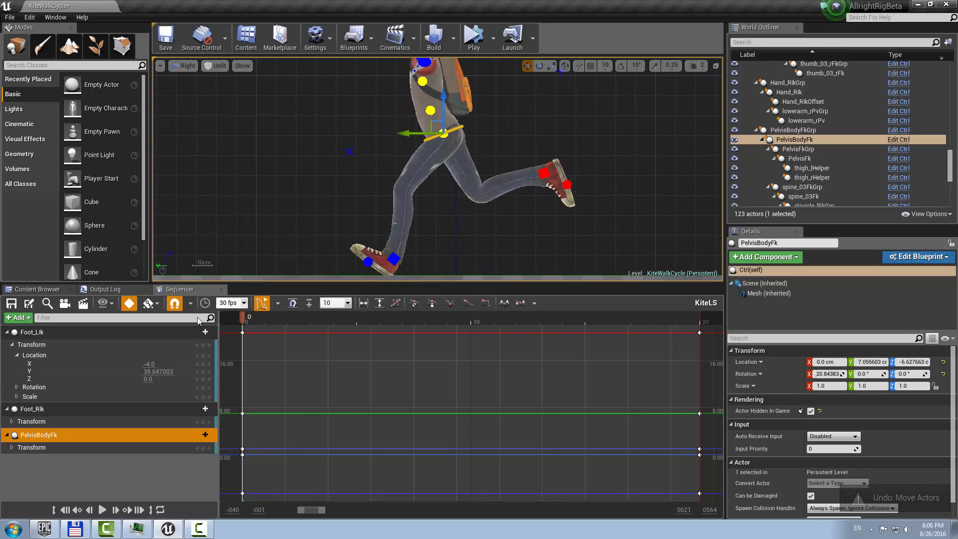
left_click(265, 307)
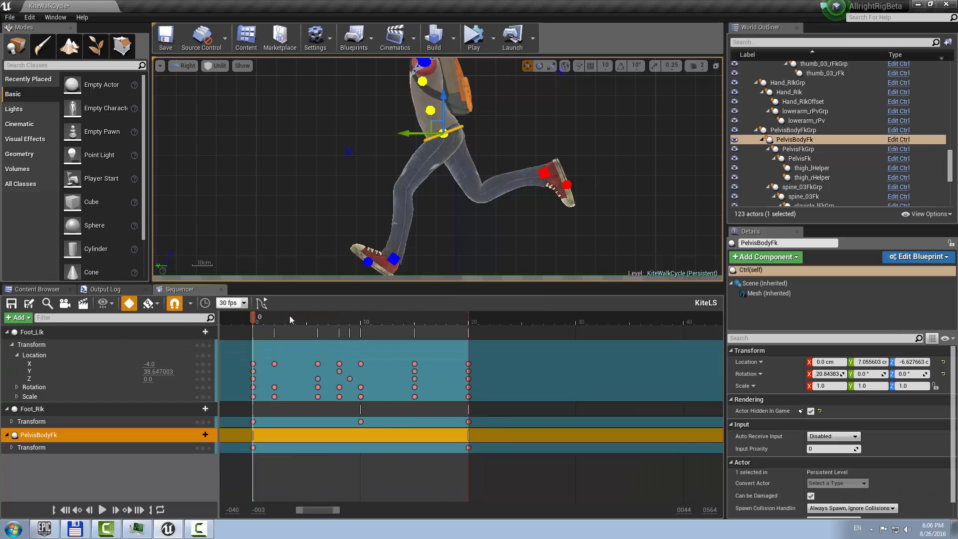
Add a PelvisBodyFk key at frame 10 and raise the pelvis to about -3.13 cm in Z at frame 5.
mouse_move(291, 319)
left_mouse_down()
mouse_move(439, 318)
mouse_move(297, 320)
mouse_move(306, 324)
left_mouse_up()
key("Return")
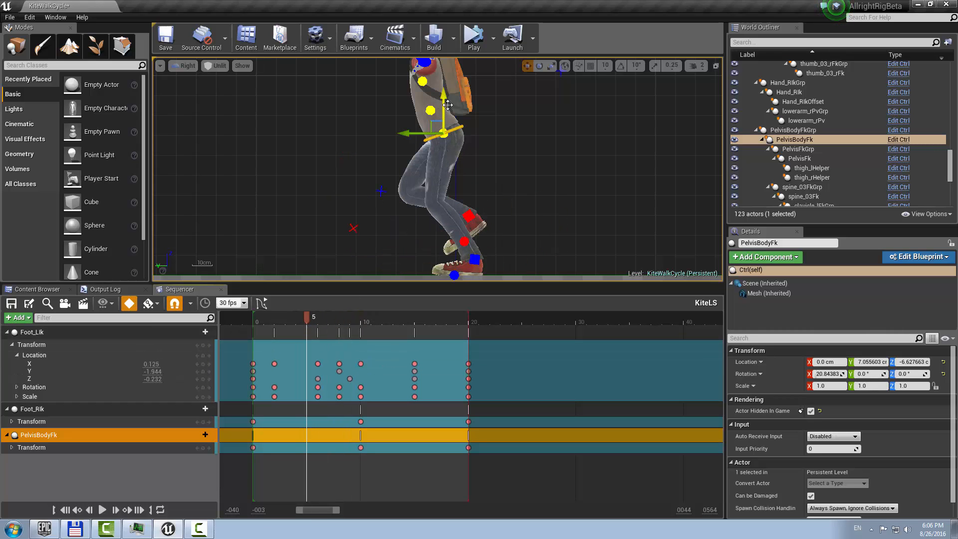
left_click_drag(445, 98, 444, 93)
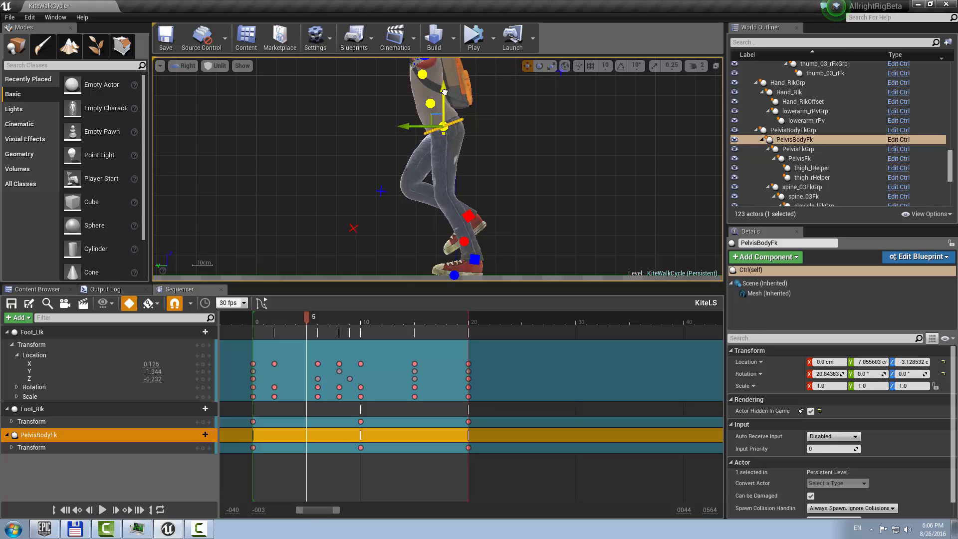
Copy the PelvisBodyFk key from frame 5 to frame 15 and scrub back through the cycle.
left_click(412, 317)
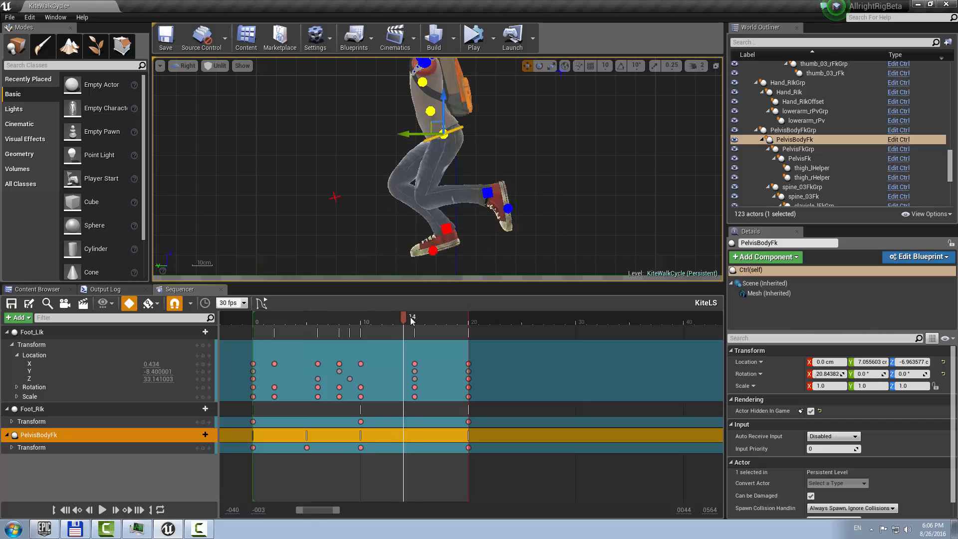
left_click_drag(325, 466, 298, 445)
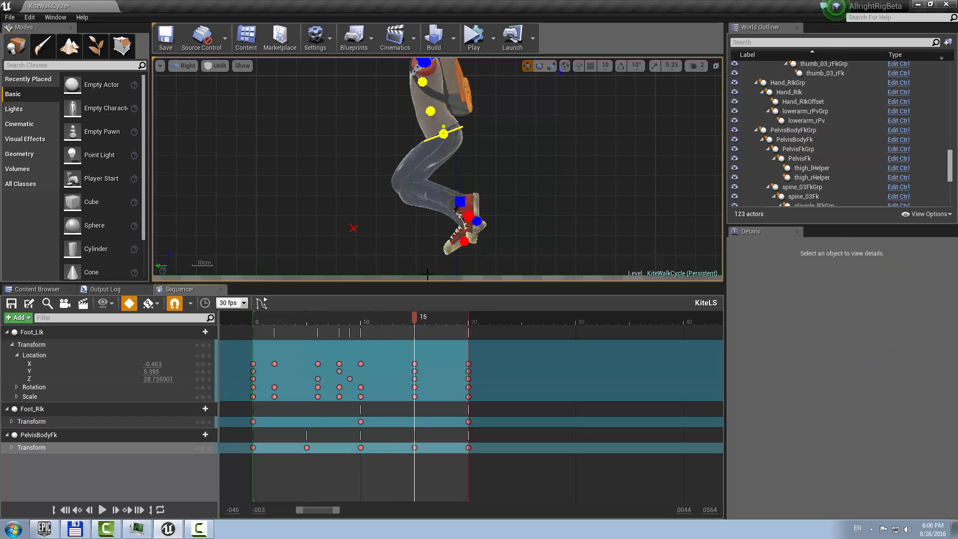
left_click_drag(411, 317, 273, 352)
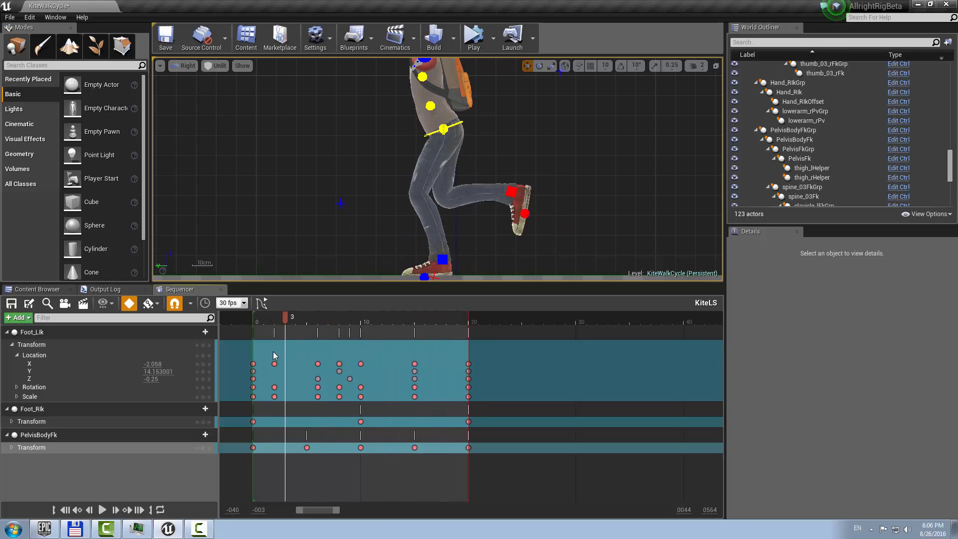
Play back the walk cycle to review the pelvis bounce, and scrub back to frame 2.
left_click(102, 510)
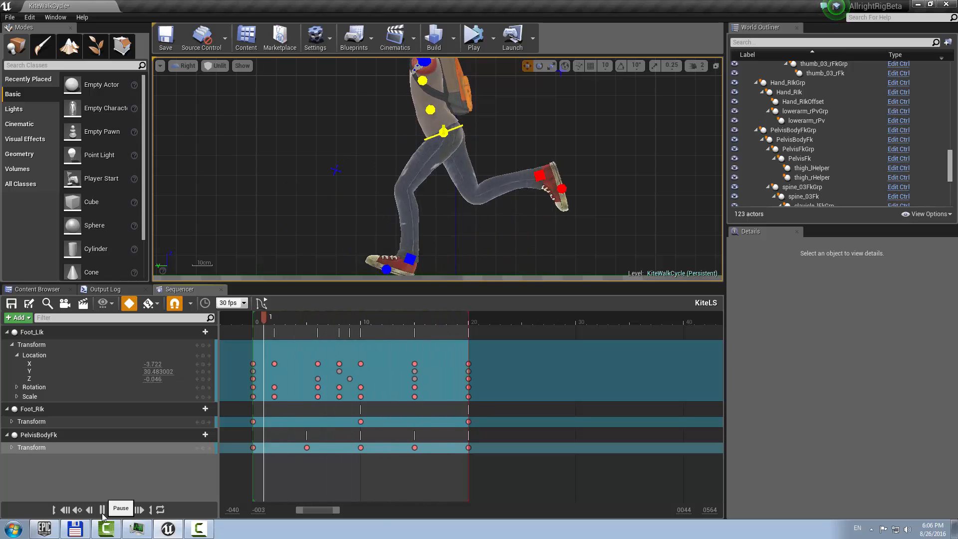
left_click(102, 510)
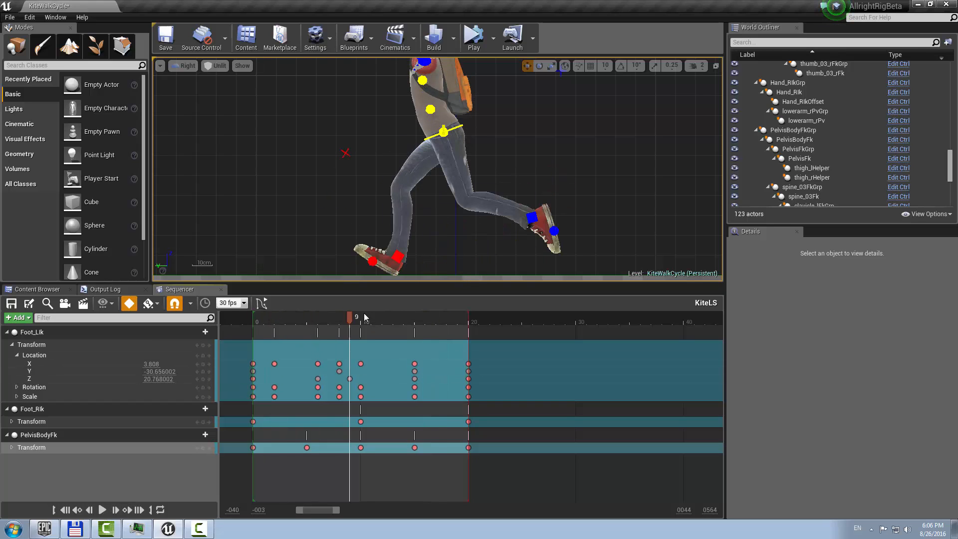
left_click_drag(365, 318, 282, 324)
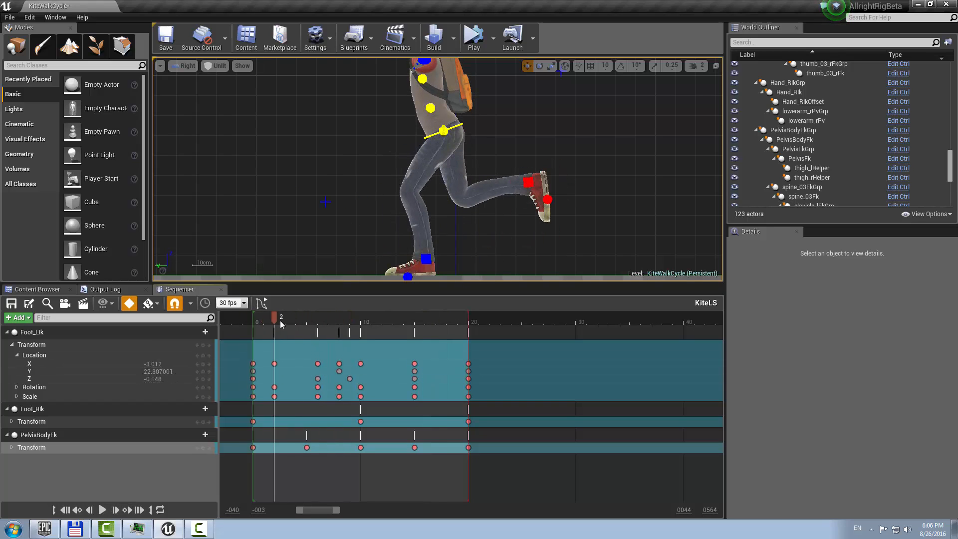
Set both pre-infinity and post-infinity of the PelvisBodyFk Transform section to Cycle.
left_click(460, 120)
left_click_drag(245, 448, 414, 458)
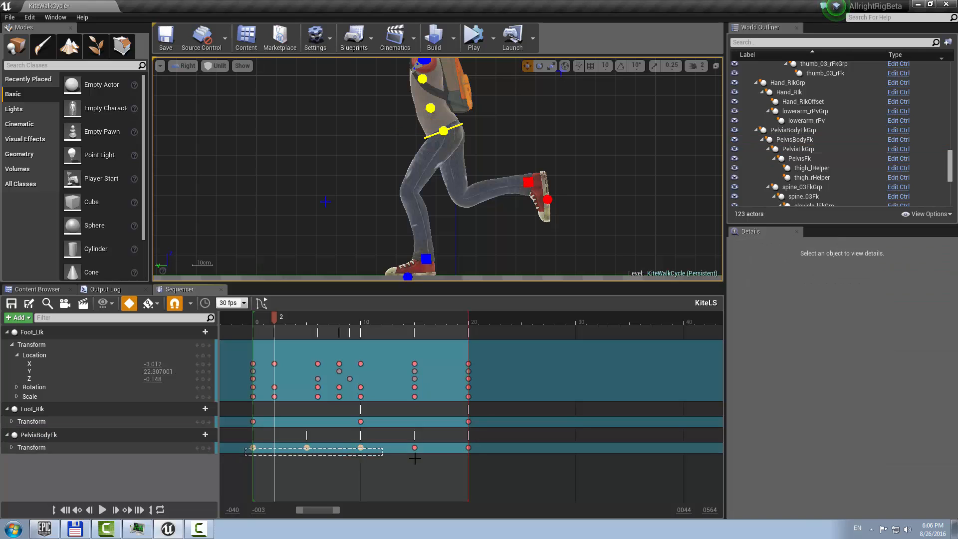
left_click_drag(472, 466, 472, 465)
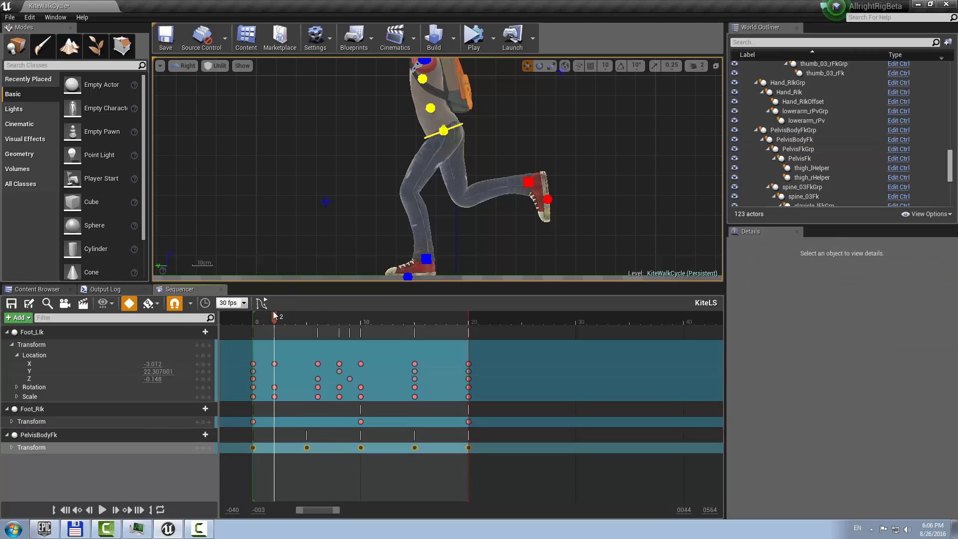
left_click_drag(274, 315, 258, 343)
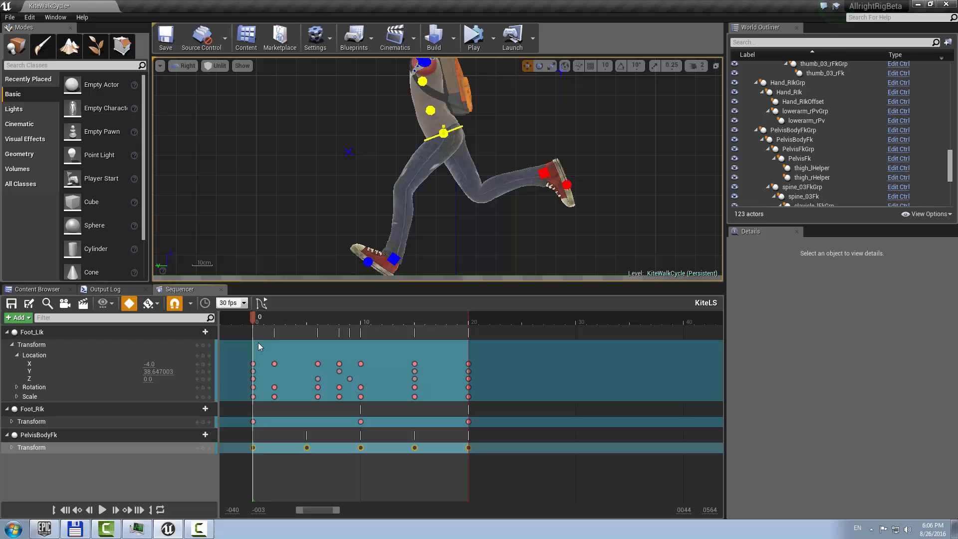
right_click(242, 447)
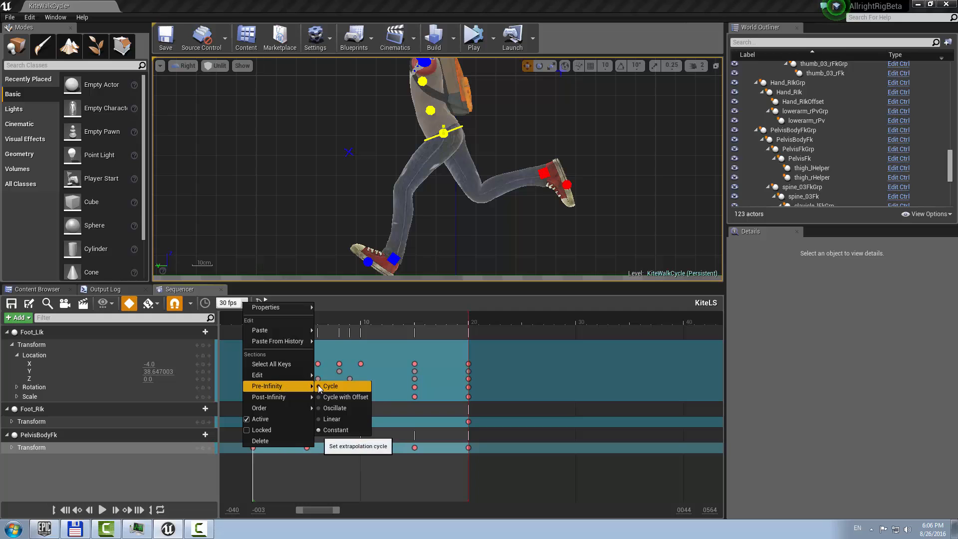
left_click(331, 397)
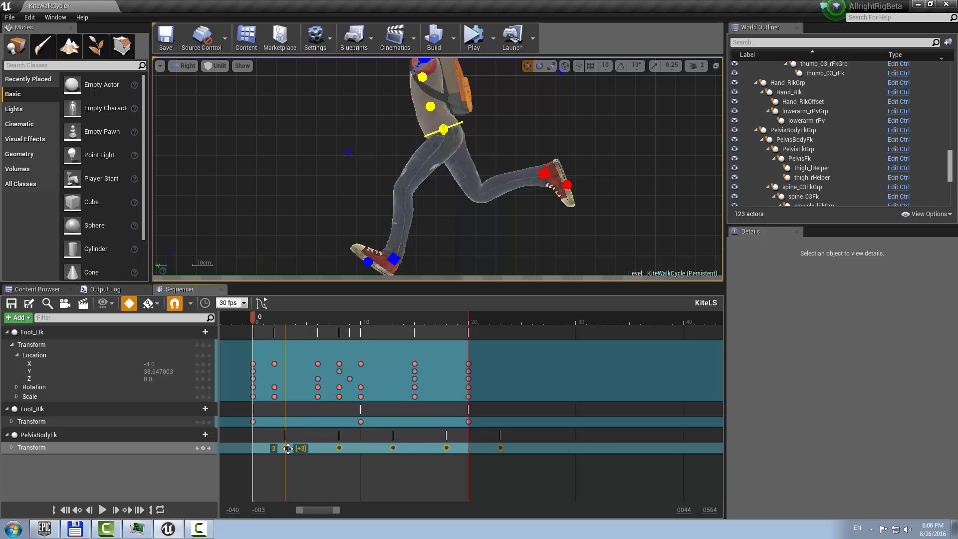
Shift all PelvisBodyFk Transform keys 3 frames later and play back the cycle to check the body motion.
left_click_drag(288, 447, 288, 448)
left_click(302, 459)
left_click_drag(253, 320, 392, 345)
left_click(103, 509)
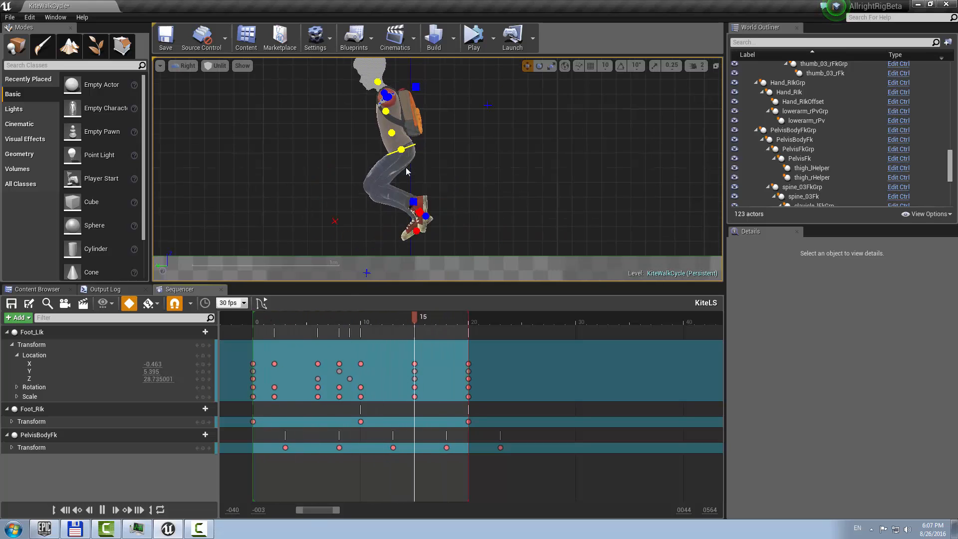
left_click(102, 508)
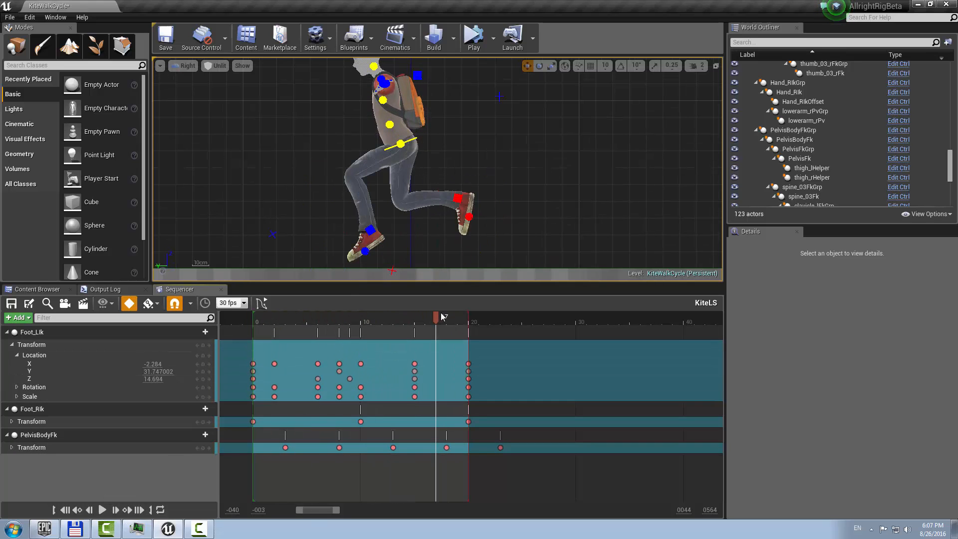
Play back and scrub the walk cycle, and compare the motion paths of Foot_LIk and Foot_RIk.
left_click_drag(438, 316, 242, 328)
left_click(102, 509)
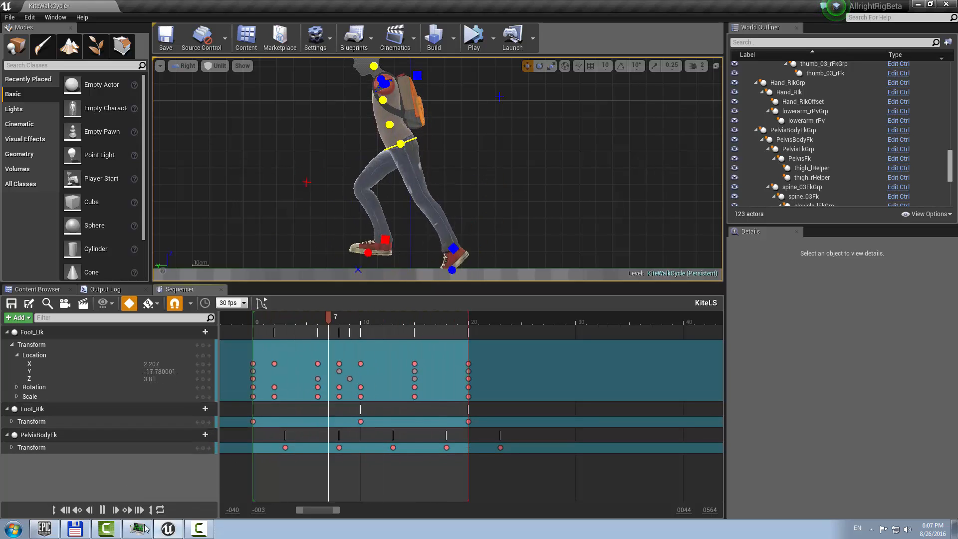
left_click(103, 510)
left_click_drag(367, 307, 337, 332)
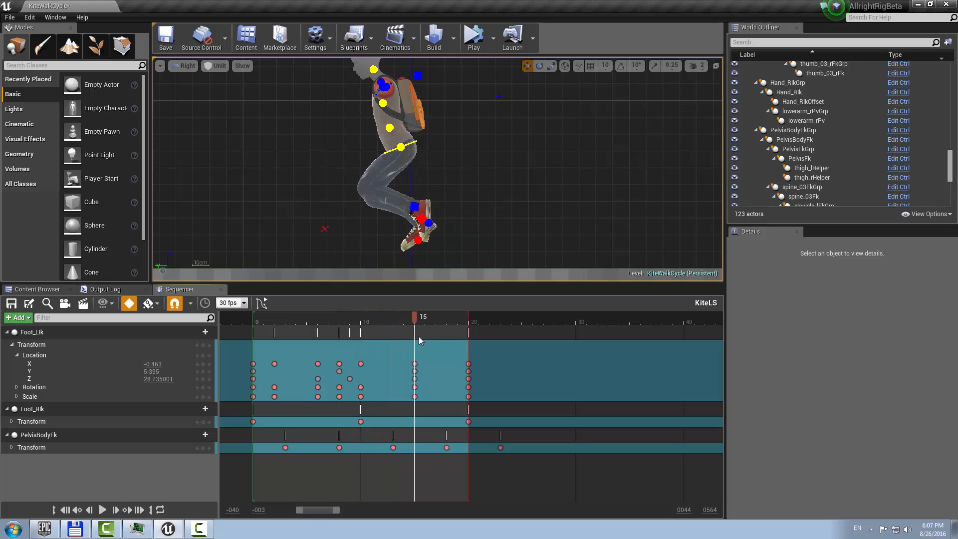
left_click_drag(461, 344, 241, 337)
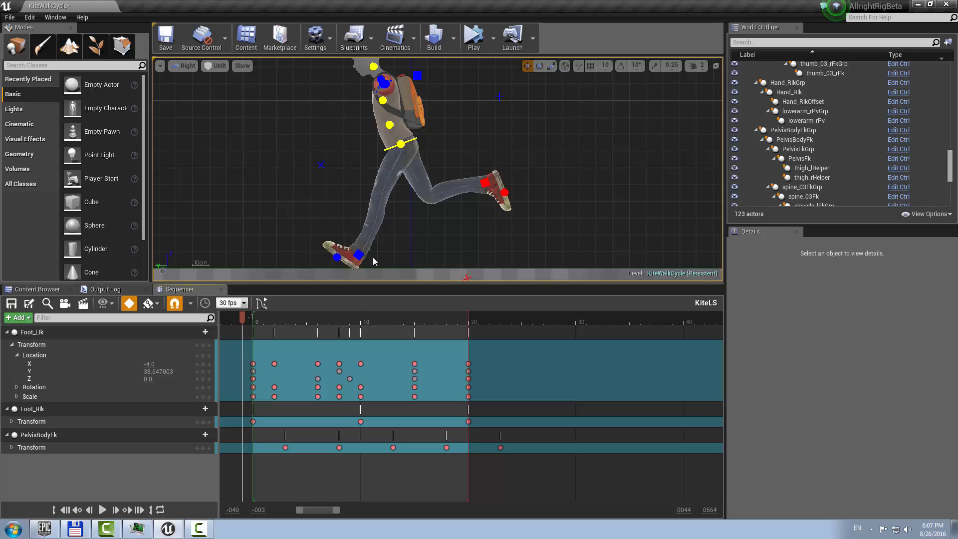
left_click(357, 255)
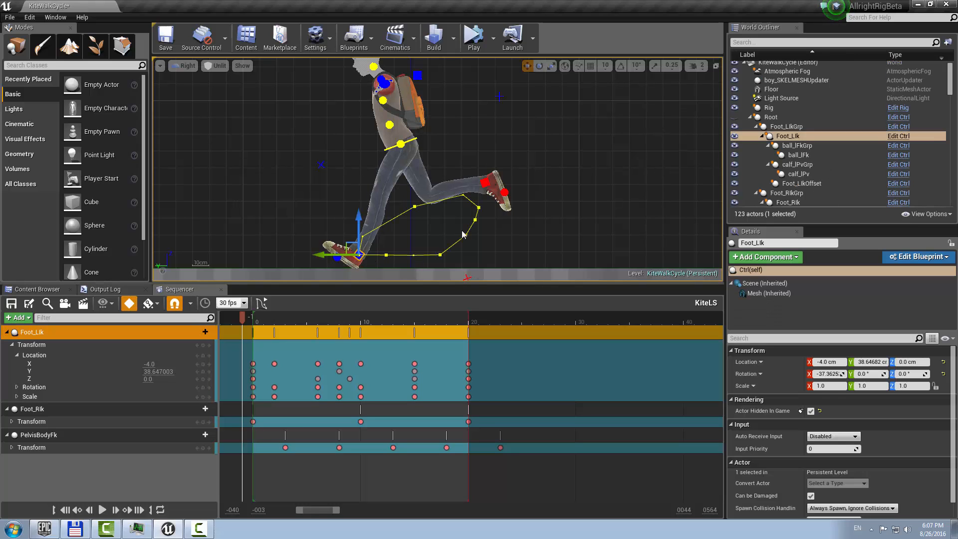
left_click(483, 182)
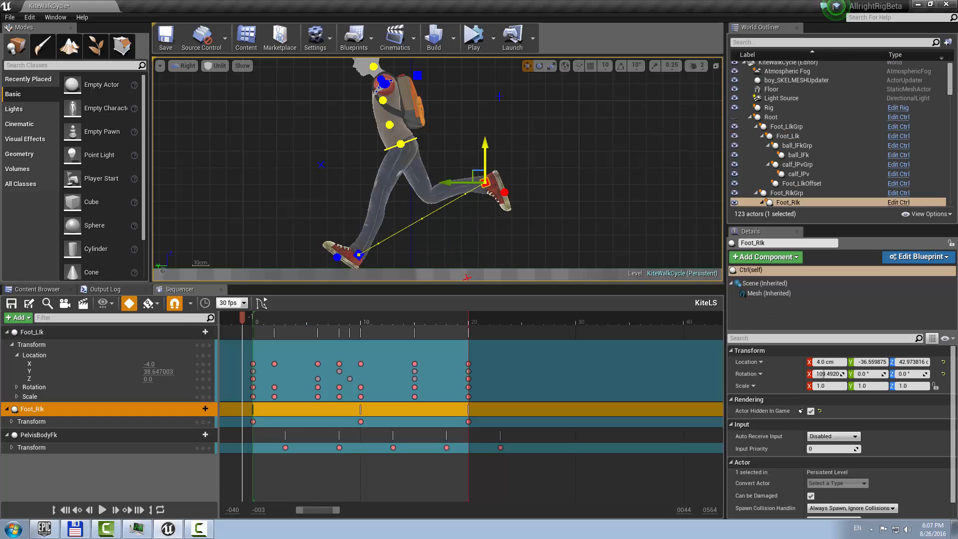
left_click(357, 254)
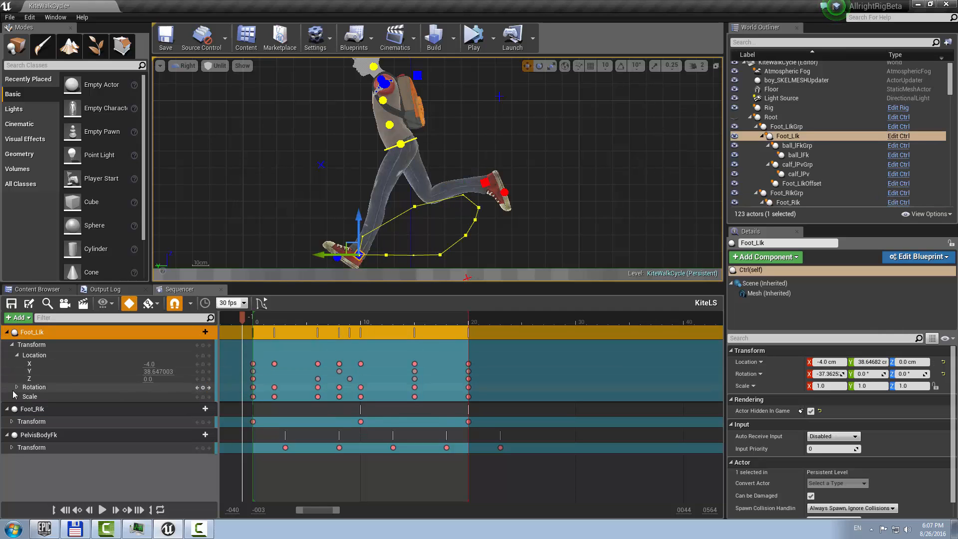
Collapse the Foot_LIk Transform track, select all its keys, and move the time to frame 10.
left_click(16, 355)
left_click(12, 344)
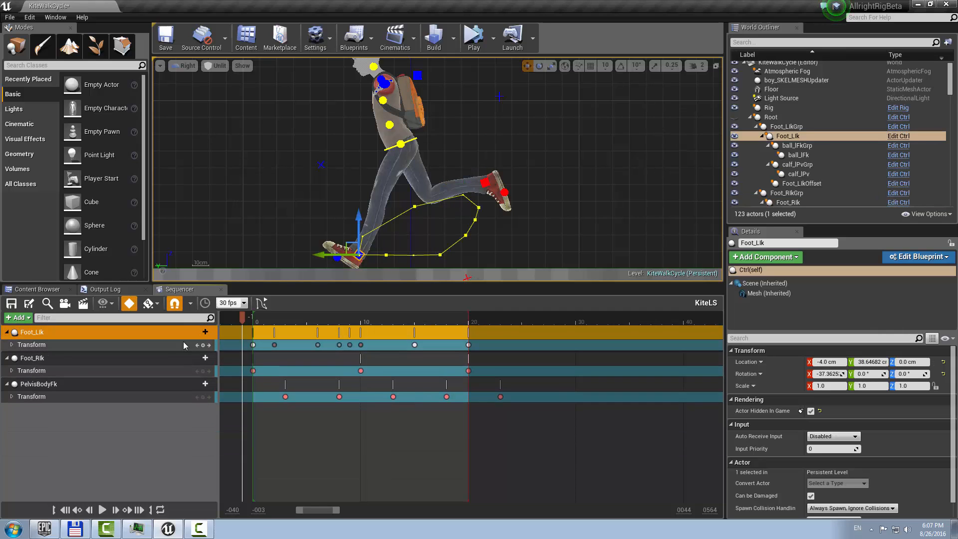
left_click_drag(252, 346, 483, 350)
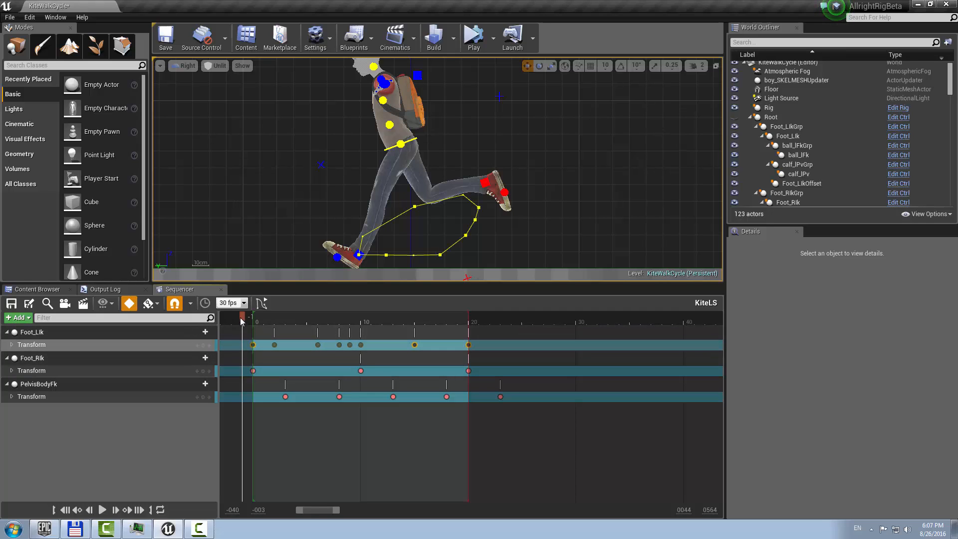
left_click_drag(241, 320, 362, 322)
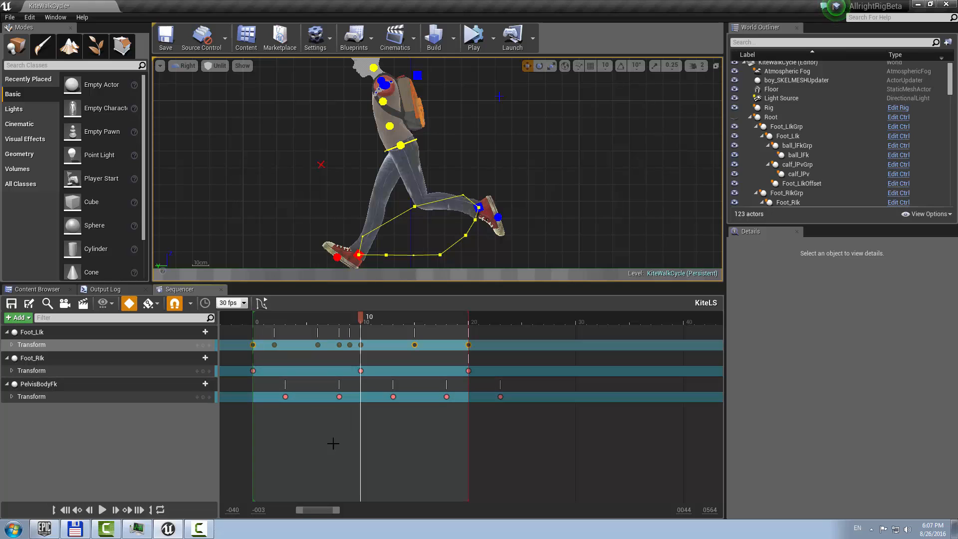
Delete the Foot_RIk Transform keys at frames 10 and 20.
left_click(41, 372)
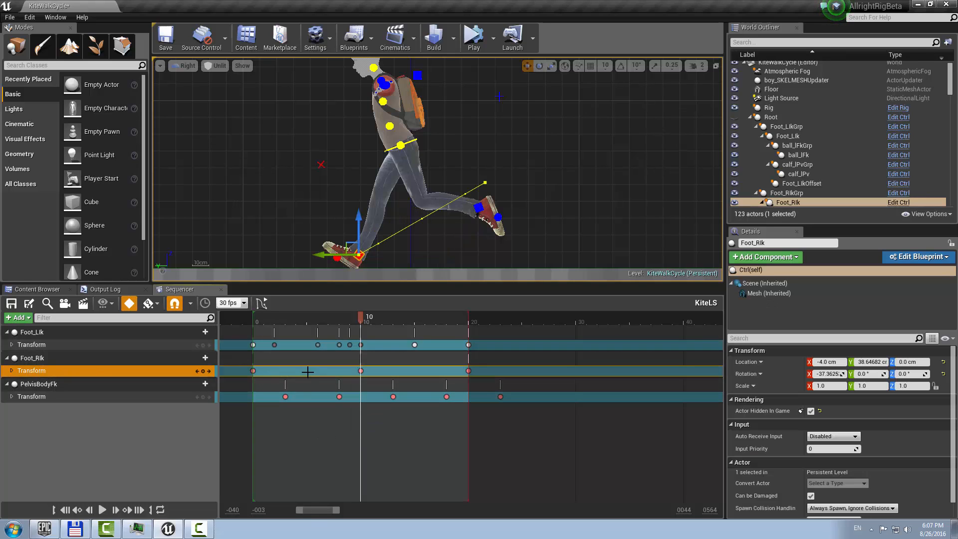
left_click_drag(318, 369, 498, 376)
key("Delete")
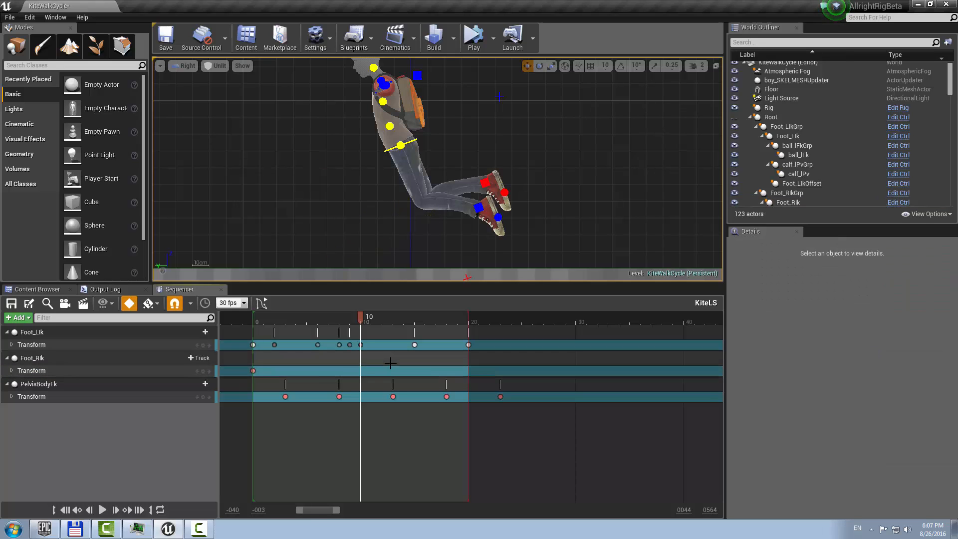
left_click_drag(253, 372, 266, 372)
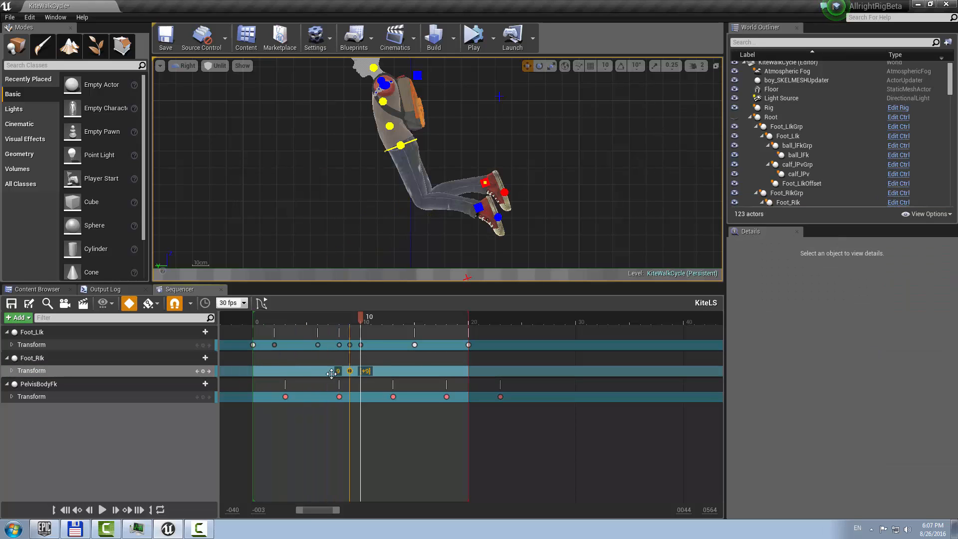
left_click_drag(331, 373, 249, 380)
Copy all Foot_LIk Transform keys to the Foot_RIk Transform track starting at frame 10, and delete the Foot_RIk key at frame 0.
left_click_drag(244, 342, 476, 349)
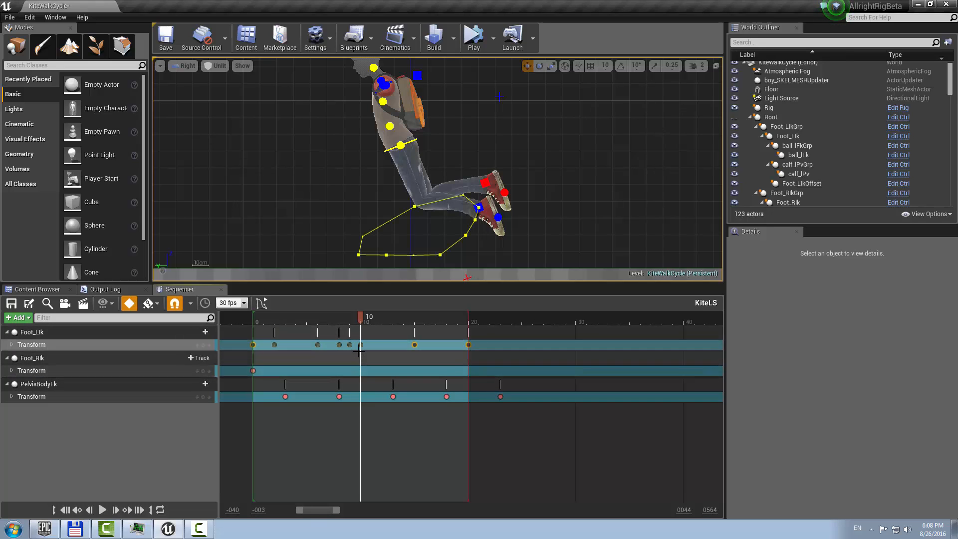
left_click(341, 372)
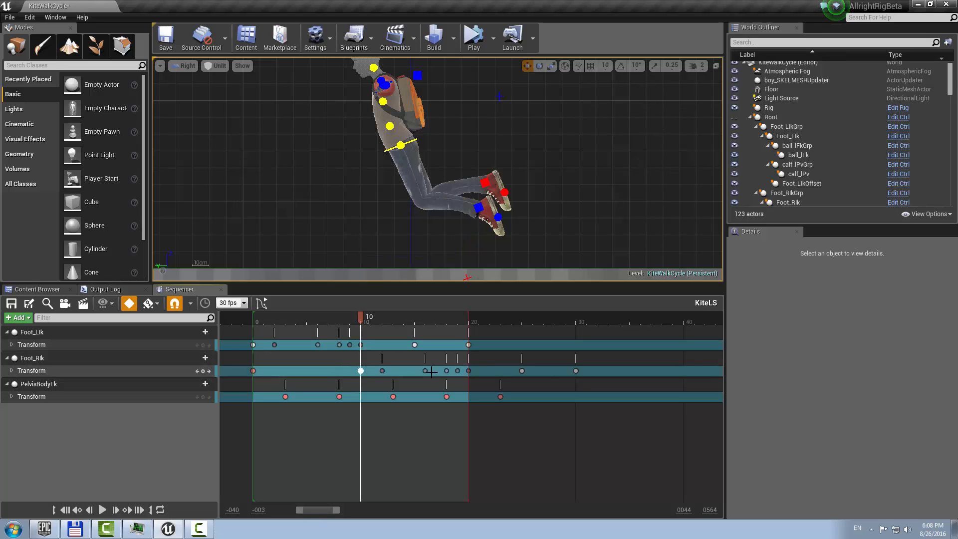
left_click(575, 370)
left_click_drag(235, 368, 265, 374)
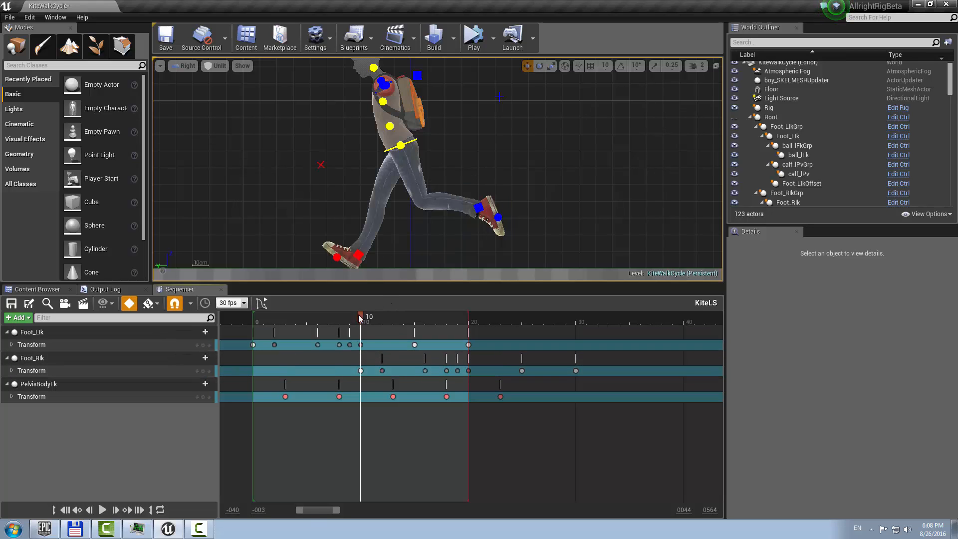
Set the pre-infinity extrapolation of the Foot_RIk Transform section to Cycle.
left_click_drag(360, 317, 317, 337)
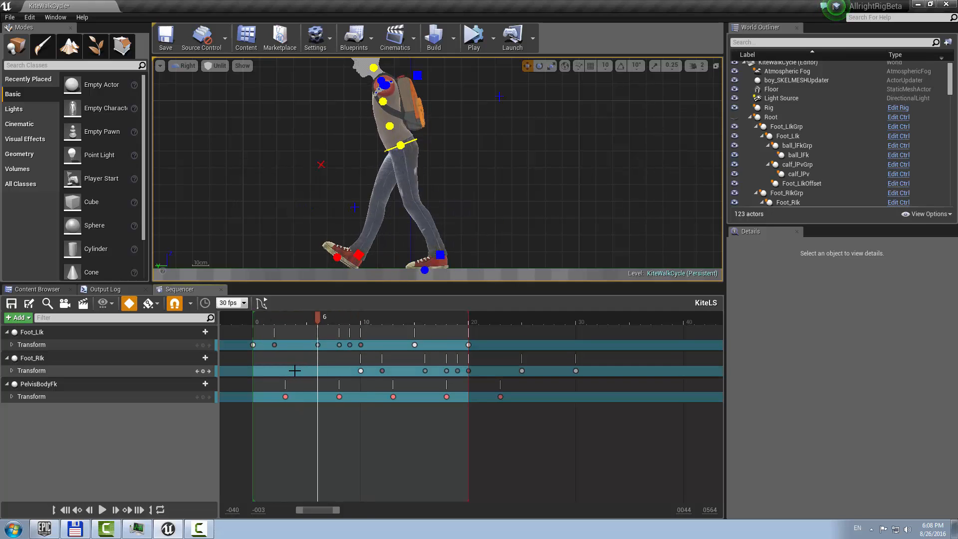
right_click(295, 370)
mouse_move(305, 455)
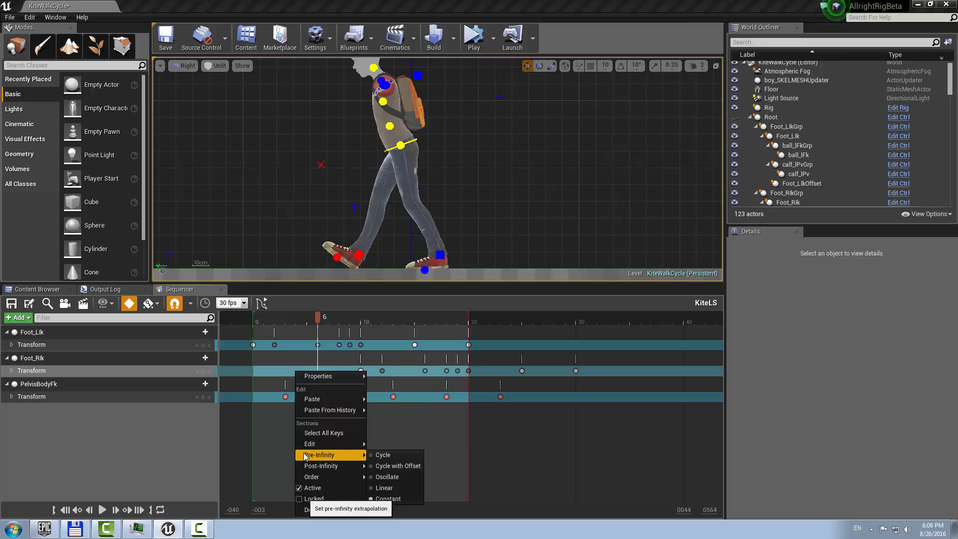
left_click(382, 455)
mouse_move(357, 468)
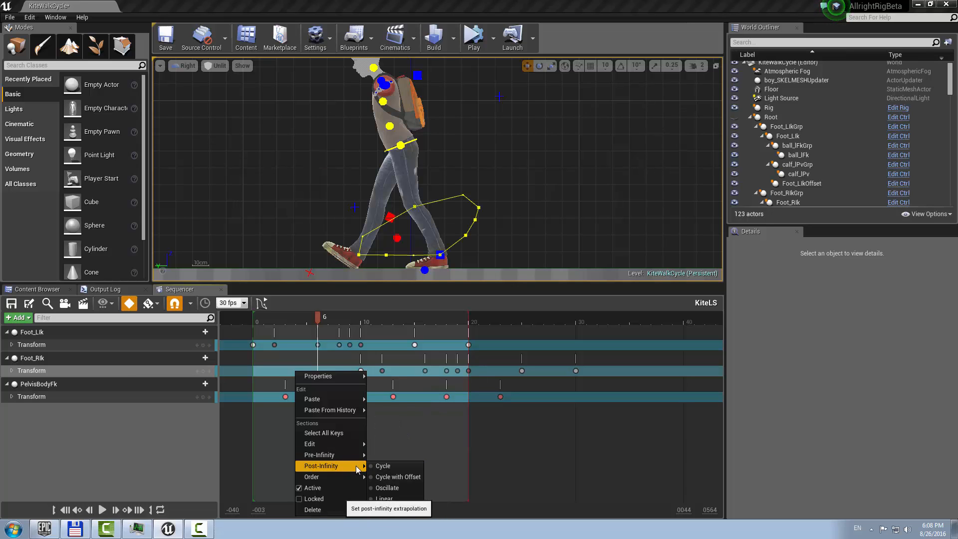
left_click(497, 449)
Play back and scrub the cycle to compare the left and right foot poses at frames 6 and 16.
left_click_drag(321, 320, 242, 327)
left_click(103, 510)
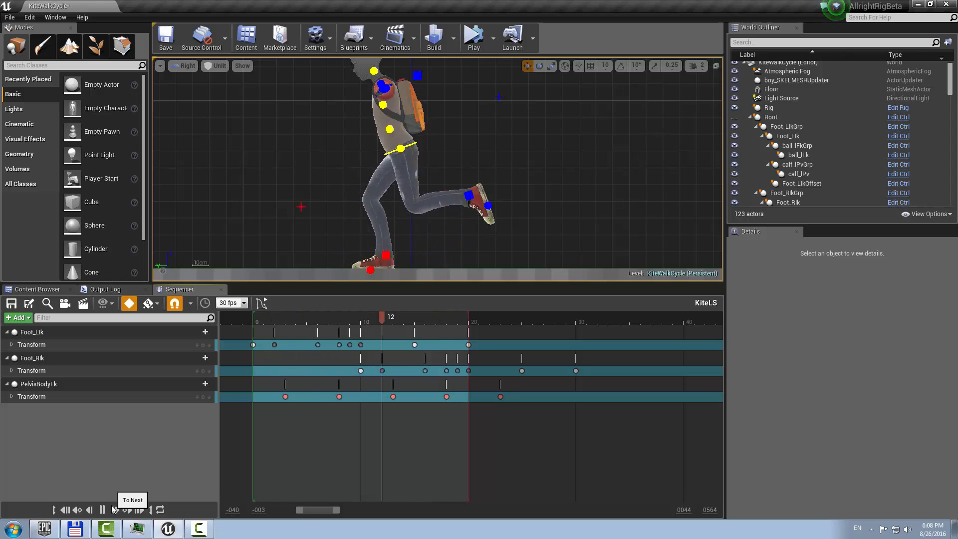
left_click(274, 321)
left_click_drag(274, 322, 425, 328)
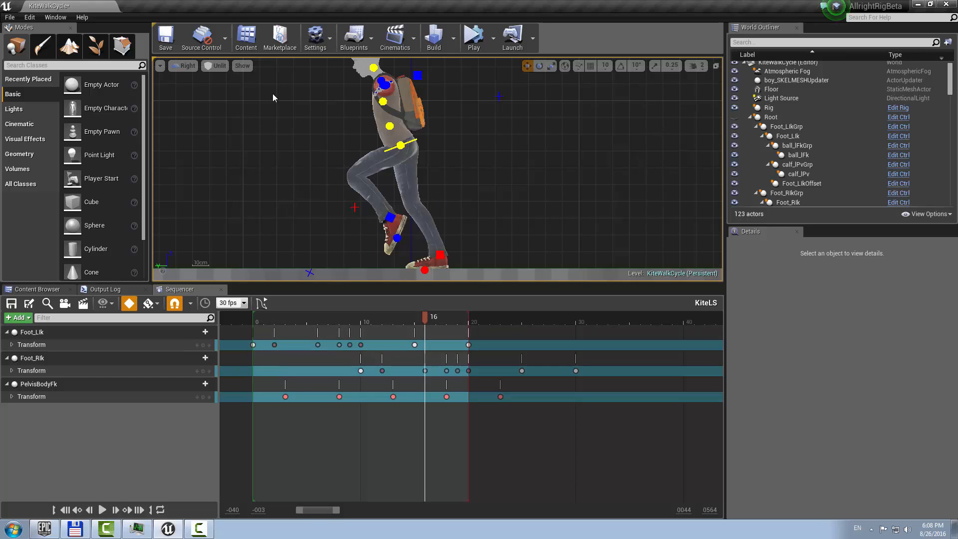
left_click(455, 255)
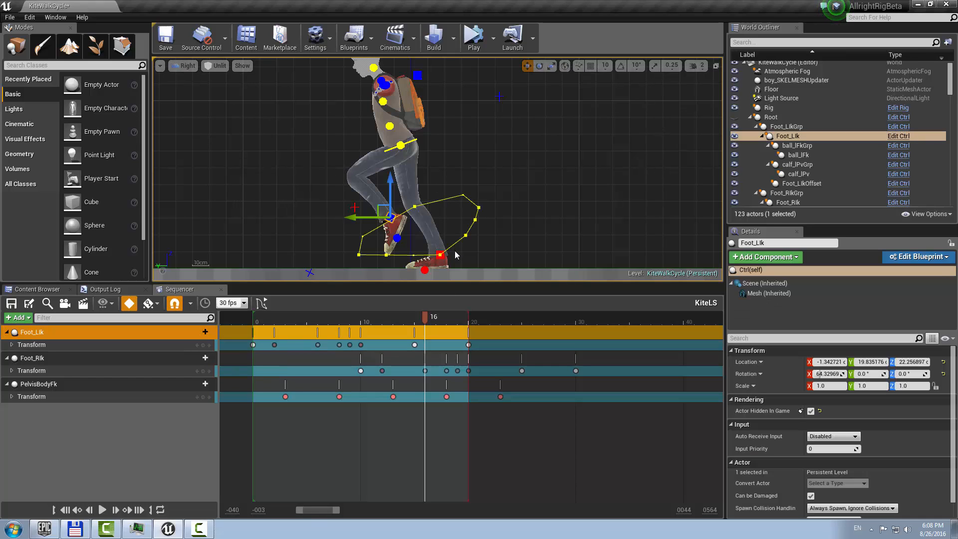
left_click(464, 256)
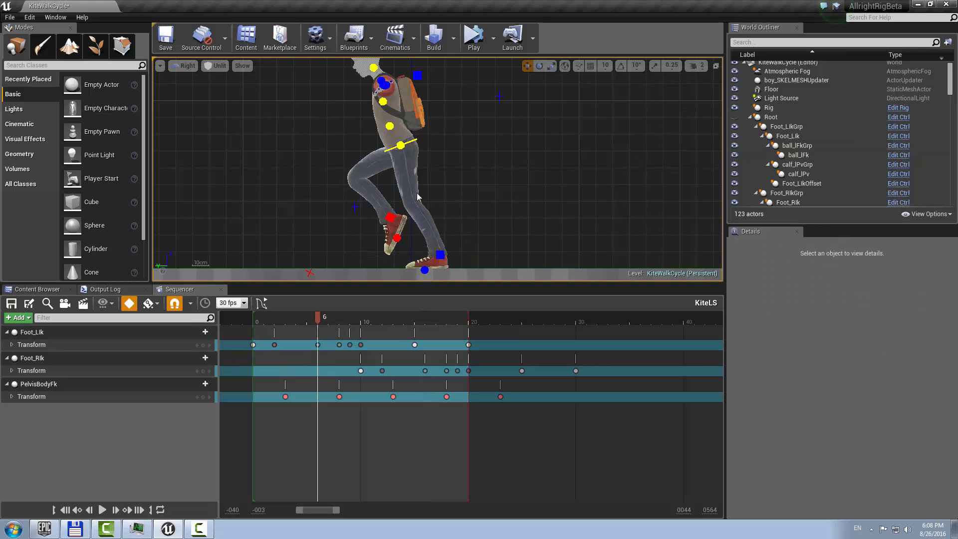
Switch the viewport to the Front view, frame the legs, and scrub the cycle to check the knee direction.
left_click(187, 66)
left_click(182, 144)
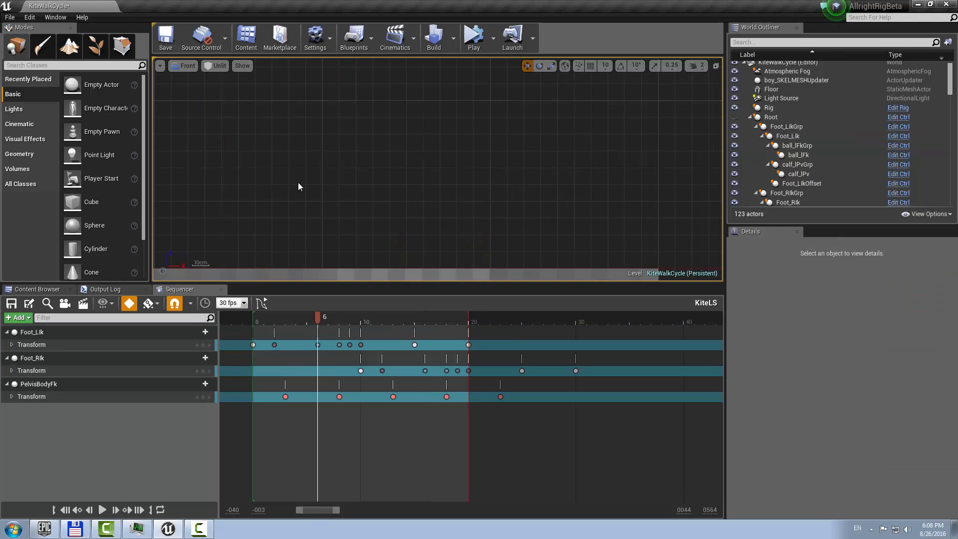
scroll(293, 204, "down", 6)
right_click_drag(294, 204, 489, 186)
right_click_drag(329, 185, 395, 175)
scroll(384, 185, "up", 4)
scroll(384, 184, "up", 7)
scroll(373, 186, "down", 1)
scroll(395, 175, "down", 1)
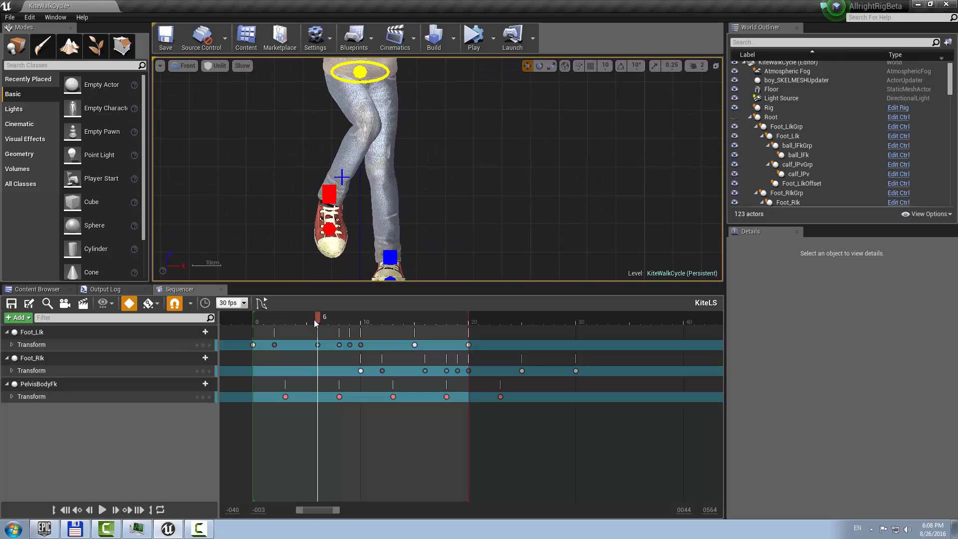
left_click_drag(319, 320, 358, 344)
key("Left")
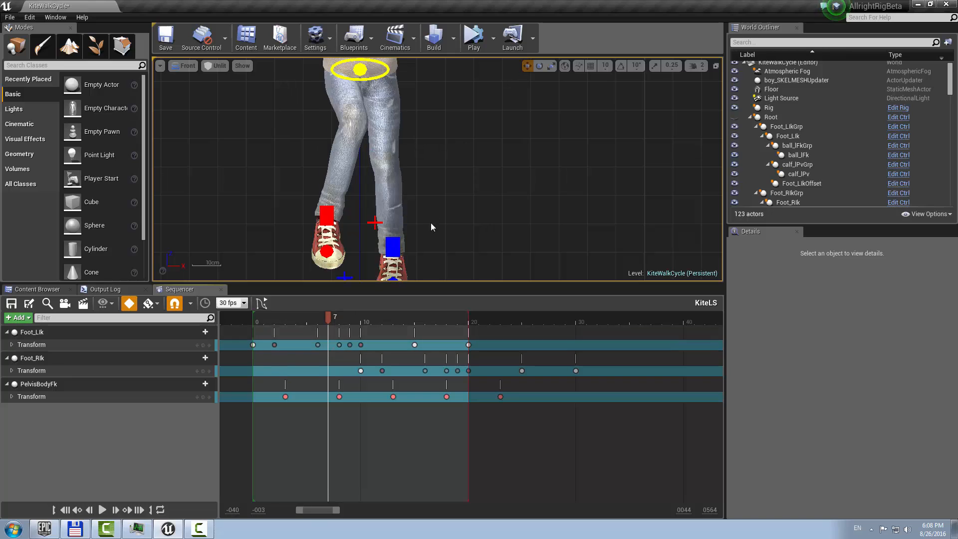
Move the calf_rPv and calf_lPv knee pole controls outward from the body, with calf_lPv at about X 18.9 cm.
left_click(375, 223)
left_click_drag(414, 222, 346, 222)
left_click(403, 274)
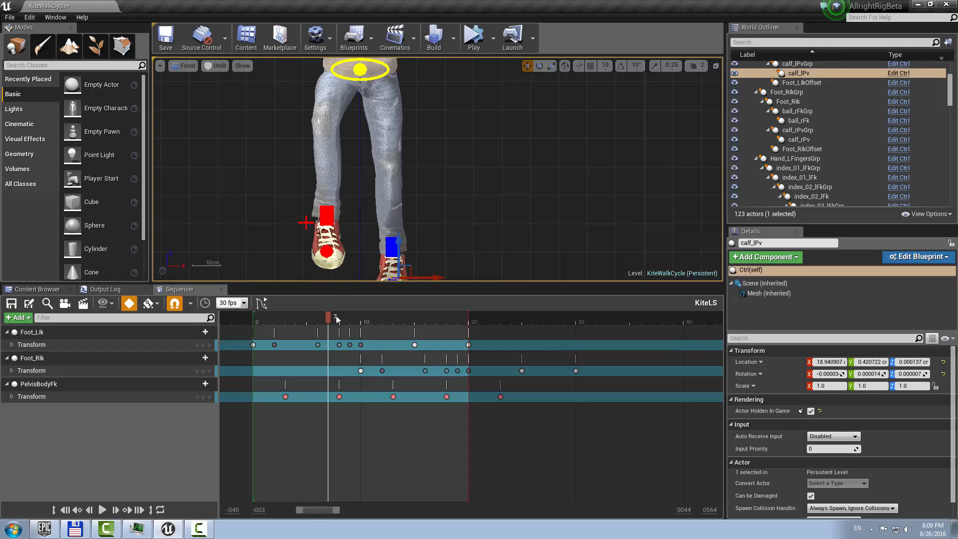
Try to move the Foot_RIk control sideways toward the body centre at frame 10, and undo the move.
left_click_drag(336, 315, 372, 330)
right_click_drag(388, 230, 444, 194)
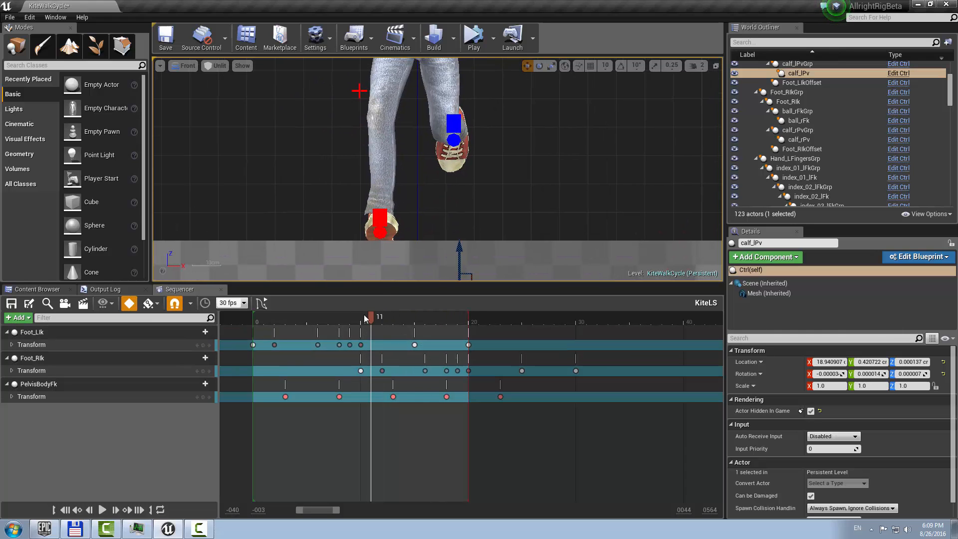
mouse_move(364, 314)
left_mouse_down()
mouse_move(271, 320)
mouse_move(384, 327)
mouse_move(329, 333)
mouse_move(360, 333)
left_mouse_up()
left_click(385, 174)
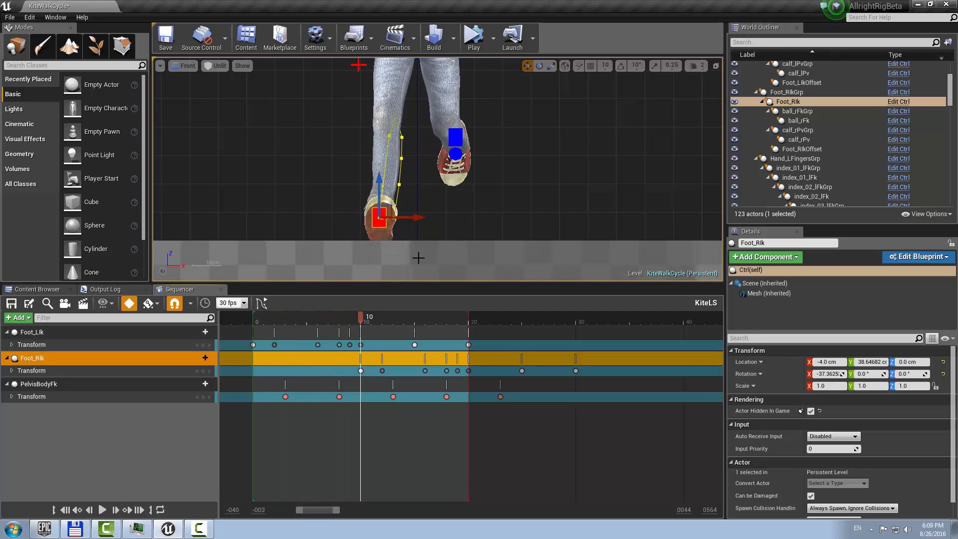
left_click_drag(410, 219, 444, 229)
key("ctrl+z")
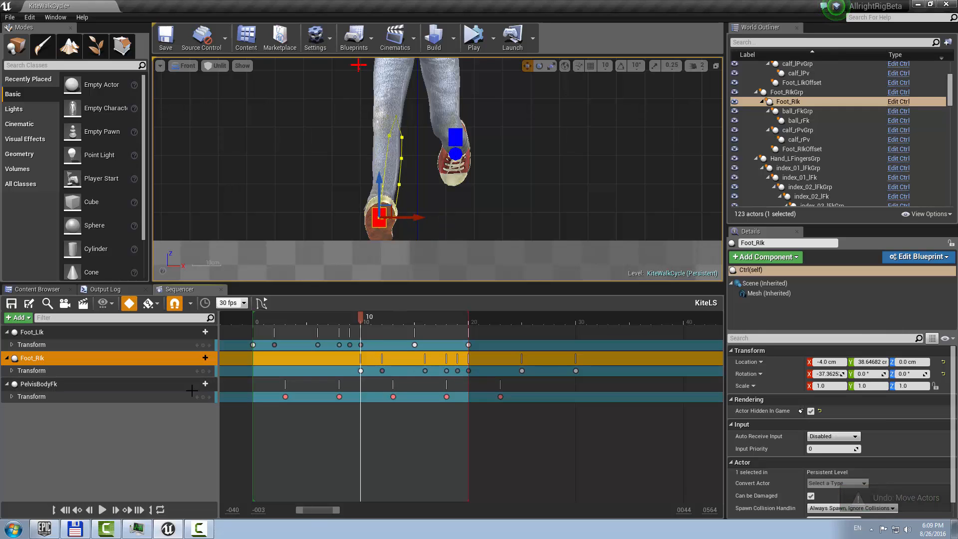
In the curve editor, delete the Foot_RIk Location X keys between frames 10 and 30 and raise the remaining two to about 2.97.
left_click(12, 371)
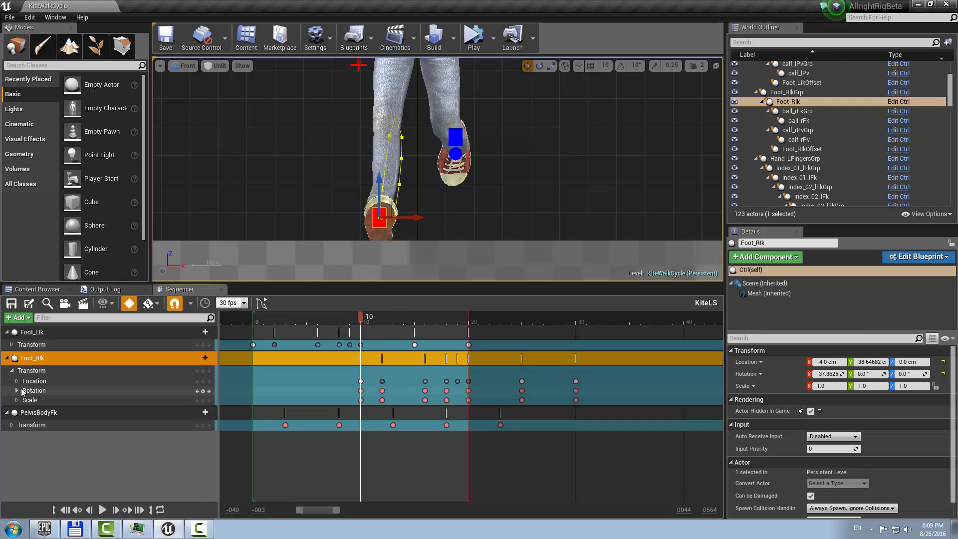
left_click(17, 381)
left_click(29, 390)
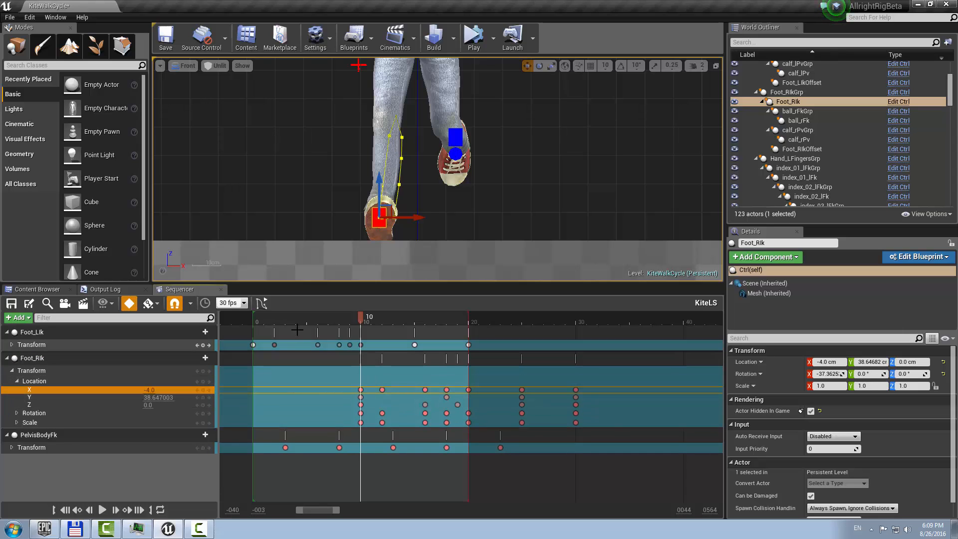
left_click(262, 303)
scroll(427, 399, "down", 2)
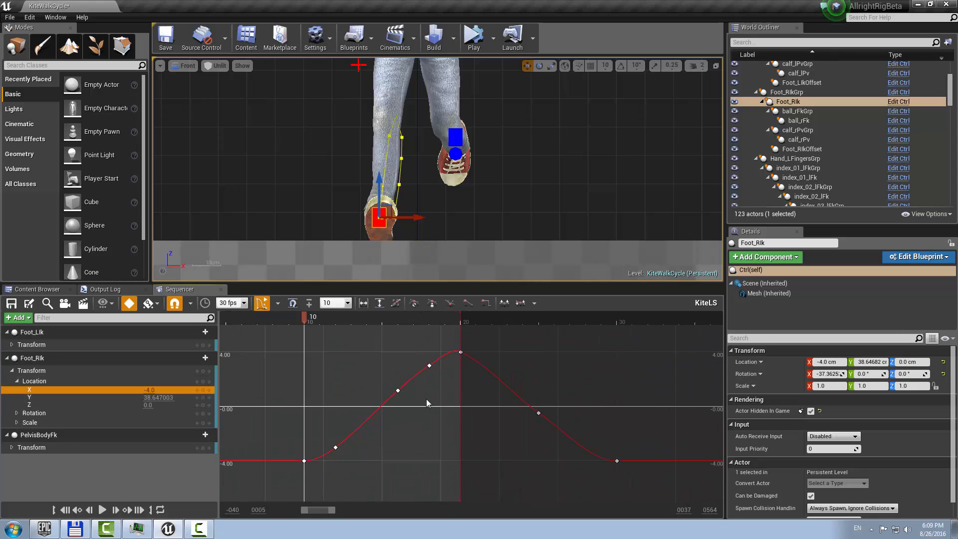
left_click_drag(555, 491, 553, 490)
key("Delete")
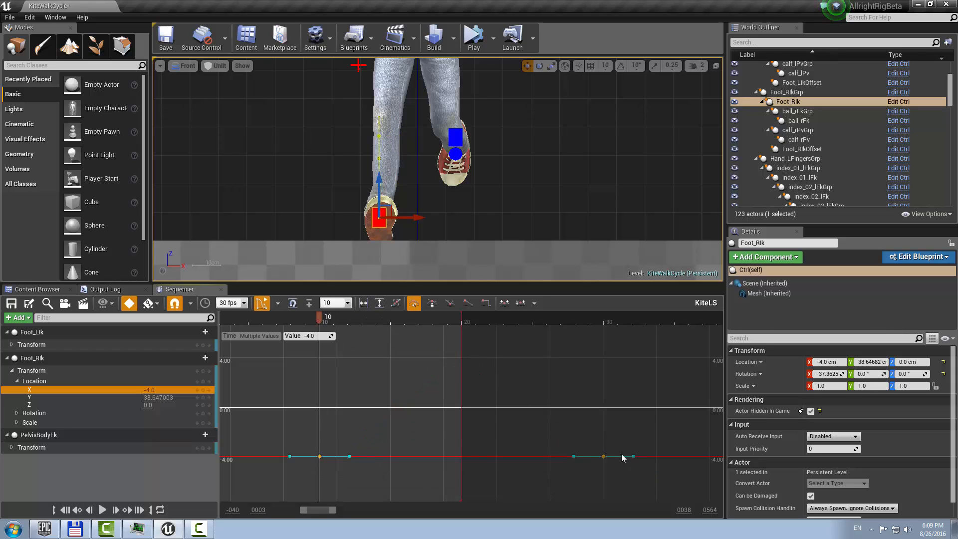
left_click_drag(603, 455, 603, 370)
Move to frame 12 and shift the calf_rPv knee pole control inward to about X -16.3 cm.
scroll(382, 340, "down", 5)
left_click_drag(378, 321, 394, 338)
left_click(378, 138)
left_click_drag(409, 137, 434, 137)
key("f")
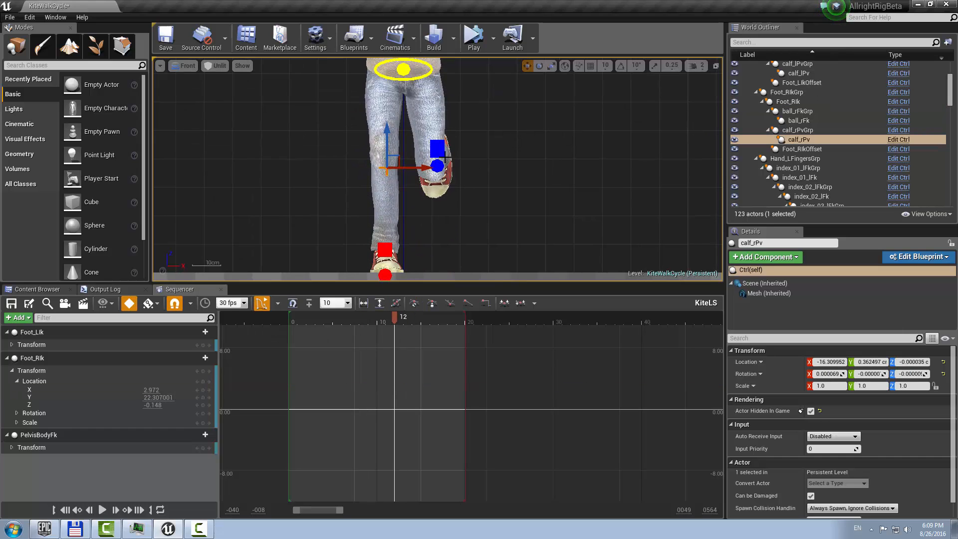
In the curve editor, delete the Foot_LIk Location X keys between frames 0 and 20, keeping only the first and last keys.
left_click(445, 159)
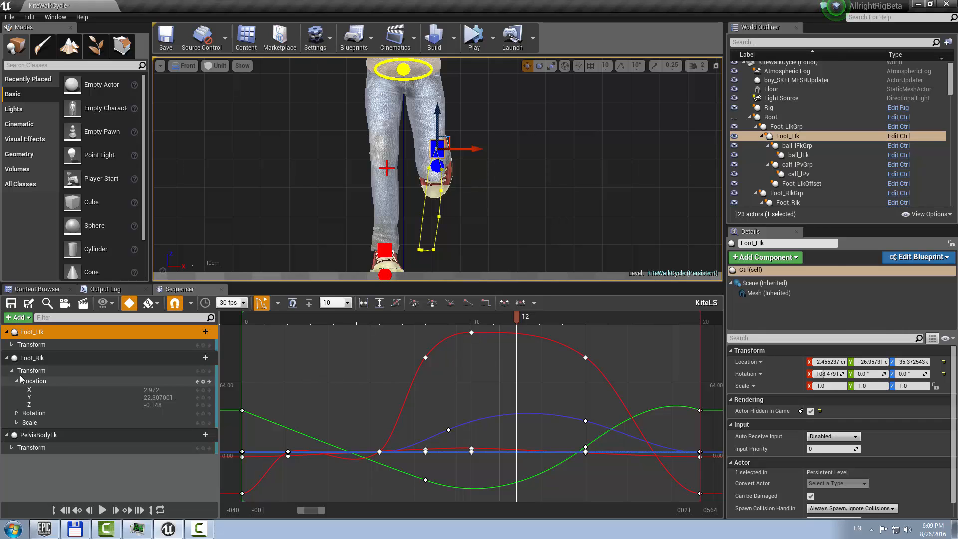
left_click(33, 391)
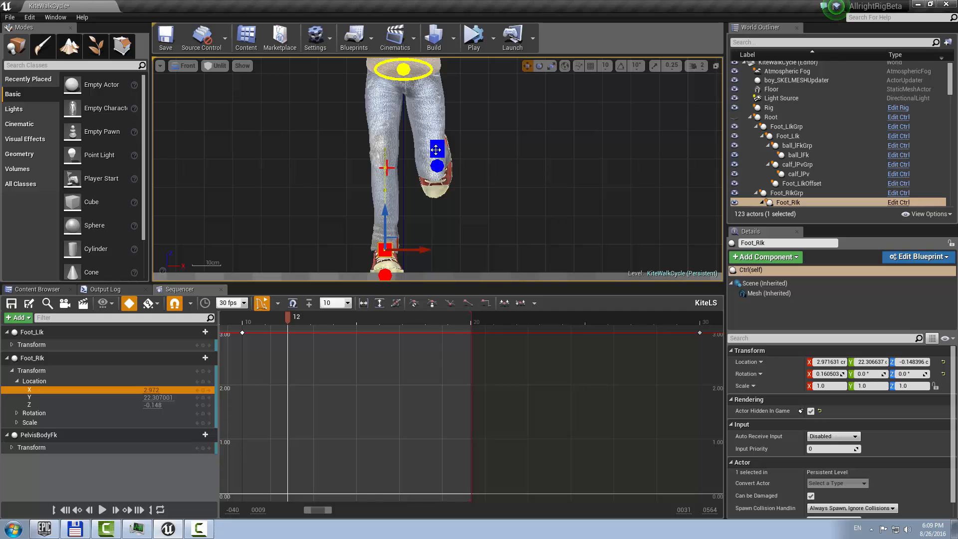
left_click(45, 332)
left_click(12, 344)
left_click(17, 355)
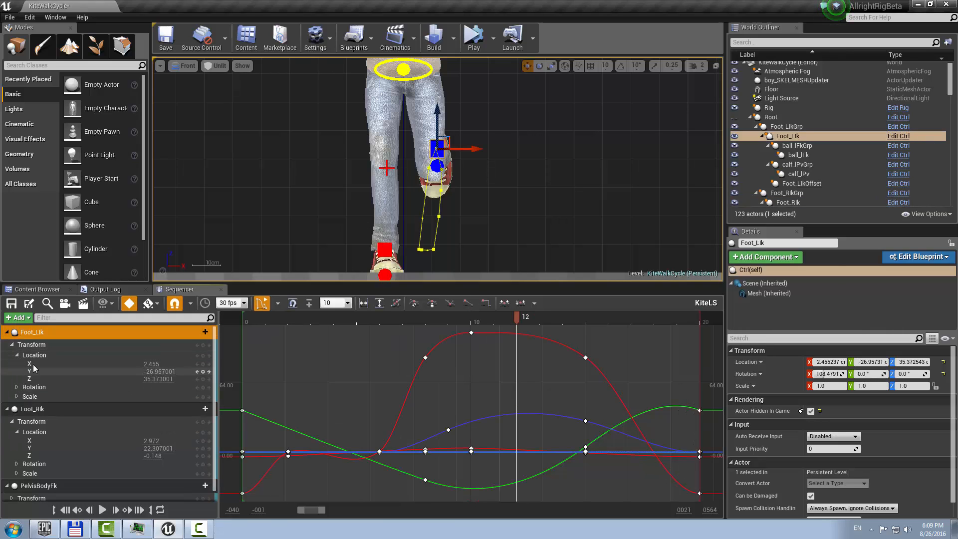
left_click(33, 365)
scroll(461, 391, "down", 2)
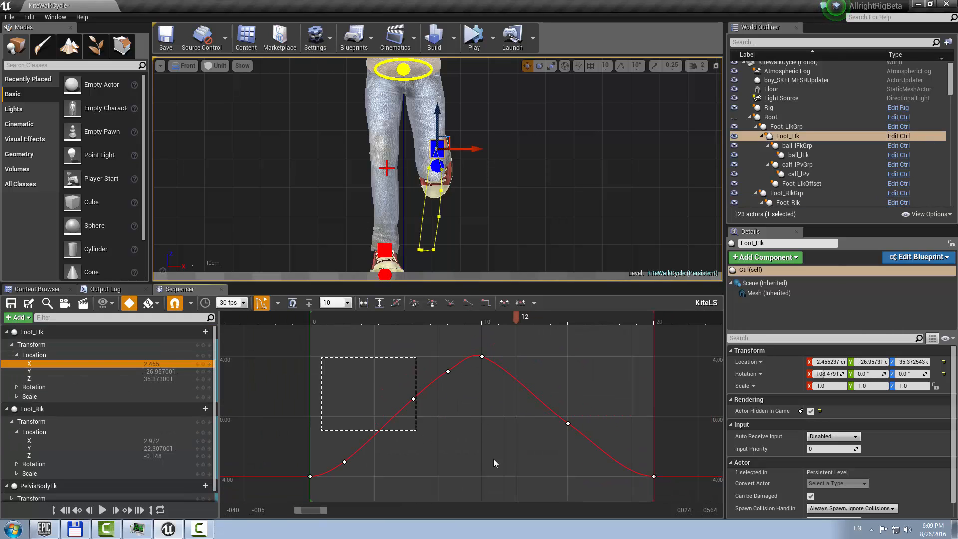
left_click_drag(609, 485, 606, 483)
key("Delete")
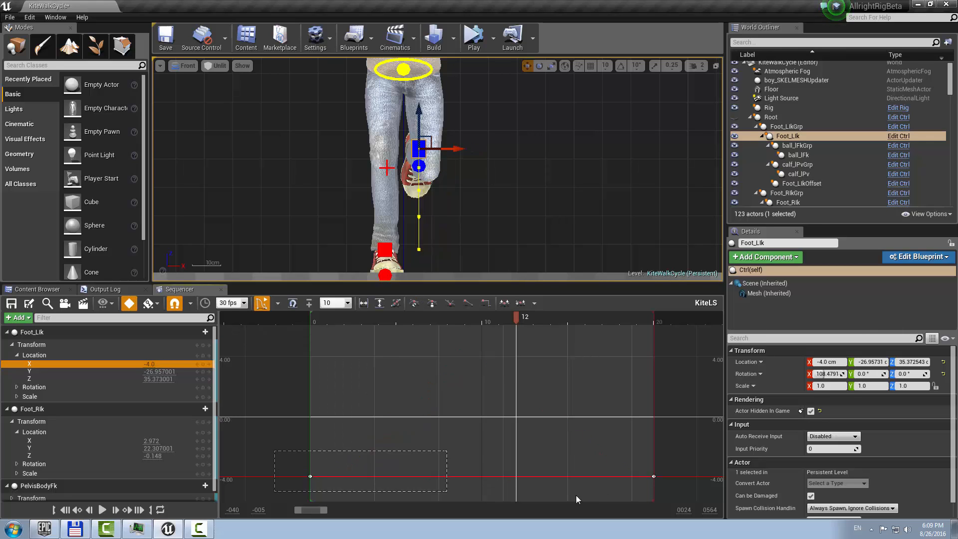
Review the walk cycle from the right side view by scrubbing and playing it back.
left_click_drag(541, 325, 413, 372)
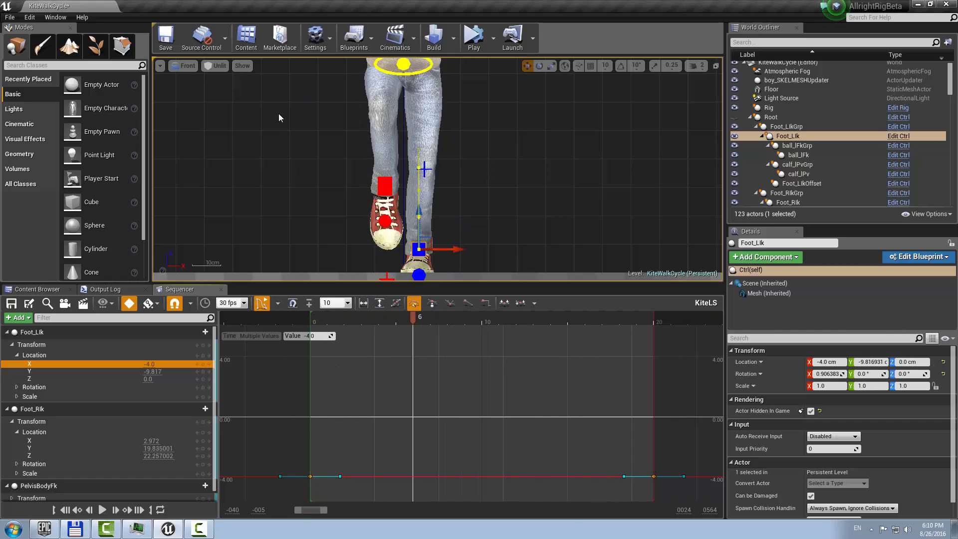
scroll(337, 150, "down", 4)
right_click_drag(337, 149, 348, 142)
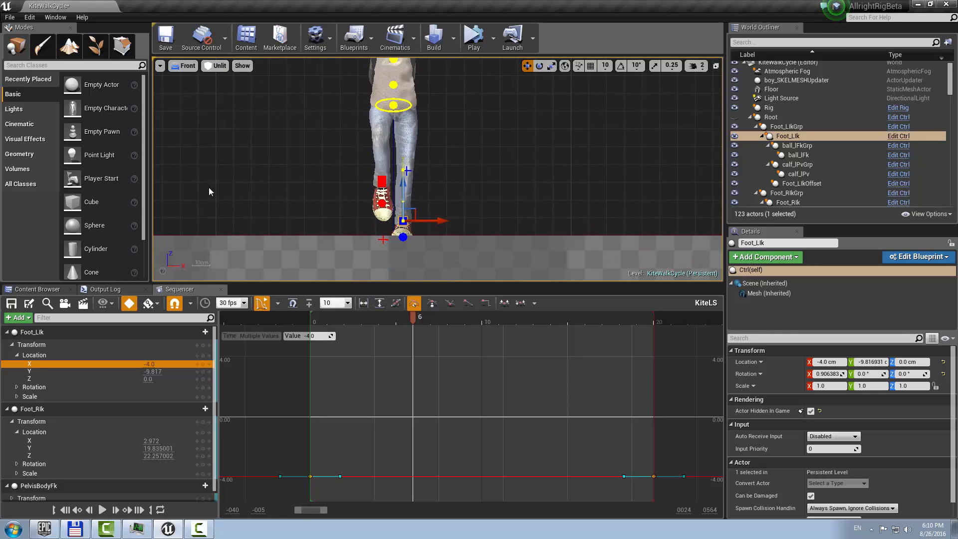
left_click(188, 66)
left_click(195, 133)
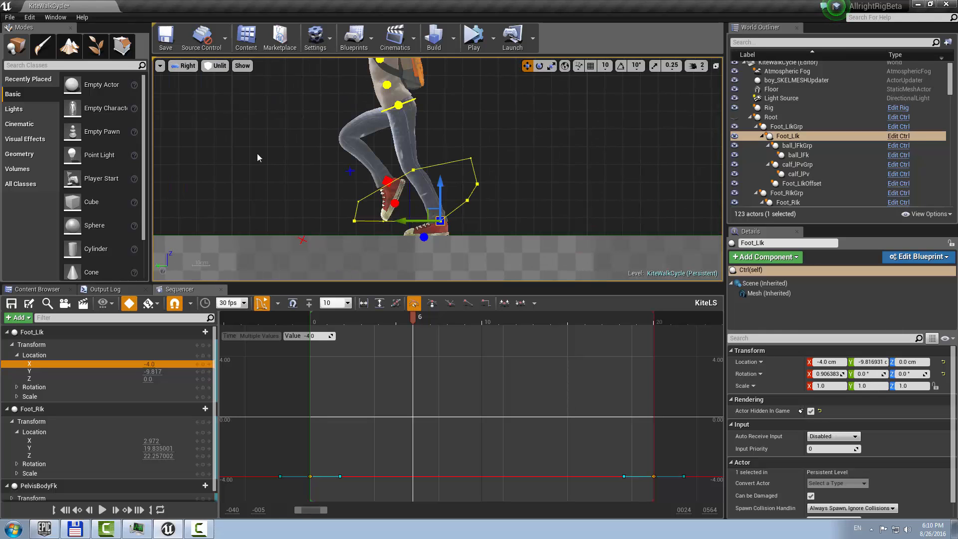
left_click(225, 441)
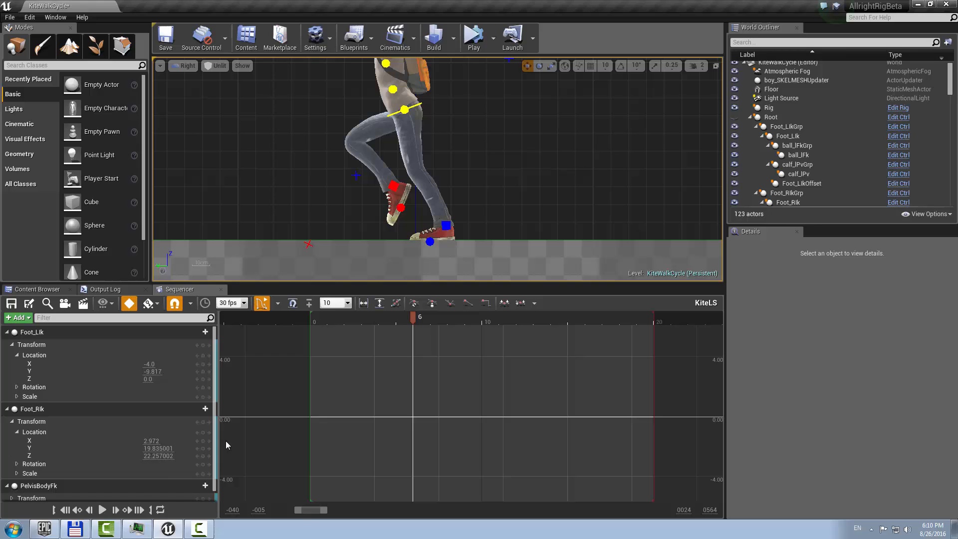
left_click(101, 509)
left_click(102, 510)
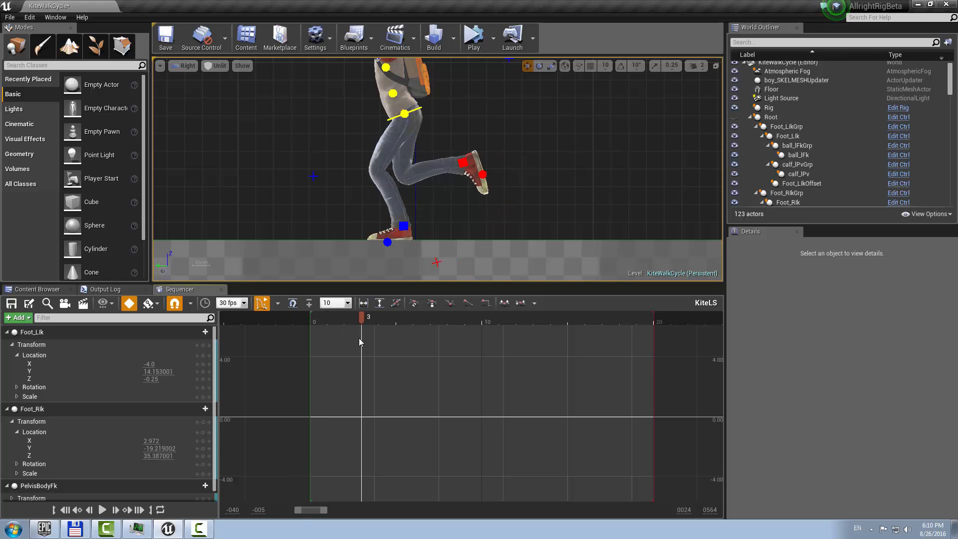
left_click_drag(307, 346, 361, 357)
left_click(103, 510)
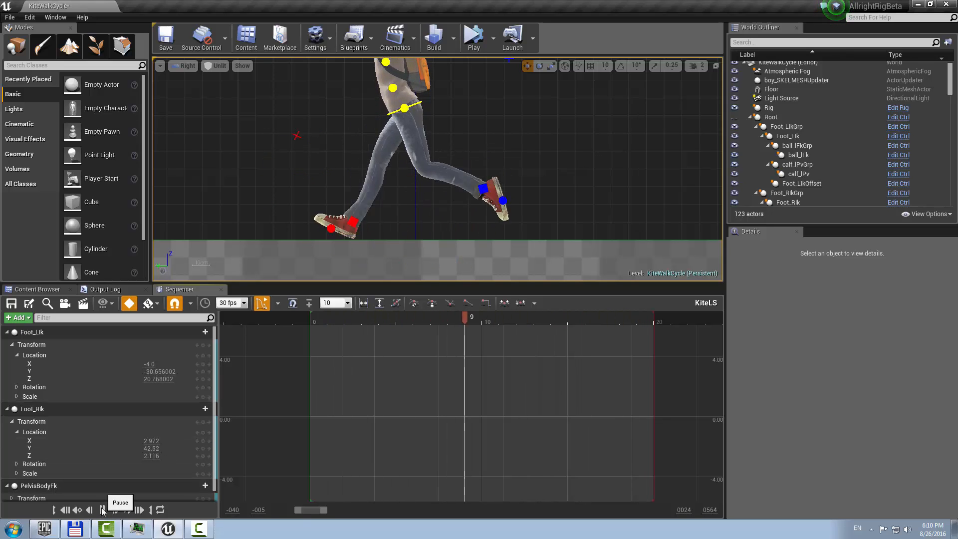
left_click(102, 510)
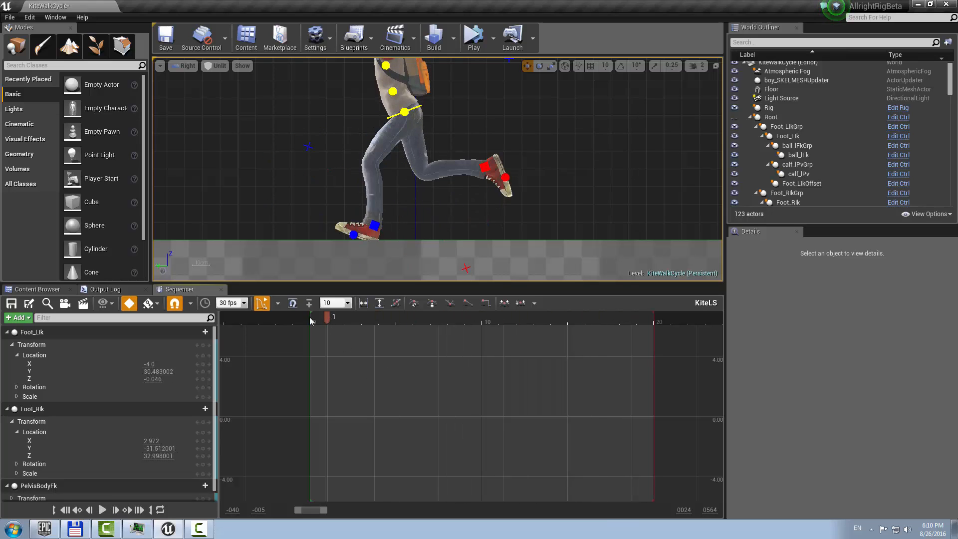
left_click_drag(310, 320, 396, 319)
Examine the PelvisBodyFk curves and the Foot_RIk Location curves over the full key range, and collapse the Foot_RIk track.
left_click(422, 103)
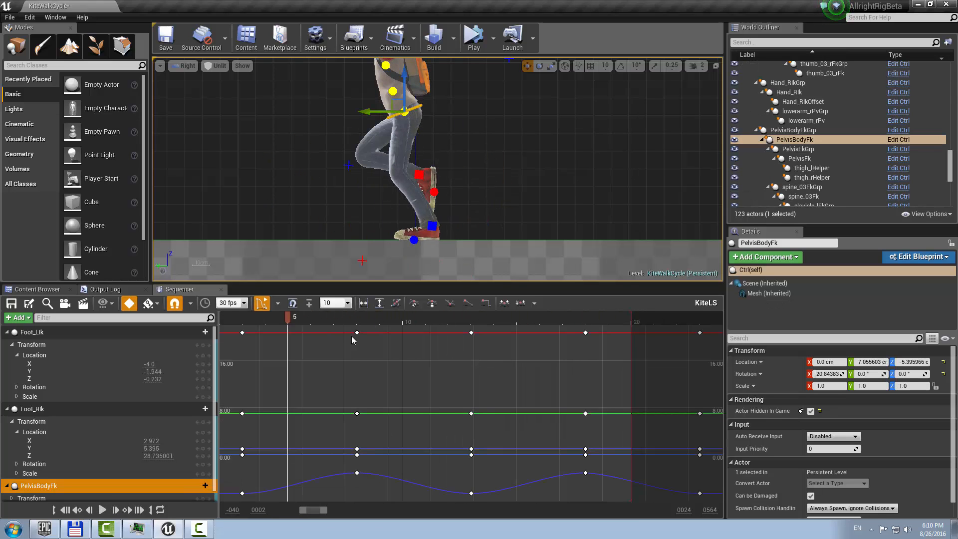
key("f")
left_click(36, 433)
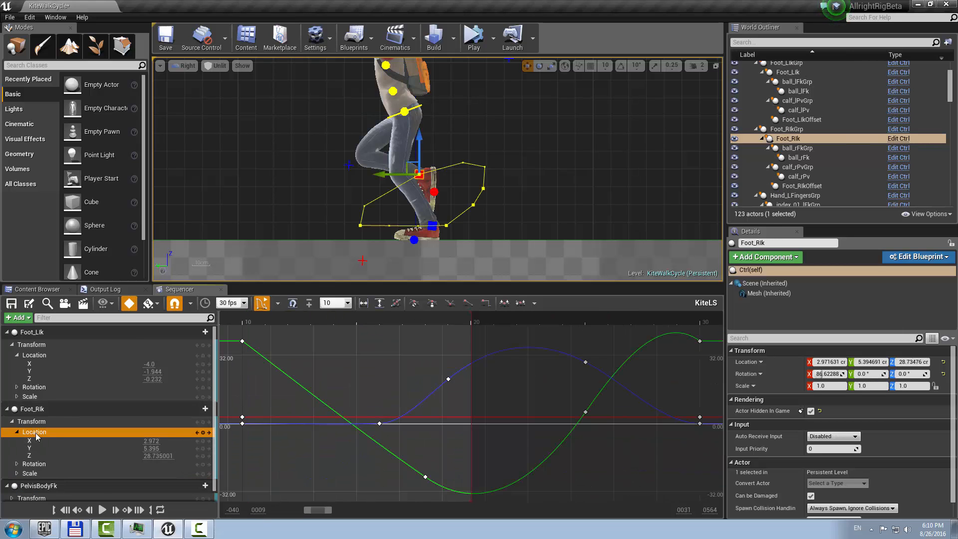
scroll(384, 394, "down", 6)
scroll(385, 385, "up", 5)
scroll(385, 383, "down", 5)
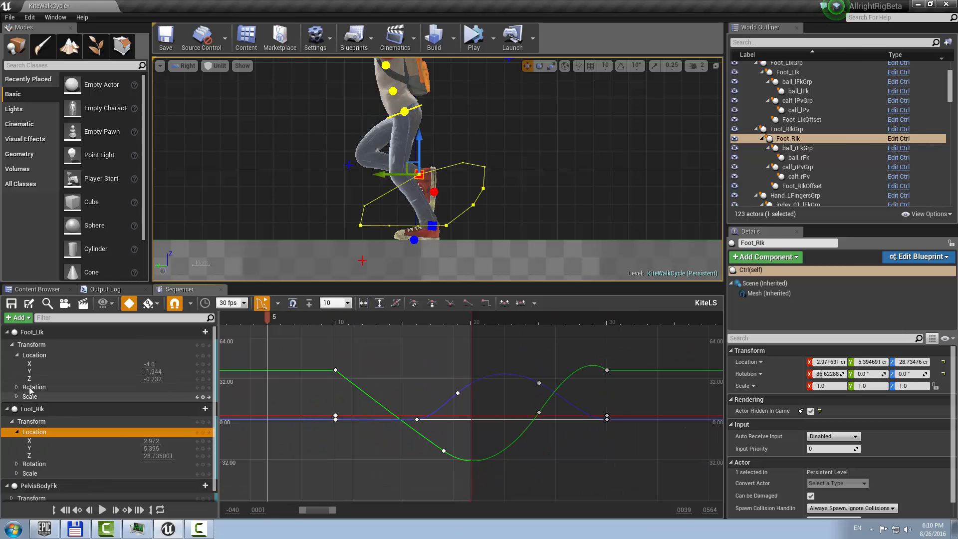
scroll(34, 382, "down", 1)
left_click(8, 406)
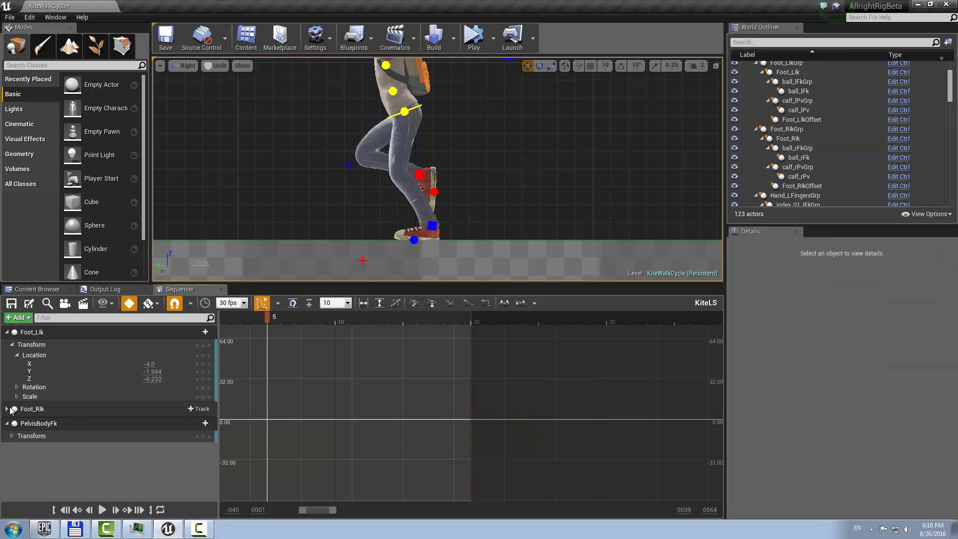
Lower all PelvisBodyFk Location Z keys together by about 1 cm, giving about -4.46 cm at frame 7.
left_click(12, 436)
left_click(33, 446)
left_click(17, 446)
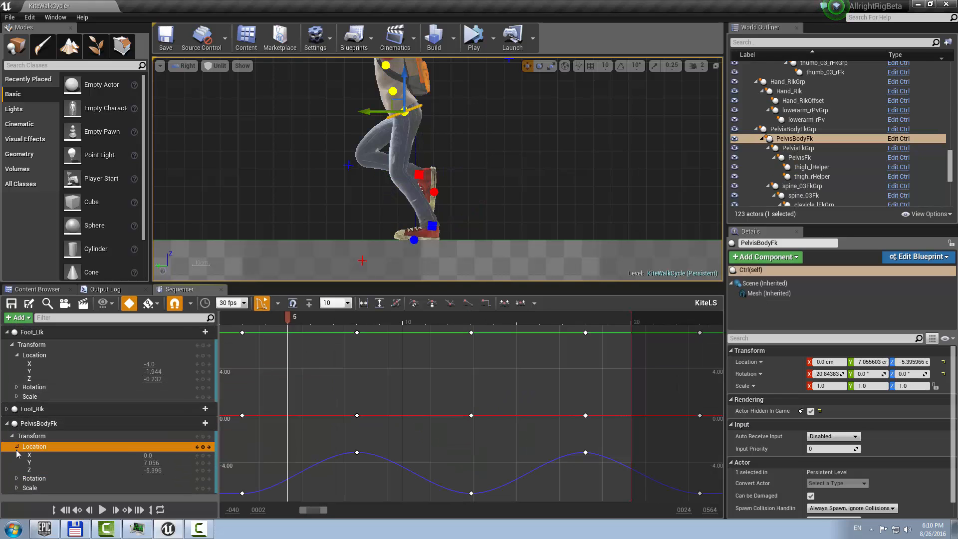
scroll(334, 399, "down", 3)
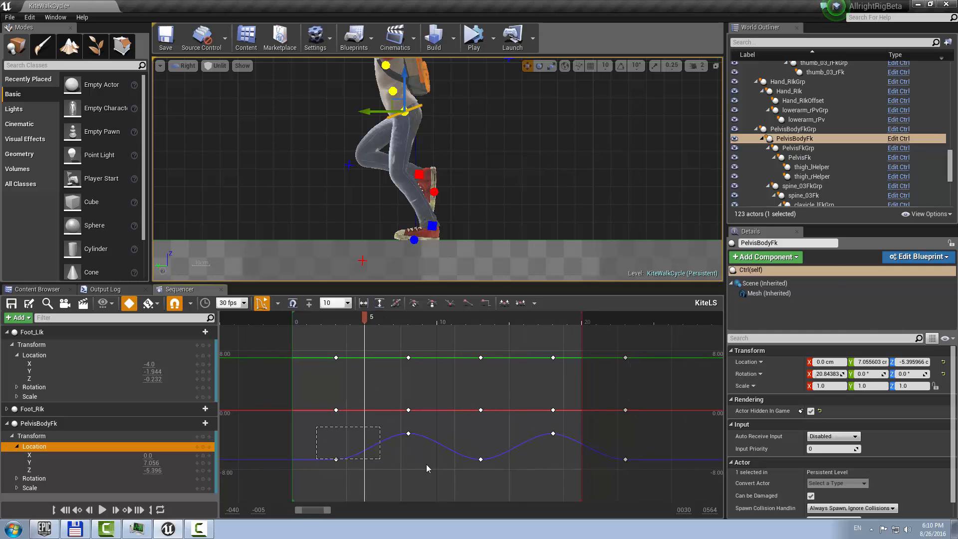
left_click_drag(669, 484, 667, 483)
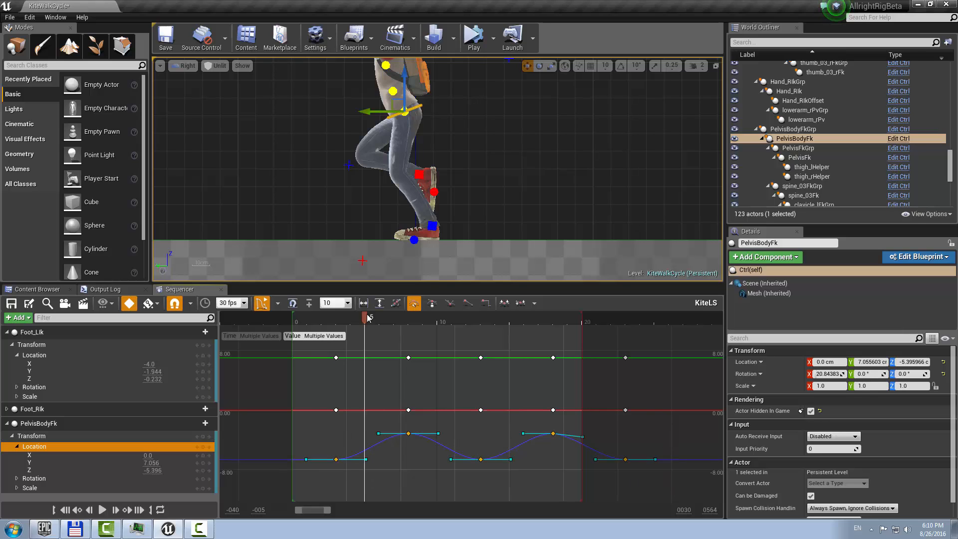
left_click_drag(367, 317, 396, 334)
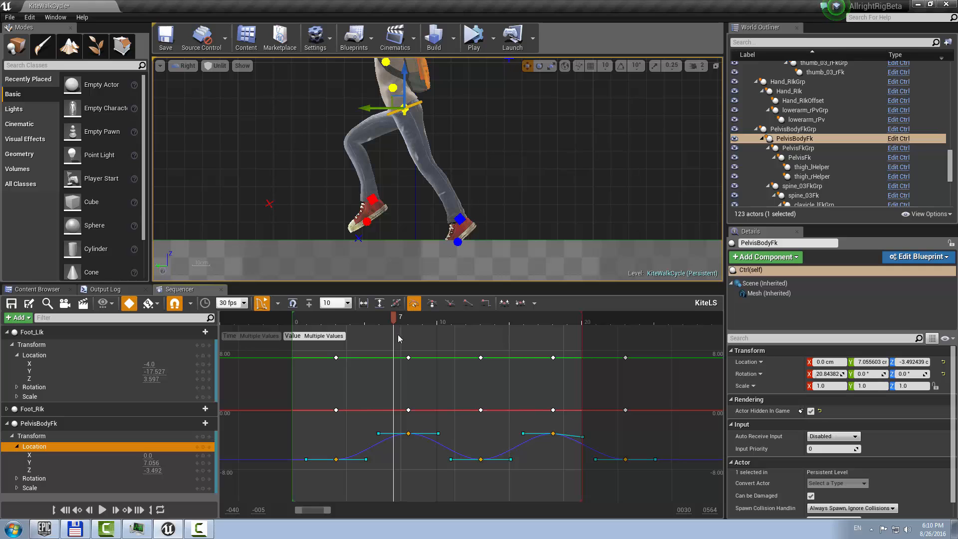
mouse_move(408, 436)
mouse_move(408, 436)
left_mouse_down()
mouse_move(408, 447)
mouse_move(409, 439)
left_mouse_up()
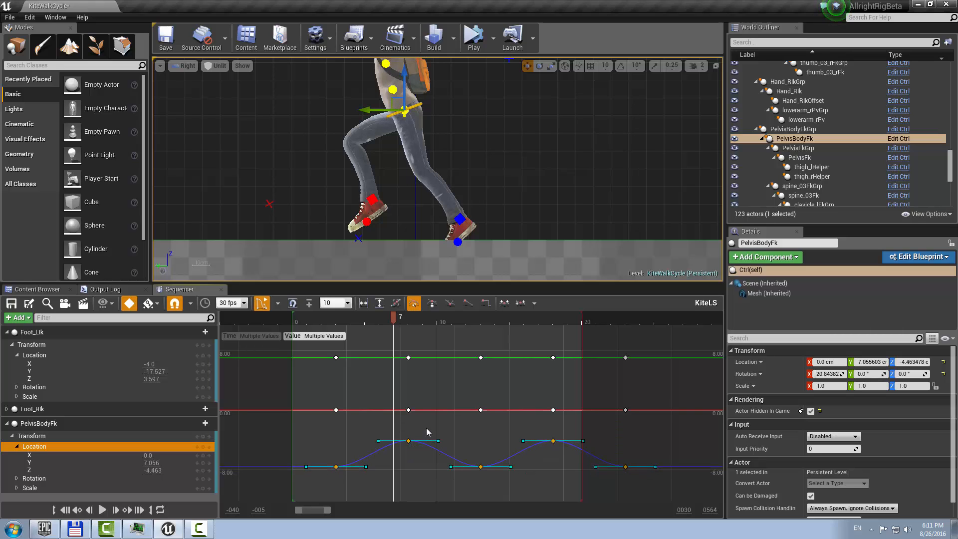
Try to shift the PelvisBodyFk Location Y keys at frames 3 to 18, and undo the change.
left_click(32, 456)
left_click(30, 463)
left_click(30, 470)
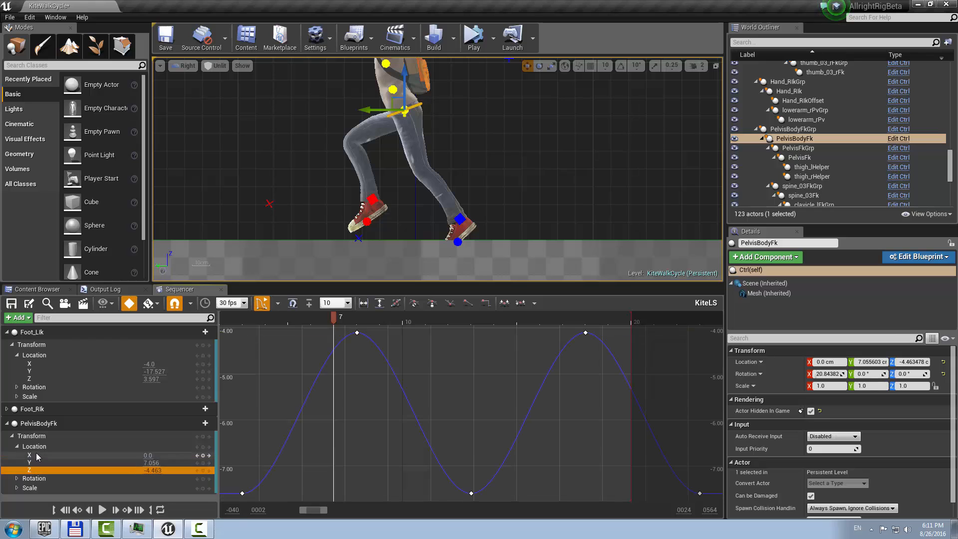
left_click(34, 446)
key("f")
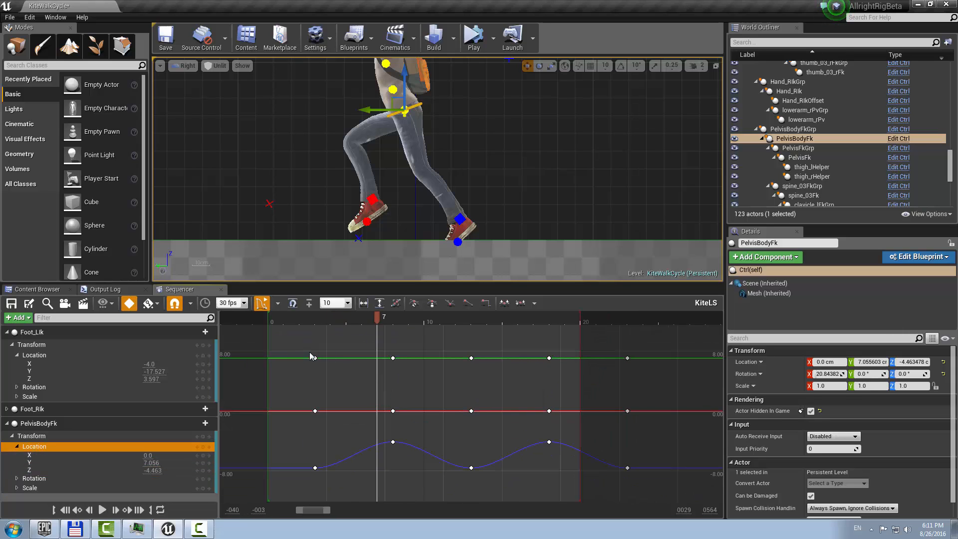
left_click_drag(309, 351, 559, 387)
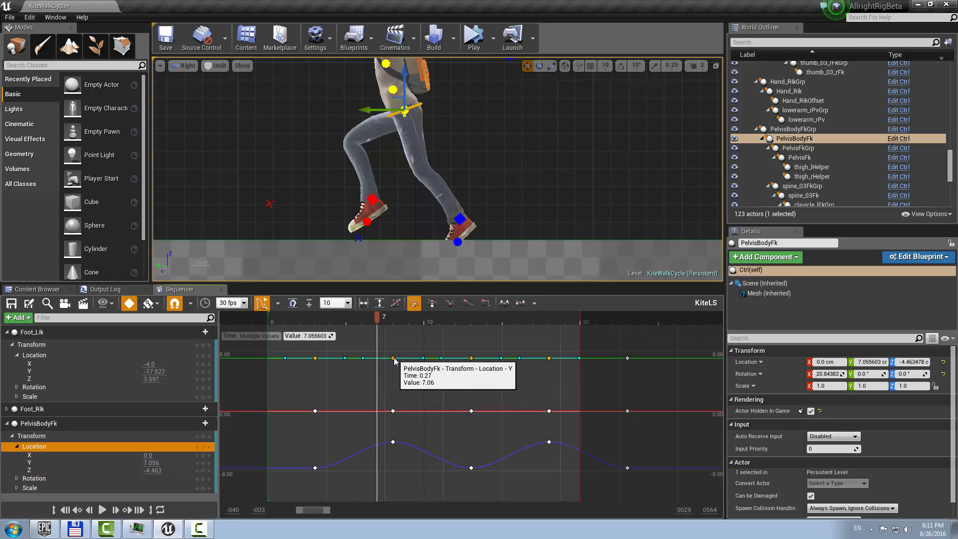
left_click_drag(394, 360, 310, 343)
key("ctrl+z")
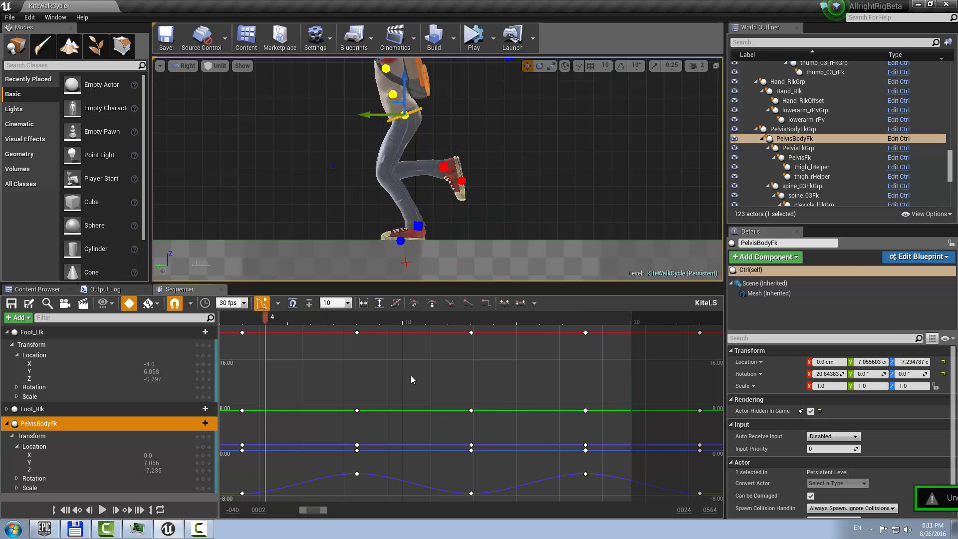
Raise all PelvisBodyFk Location Y keys together to about 9.22 cm and play back the cycle.
left_click(34, 371)
left_click(34, 449)
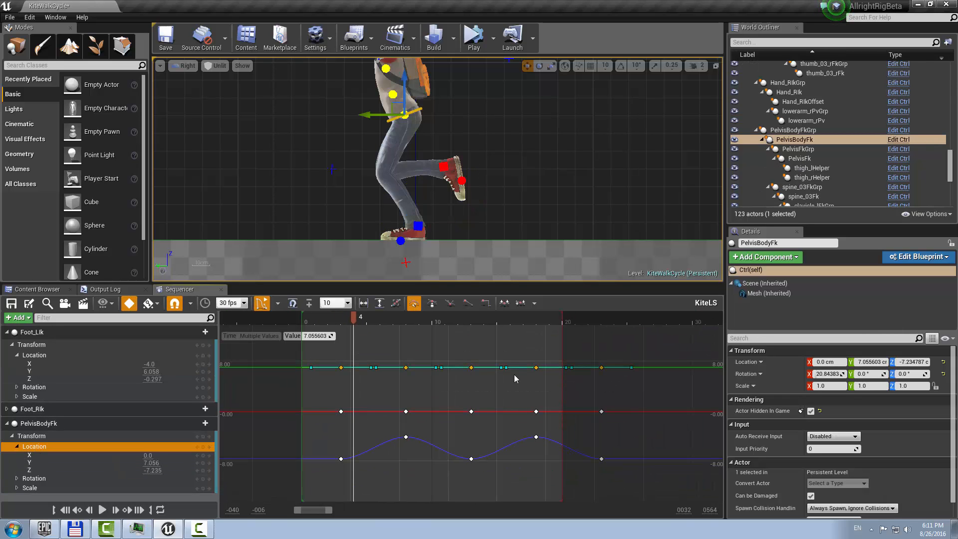
left_click_drag(472, 368, 475, 354)
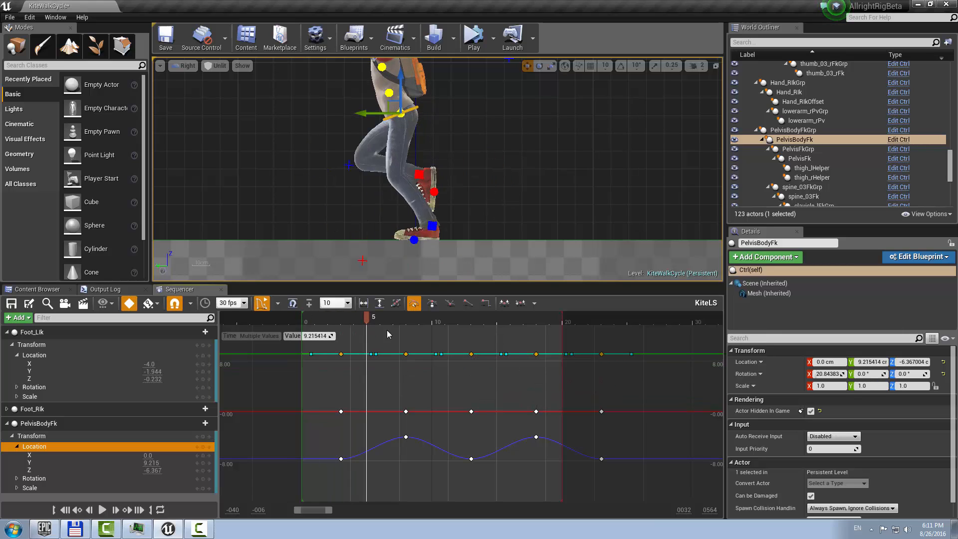
left_click_drag(388, 340, 308, 371)
left_click(101, 513)
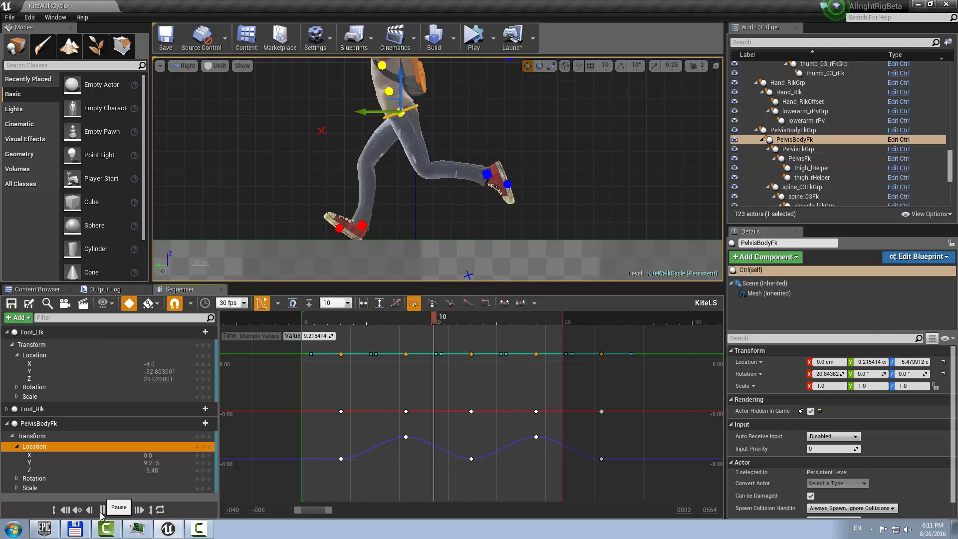
left_click(102, 509)
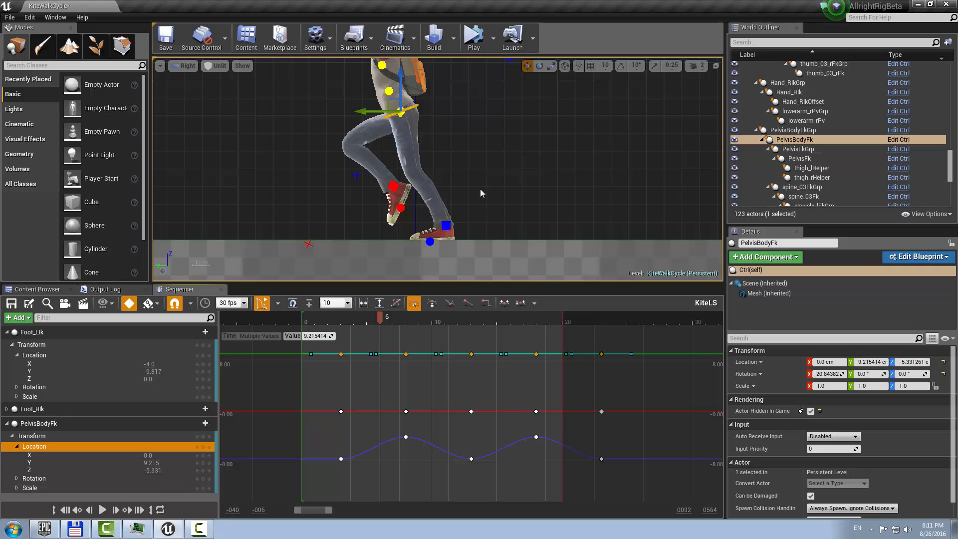
Switch the viewport to perspective and select the upperarm_lFk control at the left shoulder for rotation.
left_click(358, 200)
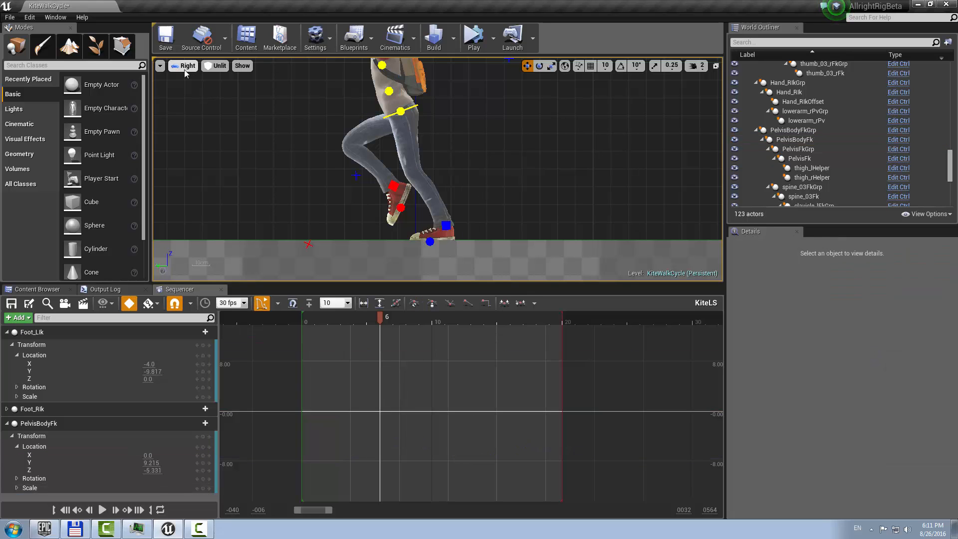
left_click(184, 69)
left_click(187, 79)
right_click_drag(450, 166, 475, 152)
scroll(426, 128, "up", 4)
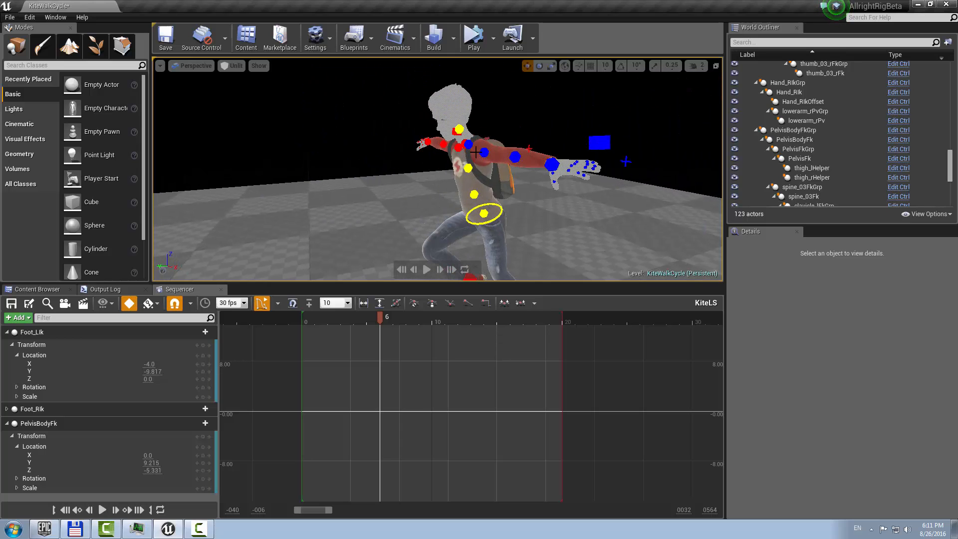
left_click(501, 211)
right_click_drag(541, 231, 546, 231)
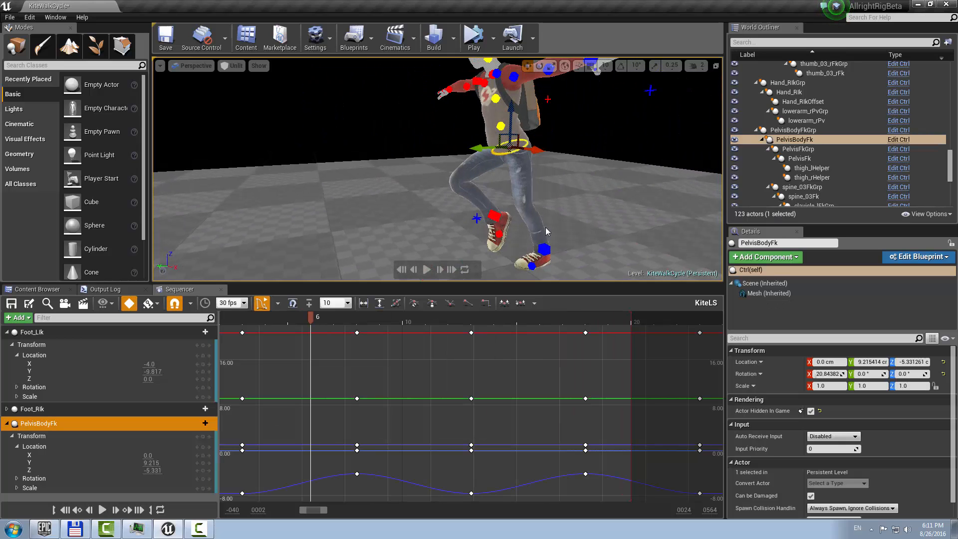
left_click(517, 229)
left_click(546, 245)
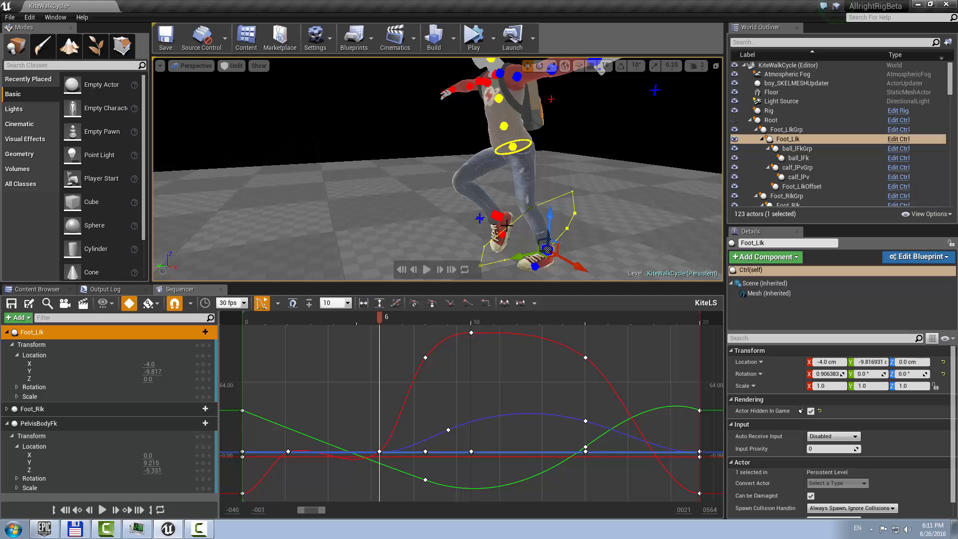
left_click(575, 139)
right_click_drag(576, 139, 442, 143)
left_click(500, 143)
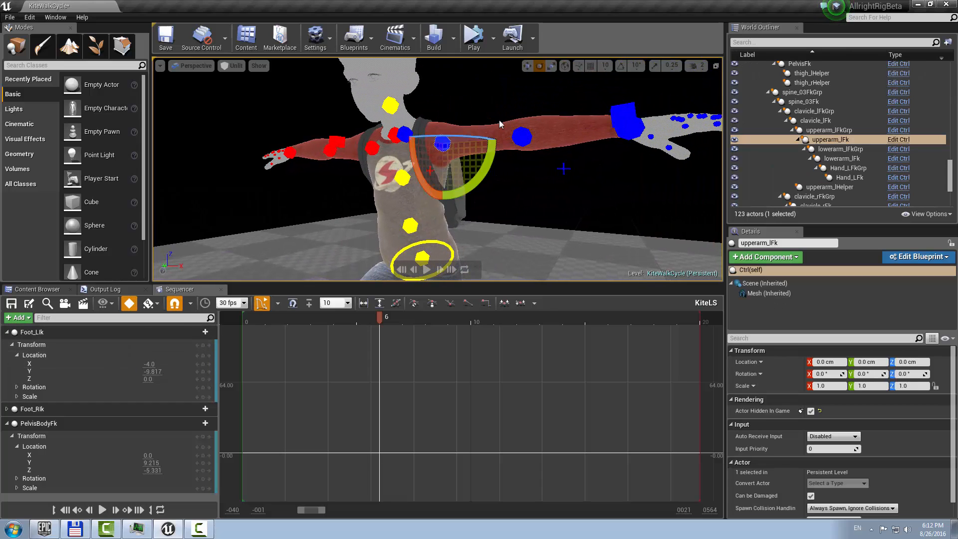
right_click_drag(482, 98, 477, 154)
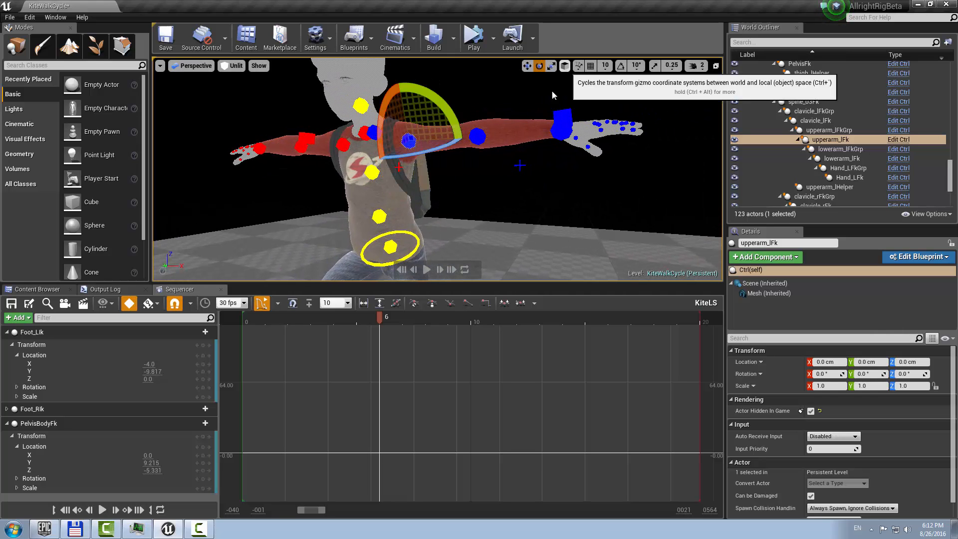
Rotate upperarm_lFk in local space to about X 74.8°, Y -55.4°, Z -77.4°, swinging the arm down and back, and go to frame 0.
left_click(564, 66)
left_click_drag(423, 107, 434, 120)
left_click_drag(516, 119, 404, 159)
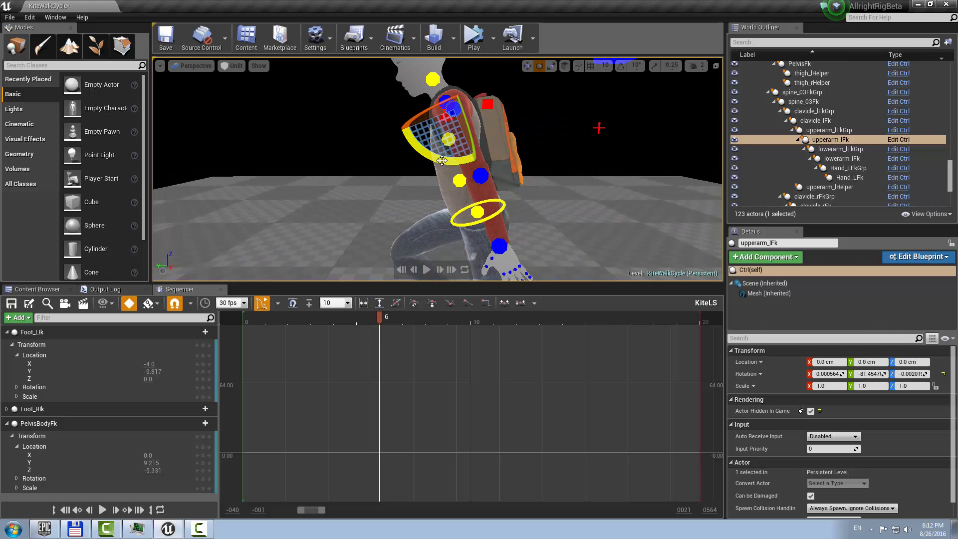
left_click_drag(468, 161, 545, 153)
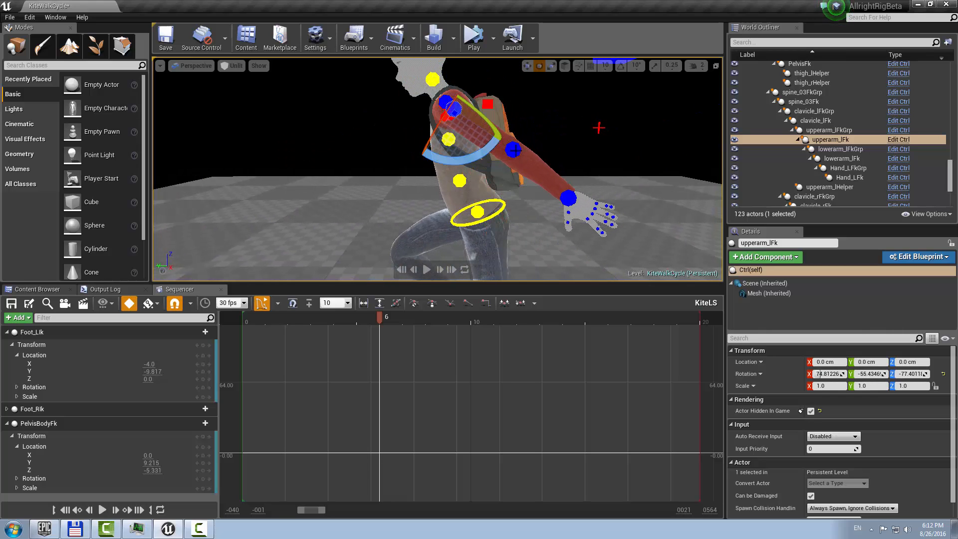
left_click(244, 325)
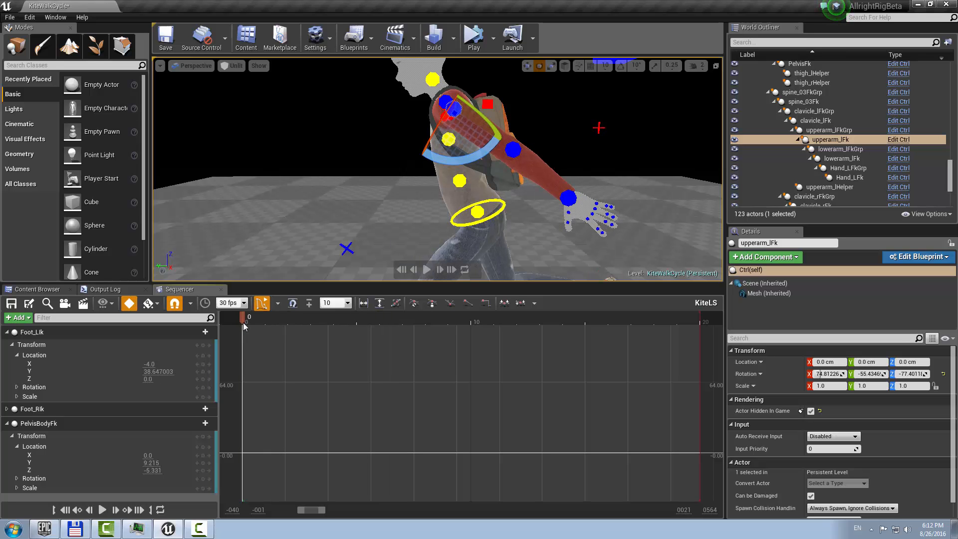
At frame 0, swing the left upper arm back, bend the elbow and rotate the left hand into a running pose.
right_click_drag(548, 172, 448, 271)
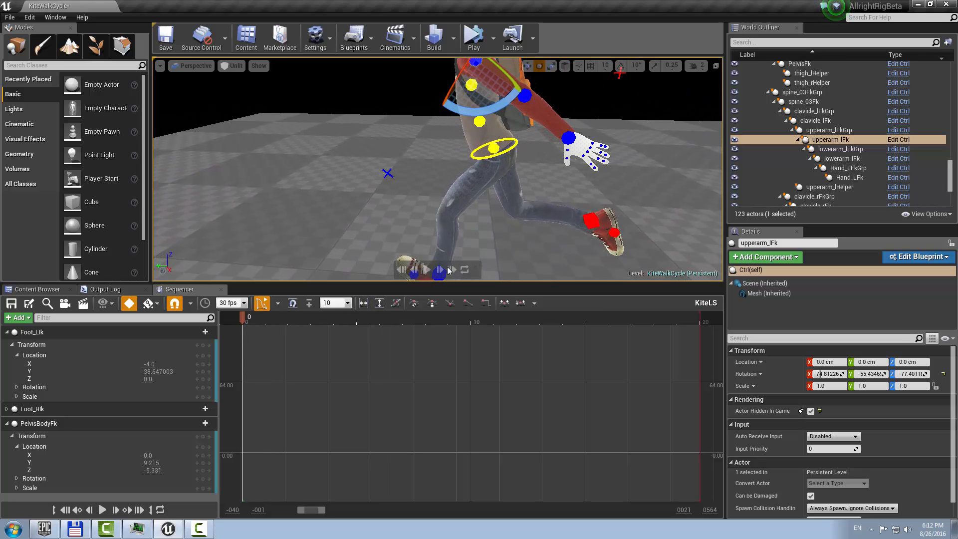
mouse_move(526, 134)
right_mouse_down()
mouse_move(494, 160)
mouse_move(506, 152)
mouse_move(526, 95)
mouse_move(533, 146)
right_mouse_up()
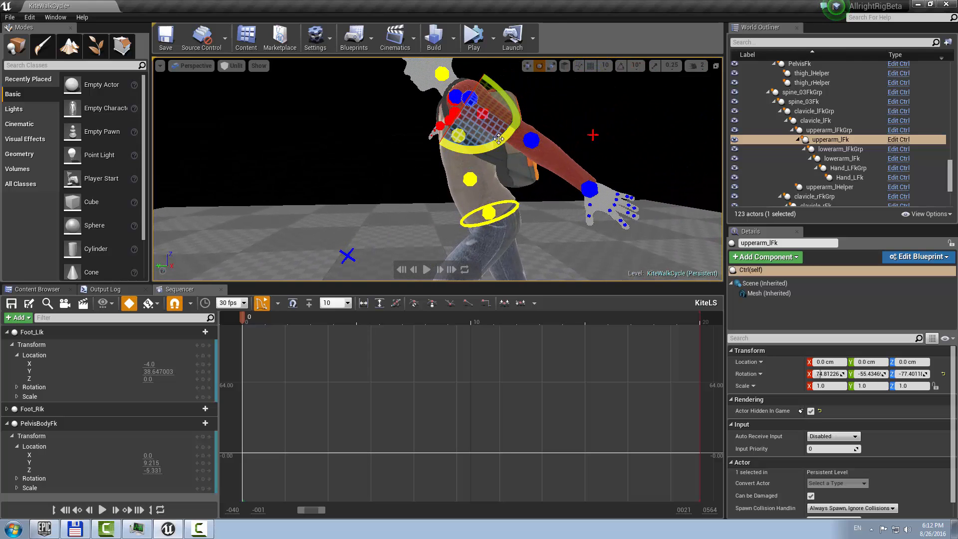
left_click_drag(498, 138, 468, 213)
left_click(539, 129)
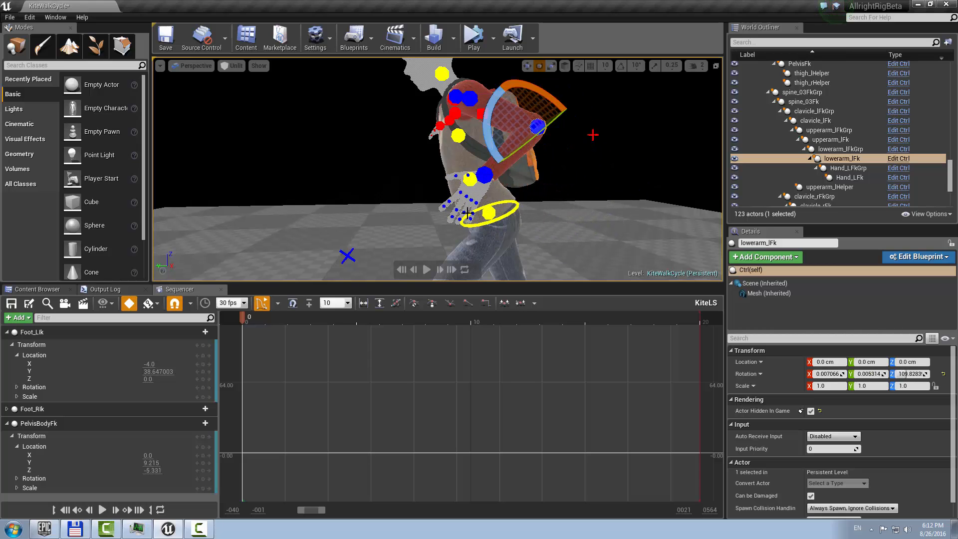
left_click(485, 172)
left_click_drag(436, 148, 431, 201)
Try to rotate the left hand's index_01, index_02 and index_03 controls together to curl the index finger.
left_click_drag(430, 201, 408, 151, "alt")
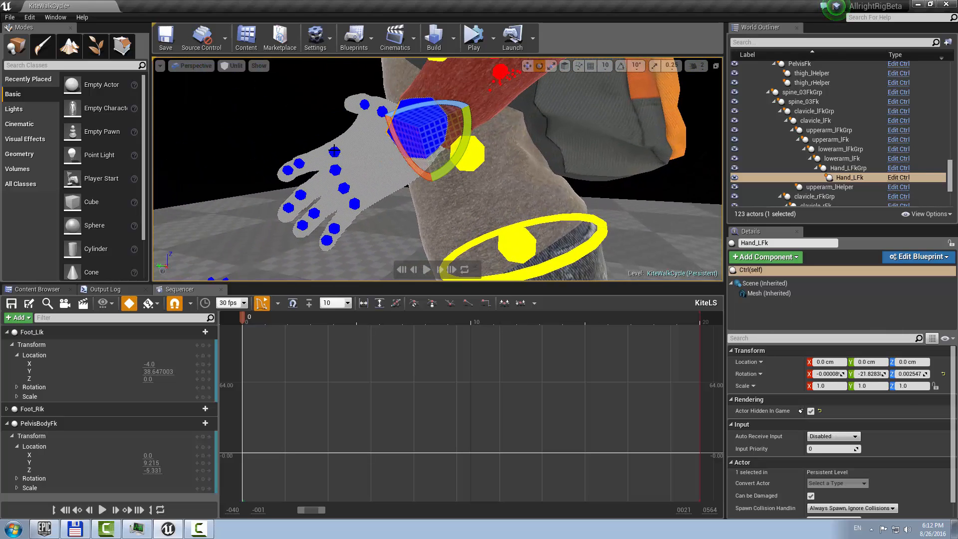
left_click(297, 165)
right_click_drag(434, 208, 423, 113)
key("w")
left_click(319, 119, "ctrl")
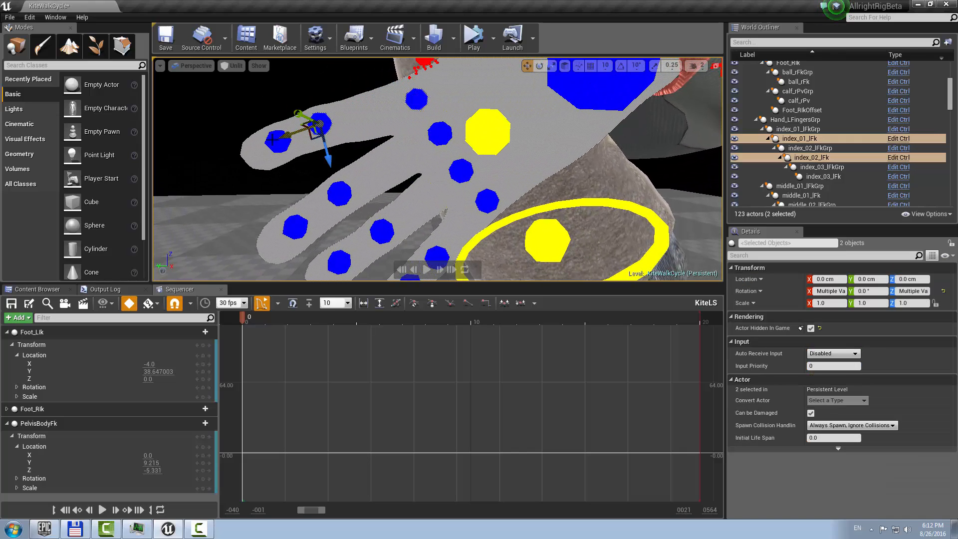
left_click(273, 141, "ctrl")
scroll(325, 175, "down", 5)
scroll(325, 175, "up", 2)
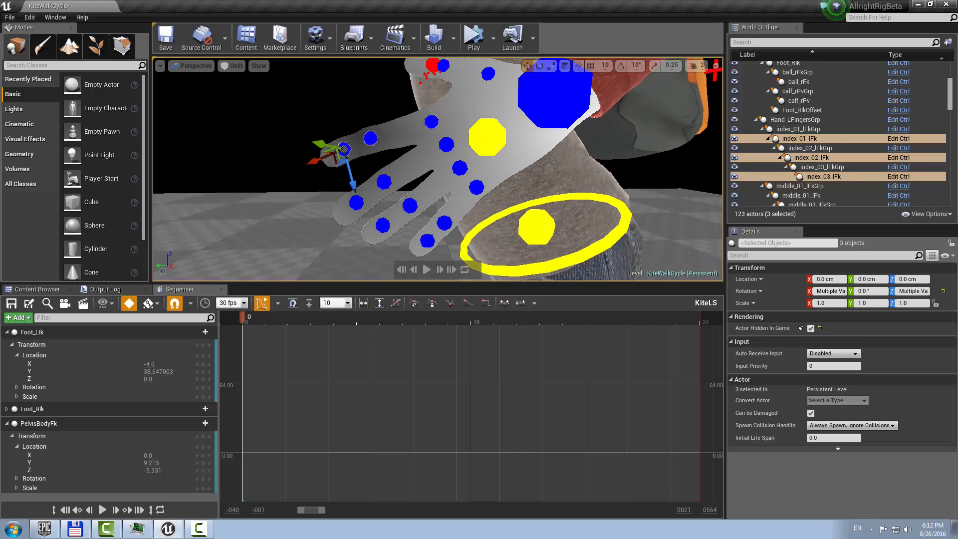
left_click_drag(325, 175, 398, 171, "alt")
key("e")
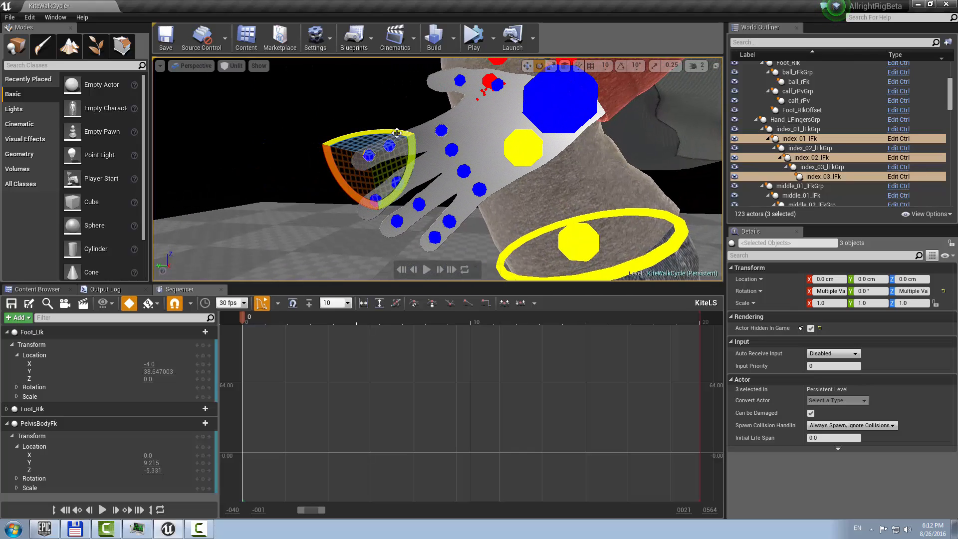
left_click_drag(397, 171, 417, 184, "alt")
left_click_drag(456, 219, 458, 221, "alt")
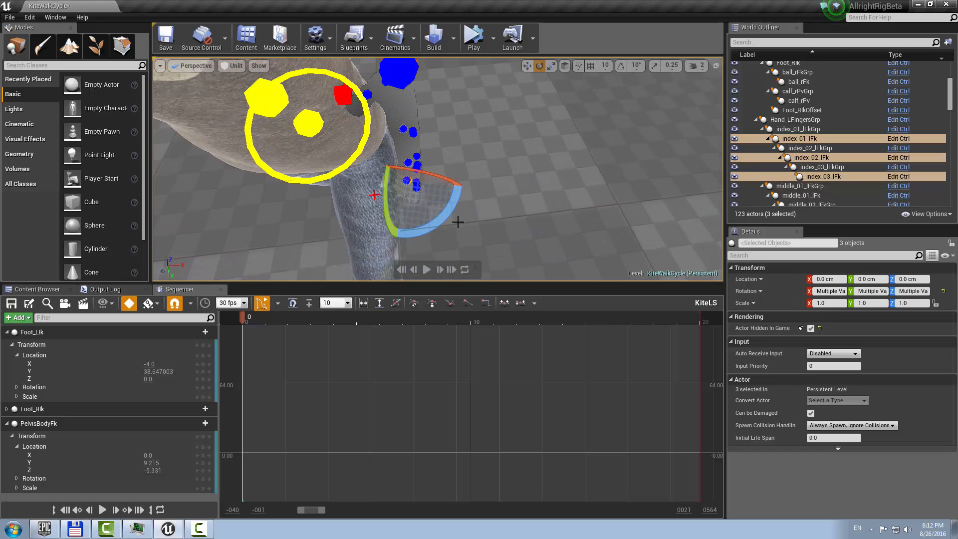
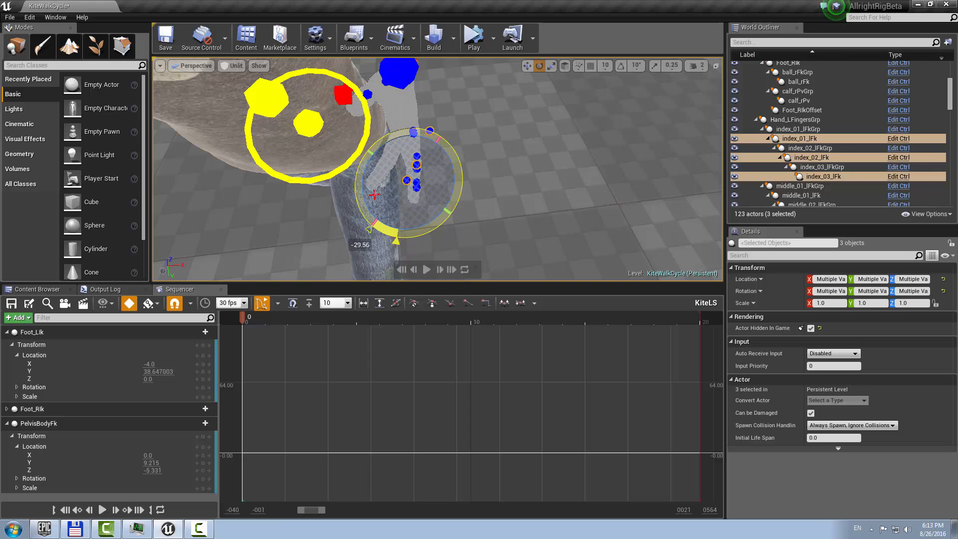
key("ctrl+z")
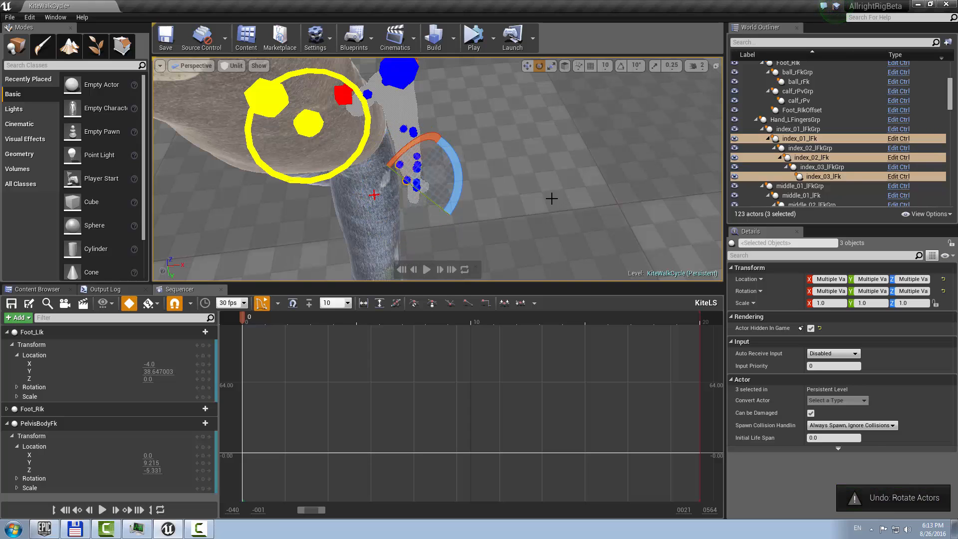
Reset the rotation of the three selected left index finger controls.
left_click(943, 291)
left_click_drag(549, 205, 539, 212, "alt")
right_click_drag(396, 177, 501, 169)
right_click_drag(500, 127, 504, 126)
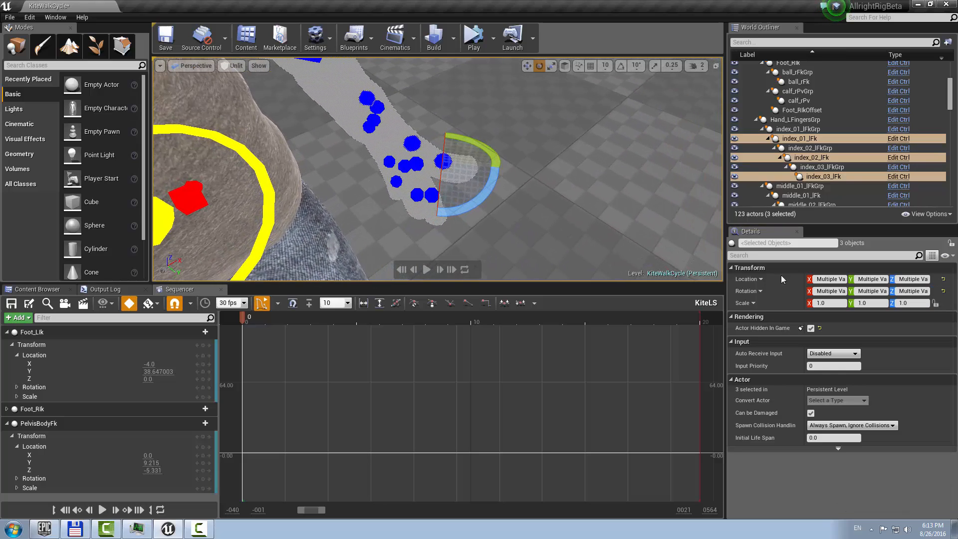
left_click(944, 293)
Select all twelve joint controls of the left index, middle, ring and pinky fingers.
mouse_move(588, 188)
right_mouse_down()
mouse_move(629, 200)
mouse_move(578, 187)
right_mouse_up()
right_click_drag(341, 127, 398, 119)
left_click(393, 158, "ctrl")
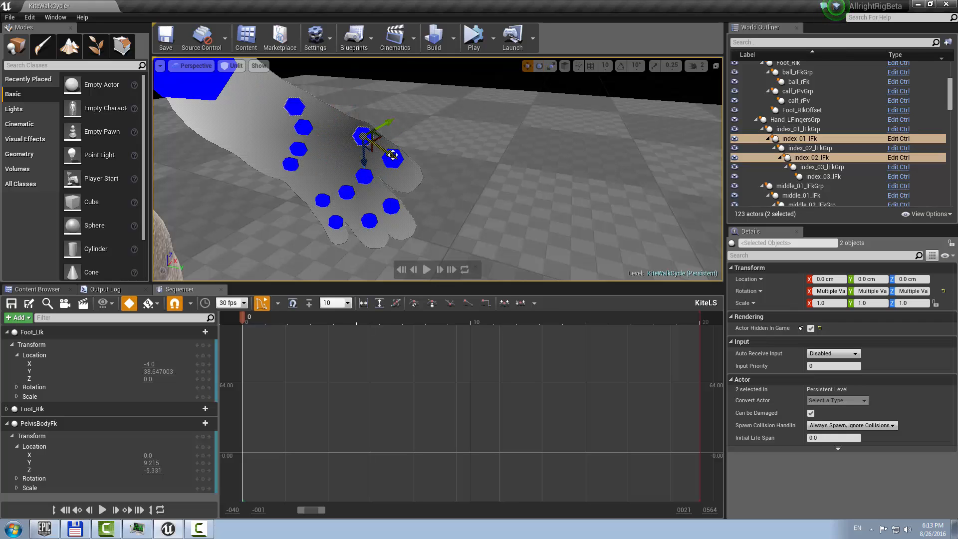
left_click(399, 155, "ctrl")
left_click(305, 129, "ctrl")
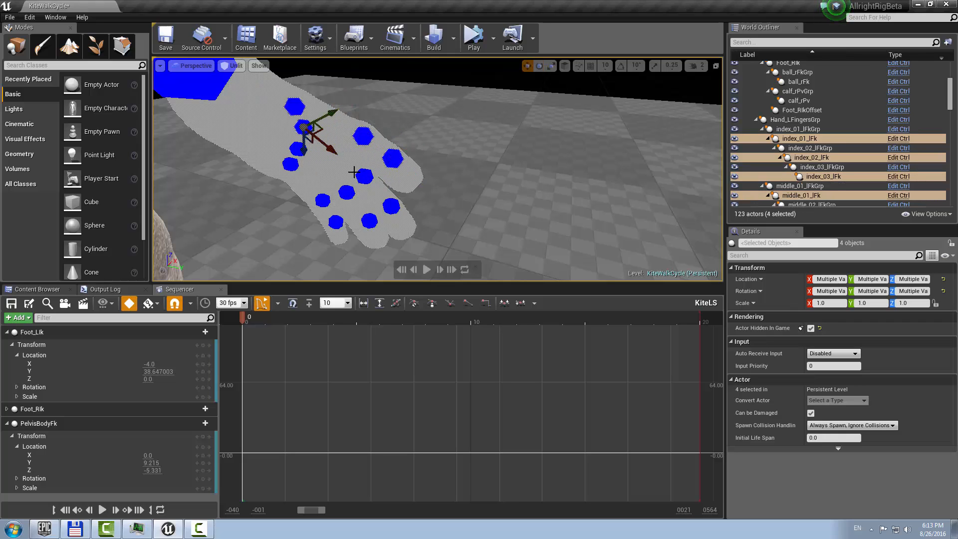
left_click(364, 178, "ctrl")
left_click(364, 221, "ctrl")
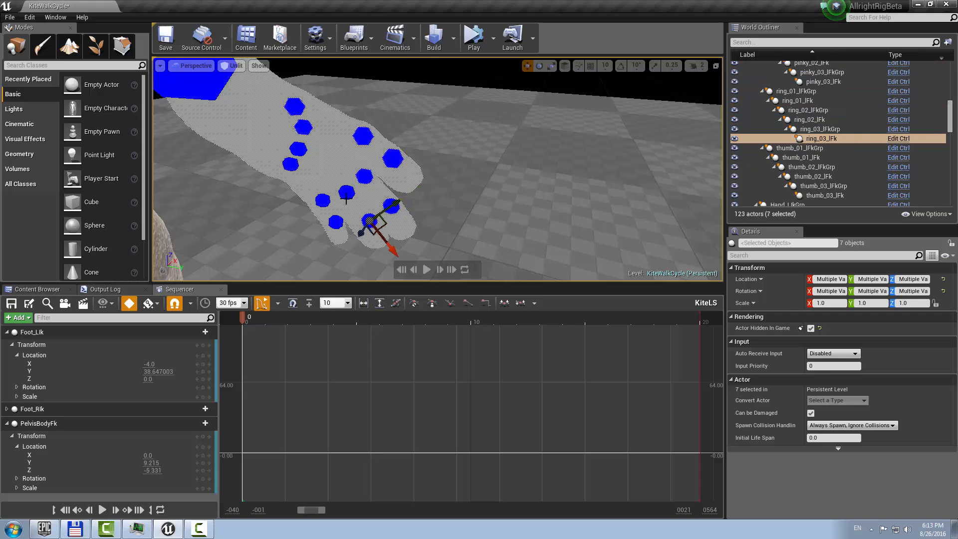
left_click(289, 163, "ctrl")
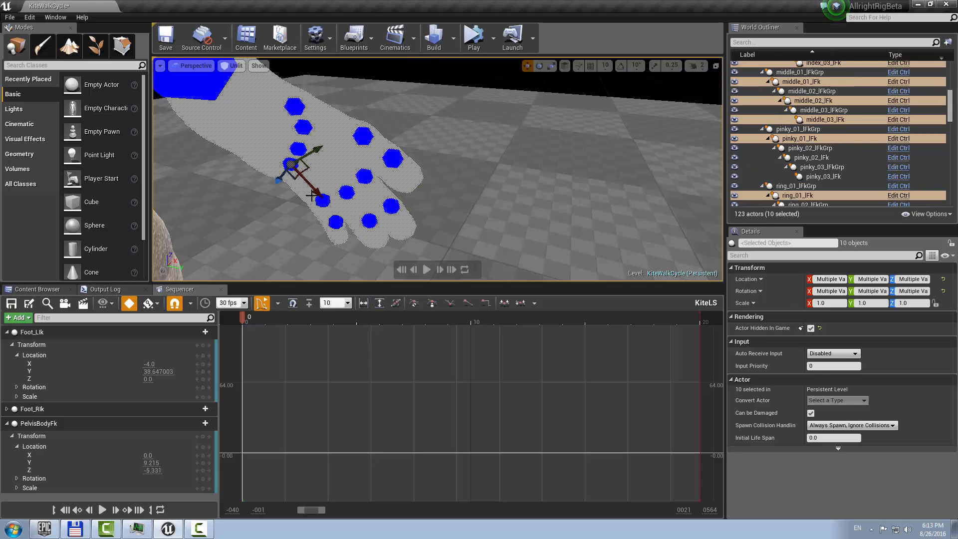
left_click(335, 228, "ctrl")
right_click_drag(335, 228, 302, 244)
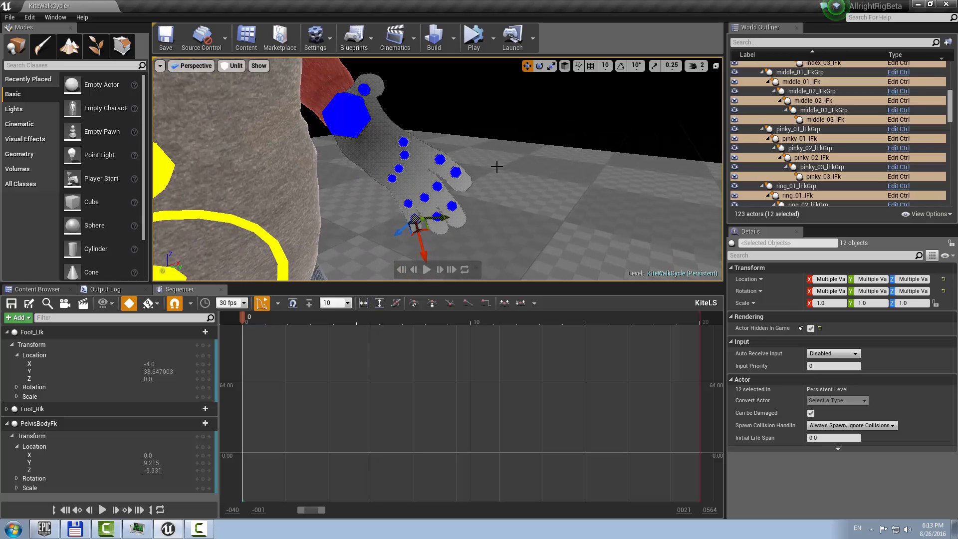
right_click_drag(496, 183, 569, 197)
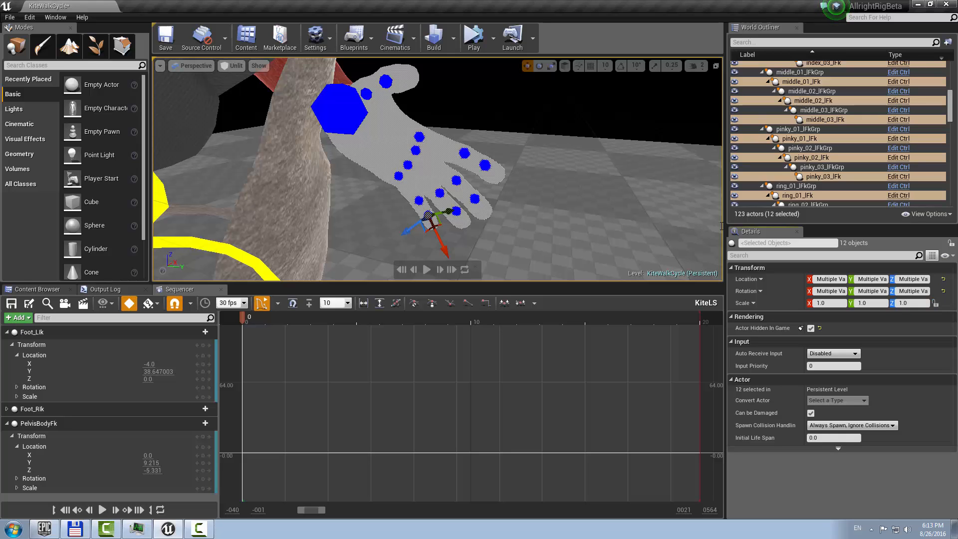
Try to curl the four left fingers by rotating all selected joint controls together.
mouse_move(427, 191)
right_mouse_down()
mouse_move(459, 192)
mouse_move(427, 191)
right_mouse_up()
key("e")
left_click_drag(375, 227, 399, 230)
key("ctrl+z")
Reset the location of the twelve selected finger controls and set their yaw rotation to -20.
left_click(943, 279)
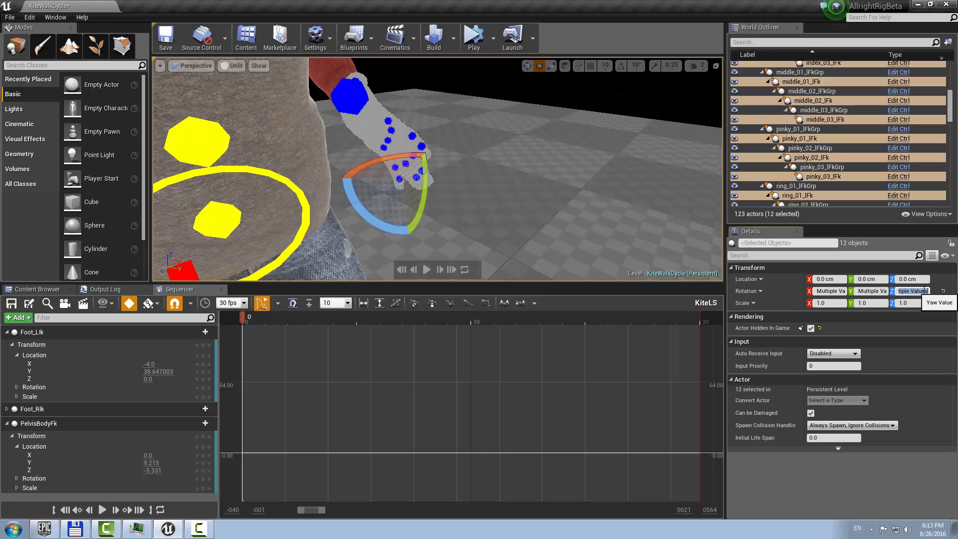
left_click(924, 291)
type("-20")
key("Return")
Rotate the left hand's index base joint by about 10°, and the pinky, ring and middle base joints by about -10°, -6° and -7°.
left_click_drag(475, 162, 372, 140, "alt")
left_click(379, 138)
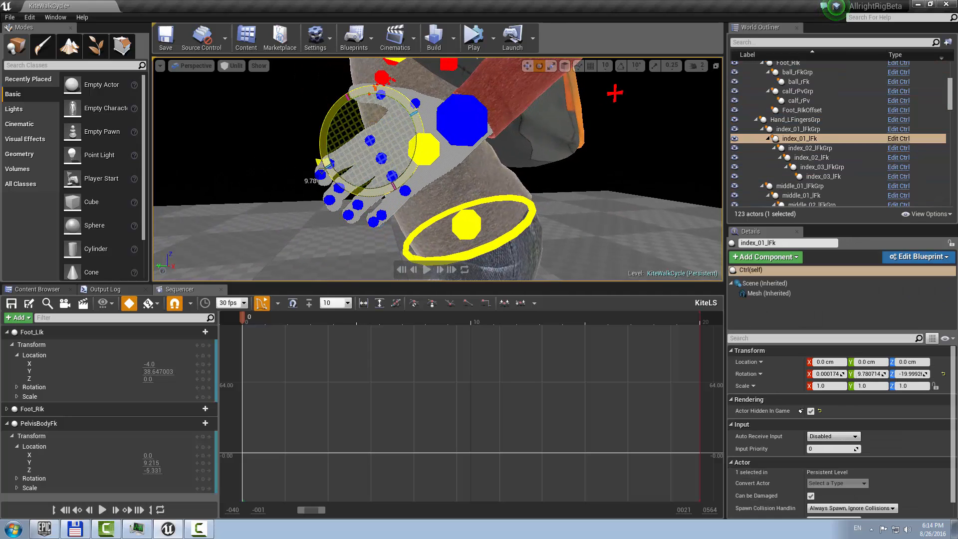
left_click(405, 193)
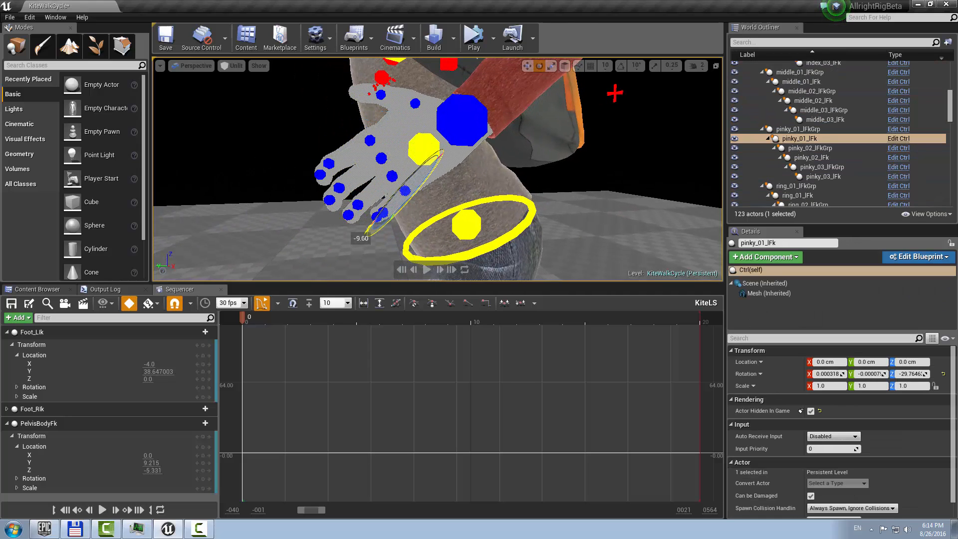
left_click(400, 175)
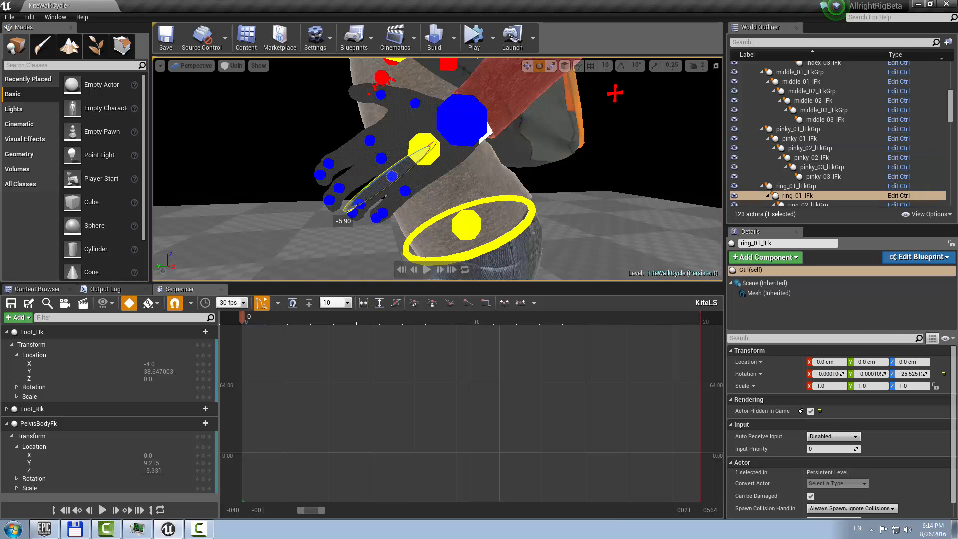
left_click(387, 142)
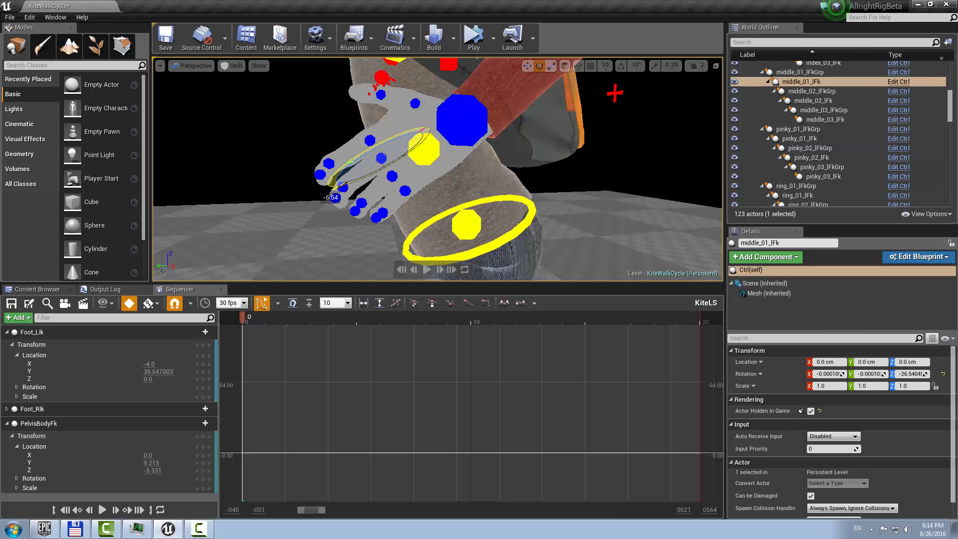
left_click_drag(344, 185, 346, 184)
Rotate the left thumb to complete the hand pose, and clear the selection.
left_click_drag(346, 184, 369, 190, "alt")
left_click(405, 178)
left_click_drag(405, 128, 362, 143)
left_click(344, 194)
left_click_drag(449, 144, 496, 147, "alt")
scroll(512, 138, "down", 5)
left_click(513, 139)
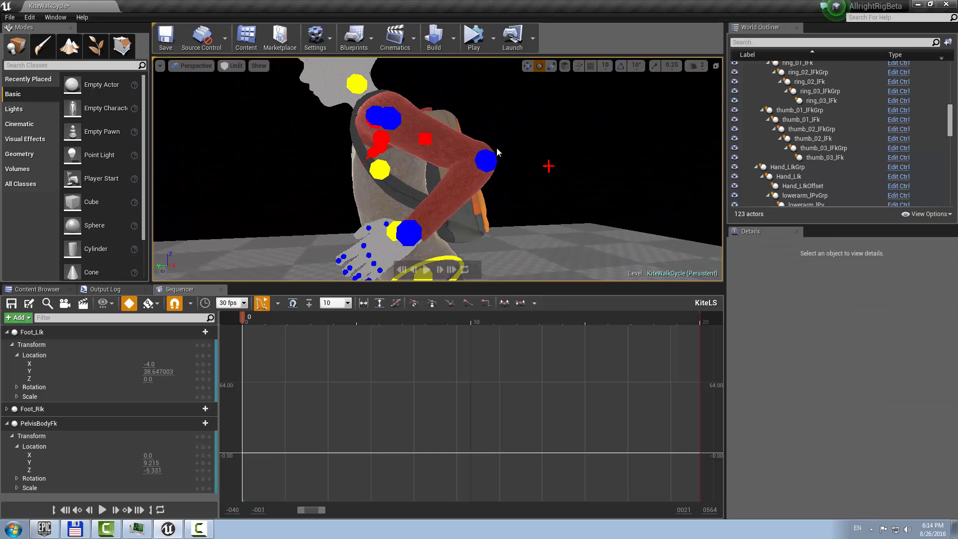
Select the upperarm_lFk, lowerarm_lFk and Hand_LFk controls together.
left_click(393, 121)
scroll(496, 193, "down", 4)
left_click_drag(496, 193, 461, 180, "alt")
left_click(502, 142, "ctrl")
left_click(454, 188, "ctrl")
scroll(454, 188, "up", 3)
right_click_drag(462, 180, 447, 273, "alt")
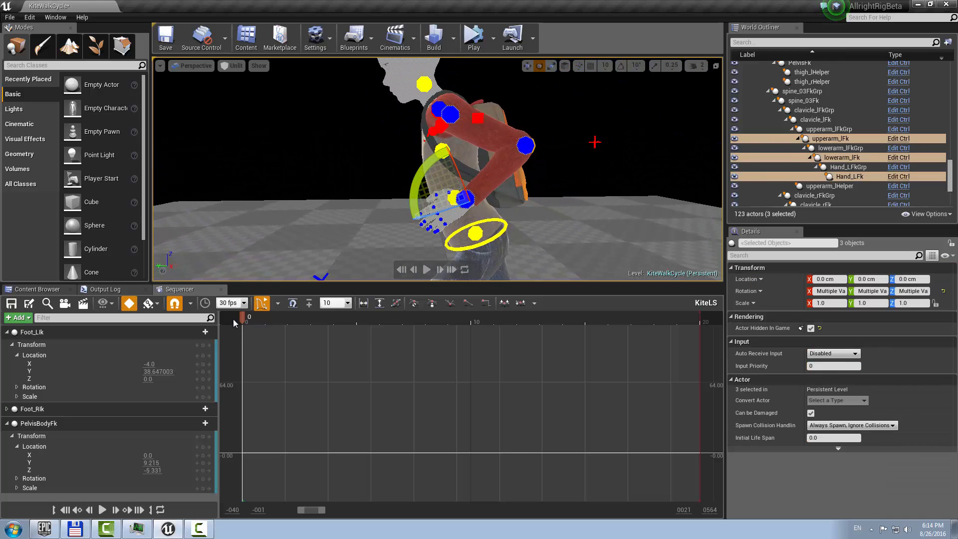
Switch the sequence from the curve editor to the keyframe view and collapse the Foot_LIk and PelvisBodyFk tracks.
left_click(262, 302)
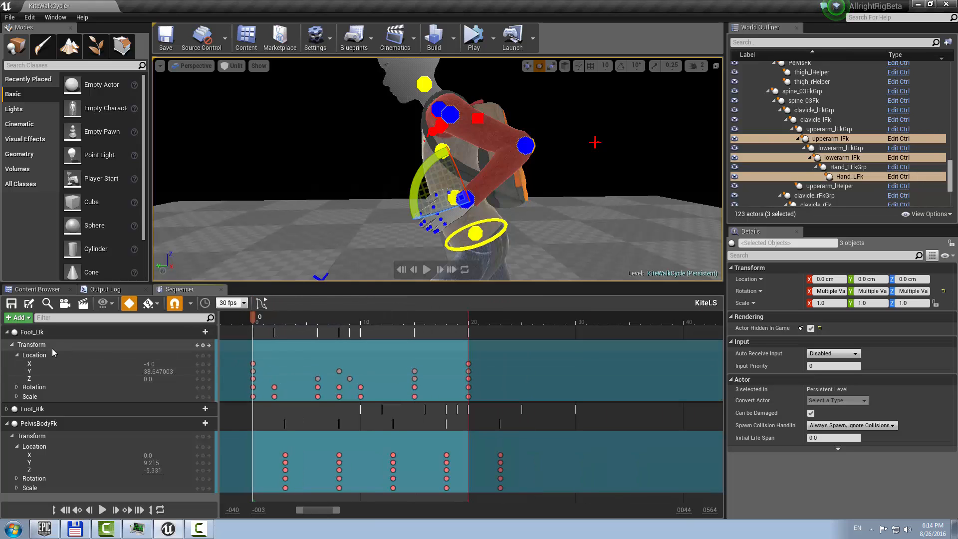
left_click(11, 345)
left_click(7, 331)
left_click(6, 361)
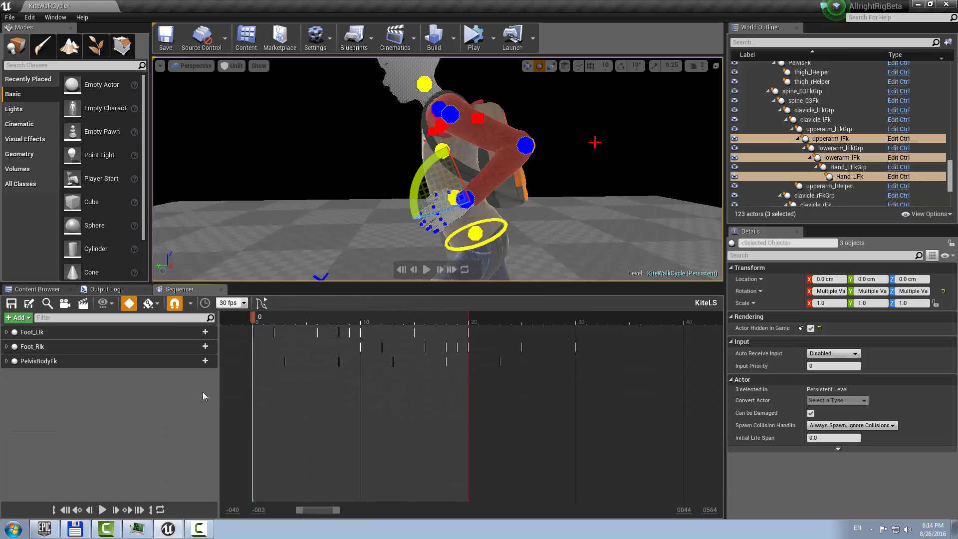
Key the selected left upper arm, lower arm and hand controls at frames 0, 10 and 20.
middle_click_drag(595, 142, 600, 139, "alt")
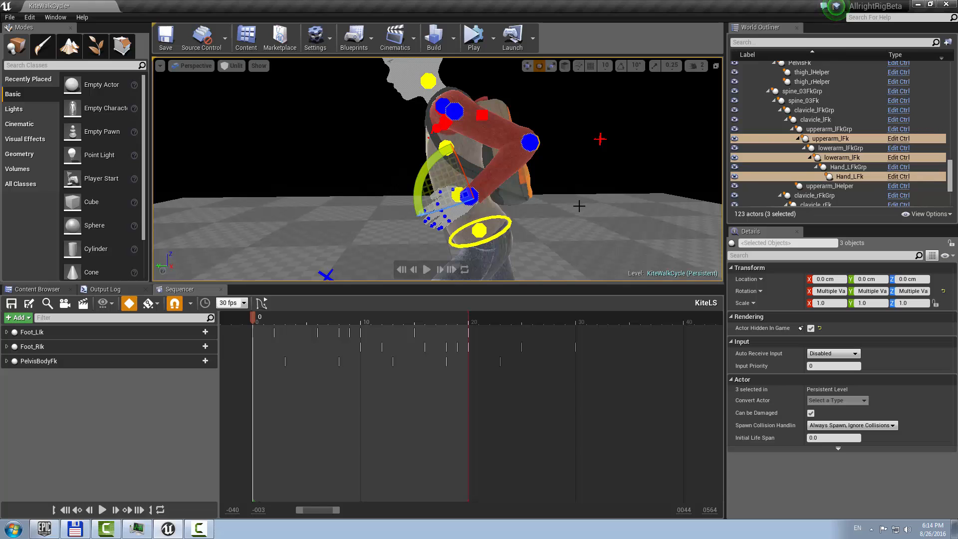
key("s")
left_click_drag(263, 316, 360, 324)
key("s")
left_click_drag(529, 223, 633, 222, "alt")
key("s")
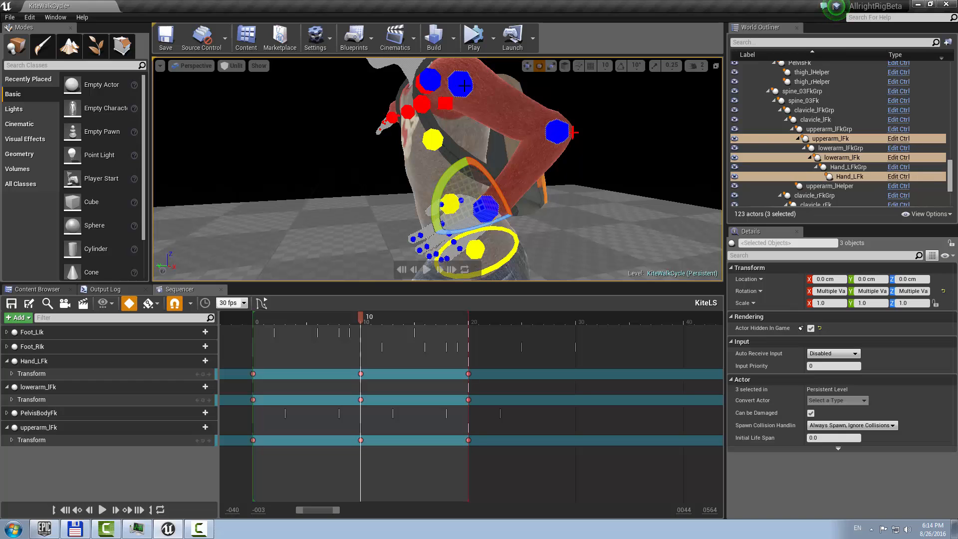
At frame 10, swing the left upper arm forward and rotate the lower arm so the hand rises in front of the chest.
left_click(470, 83)
left_click_drag(589, 162, 561, 170, "alt")
mouse_move(486, 134)
left_mouse_down()
mouse_move(492, 147)
mouse_move(485, 138)
left_mouse_up()
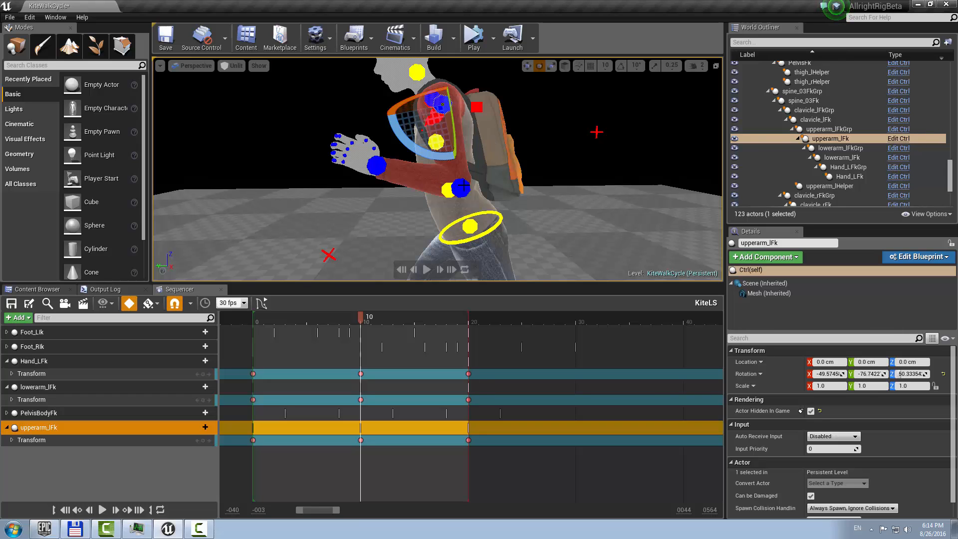
left_click(460, 189)
left_click_drag(416, 200, 440, 154)
left_click(382, 144)
Key the forward pose of upperarm_lFk, lowerarm_lFk and Hand_LFk at frame 10, clear the selection and scrub the timeline.
left_click(443, 106)
left_click(461, 188, "ctrl")
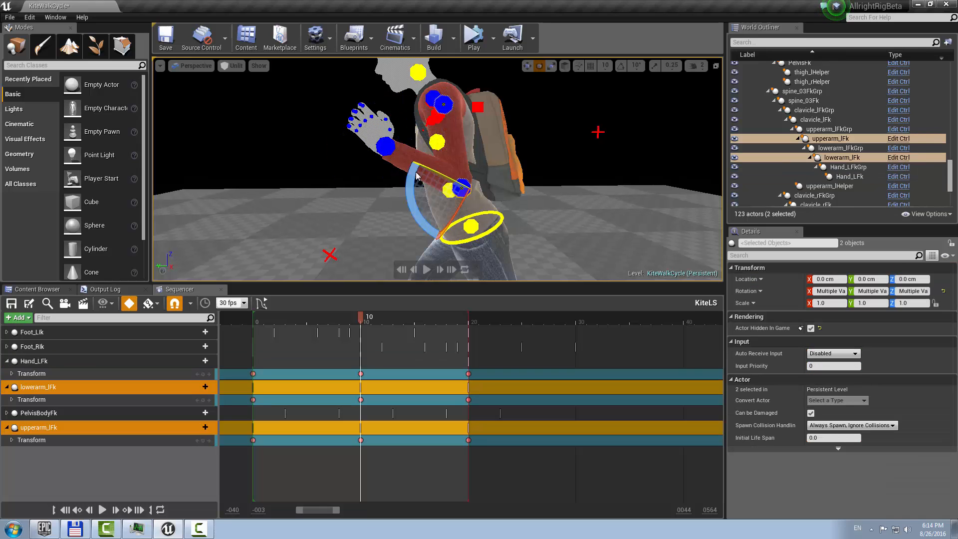
left_click(386, 145, "ctrl")
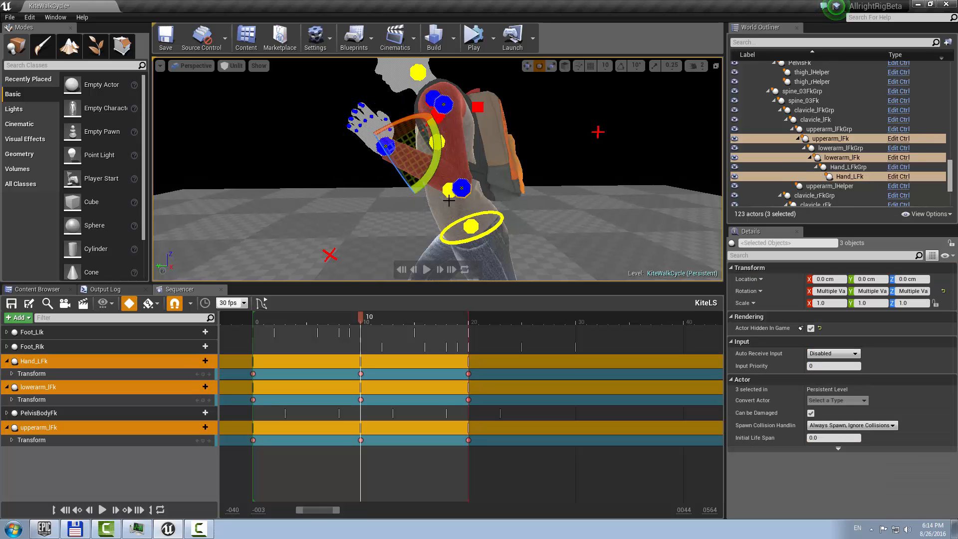
left_click(326, 483)
left_click_drag(361, 318, 355, 348)
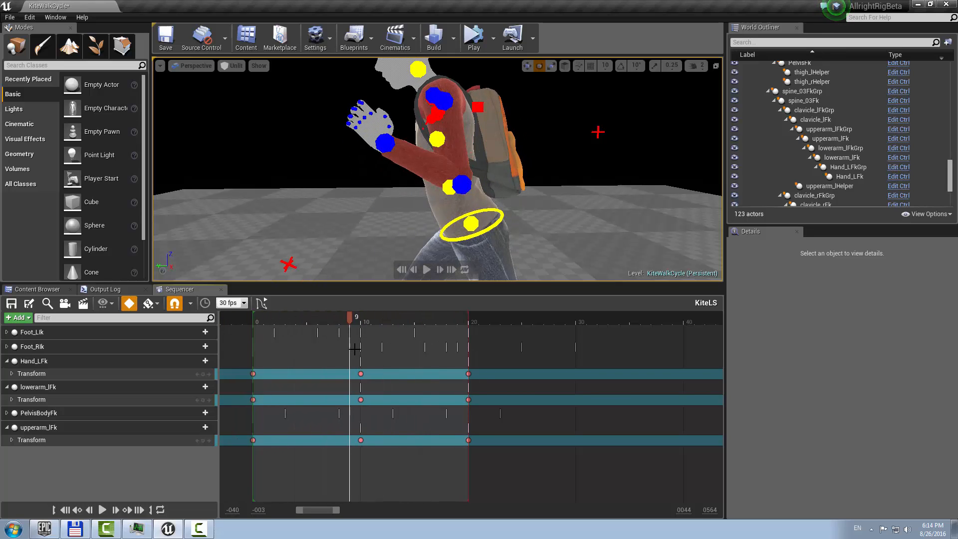
key("s")
Play back the cycle to review the left arm swing with the whole character in view, and stop it.
right_click_drag(372, 219, 359, 247)
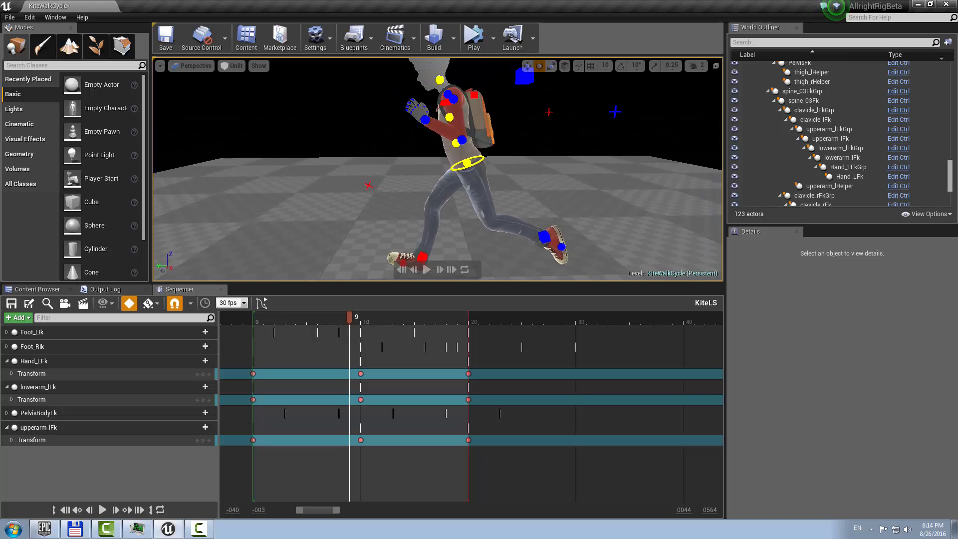
left_click(102, 509)
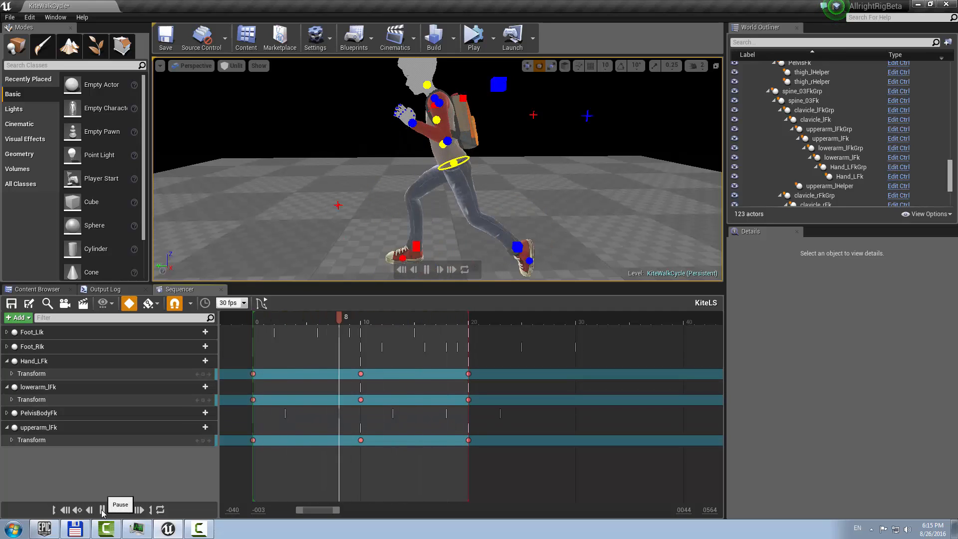
left_click(102, 509)
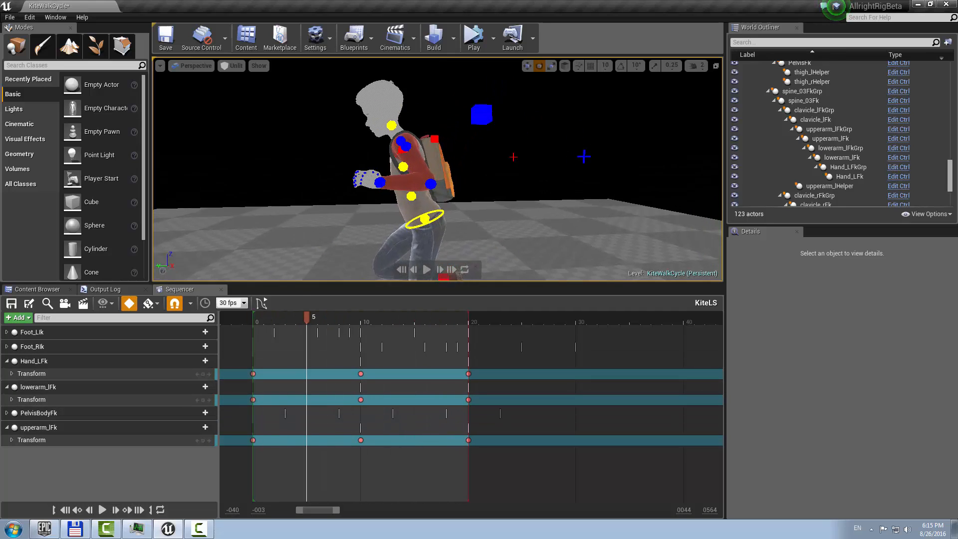
Set the pre-infinity and post-infinity extrapolation of the upperarm_lFk Transform section to Cycle.
left_click(294, 429)
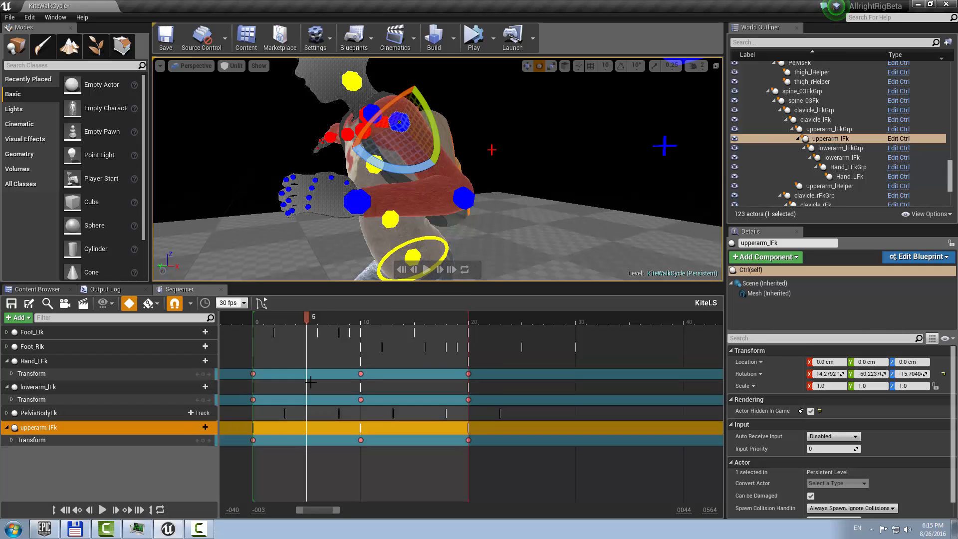
left_click_drag(301, 316, 274, 342)
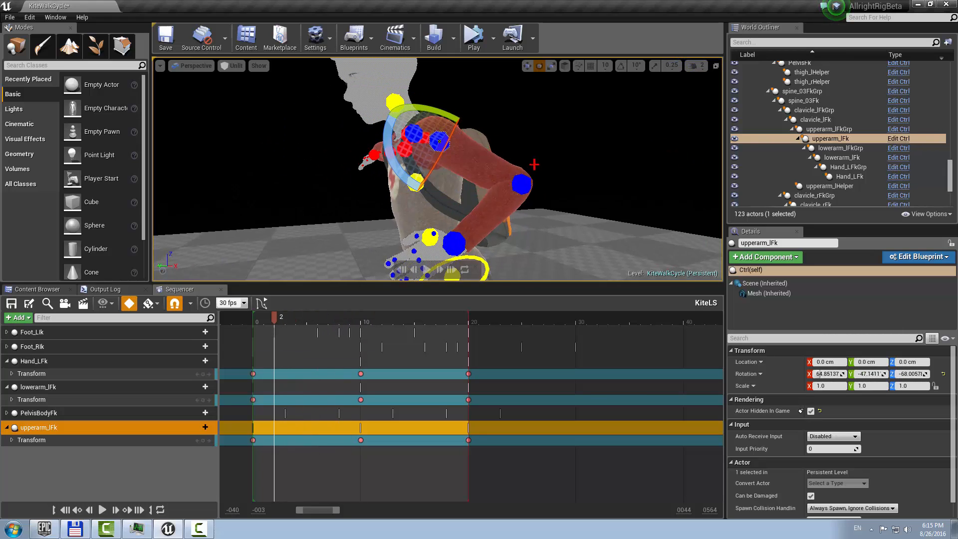
right_click_drag(377, 463, 428, 464)
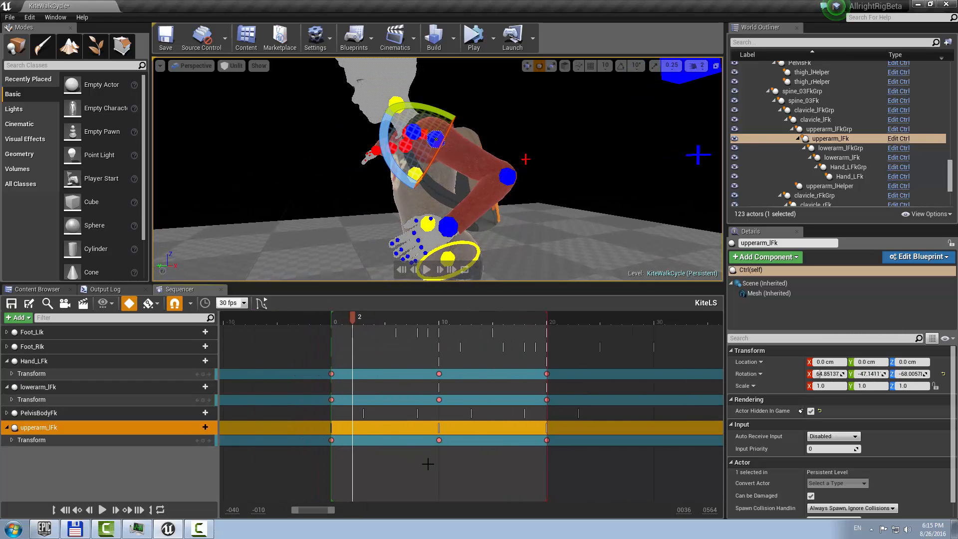
left_click_drag(318, 437, 573, 457)
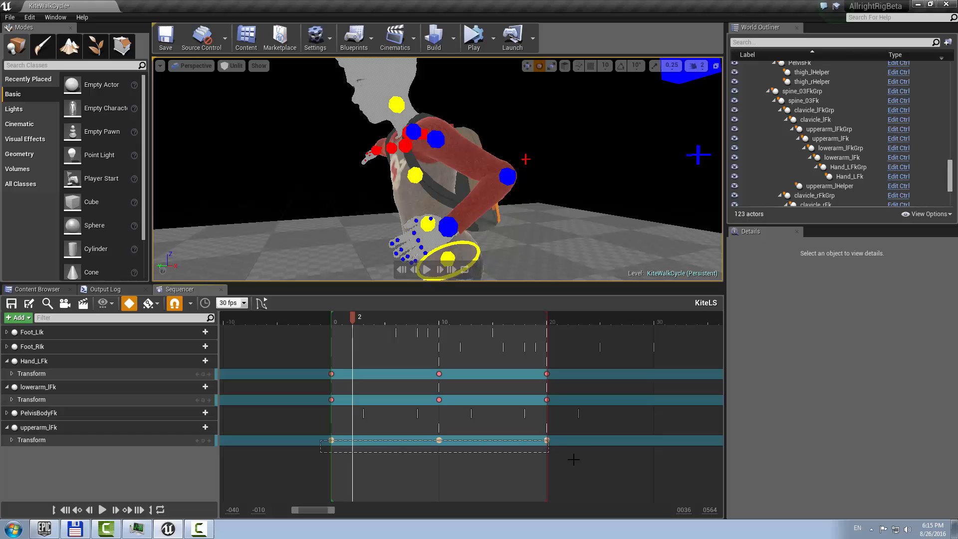
right_click(332, 441)
left_click(285, 443)
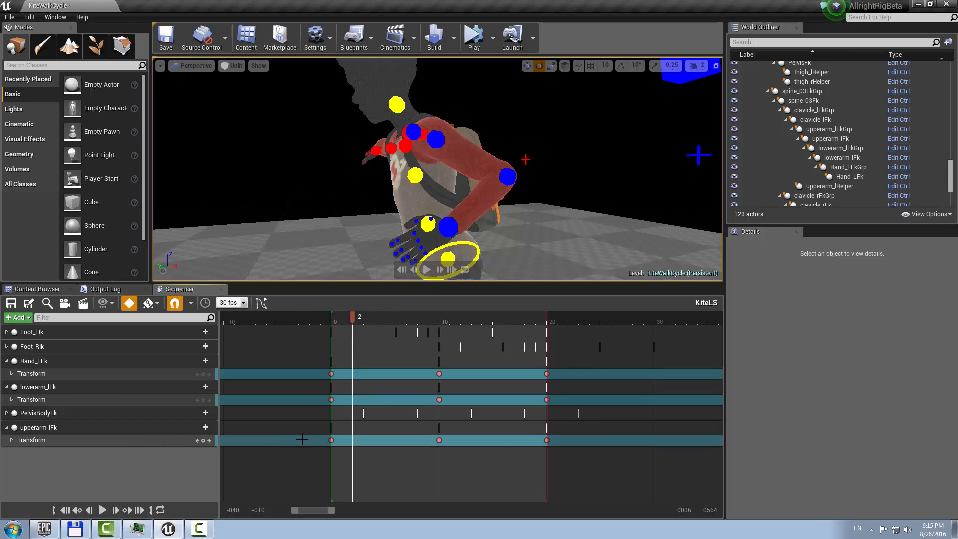
right_click(303, 438)
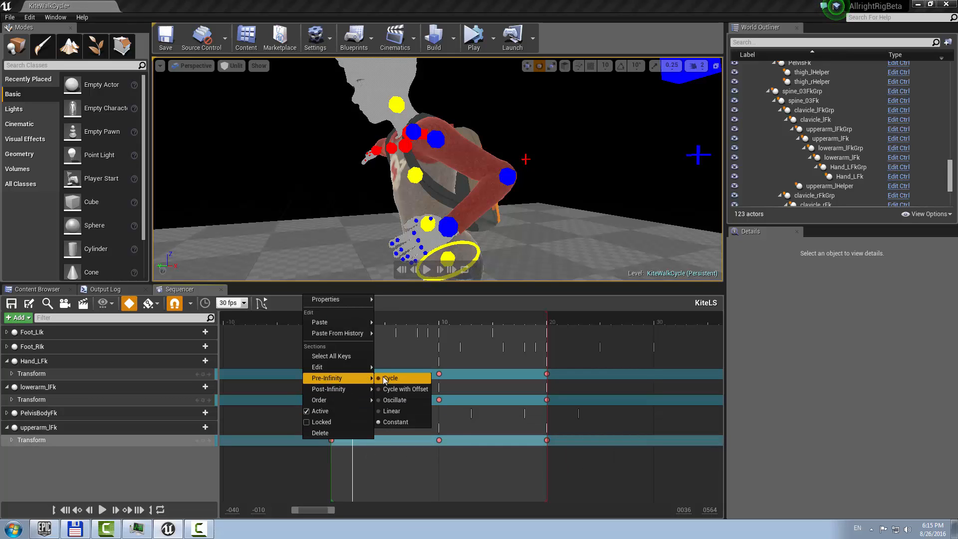
mouse_move(330, 392)
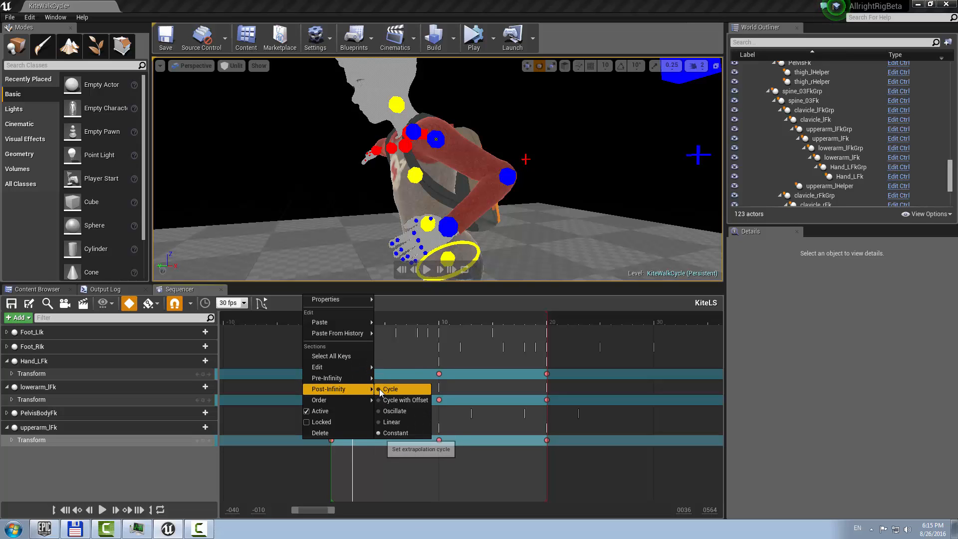
Set both pre-infinity and post-infinity to Cycle on the lowerarm_lFk and Hand_LFk Transform sections.
left_click(299, 399)
right_click(298, 399)
mouse_move(326, 359)
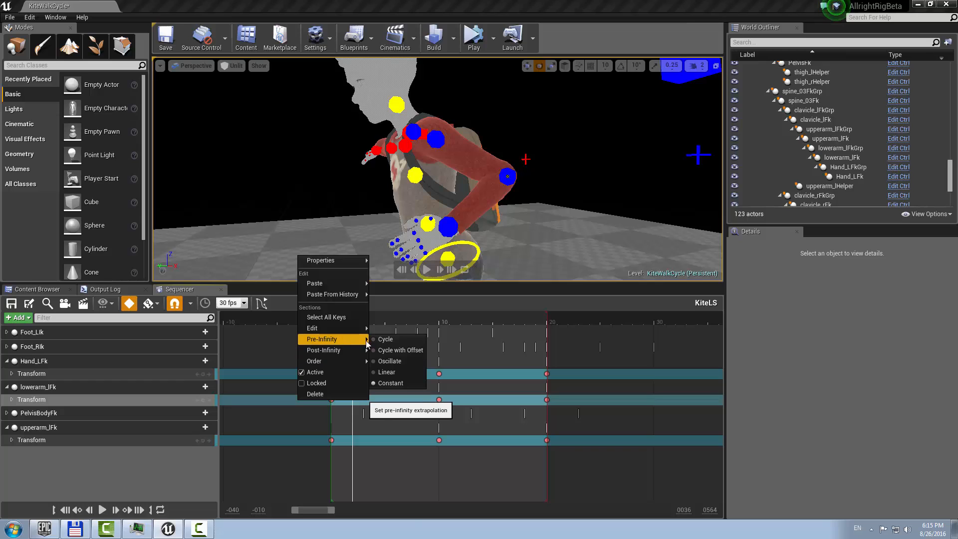
left_click(385, 349)
right_click(313, 372)
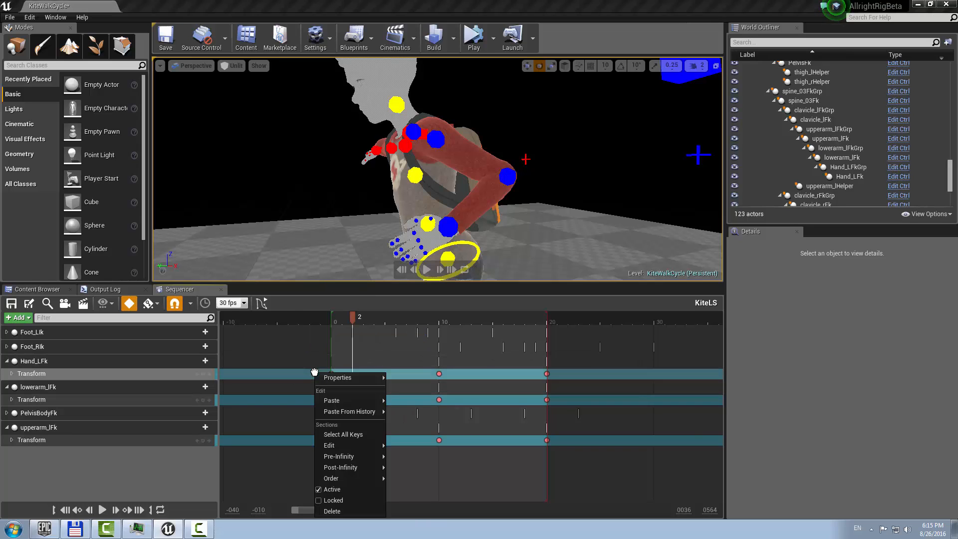
mouse_move(321, 444)
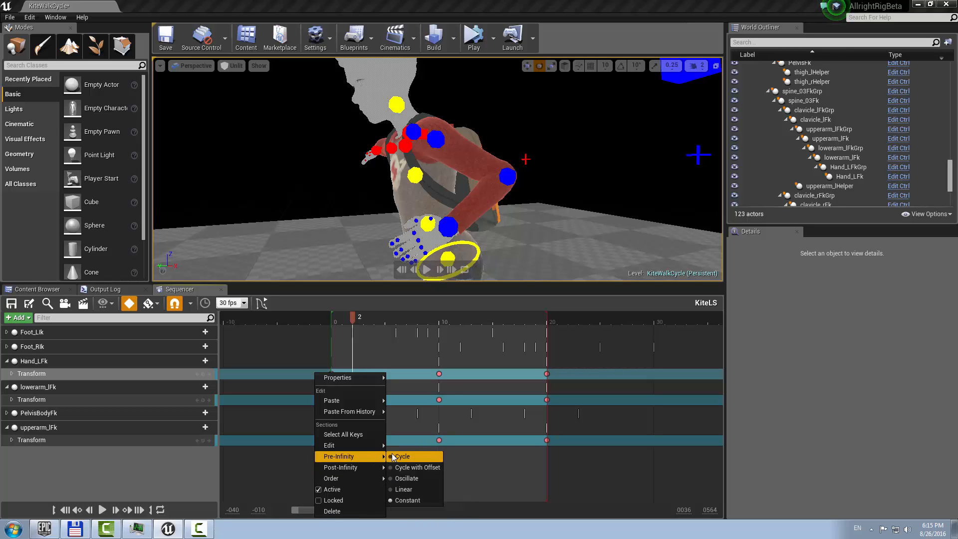
mouse_move(366, 468)
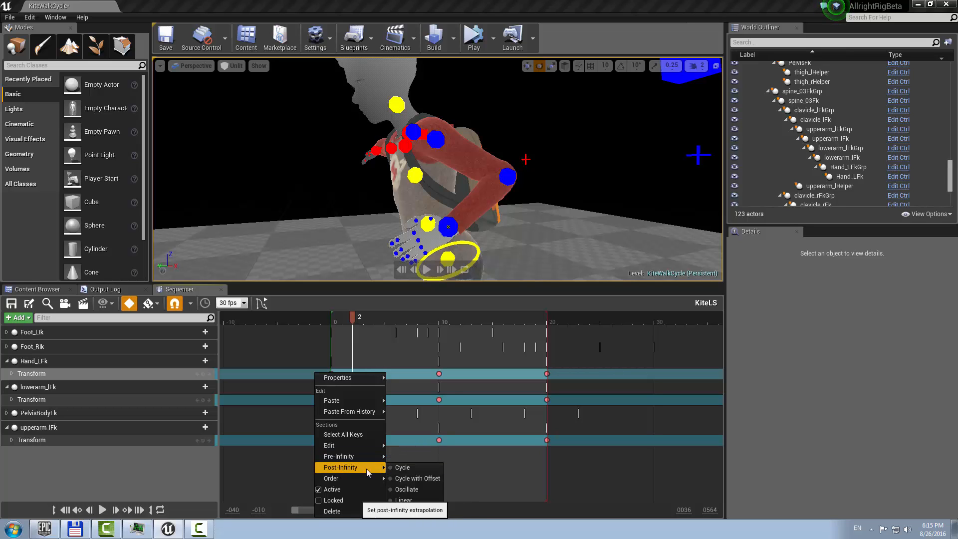
left_click(298, 467)
Shift all lowerarm_lFk Transform keys one frame later, to frames 1, 11 and 21.
left_click_drag(377, 329, 332, 355)
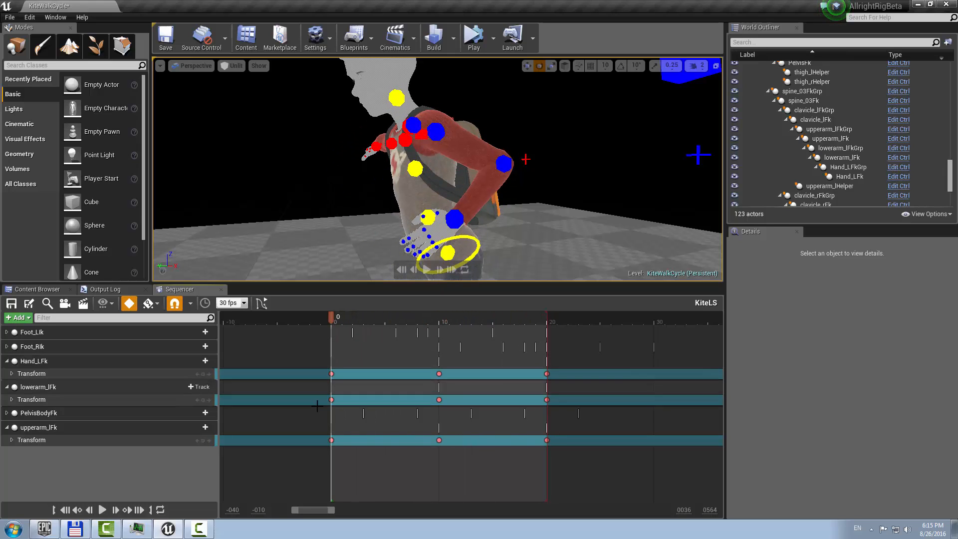
left_click(502, 163)
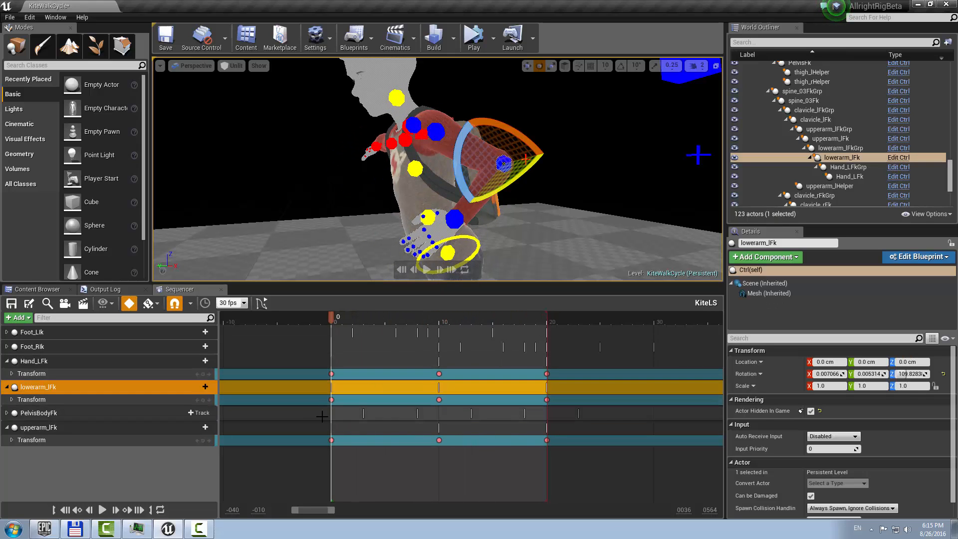
left_click(406, 402)
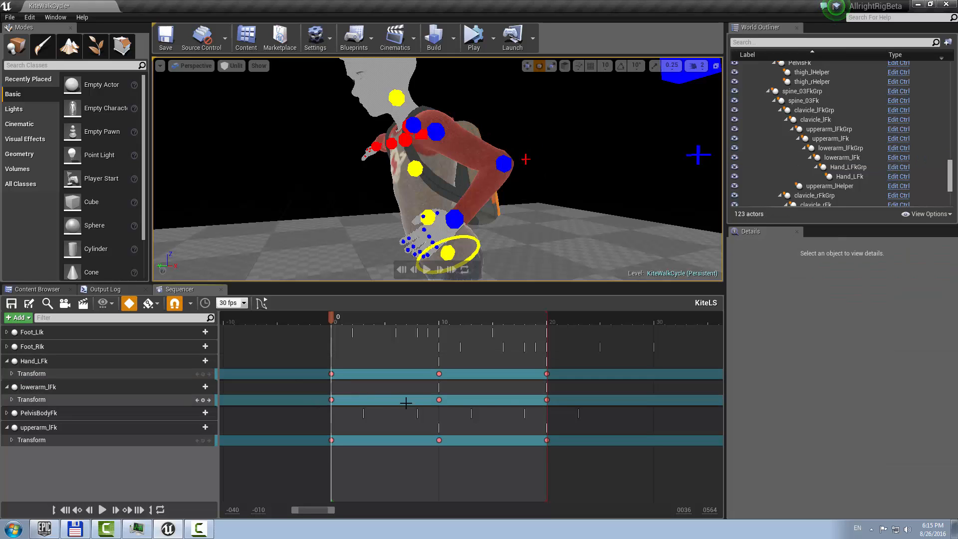
left_click_drag(562, 401, 546, 400)
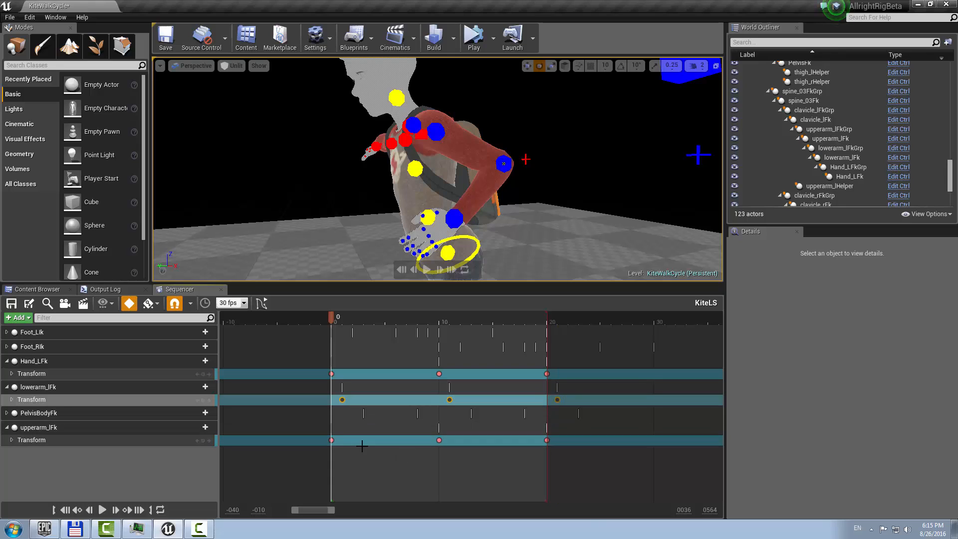
left_click_drag(323, 444, 547, 439)
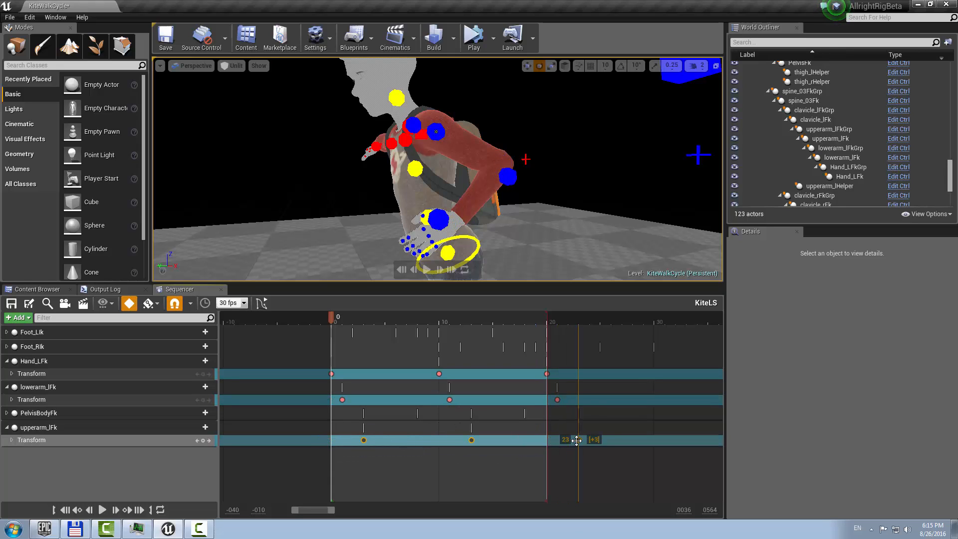
left_click_drag(576, 440, 579, 440)
key("ctrl+z")
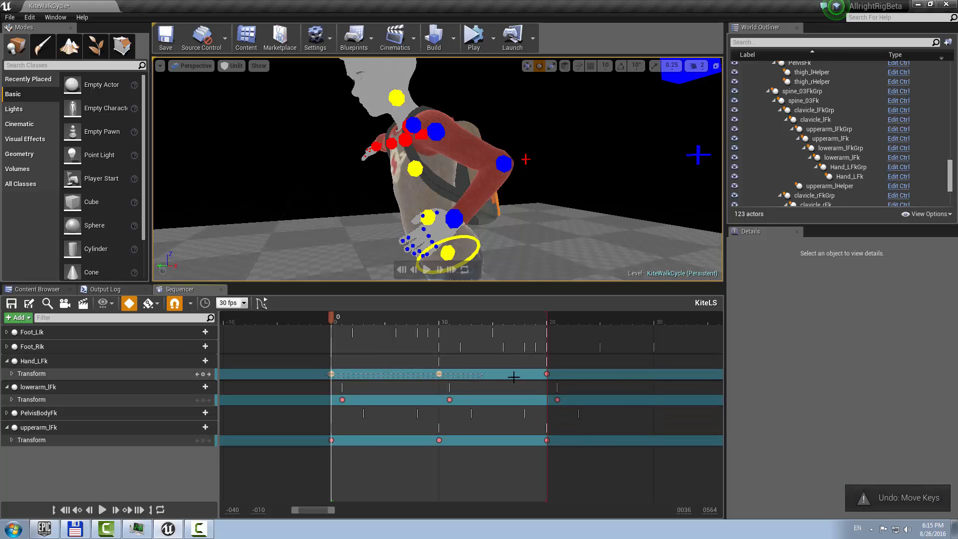
Shift the Hand_LFk Transform keys two frames later, to frames 2, 12 and 22, and scrub through the cycle.
left_click_drag(514, 376, 551, 375)
left_click_drag(440, 374, 460, 374)
left_click(398, 319)
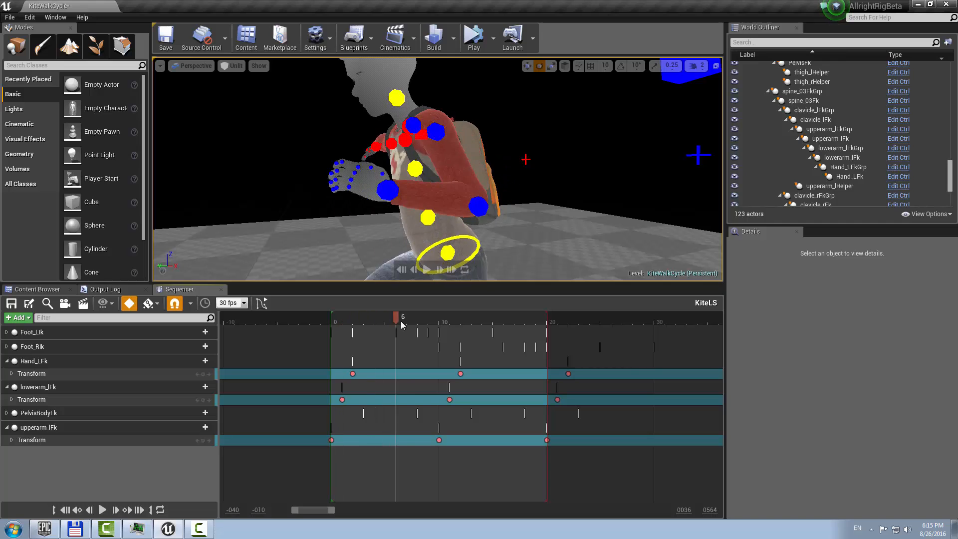
left_click_drag(400, 321, 514, 349)
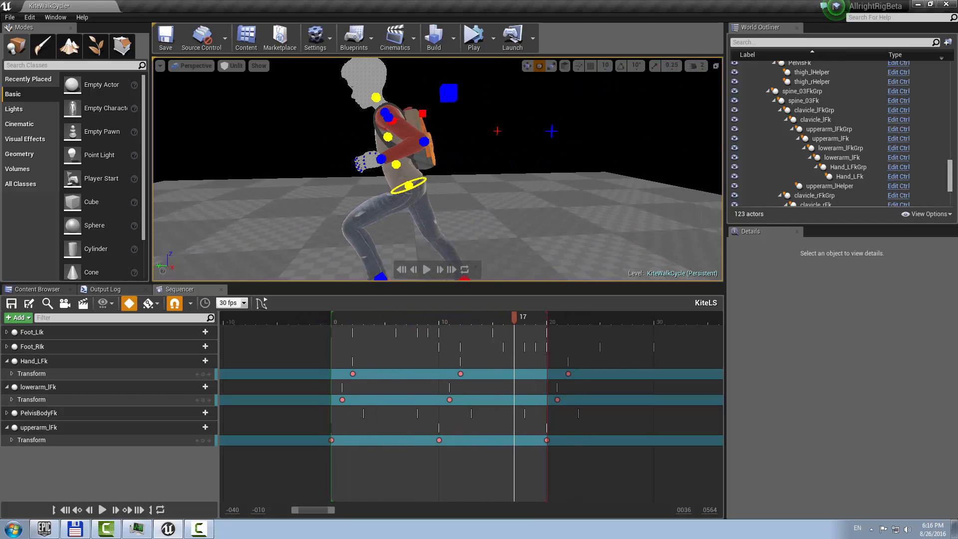
Shift the keys of all three left arm tracks one frame later, so upperarm_lFk starts at 1, lowerarm_lFk at 2 and Hand_LFk at 3.
left_click_drag(443, 391, 608, 482)
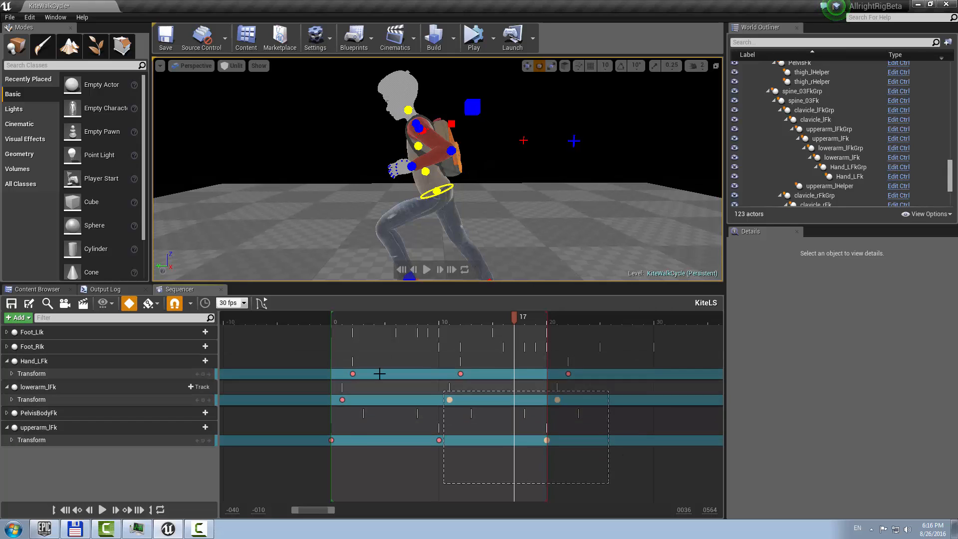
mouse_move(379, 373)
left_mouse_down()
mouse_move(319, 363)
mouse_move(363, 374)
left_mouse_up()
left_click(342, 317)
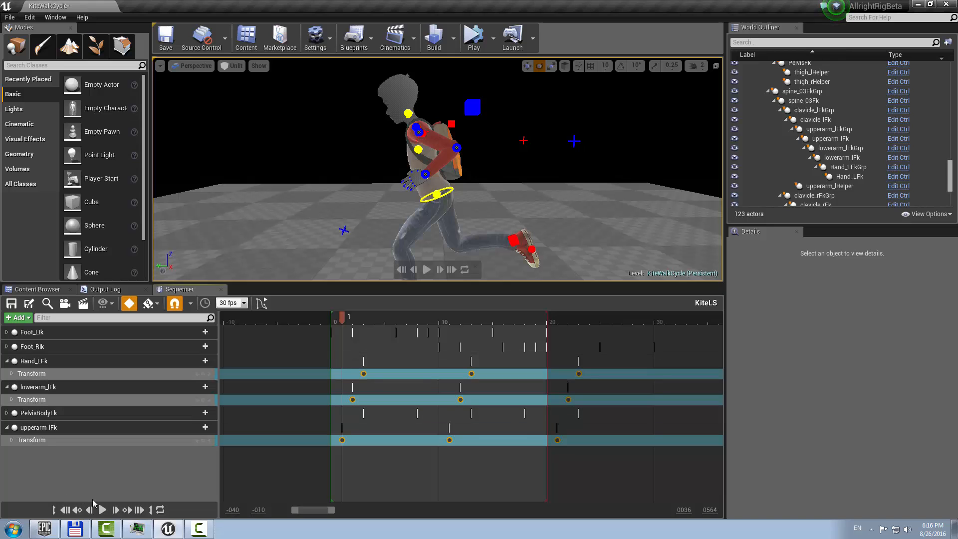
Play back the cycle, stop it, and examine the left arm pose from the front and the side at frame 0.
left_click(101, 510)
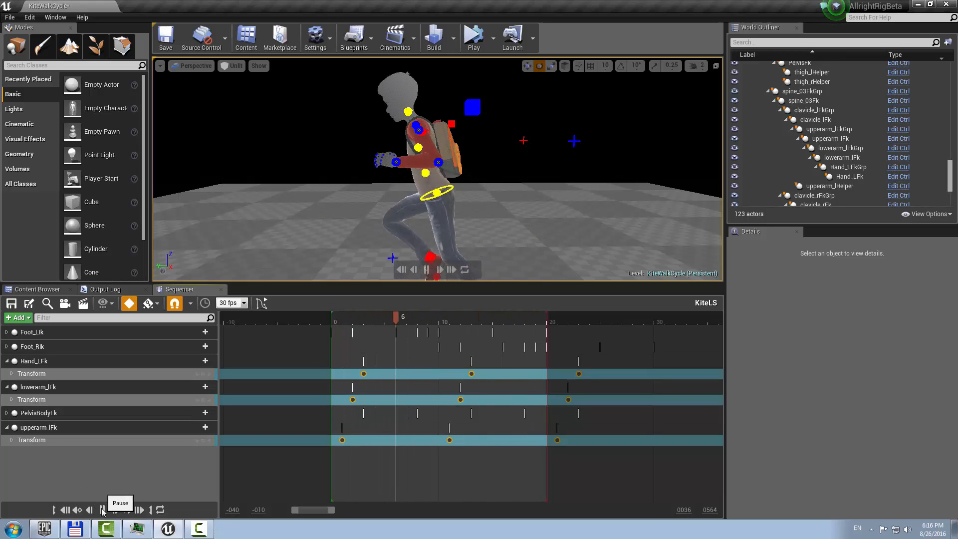
left_click(102, 511)
right_click_drag(379, 215, 559, 210)
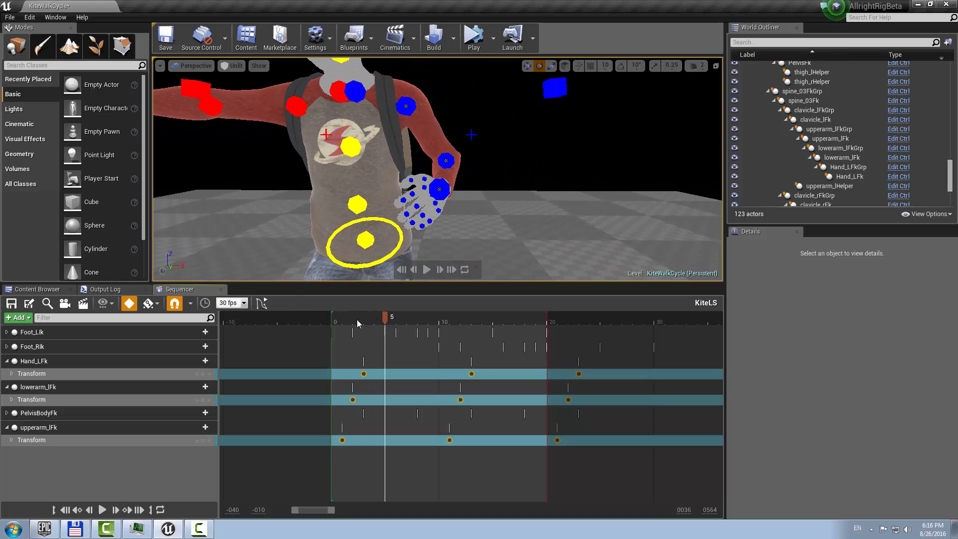
left_click_drag(357, 319, 331, 359)
right_click_drag(439, 224, 329, 215)
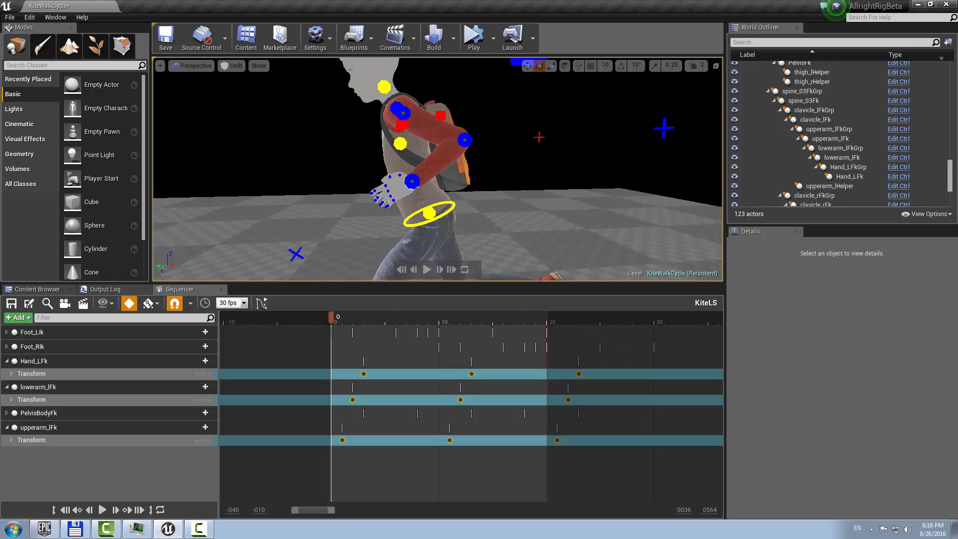
right_click_drag(464, 276, 455, 275)
Open the left elbow at frame 6 by rotating lowerarm_lFk to about 96.18° on Z and key it.
left_click_drag(287, 321, 373, 333)
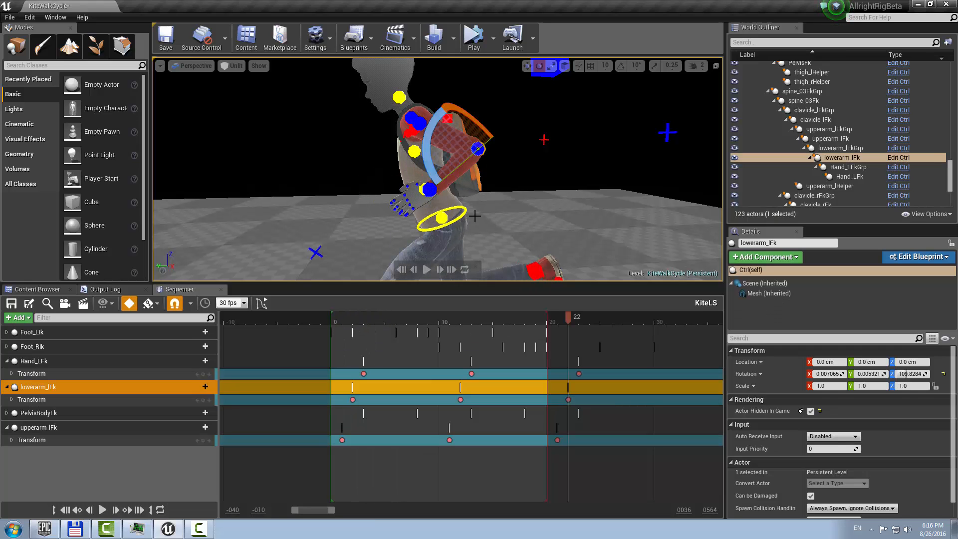
left_click_drag(568, 318, 399, 343)
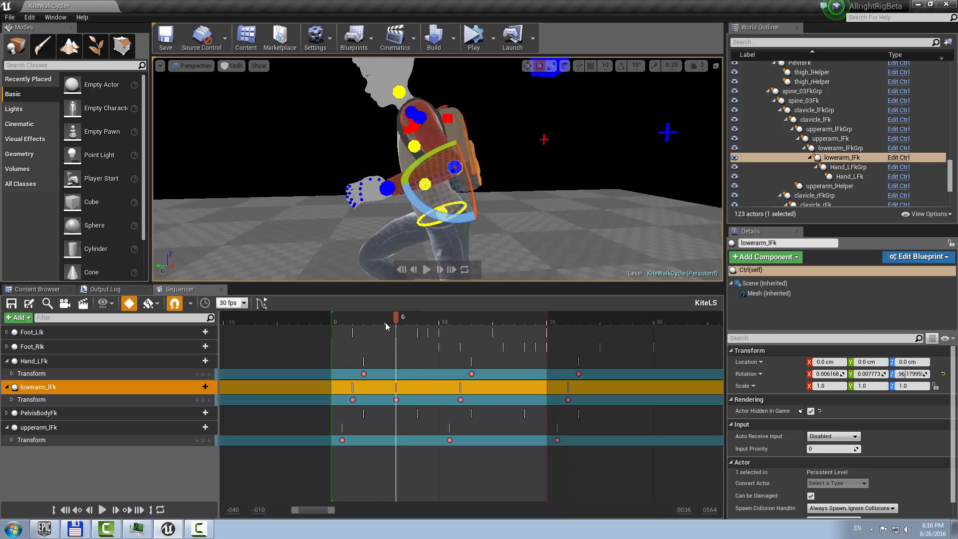
Scrub and play back the cycle with the selection cleared to review the left elbow motion on the whole character, and stop playback.
left_click_drag(385, 325, 471, 370)
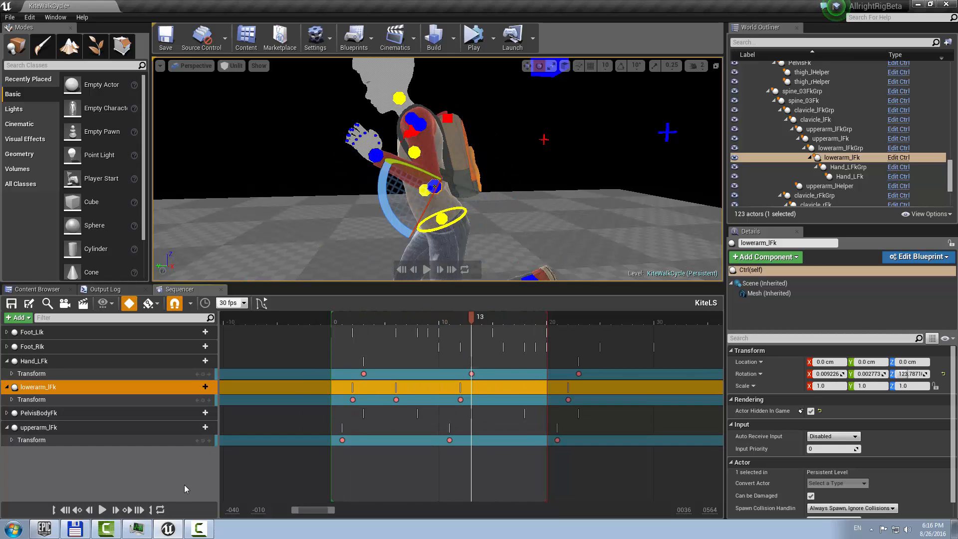
left_click(104, 509)
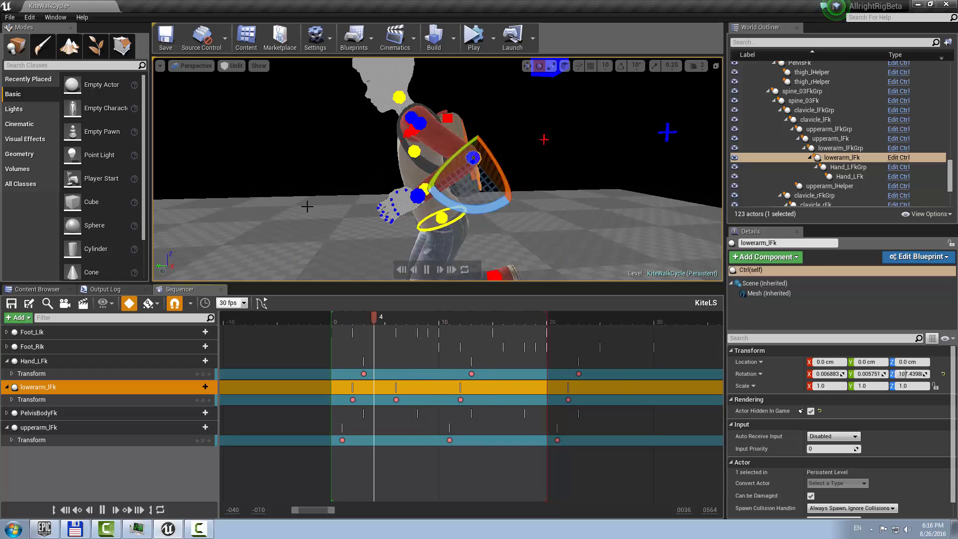
left_click(322, 177)
key("s")
right_click_drag(322, 177, 335, 199)
key("a")
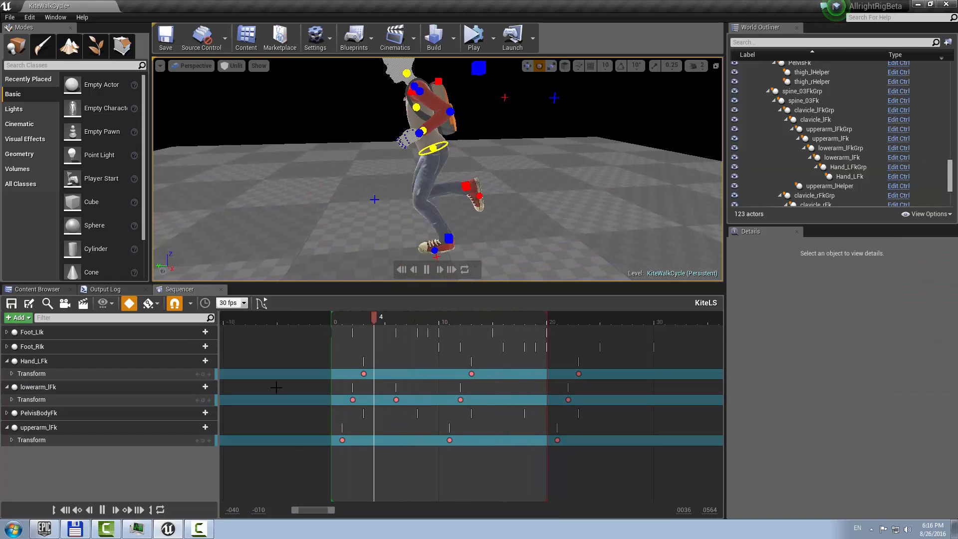
left_click(102, 510)
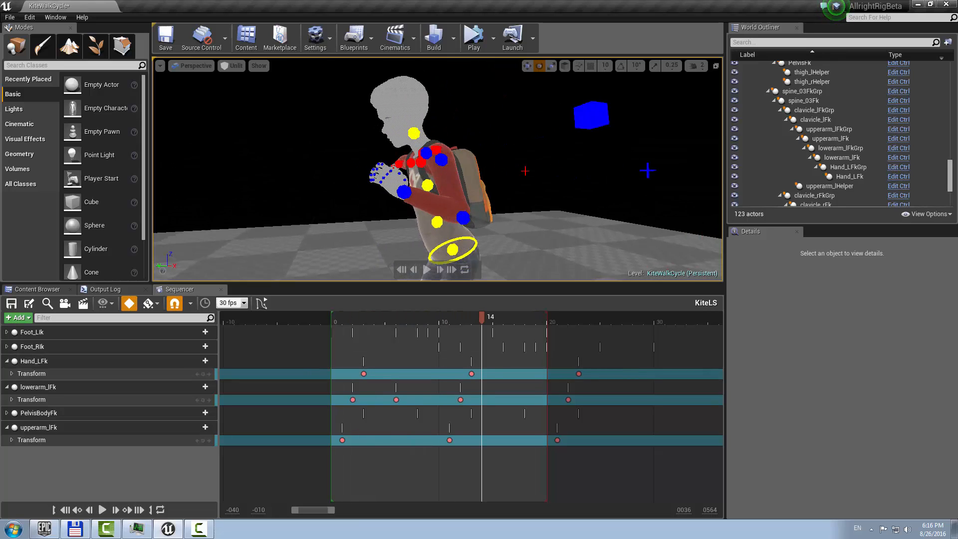
Select the right arm controls upperarm_rFk, lowerarm_rFk and Hand_RFk and key their transforms at frame 0.
key("a")
right_click_drag(333, 162, 390, 163)
left_click(430, 139)
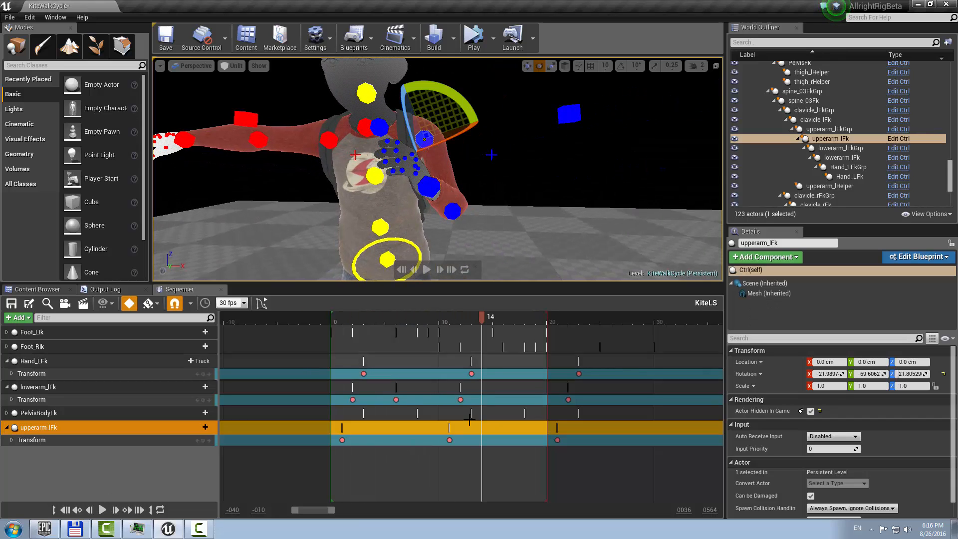
left_click(329, 142)
left_click(263, 140, "ctrl")
left_click(184, 142, "ctrl")
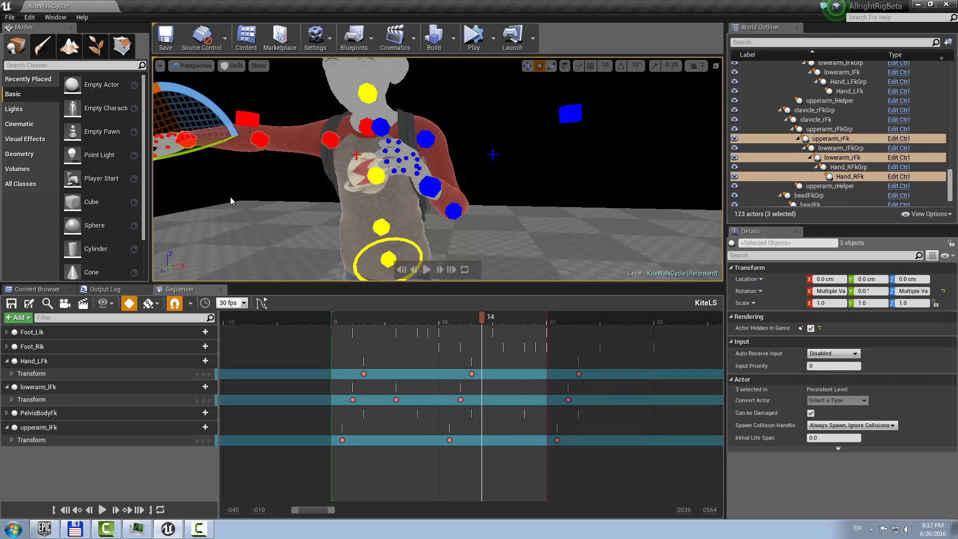
left_click_drag(484, 313, 336, 323)
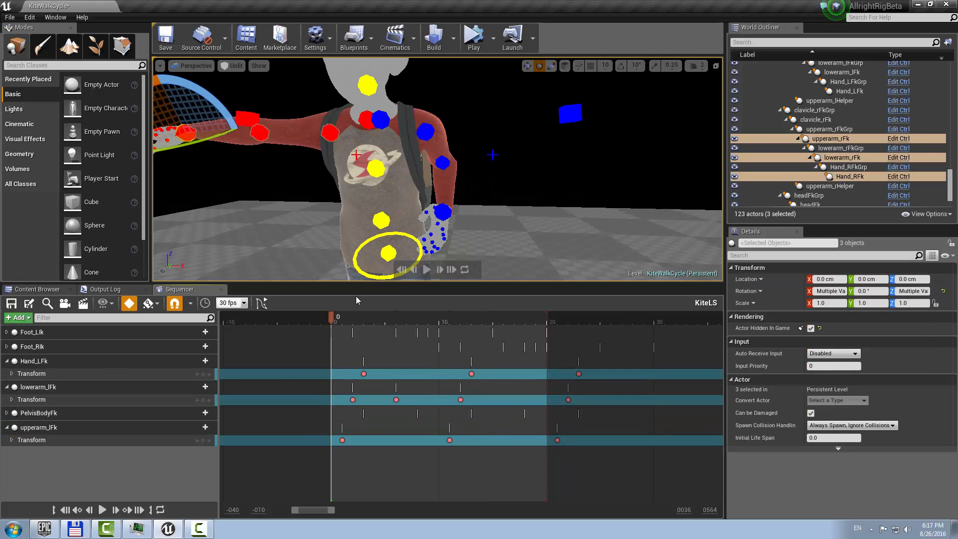
right_click_drag(393, 202, 375, 207)
key("s")
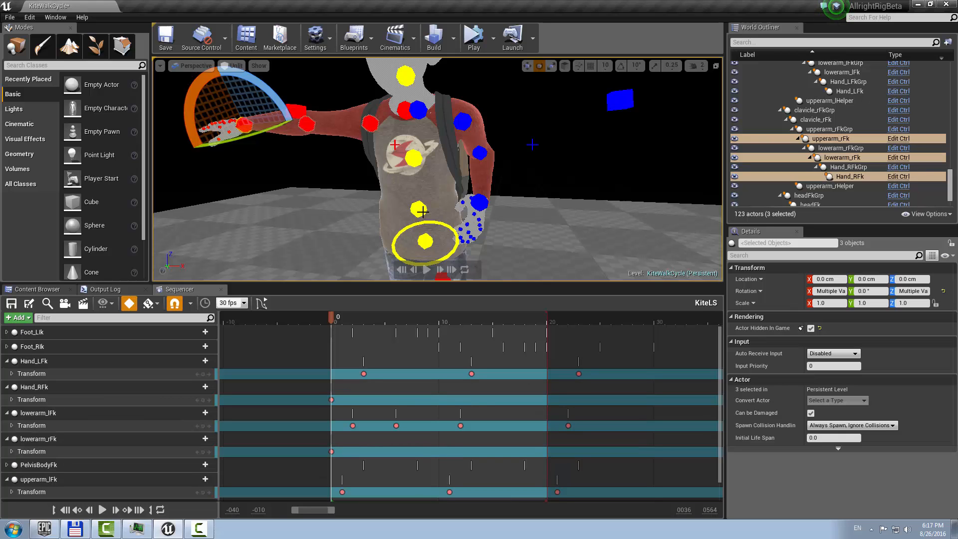
Copy the three upperarm_lFk transform keys and paste them onto upperarm_rFk starting at frame 10.
key("w")
right_click_drag(348, 187, 364, 172)
left_click(453, 138)
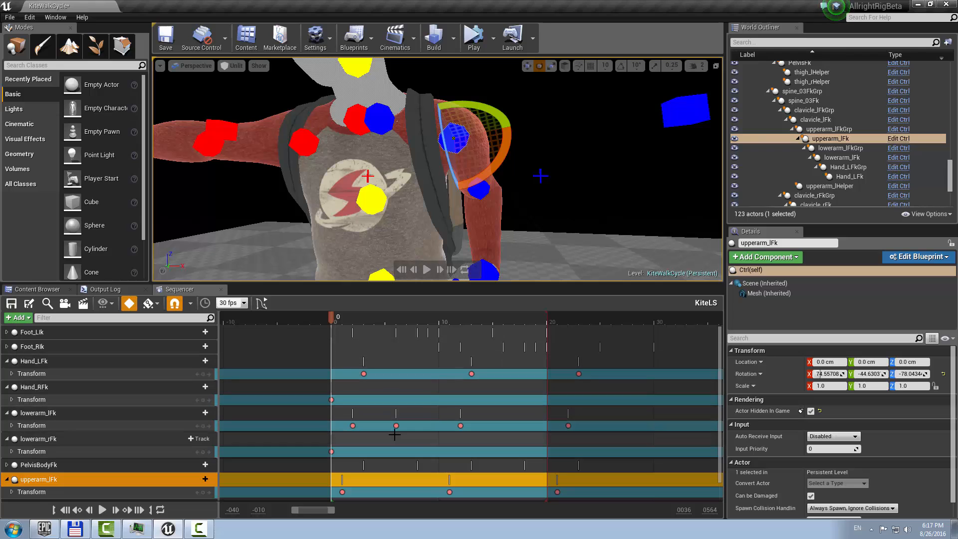
left_click_drag(337, 490, 569, 494)
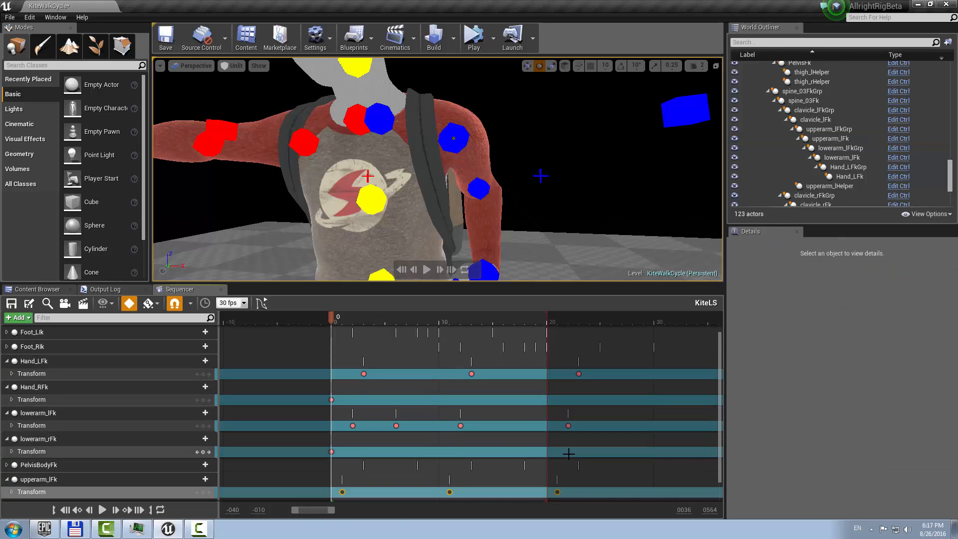
left_click(304, 133)
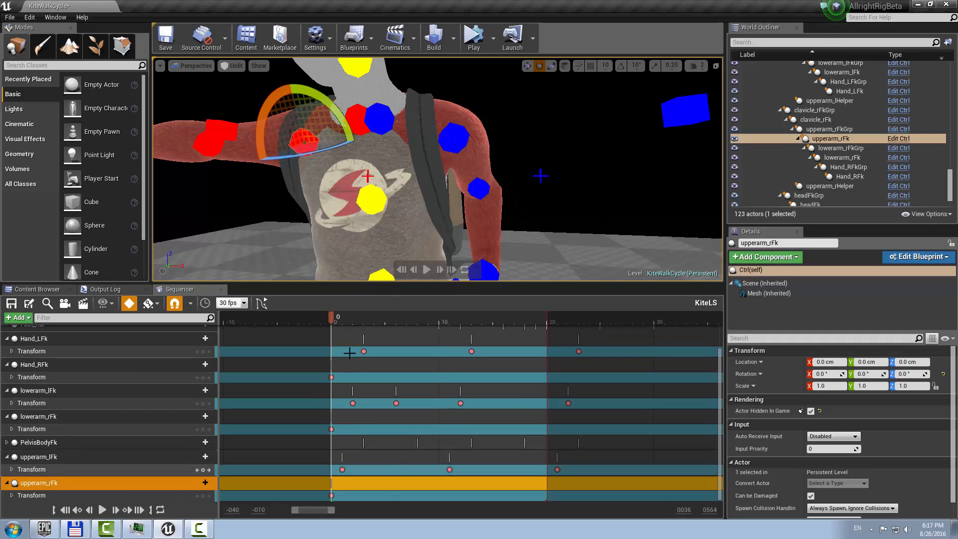
left_click_drag(333, 320, 439, 322)
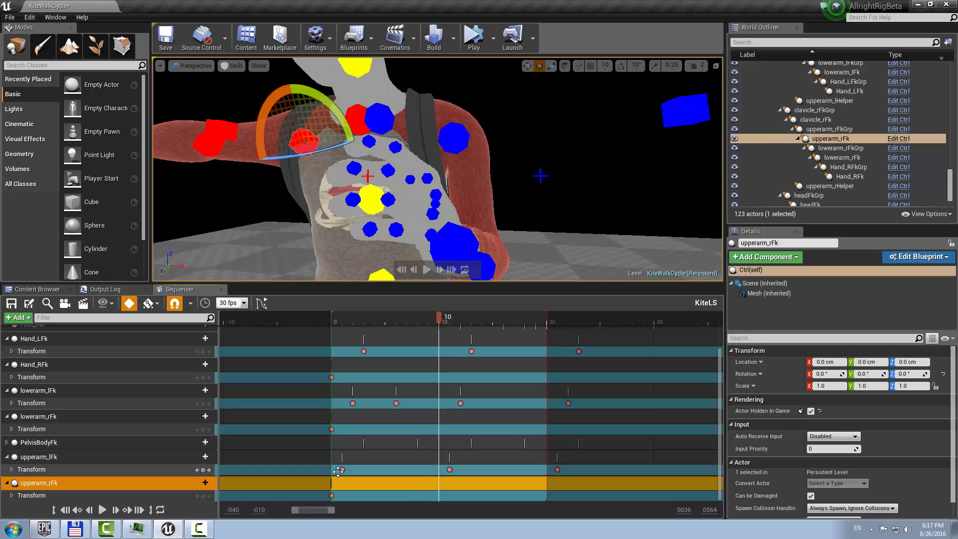
left_click_drag(330, 469, 563, 472)
left_click(453, 138)
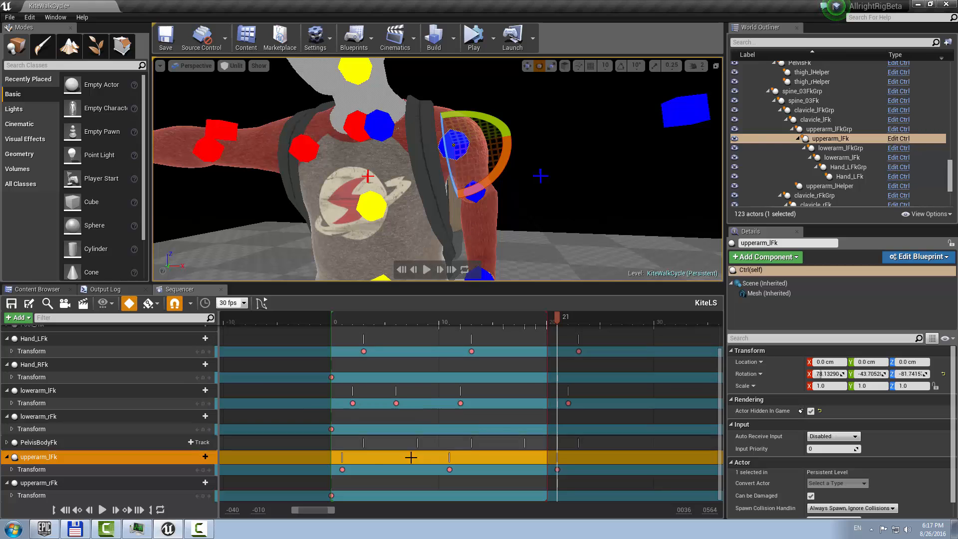
left_click_drag(339, 468, 565, 473)
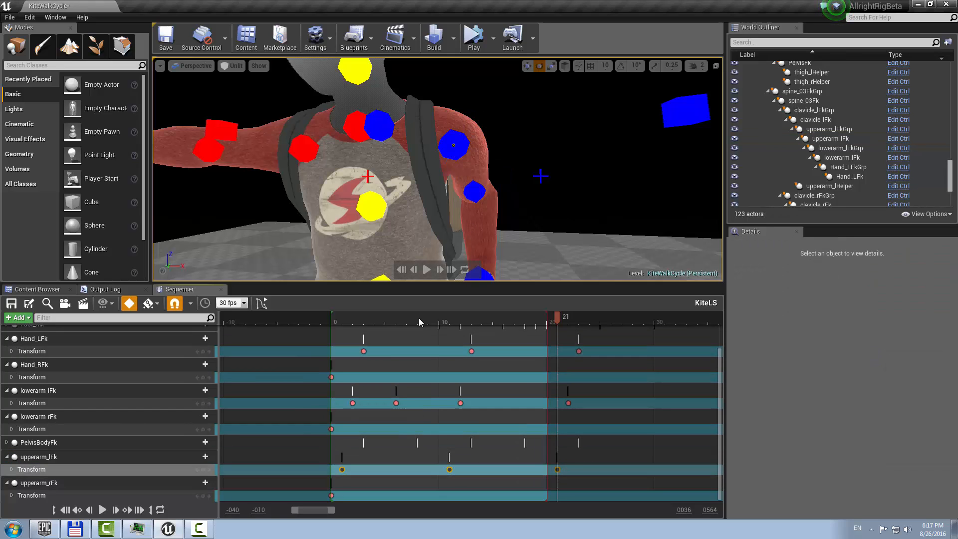
left_click(438, 323)
left_click(360, 495)
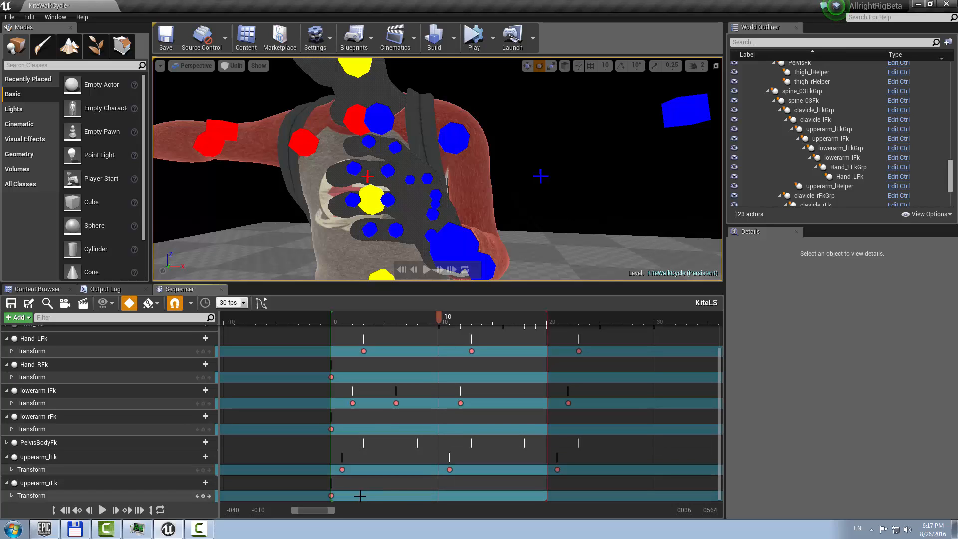
left_click(208, 497)
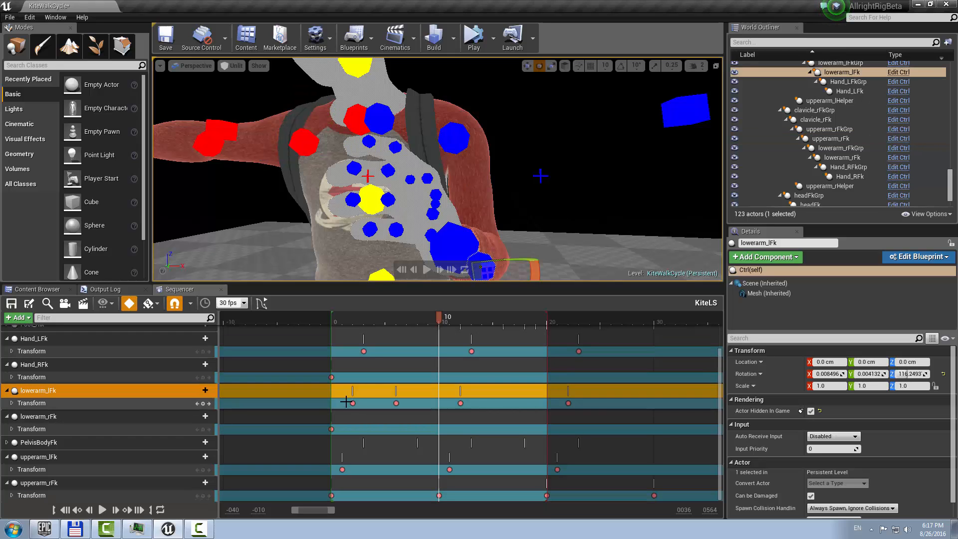
Copy the four lowerarm_lFk transform keys and paste them onto lowerarm_rFk starting at frame 10.
left_click_drag(343, 402, 567, 408)
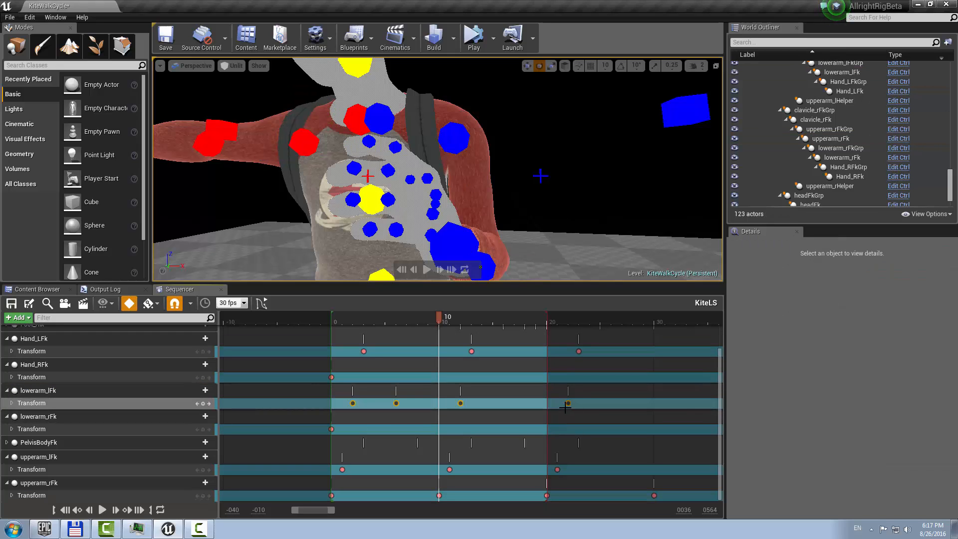
left_click(209, 148)
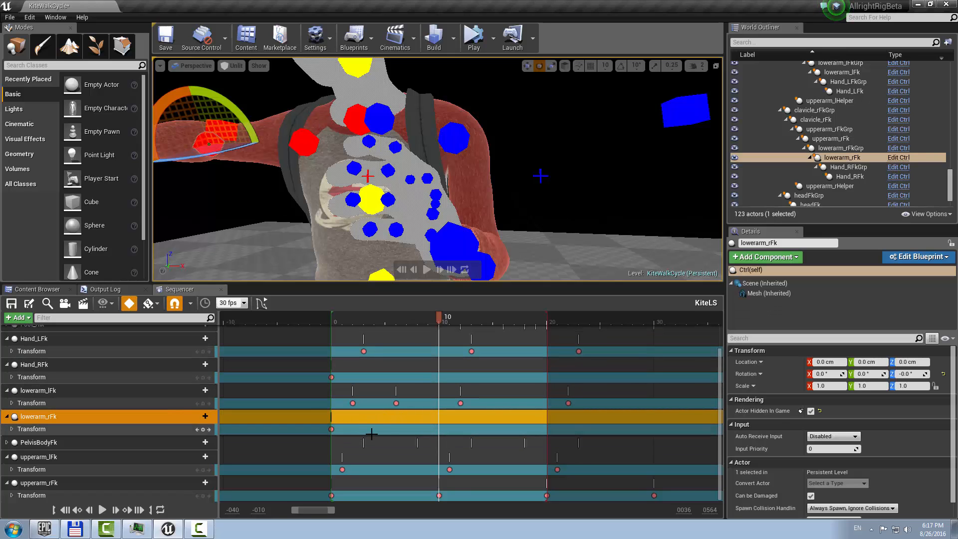
scroll(390, 429, "up", 3, "ctrl")
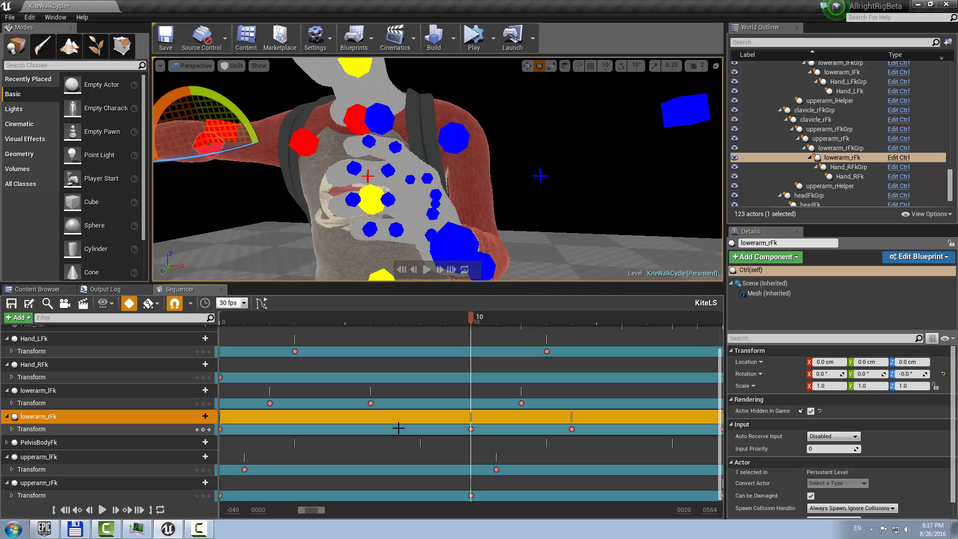
scroll(418, 431, "down", 3, "ctrl")
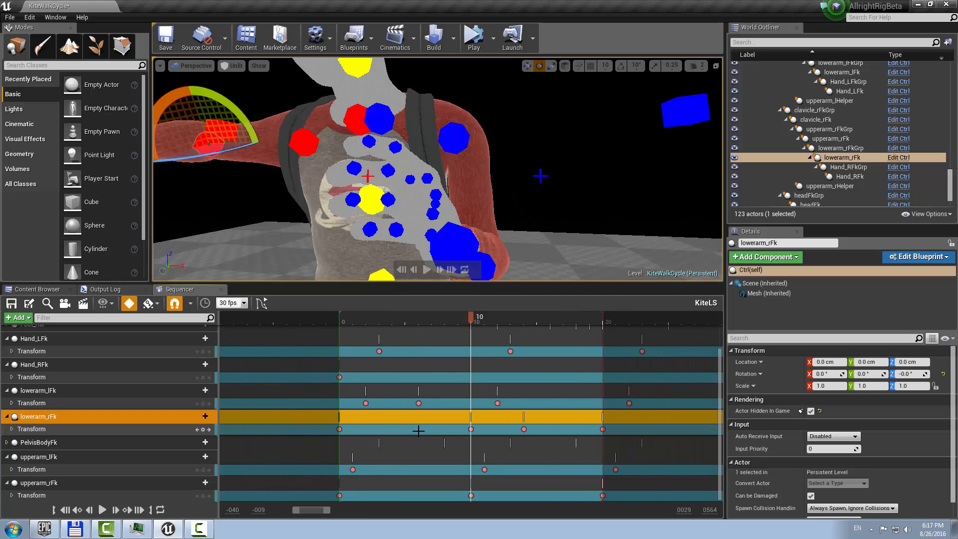
Copy the three Hand_LFk transform keys and paste them onto Hand_RFk starting at frame 10.
left_click(454, 237)
left_click_drag(515, 250, 469, 250, "alt")
left_click_drag(373, 355, 665, 364)
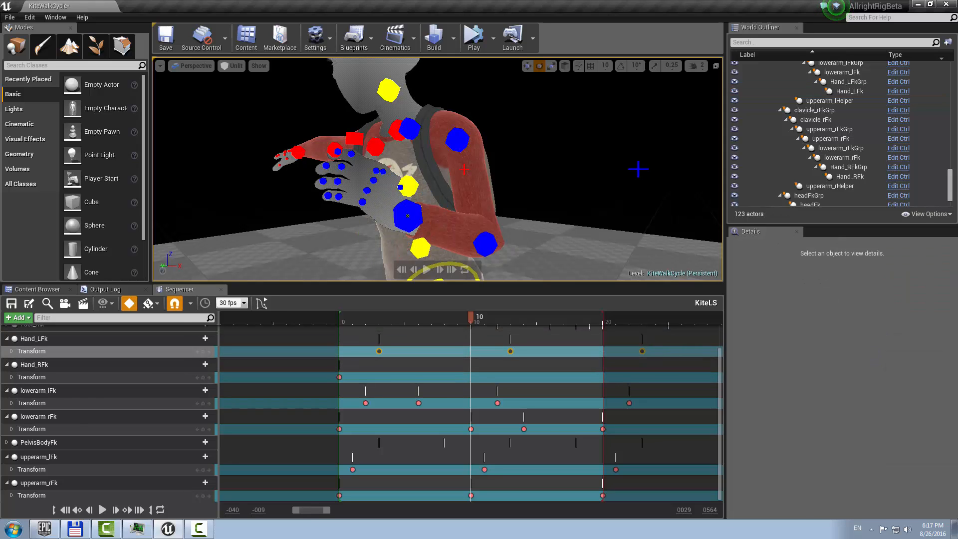
left_click(444, 365)
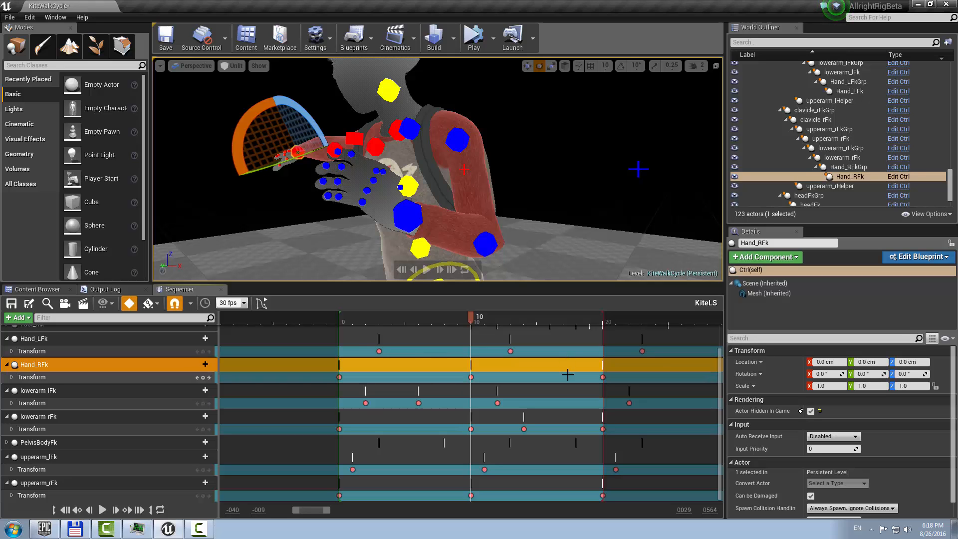
Delete the frame 0 transform keys of Hand_RFk, lowerarm_rFk and upperarm_rFk.
scroll(565, 377, "down", 4)
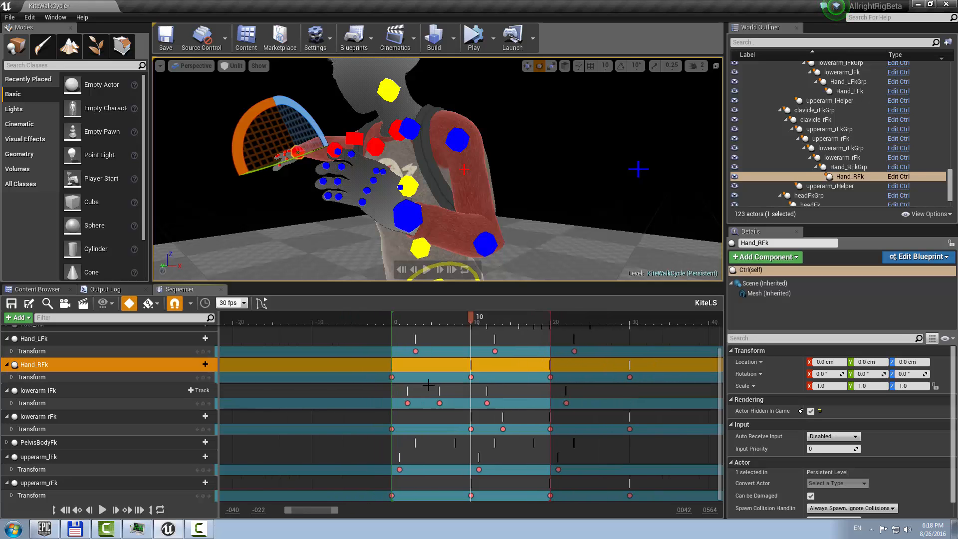
left_click(392, 379)
key("Delete")
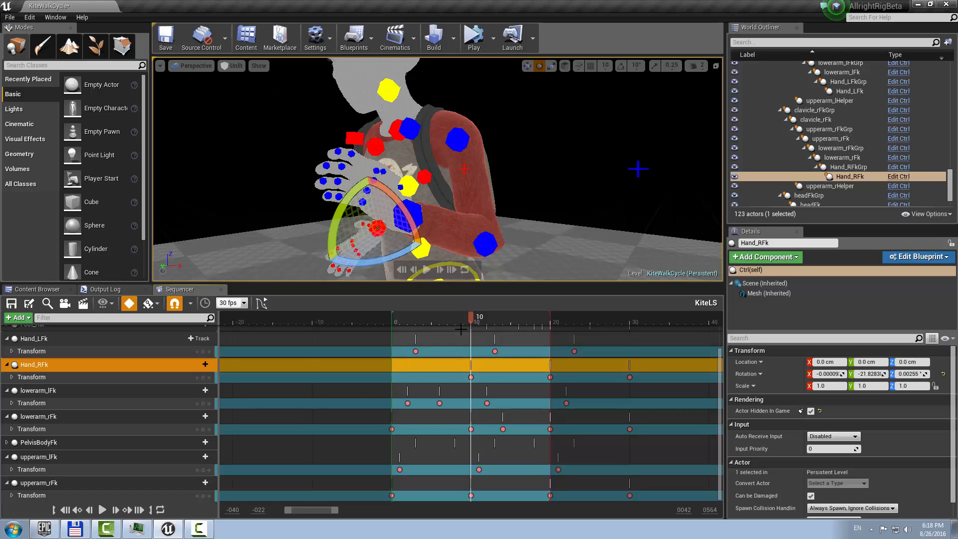
right_click_drag(465, 240, 412, 166)
left_click(419, 159)
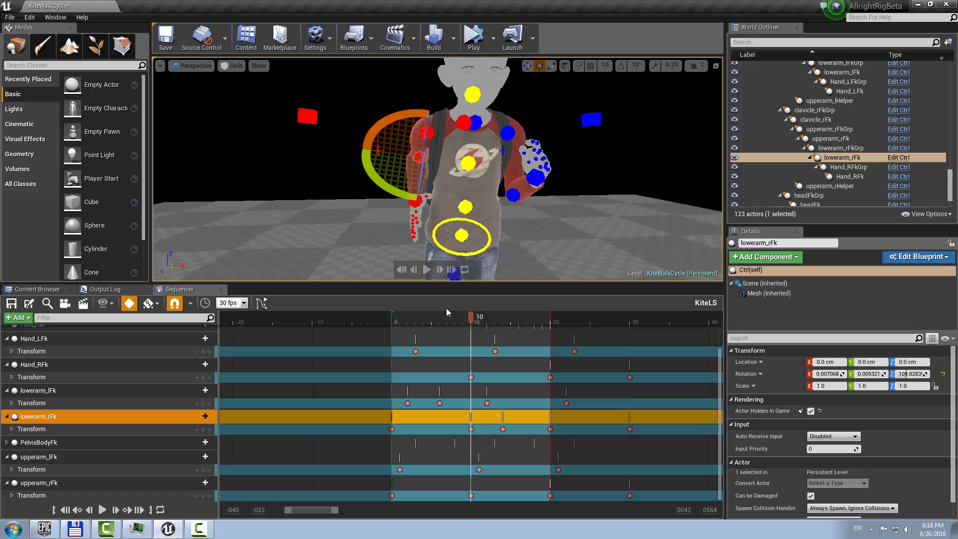
left_click(401, 322)
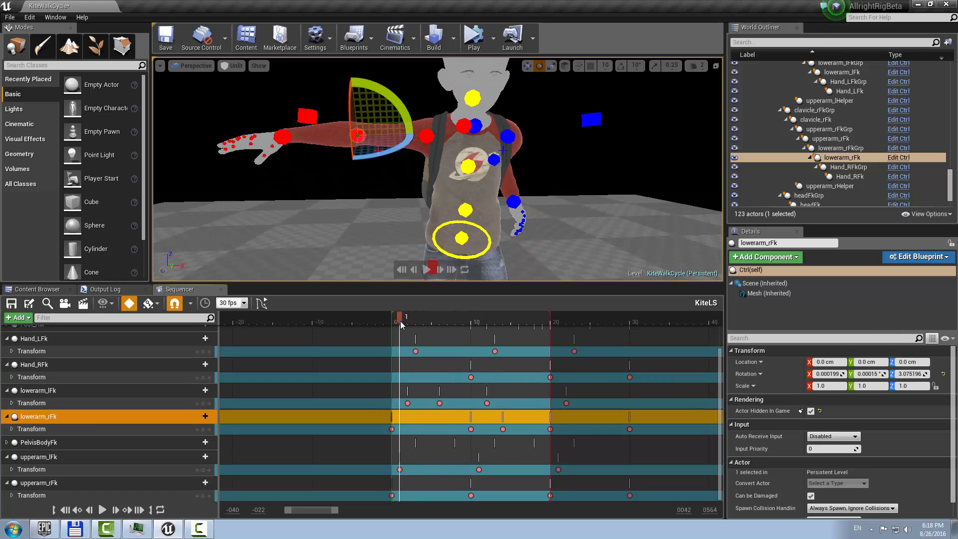
left_click(392, 429)
key("Delete")
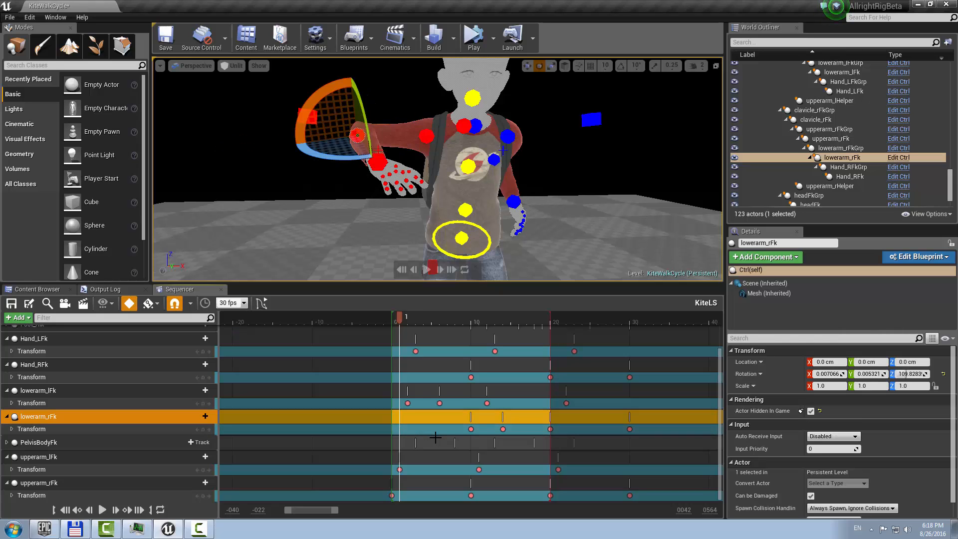
left_click(392, 495)
key("Delete")
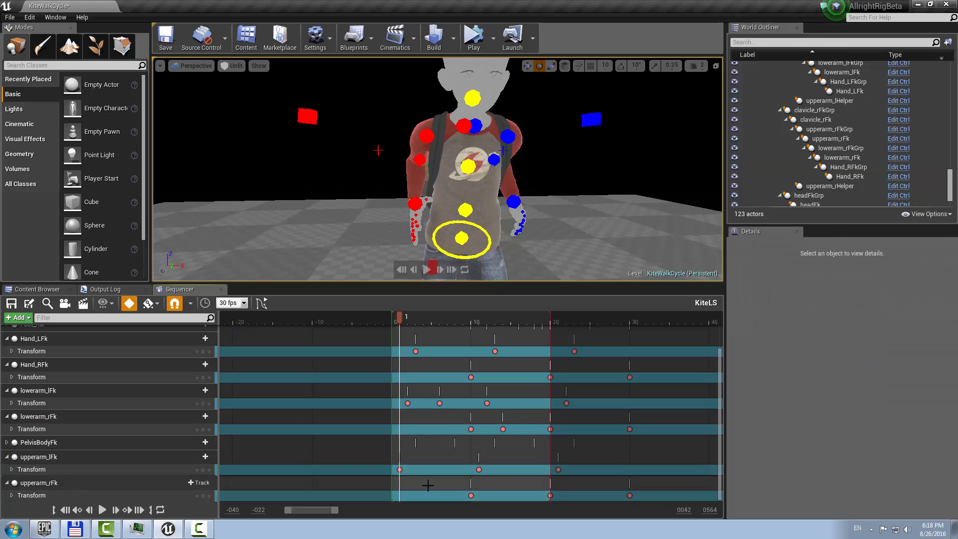
Go to frame 10, collapse all Sequencer nodes, and expand only the selected Hand_RFk, lowerarm_rFk and upperarm_rFk tracks.
left_click_drag(391, 316, 472, 344)
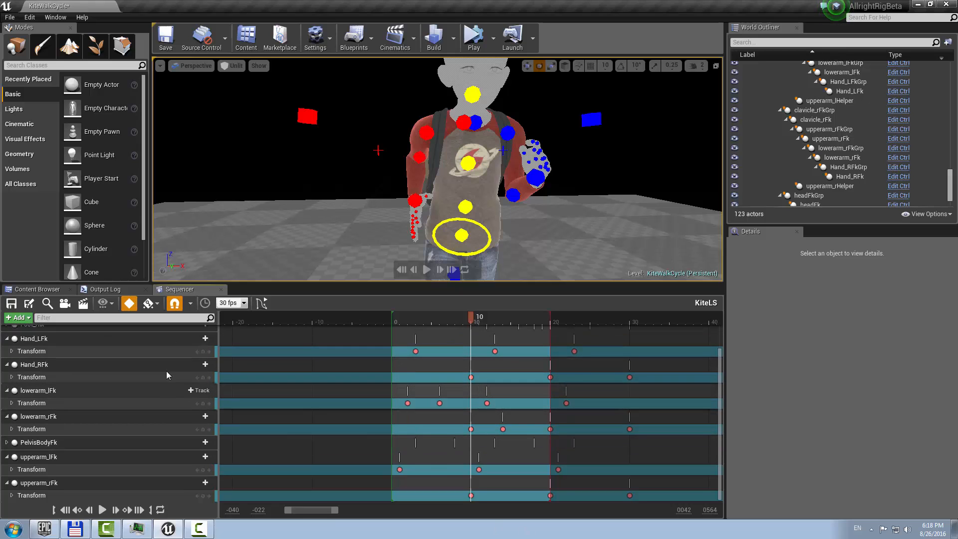
left_click(103, 304)
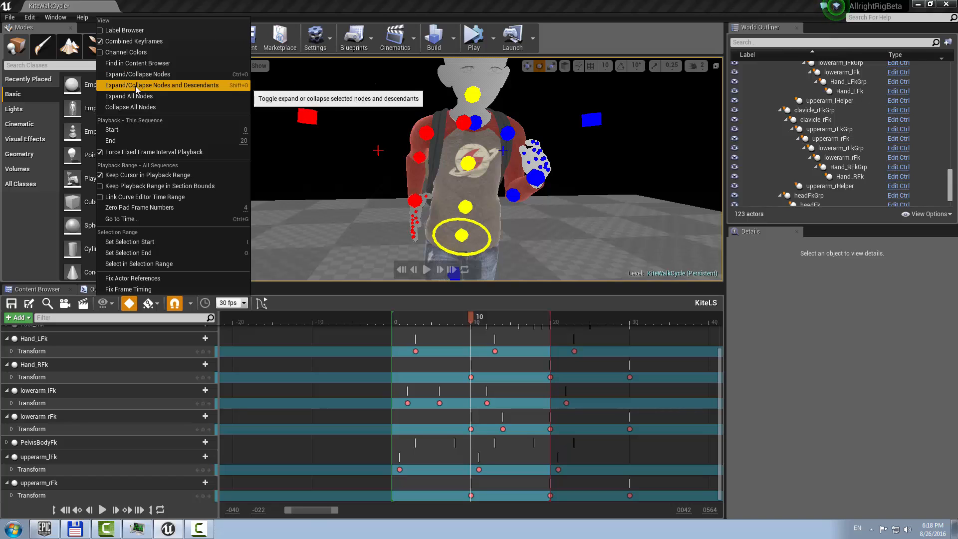
left_click(142, 107)
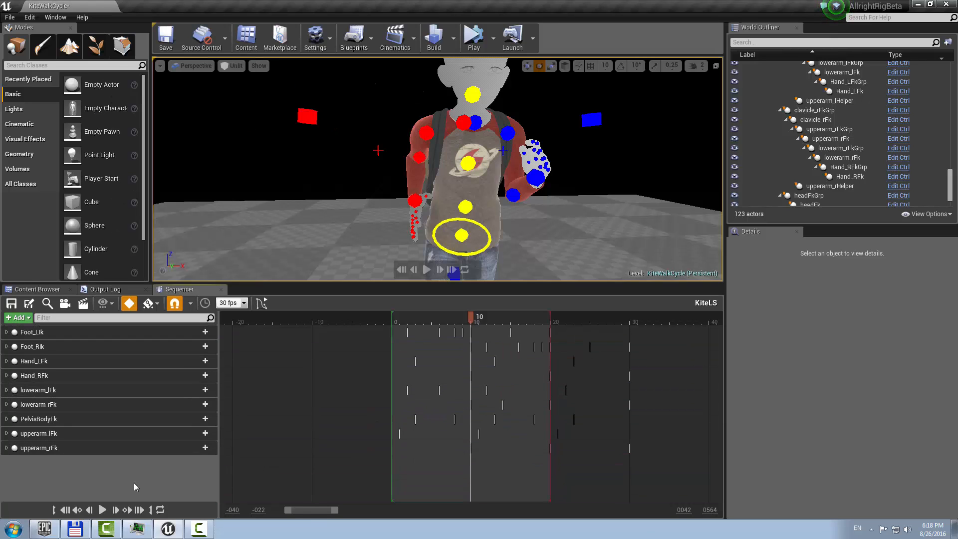
left_click(427, 132)
left_click(418, 175, "ctrl")
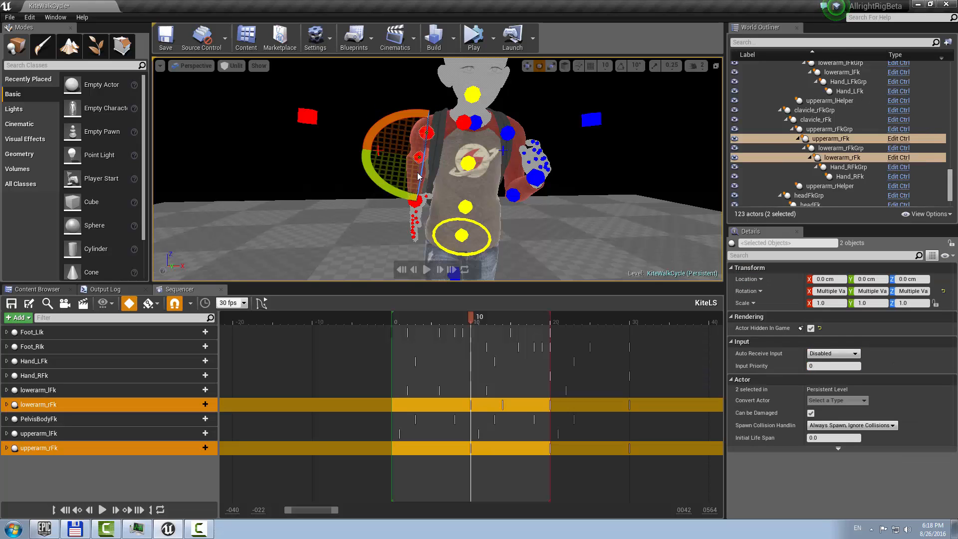
left_click(415, 202, "ctrl")
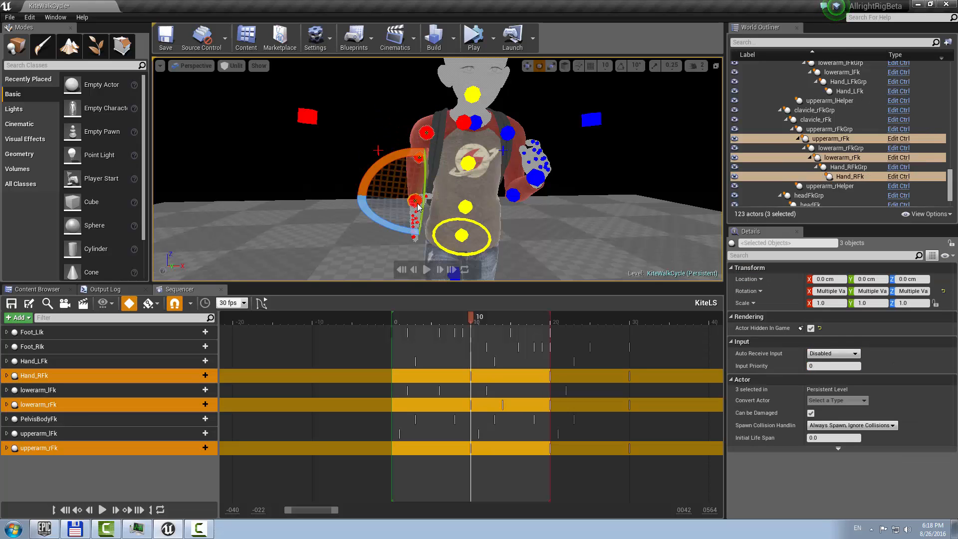
left_click(7, 376)
left_click(7, 415)
left_click(7, 471)
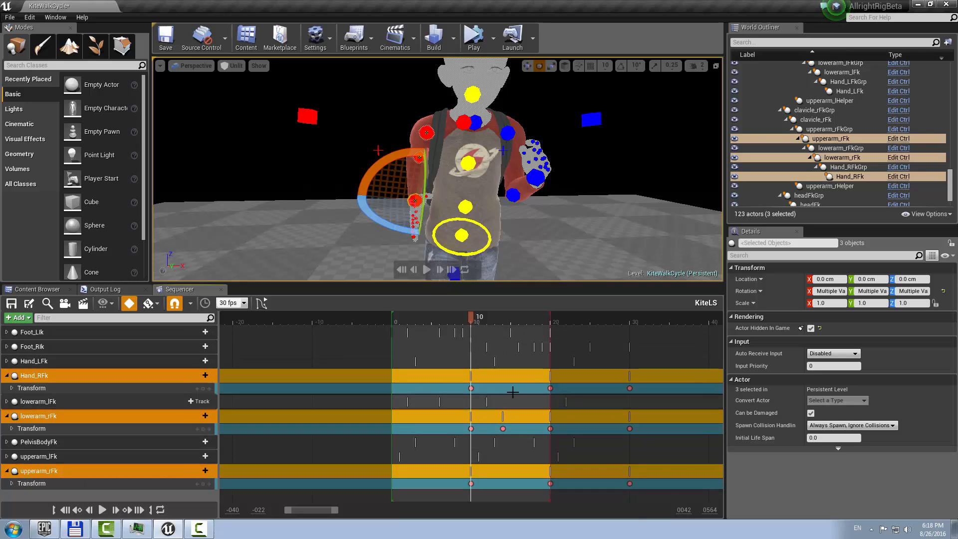
Shift the lowerarm_rFk keys forward by one frame and the Hand_RFk keys forward by two frames.
left_click(426, 132)
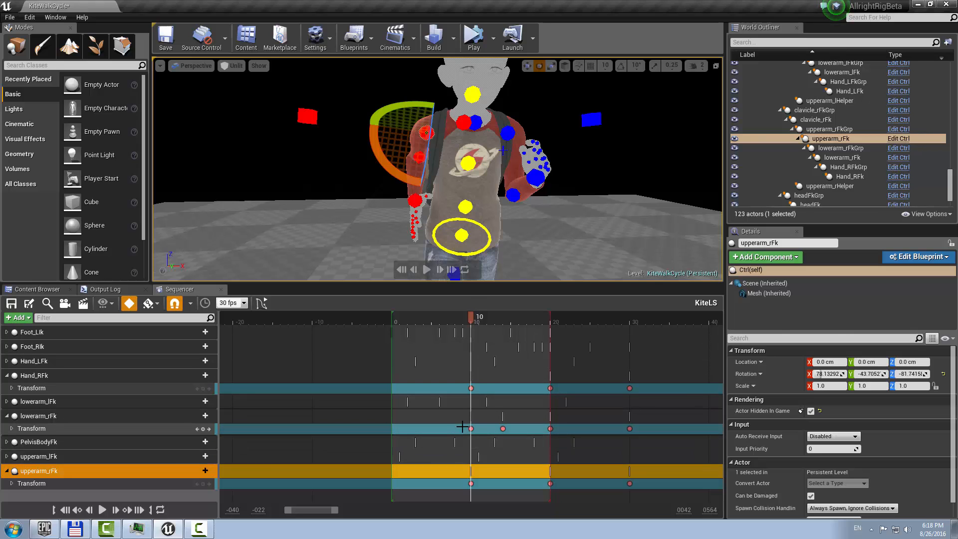
left_click_drag(462, 428, 665, 424)
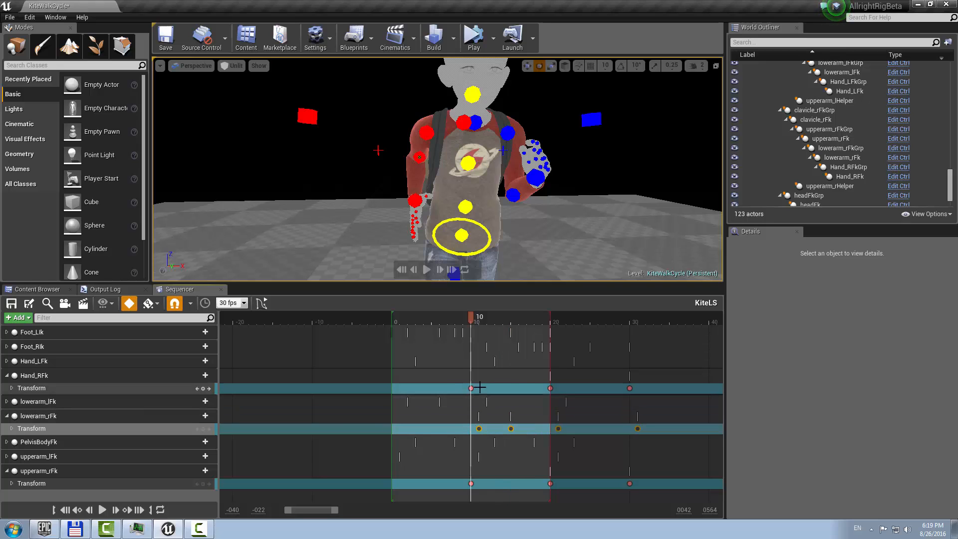
left_click_drag(472, 389, 649, 390)
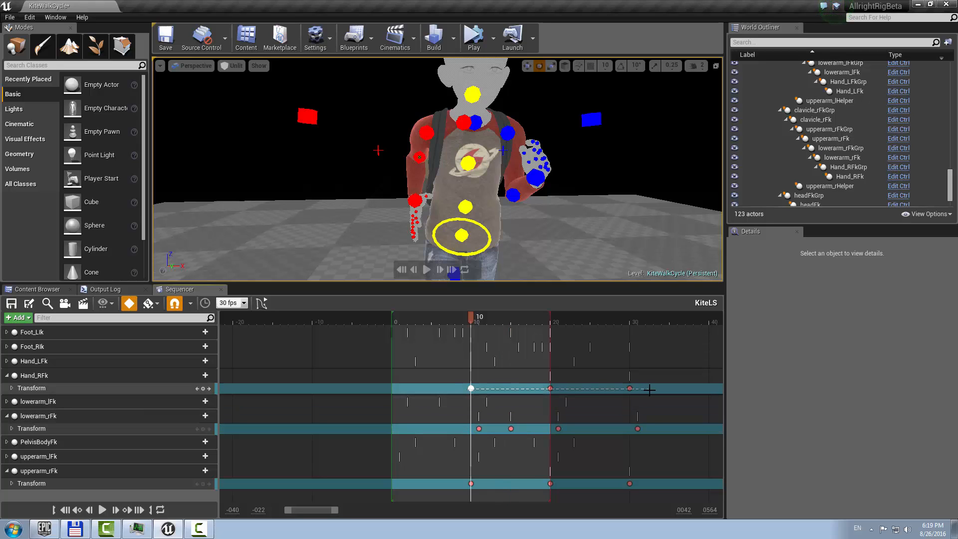
double_click(524, 392)
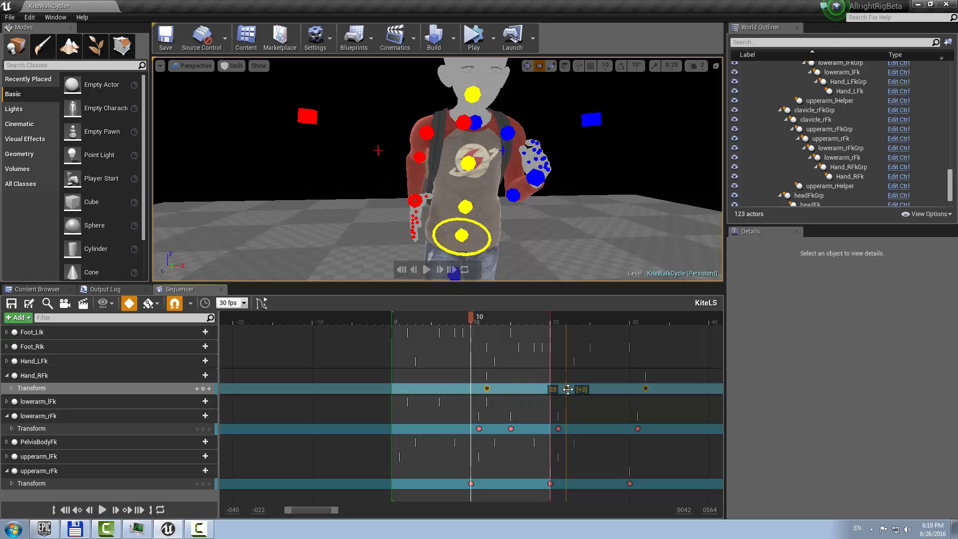
left_click_drag(567, 390, 566, 389)
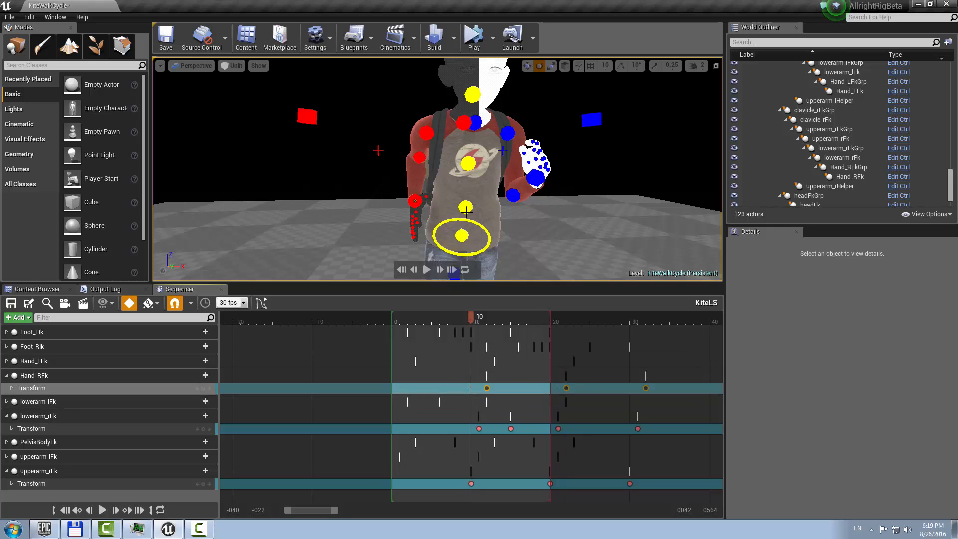
Compare the upper arm key timing, and shift all Hand_RFk, lowerarm_rFk and upperarm_rFk keys forward by one frame to start upperarm_rFk at frame 11.
left_click(427, 131)
left_click(507, 133)
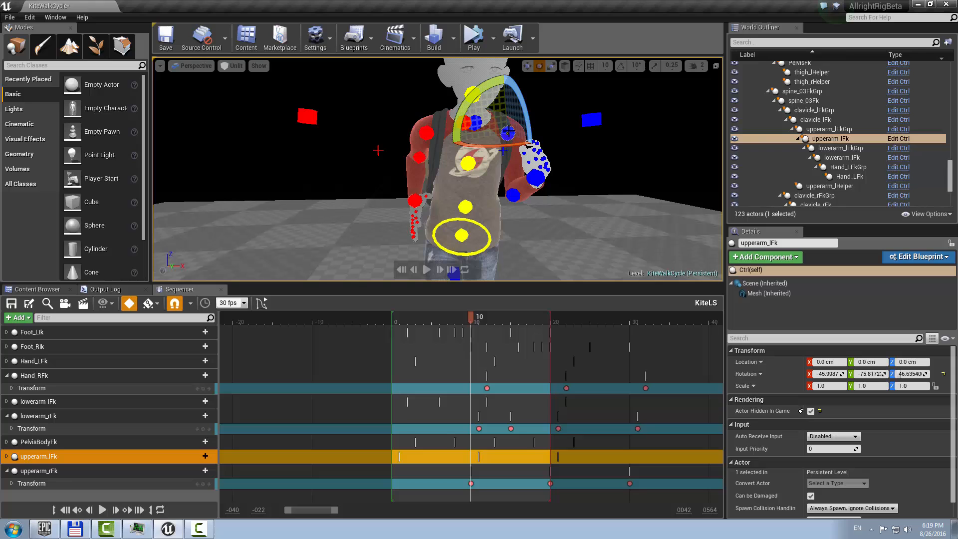
left_click(427, 133)
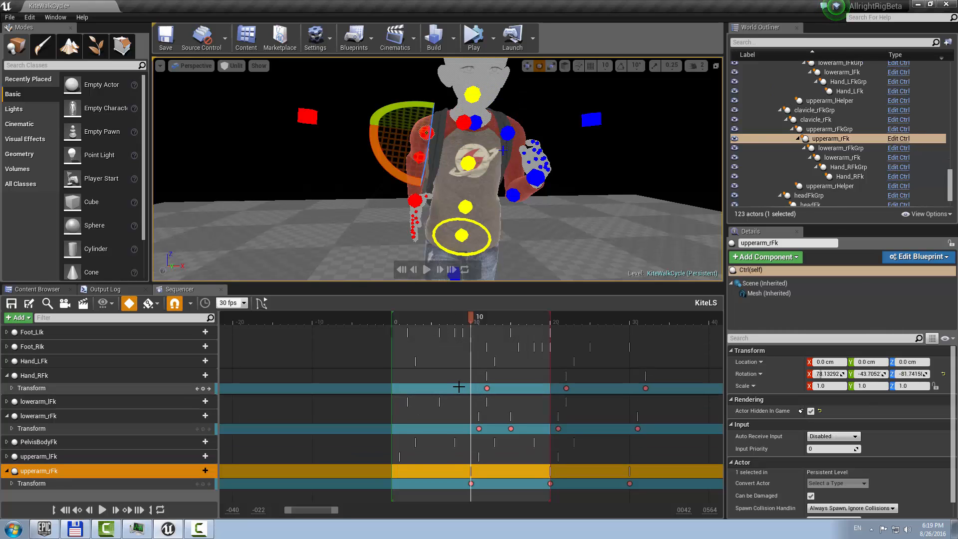
left_click_drag(459, 387, 665, 496)
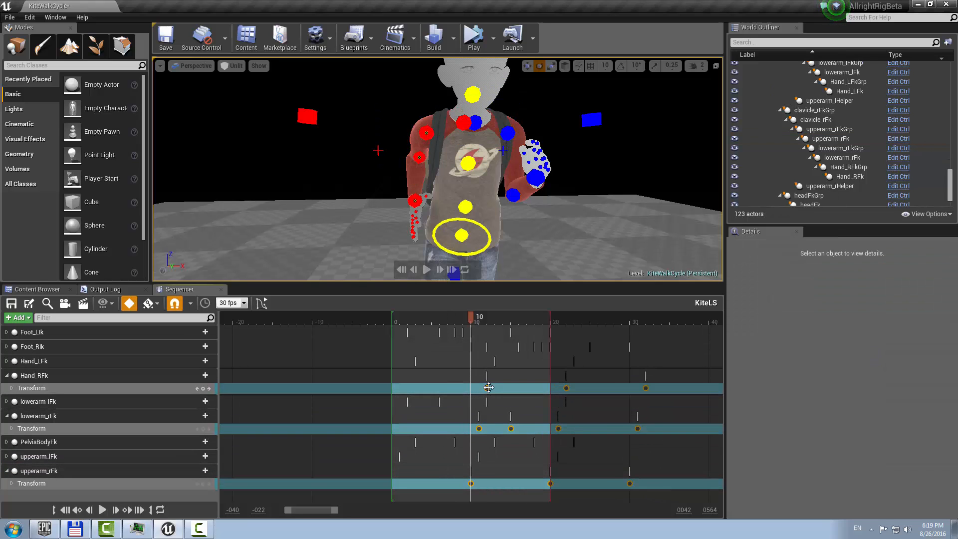
left_click_drag(488, 387, 498, 387)
left_click(30, 456)
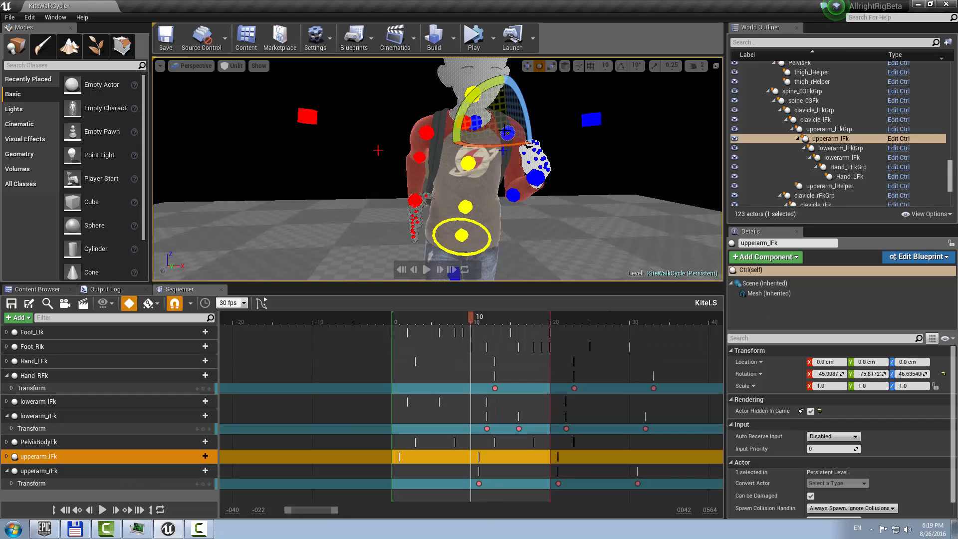
Set cyclic pre-infinity extrapolation on the Hand_RFk, lowerarm_rFk and upperarm_rFk transform sections, using Cycle with Offset for upperarm_rFk.
left_click(7, 456)
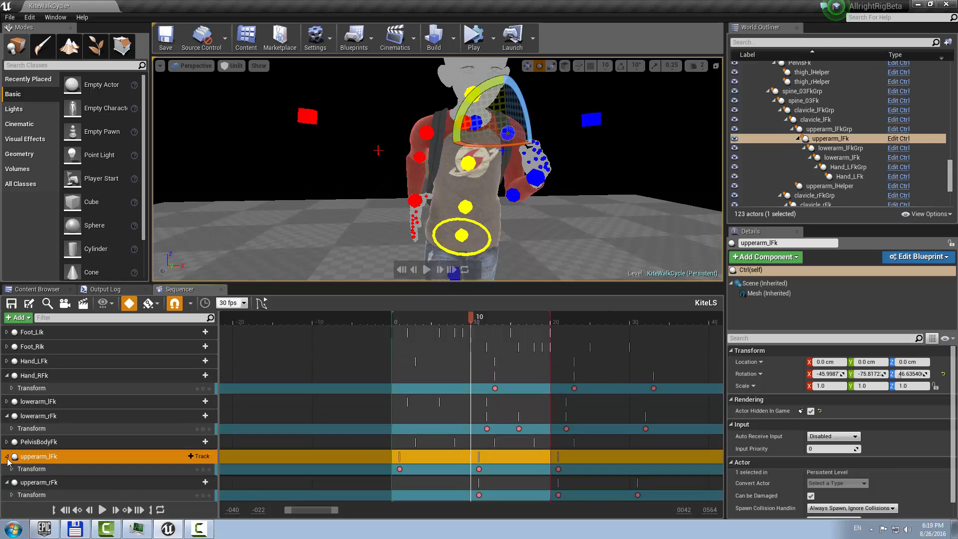
left_click(7, 457)
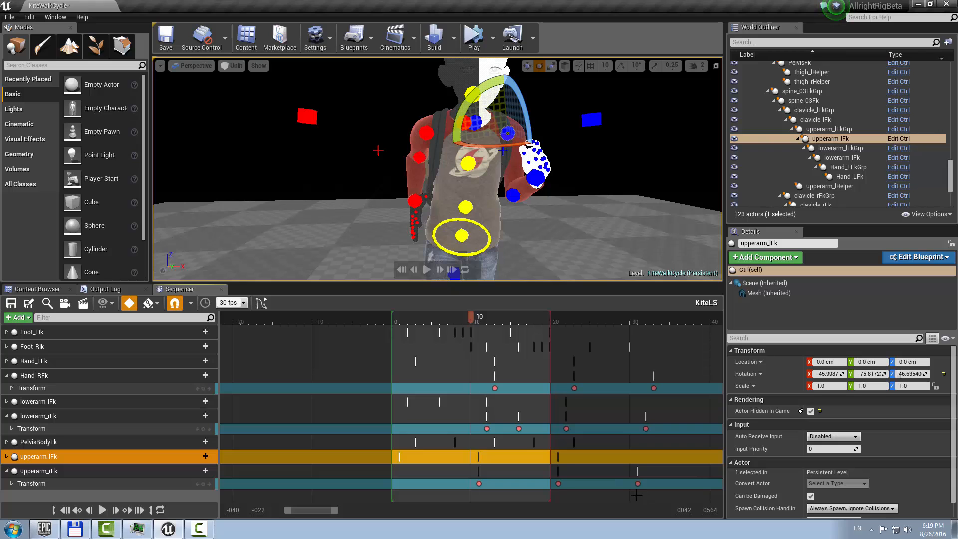
left_click_drag(420, 326, 463, 331)
right_click(450, 389)
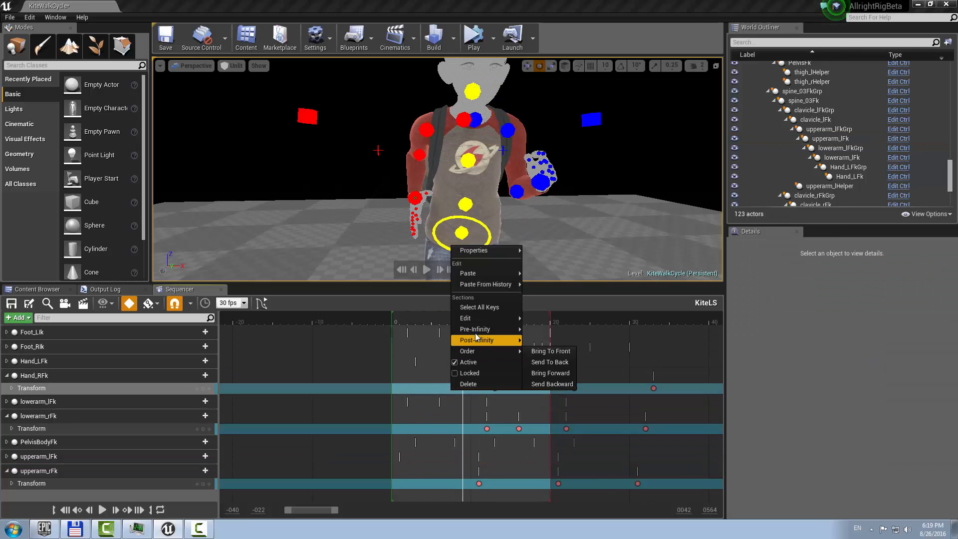
mouse_move(510, 341)
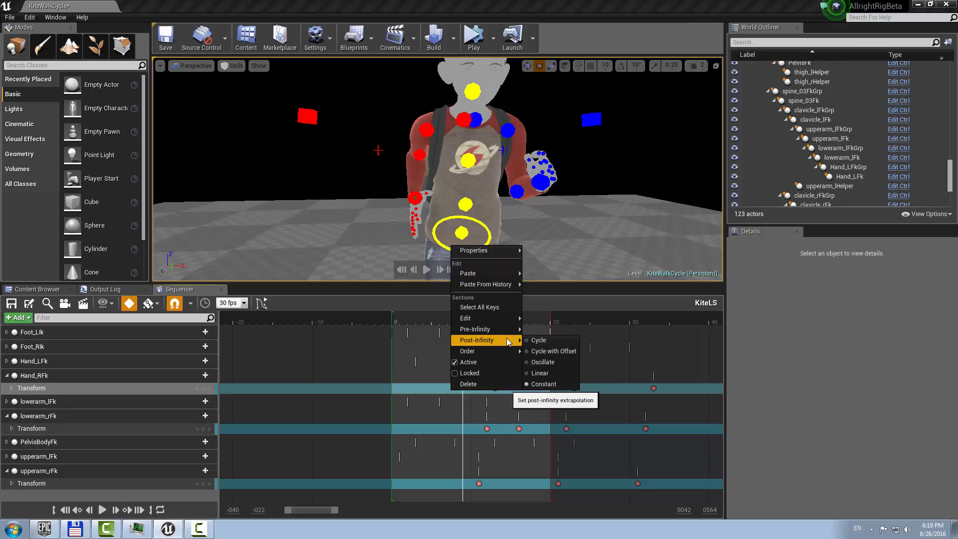
left_click(450, 431)
right_click(448, 430)
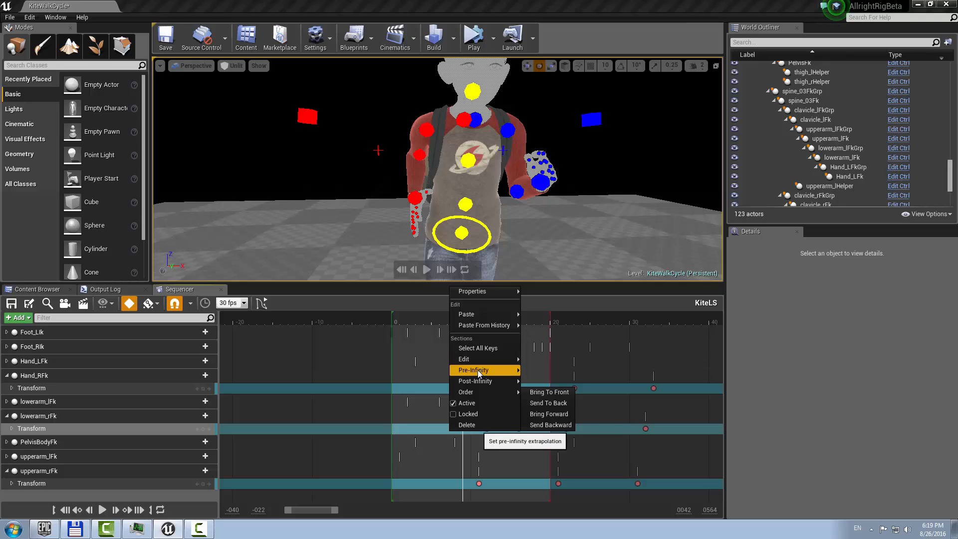
left_click(450, 483)
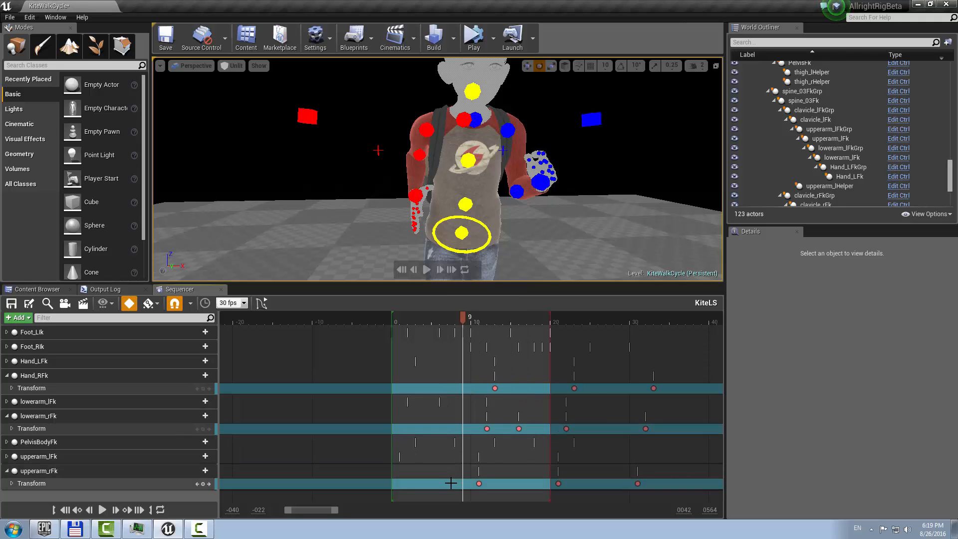
right_click(451, 483)
mouse_move(474, 422)
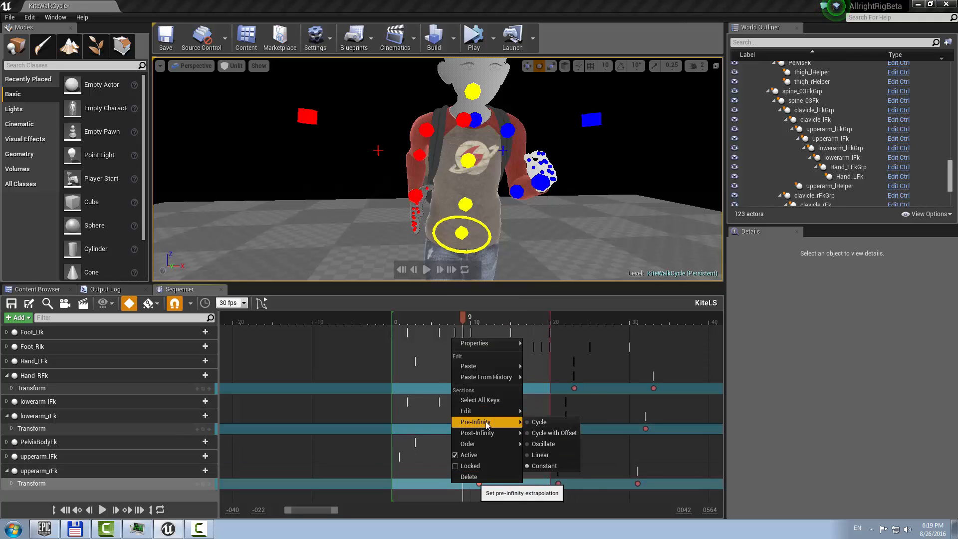
left_click(554, 433)
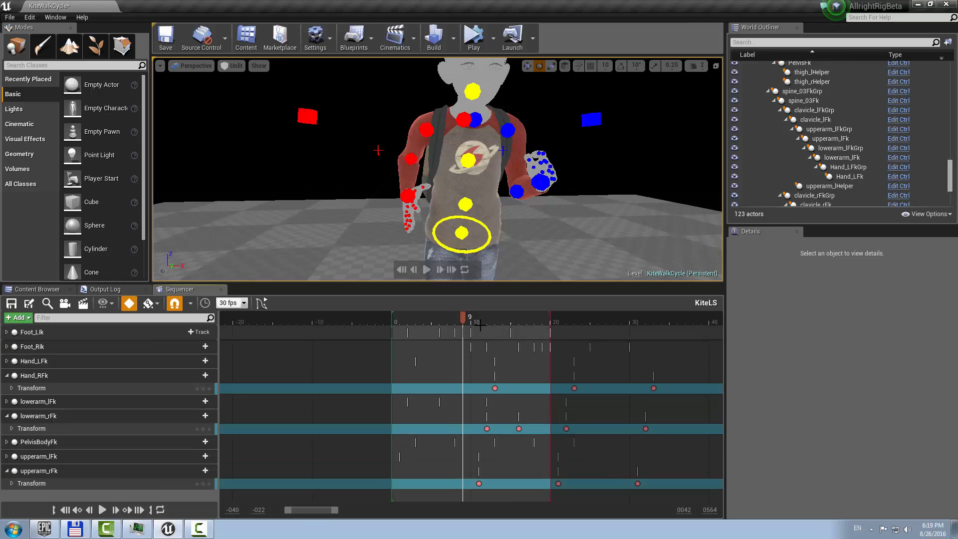
Play the run cycle, scrub to frame 6, and examine both arms' poses from the front and side.
key("space")
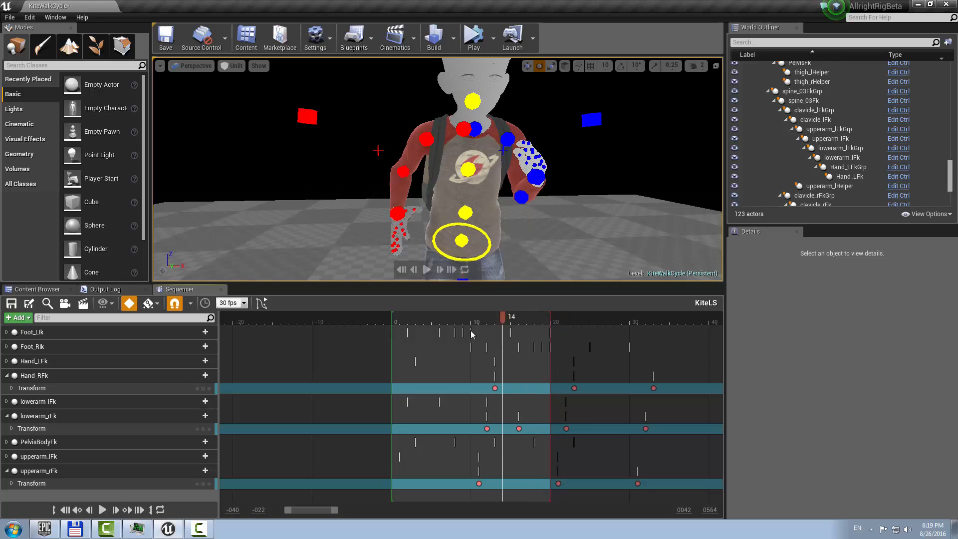
left_click_drag(488, 334, 437, 341)
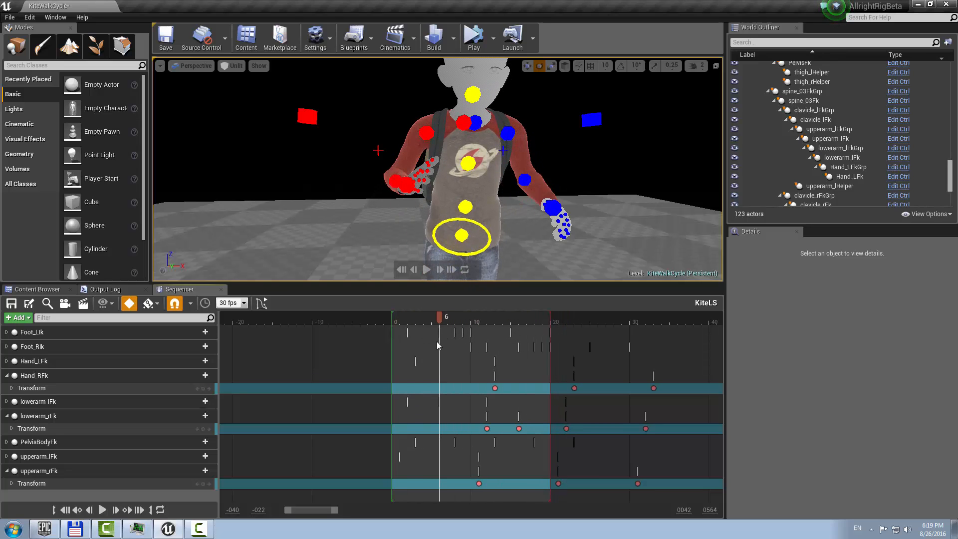
key("w")
left_click_drag(444, 224, 395, 230, "alt")
left_click_drag(520, 197, 457, 199, "alt")
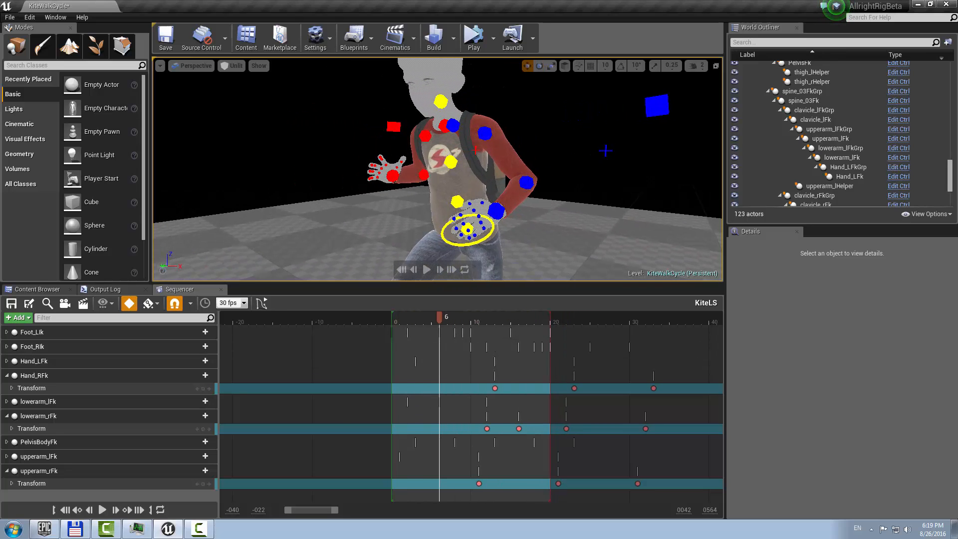
left_click_drag(520, 198, 606, 199, "alt")
mouse_move(520, 198)
right_mouse_down("alt")
mouse_move(559, 199)
mouse_move(524, 199)
right_mouse_up("alt")
Select upperarm_lFk and upperarm_rFk in turn to compare their rotation values at frame 6.
left_click(524, 158)
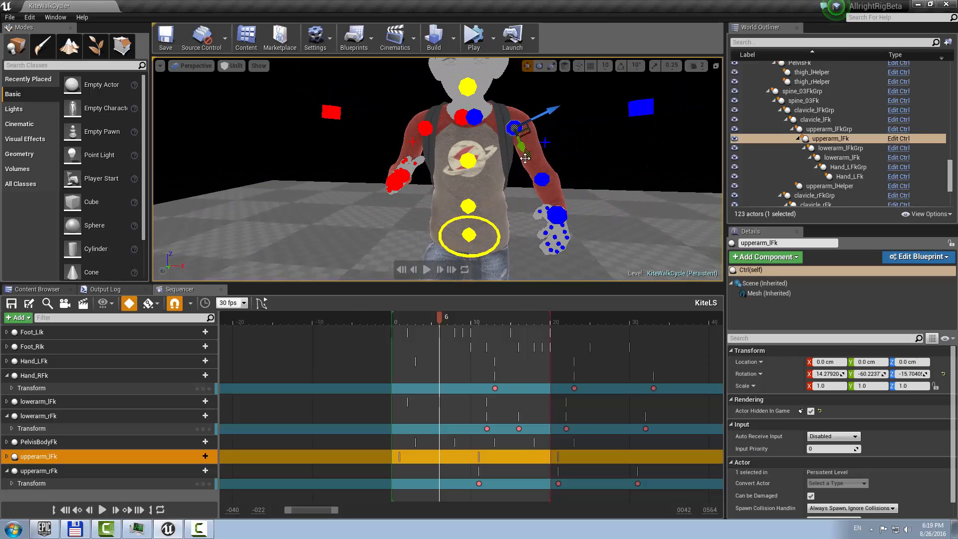
left_click(428, 129)
mouse_move(497, 158)
left_mouse_down("alt")
mouse_move(483, 158)
mouse_move(514, 159)
mouse_move(498, 159)
left_mouse_up("alt")
right_click_drag(496, 154, 478, 158)
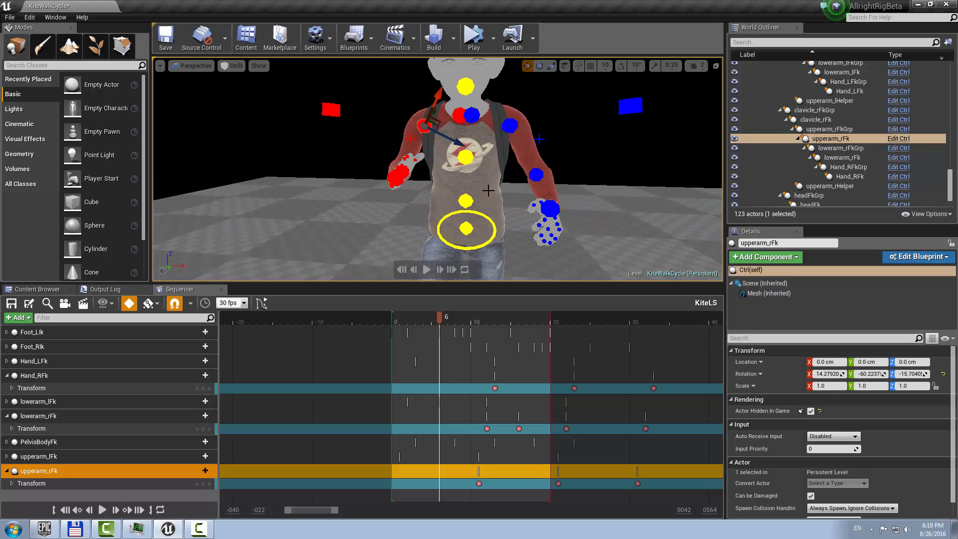
Scrub to frame 8, inspect the right arm up close, and play the whole run from the side and front.
left_click_drag(434, 317, 455, 333)
left_click_drag(379, 175, 414, 179, "alt")
right_click_drag(349, 160, 399, 160, "alt")
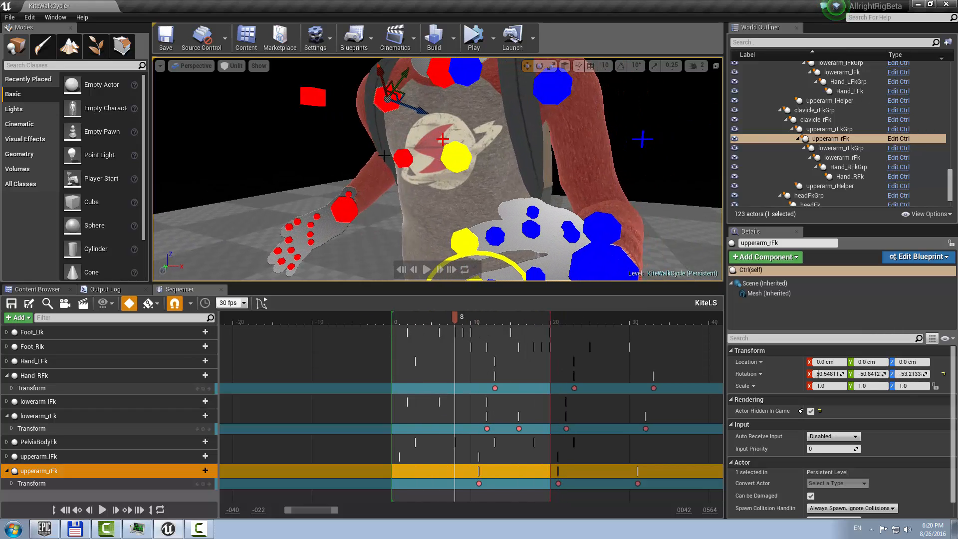
left_click(336, 148)
left_click_drag(567, 157, 549, 170, "alt")
right_click_drag(548, 170, 514, 179, "alt")
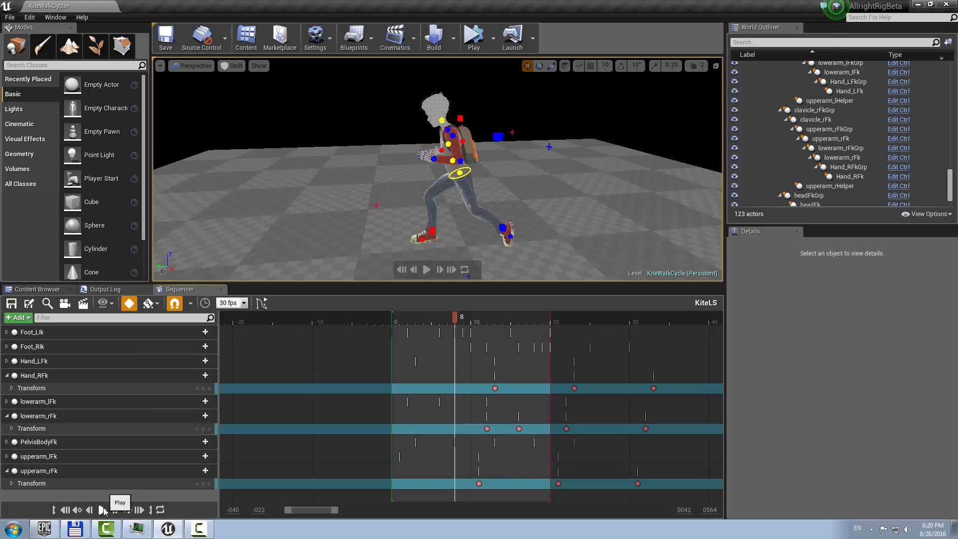
right_click_drag(397, 220, 499, 220)
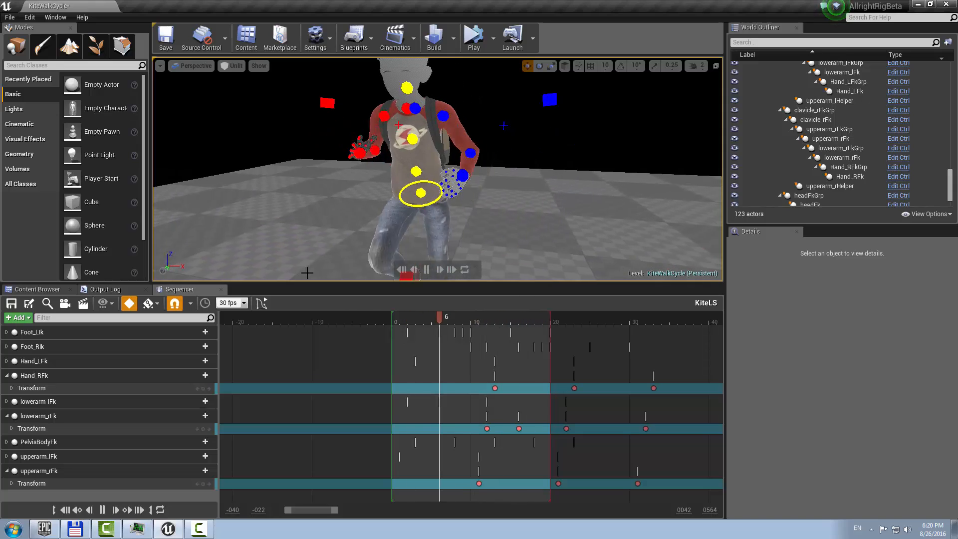
Select the spine_03Fk control and key its transform at frames 0, 10 and 20.
left_click(418, 194)
mouse_move(418, 195)
right_mouse_down()
mouse_move(406, 195)
mouse_move(459, 209)
mouse_move(424, 194)
right_mouse_up()
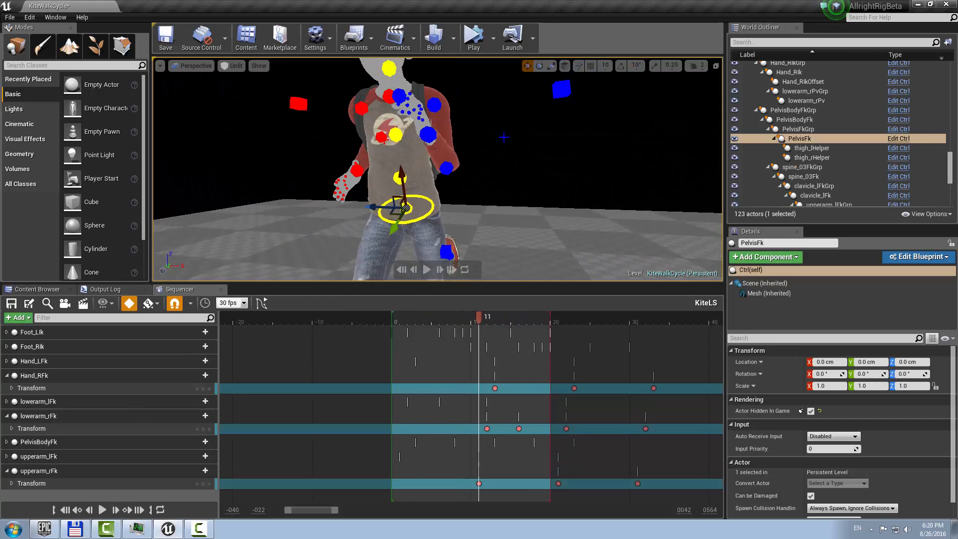
right_click_drag(392, 157, 366, 145)
left_click(386, 140)
left_click(401, 322)
left_click_drag(401, 323, 394, 323)
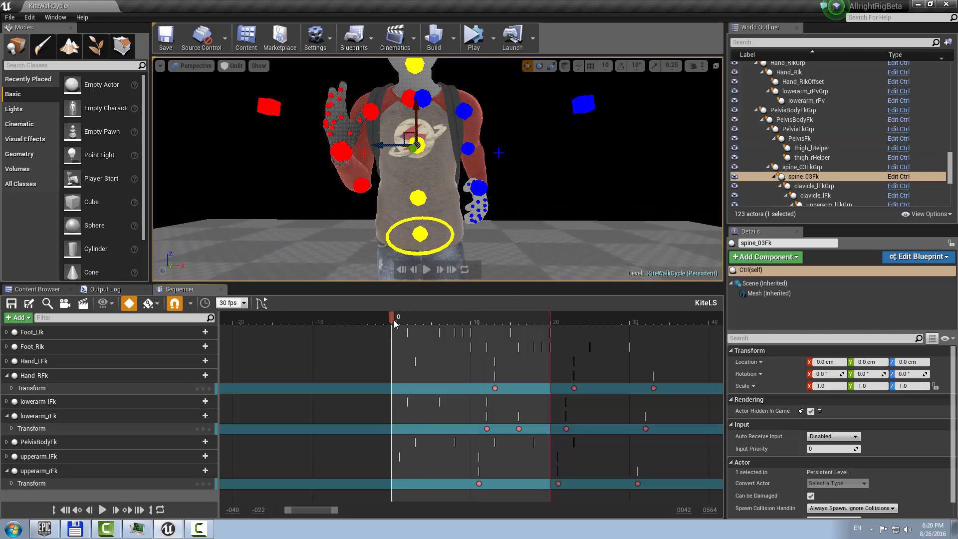
key("s")
left_click(551, 316)
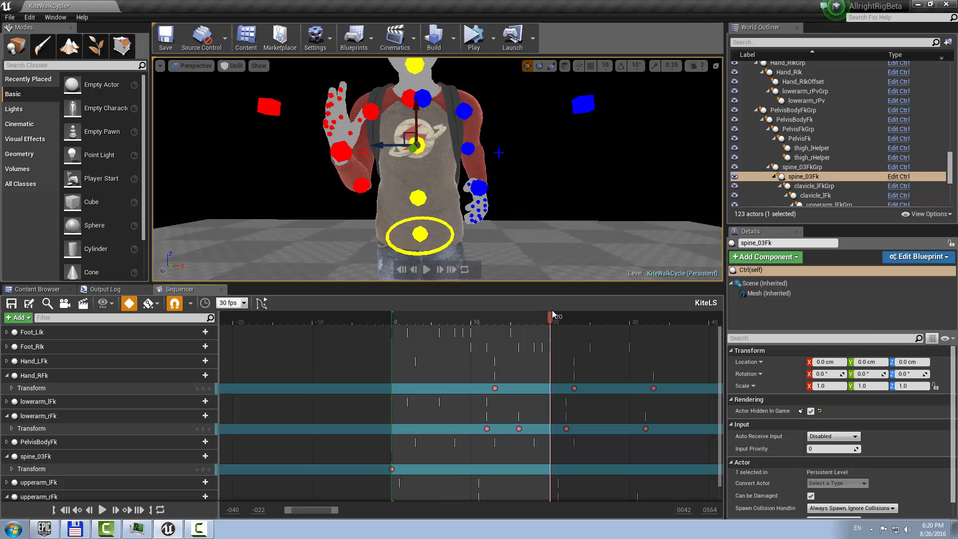
left_click(472, 319)
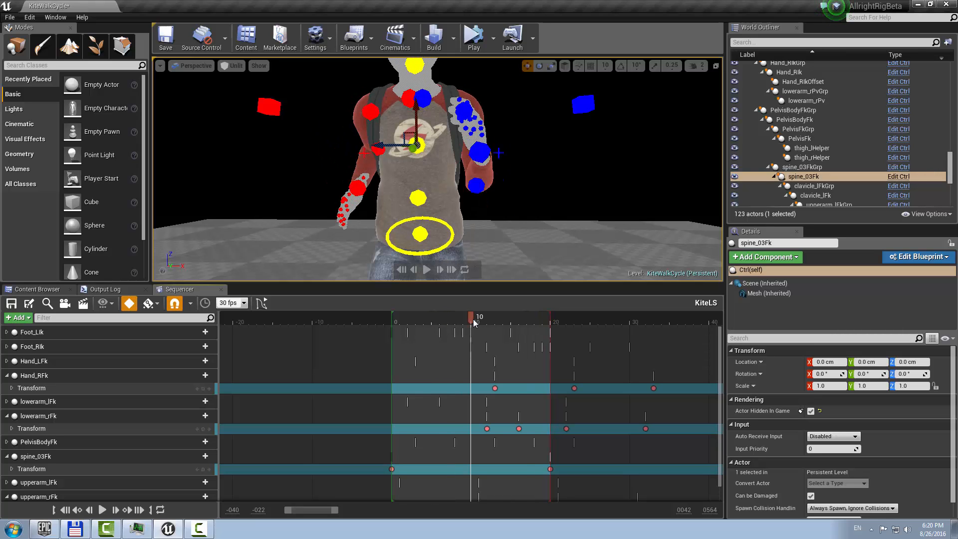
At frame 0, twist spine_03Fk to an X rotation of about 11.9 degrees and scrub through the motion.
left_click(385, 318)
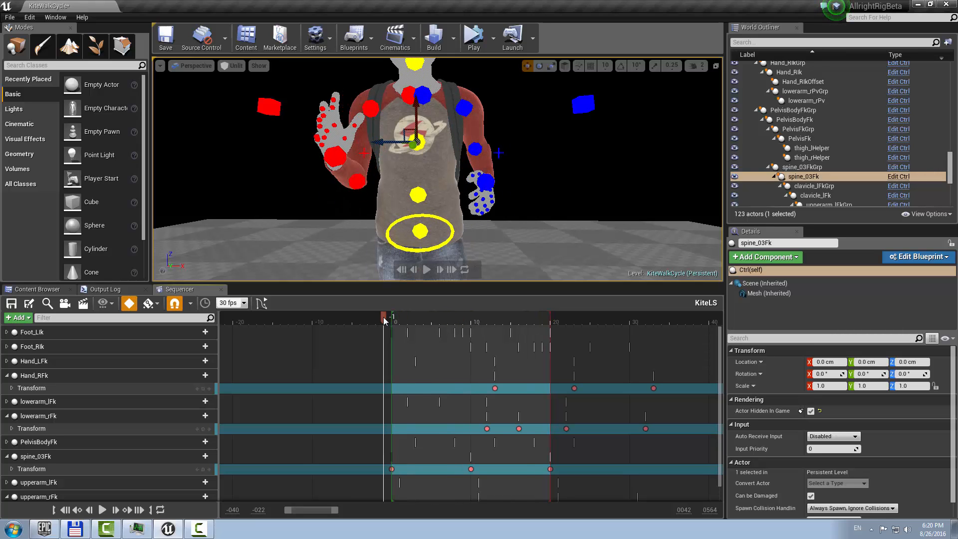
left_click(392, 318)
left_click_drag(424, 234, 371, 240, "alt")
left_click_drag(299, 154, 450, 274, "alt")
key("e")
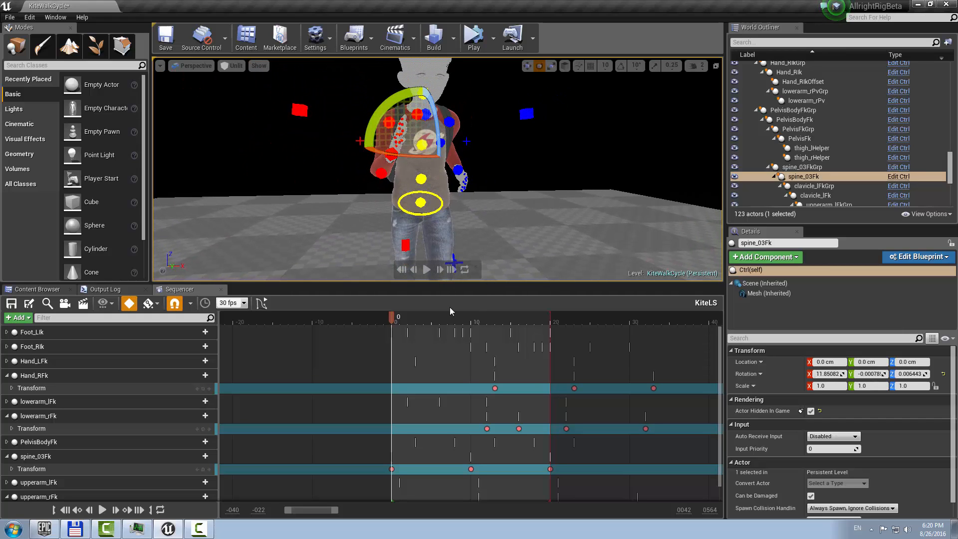
left_click_drag(395, 319, 454, 319)
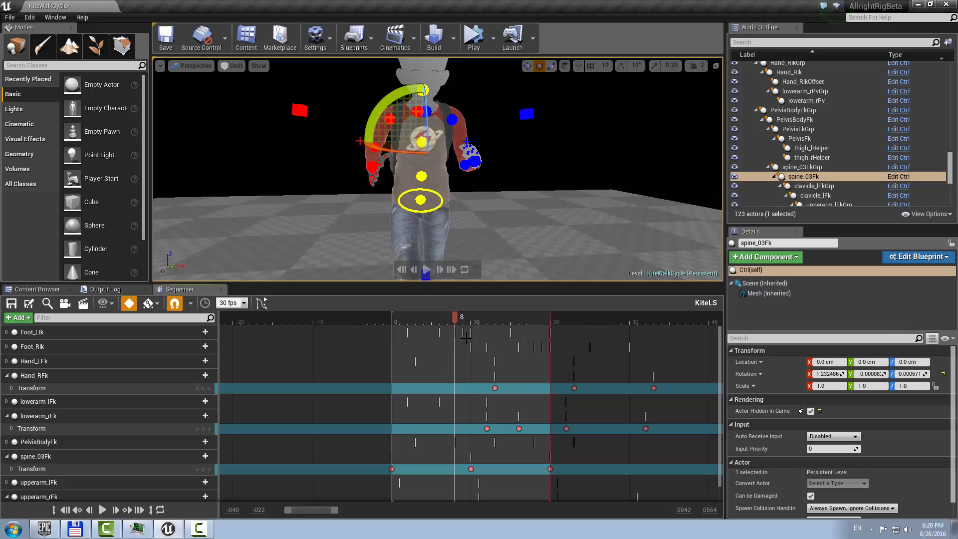
Replace the spine_03Fk key at frame 20, and key an opposite twist of about -14 degrees X rotation at frame 10.
left_click(550, 468)
key("Delete")
mouse_move(462, 323)
left_mouse_down()
mouse_move(547, 322)
mouse_move(463, 316)
left_mouse_up()
key("s")
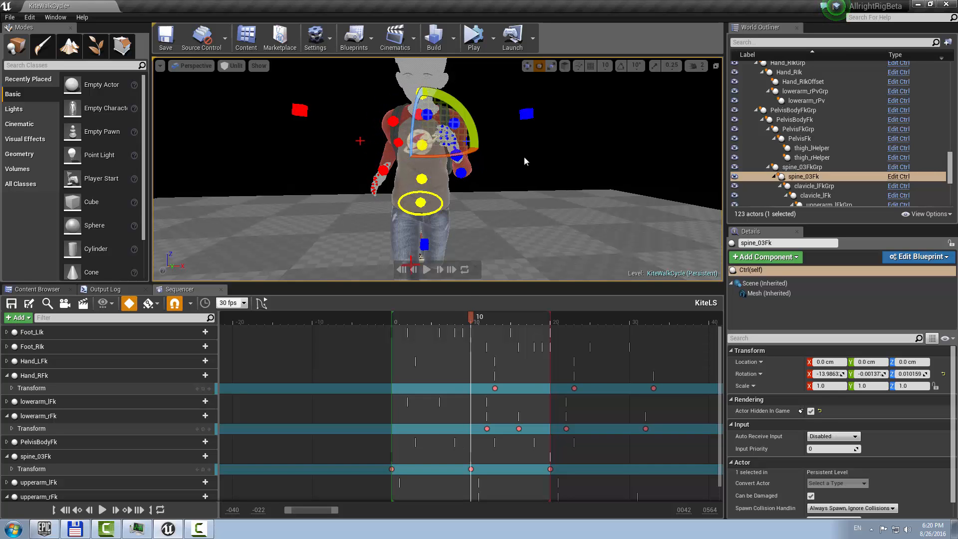
Scrub and play the run cycle in side view to check the torso twist against the arms and legs.
right_click_drag(524, 162, 372, 163)
left_click_drag(475, 326, 526, 323)
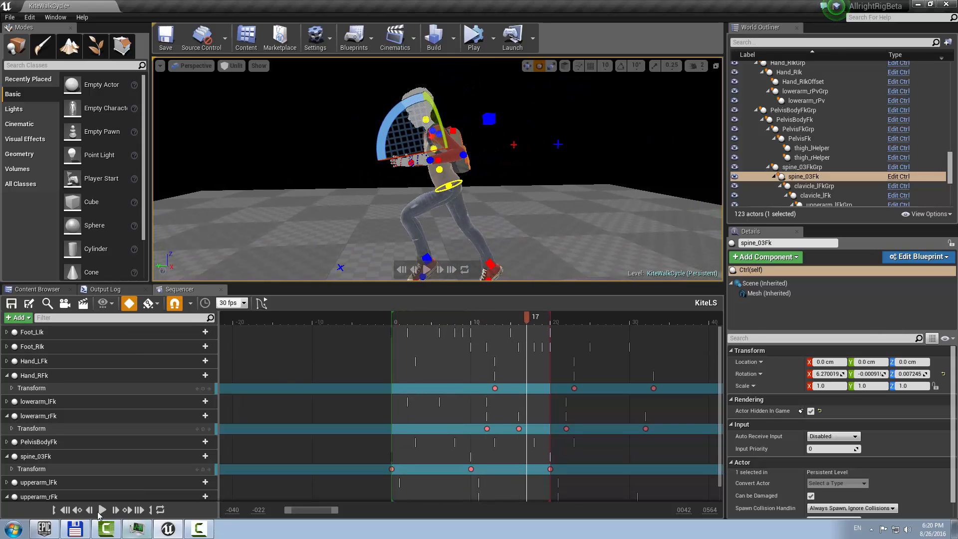
left_click(102, 509)
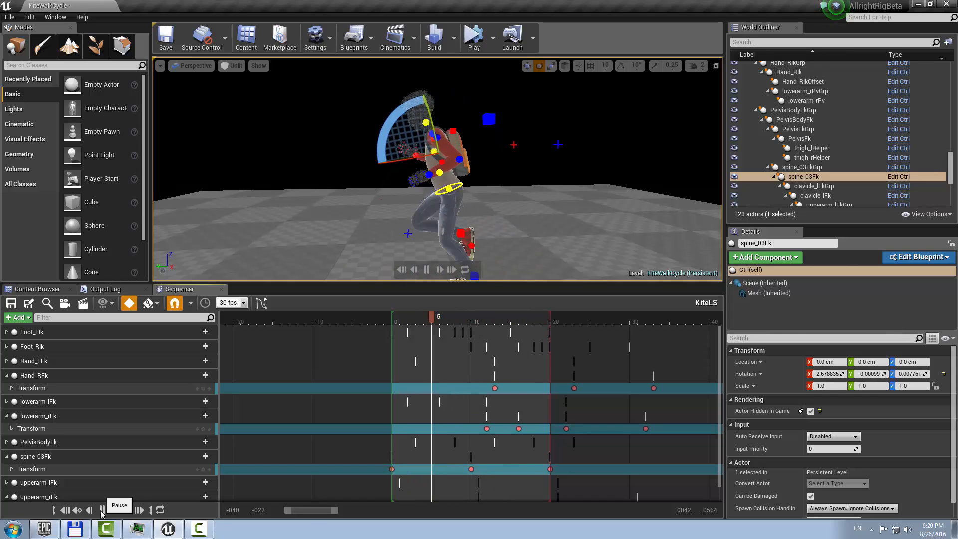
left_click(102, 509)
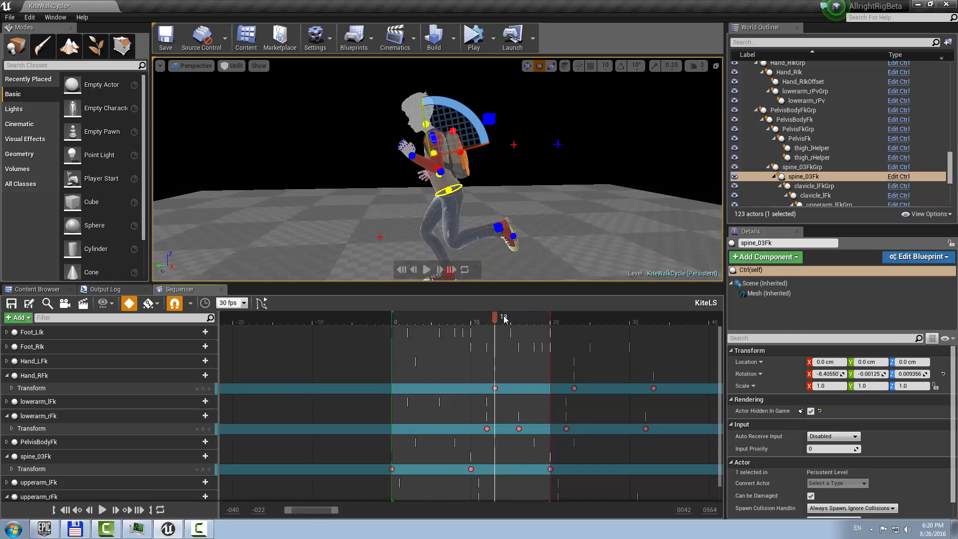
left_click_drag(549, 319, 448, 319)
Set the spine_03Fk section's infinity extrapolation to Cycle, shift its keys to frames 2, 12 and 22, and preview the playback.
right_click(411, 467)
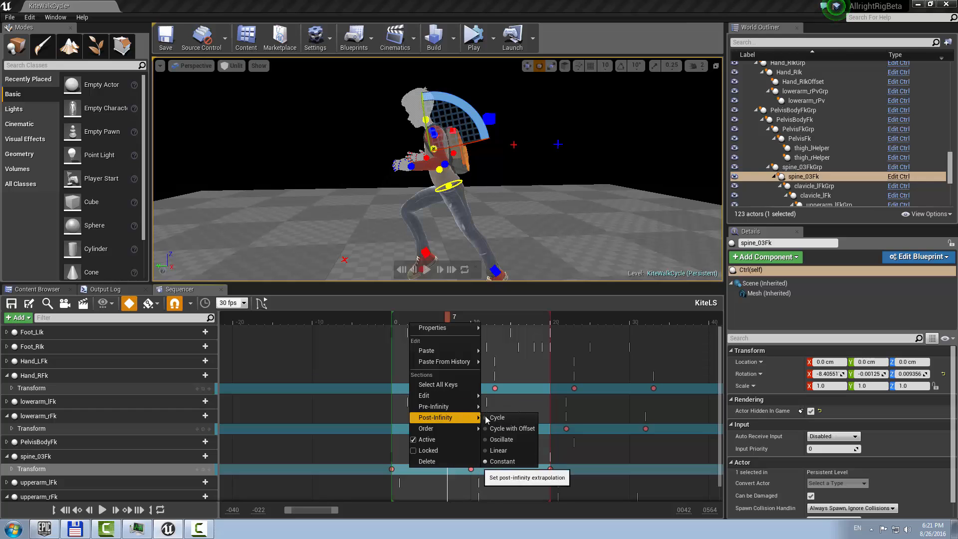
left_click(364, 473)
left_click_drag(411, 472, 576, 474)
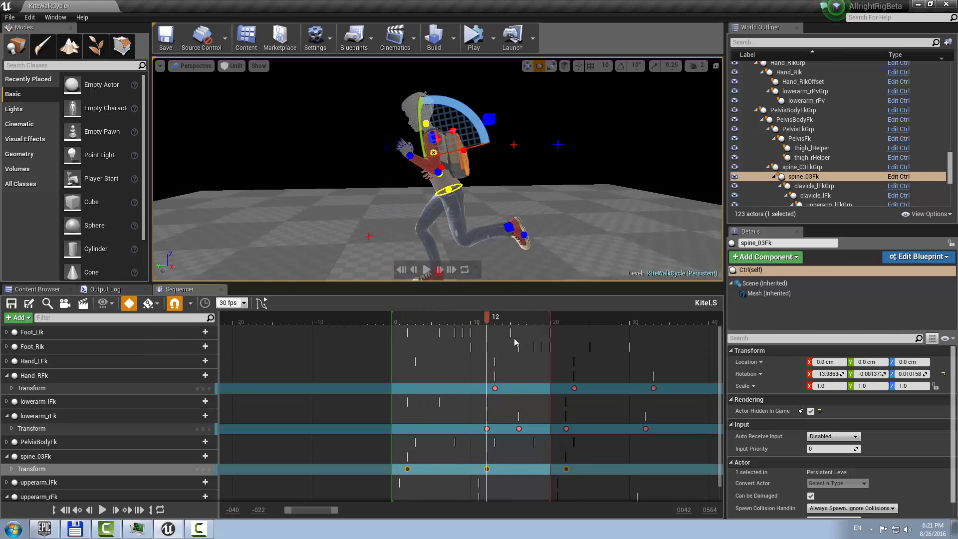
left_click(103, 509)
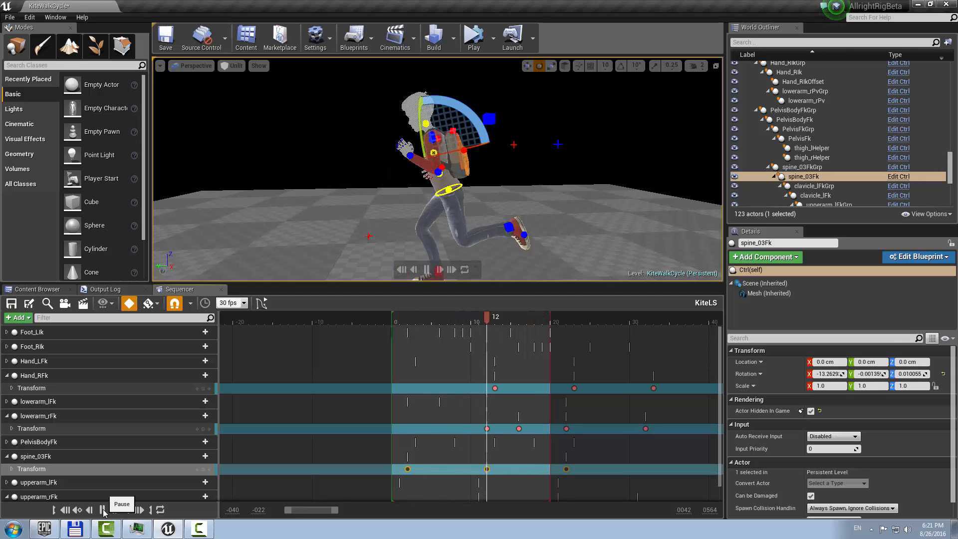
left_click(102, 509)
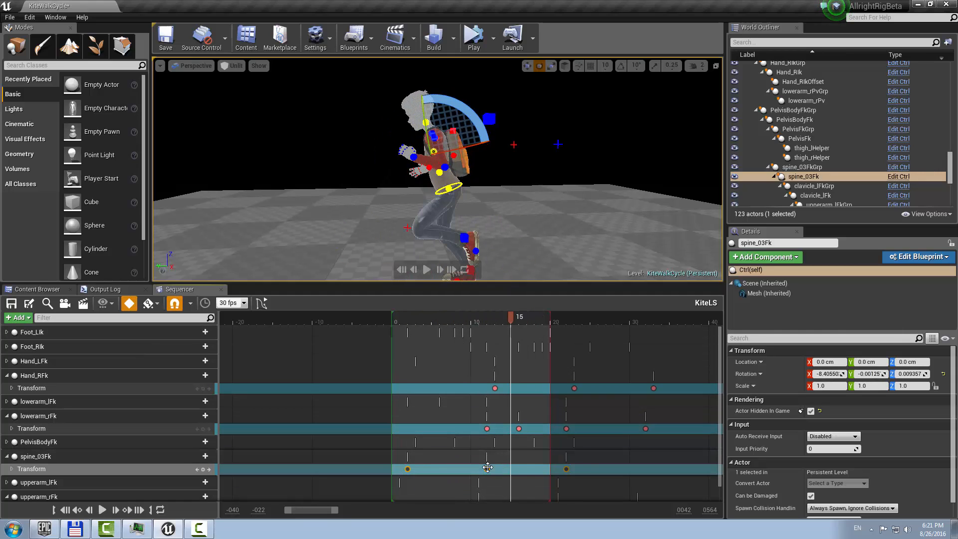
Compare playback with the spine_03Fk keys starting at frame 4 and at frame -1, and settle on frames 4, 14 and 24.
left_click_drag(504, 468, 502, 468)
left_click(103, 509)
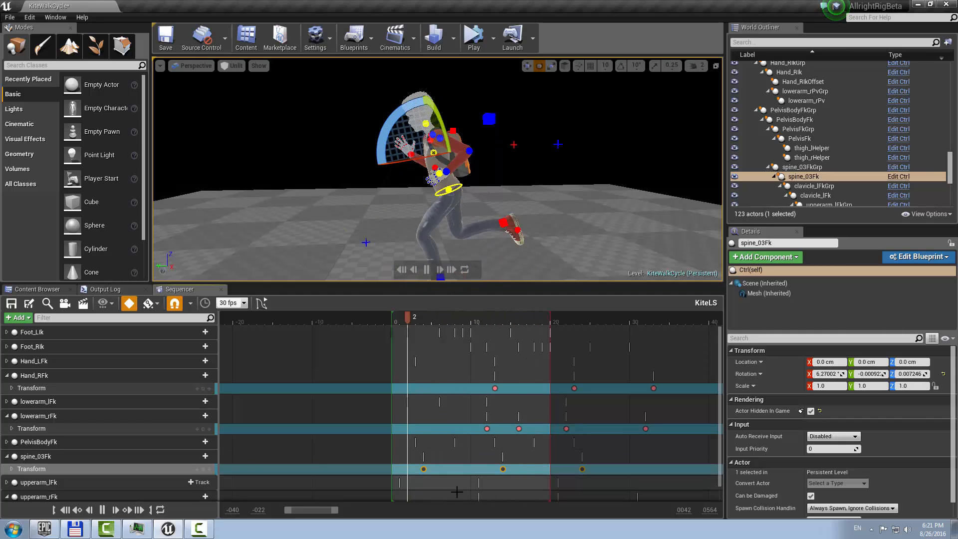
left_click(103, 509)
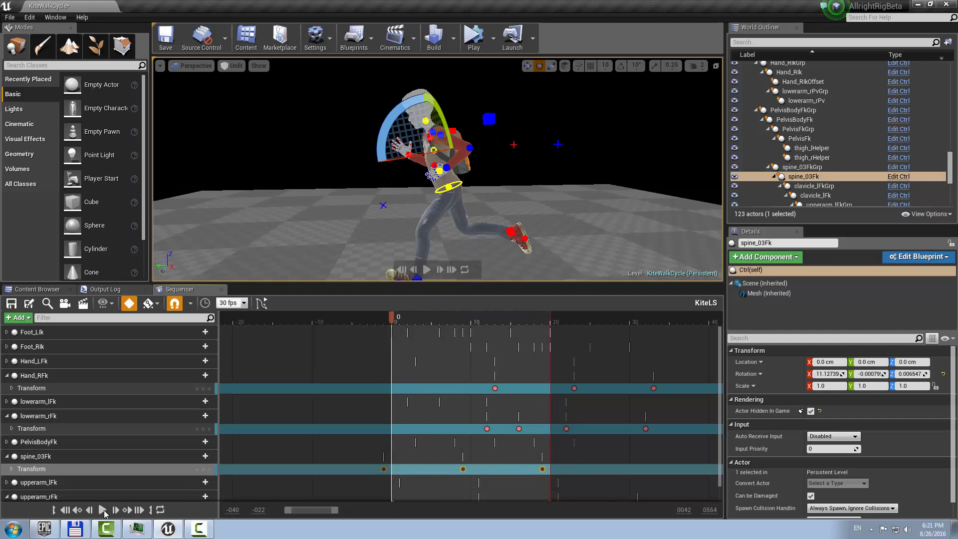
left_click(103, 509)
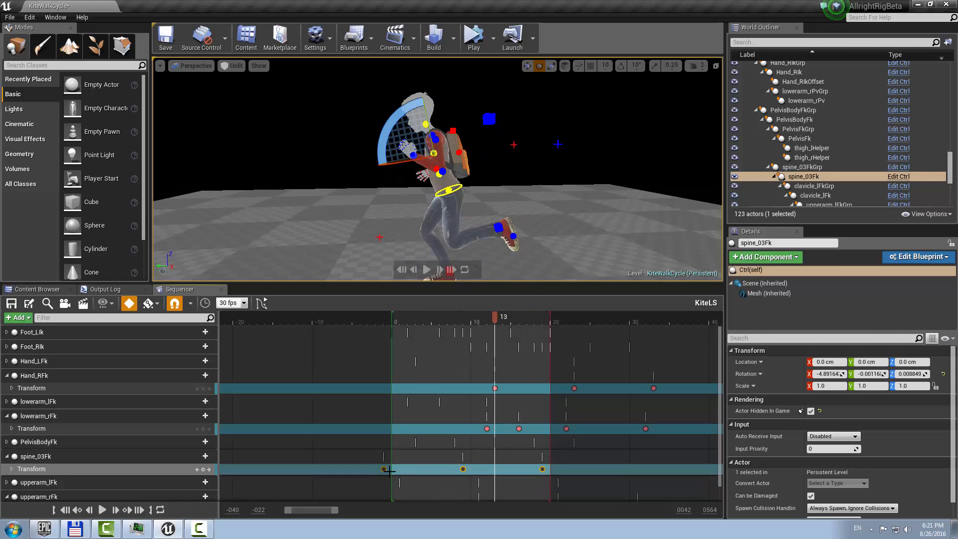
left_click_drag(423, 469, 424, 470)
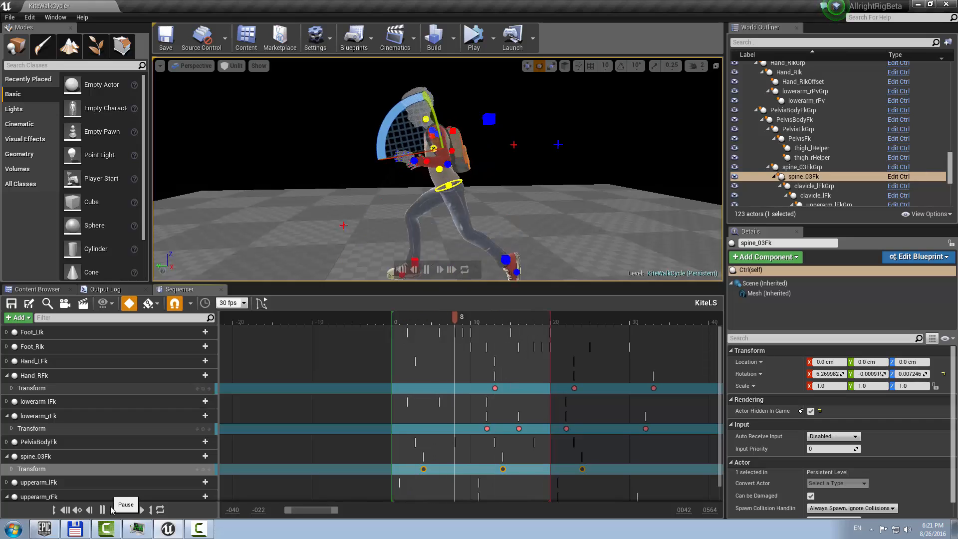
Play the run cycle from the front, pause it, and scrub to check the torso twist against the arms.
left_click(573, 144)
key("w")
right_click_drag(573, 145, 652, 149)
key("s")
key("w")
key("a")
key("s")
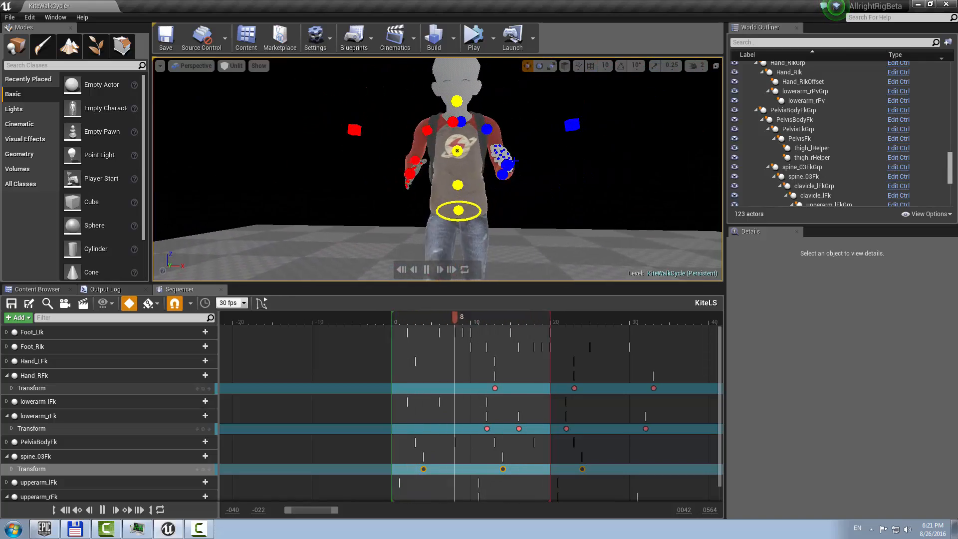
left_click(102, 509)
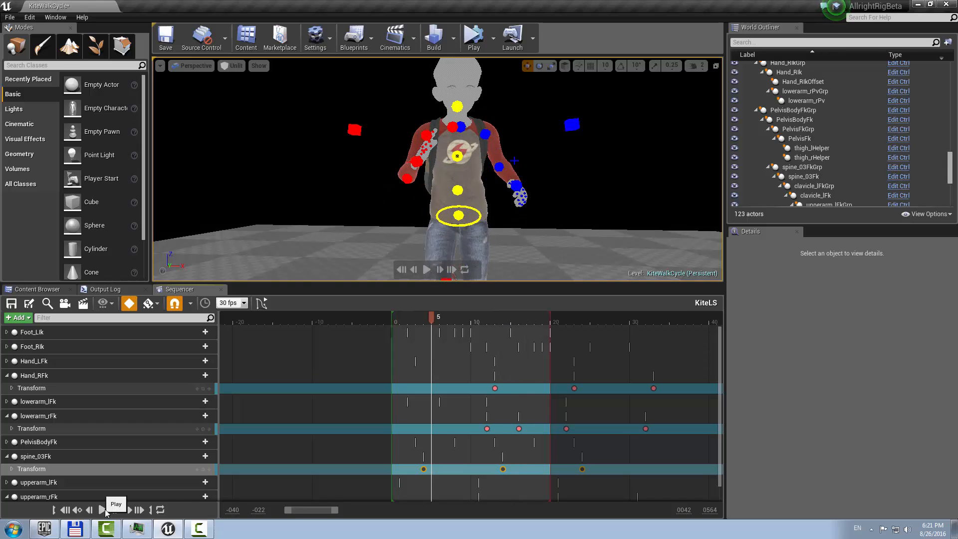
left_click_drag(432, 315, 503, 324)
left_click(447, 320)
Select the headFk control, switch the viewport to the orthographic Front view framed on the head, and activate the Rotate tool.
right_click_drag(475, 128, 476, 104)
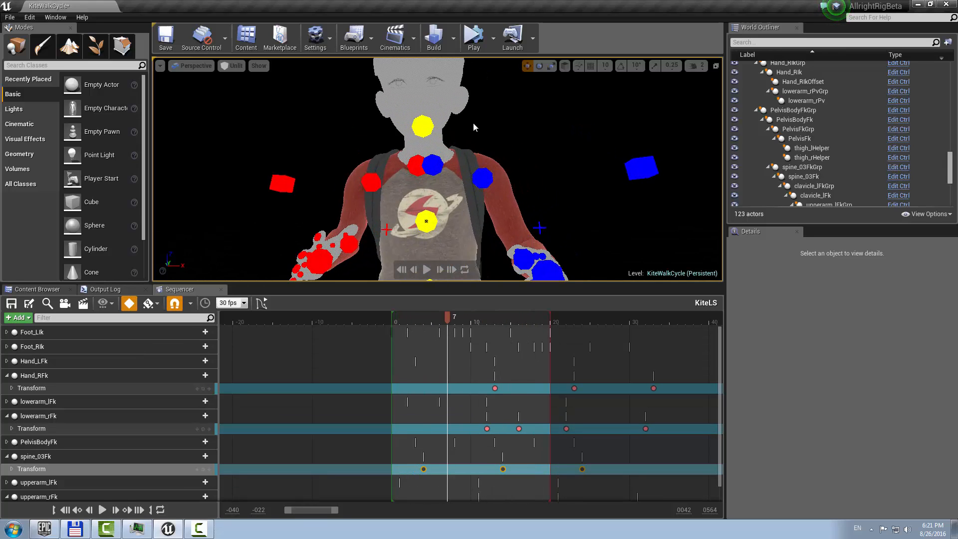
left_click(421, 123)
mouse_move(421, 124)
right_mouse_down()
mouse_move(399, 113)
mouse_move(438, 118)
mouse_move(430, 108)
mouse_move(444, 105)
mouse_move(429, 113)
right_mouse_up()
left_click(190, 69)
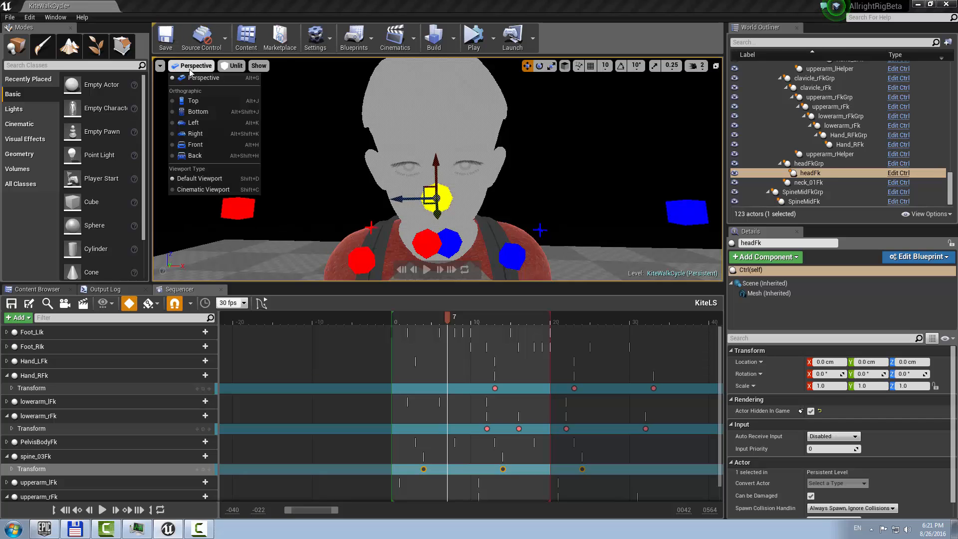
left_click(173, 144)
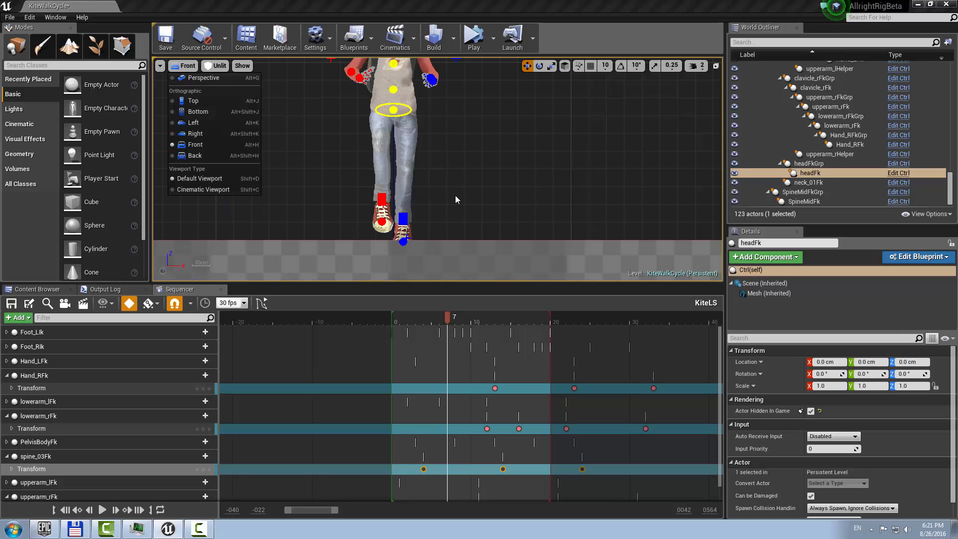
scroll(486, 245, "up", 10)
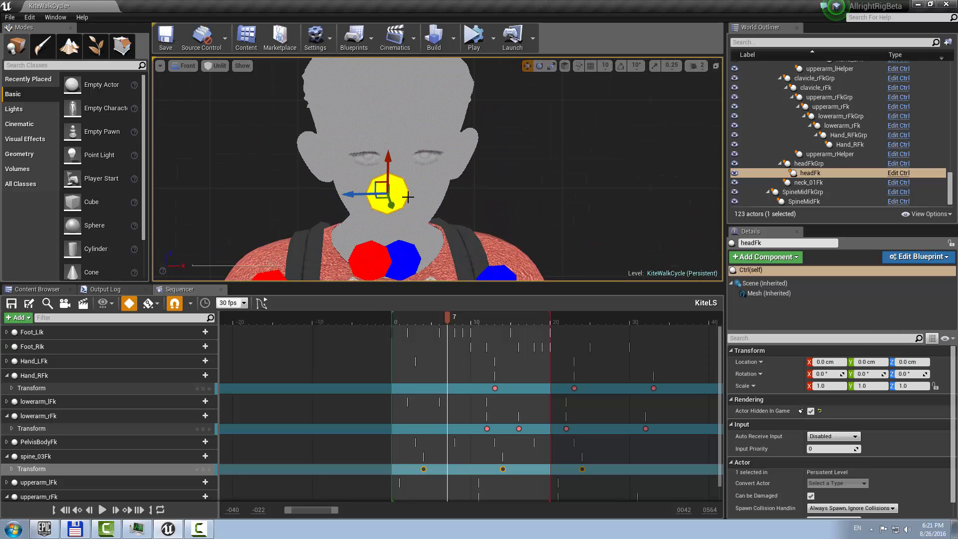
right_click_drag(410, 193, 436, 166)
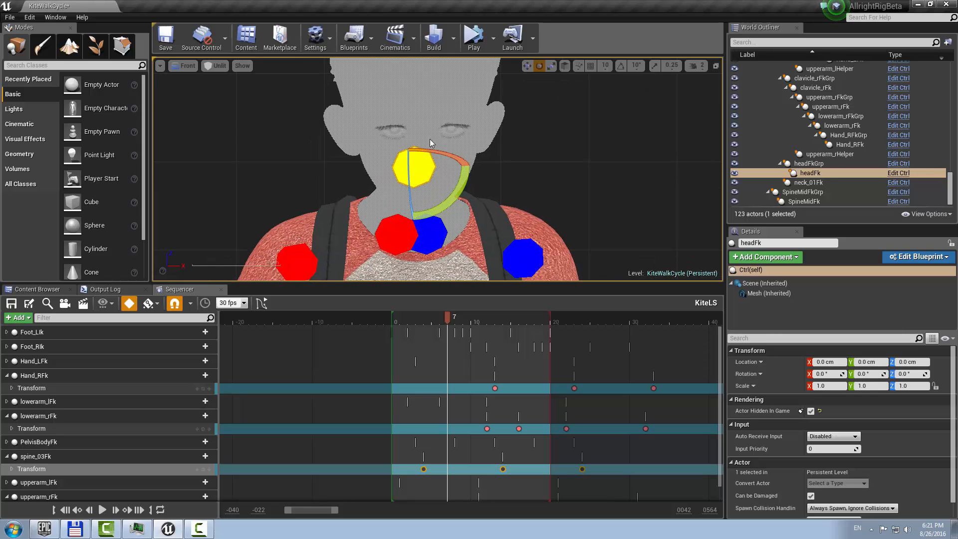
scroll(557, 192, "down", 3)
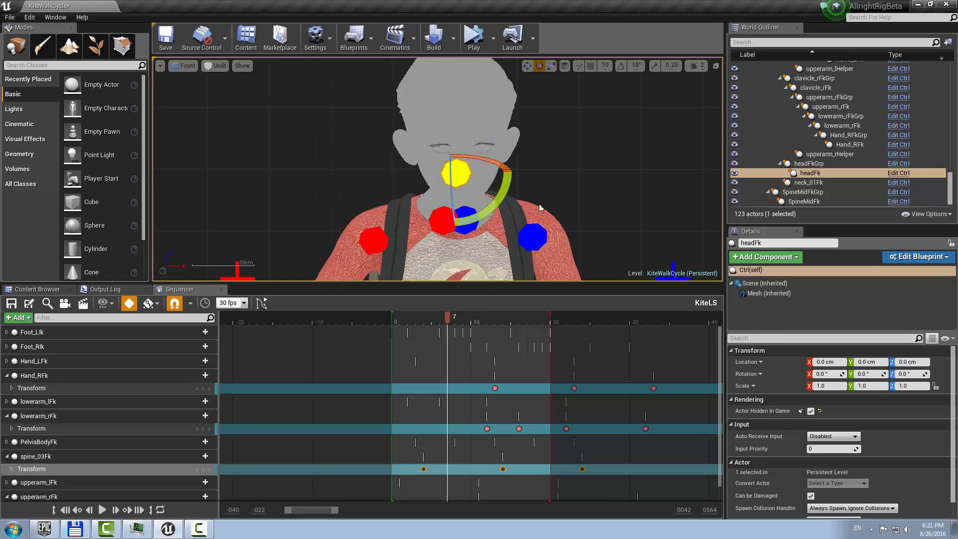
Scrub the cycle in front view with headFk selected to examine how the head turns with the torso, ending at frame 0.
right_click_drag(434, 241, 432, 230)
left_click(432, 229)
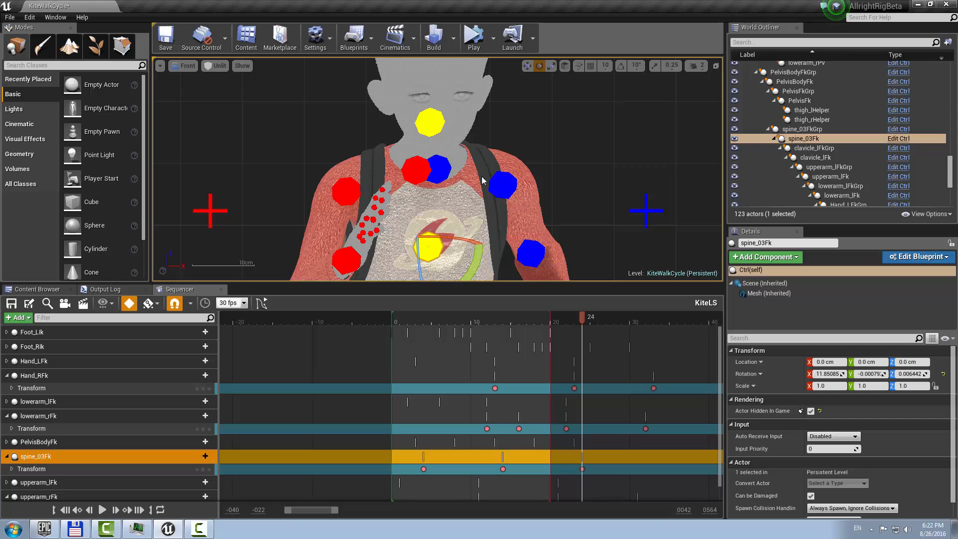
left_click(432, 125)
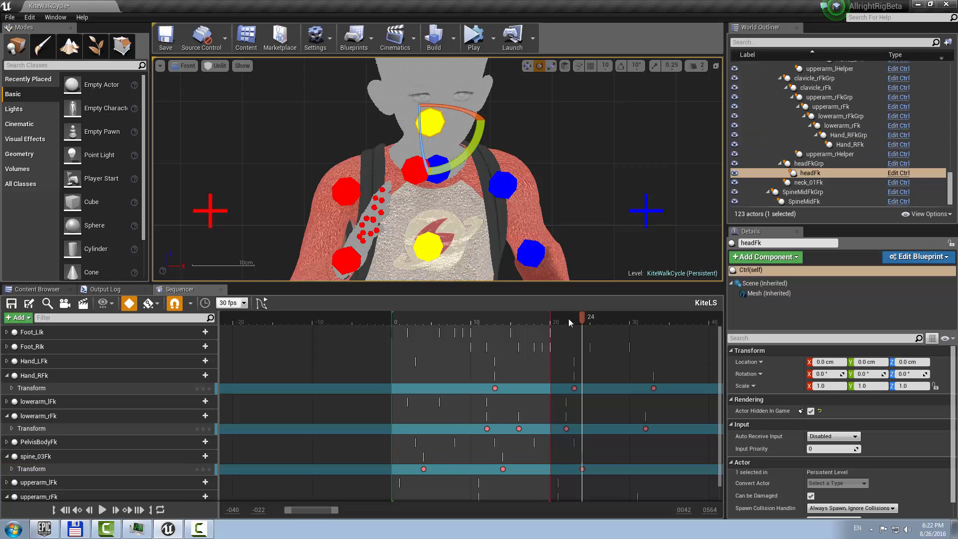
left_click_drag(570, 322, 394, 329)
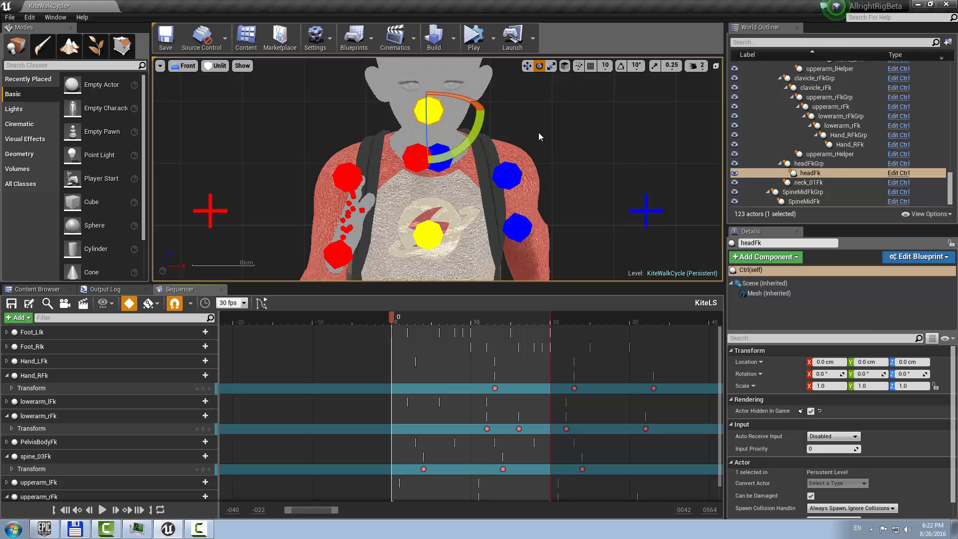
right_click_drag(538, 132, 540, 176)
scroll(513, 191, "up", 2)
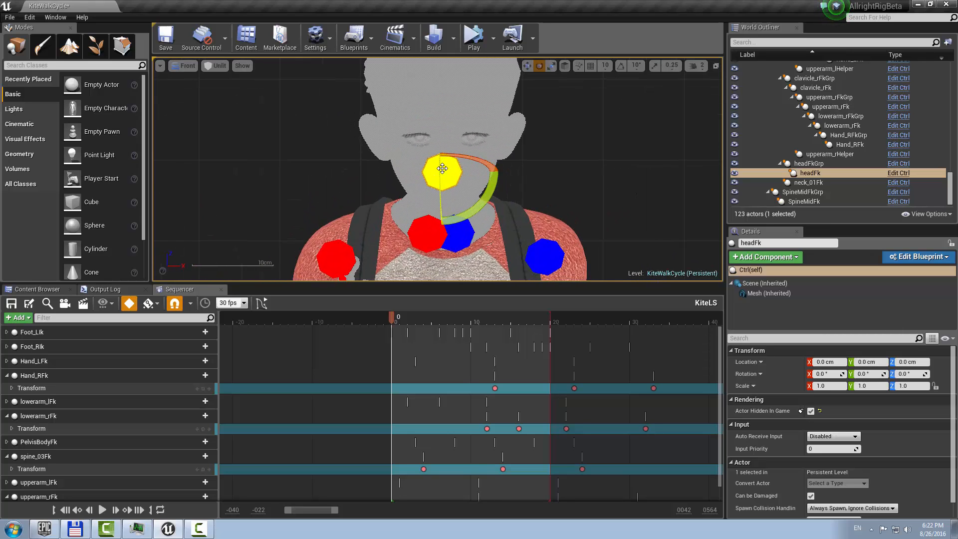
mouse_move(397, 318)
left_mouse_down()
mouse_move(560, 318)
mouse_move(392, 323)
left_mouse_up()
left_click_drag(498, 322, 395, 333)
right_click_drag(513, 186, 518, 181)
scroll(517, 182, "up", 2)
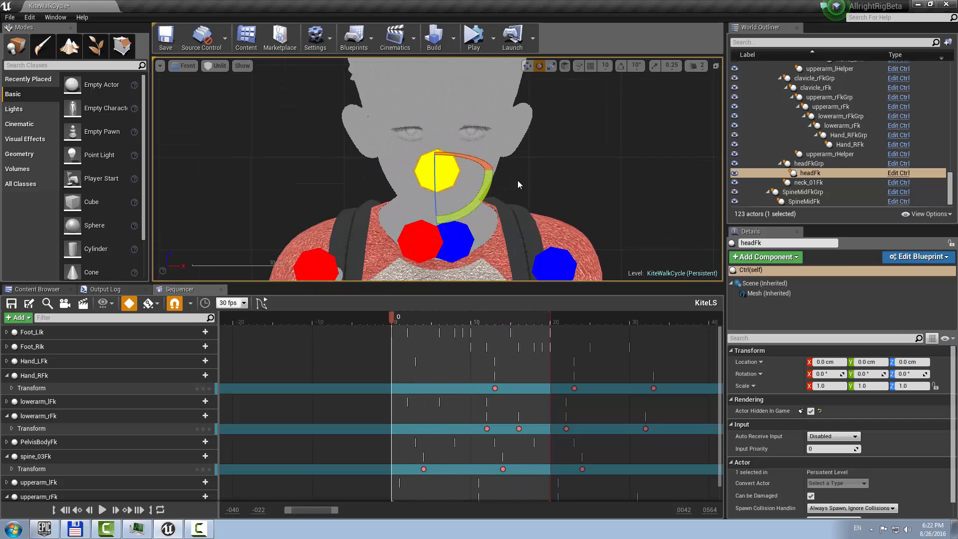
scroll(519, 179, "down", 2)
right_click_drag(525, 140, 536, 167)
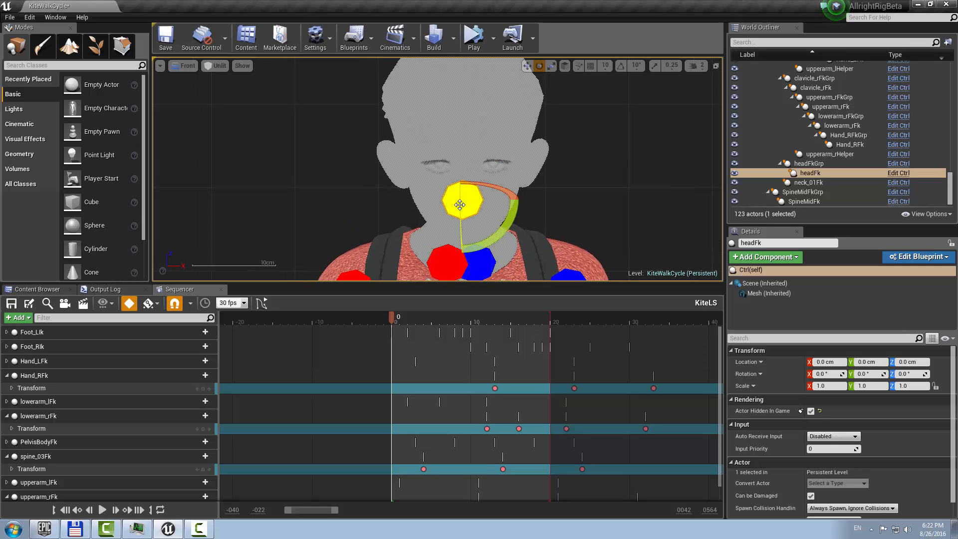
At frame 0, rotate headFk to about -5 degrees X and -18.8 degrees Z using Lit view, and key the pose.
left_click_drag(460, 205, 474, 200)
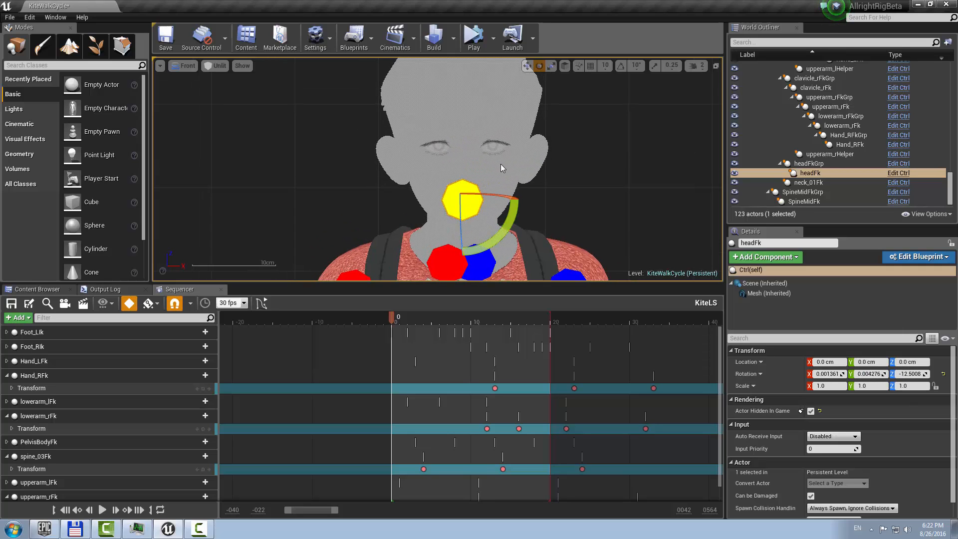
key("alt+4")
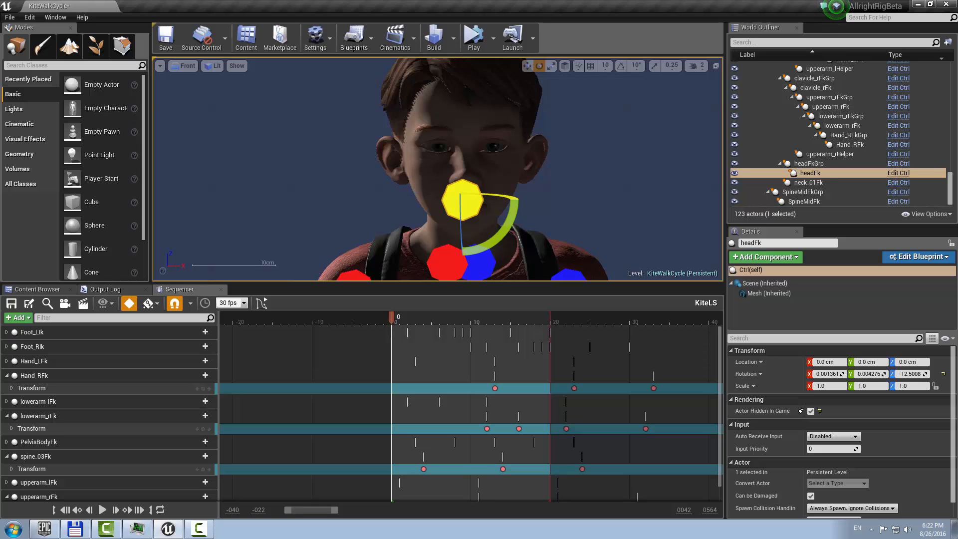
left_click_drag(499, 196, 462, 200)
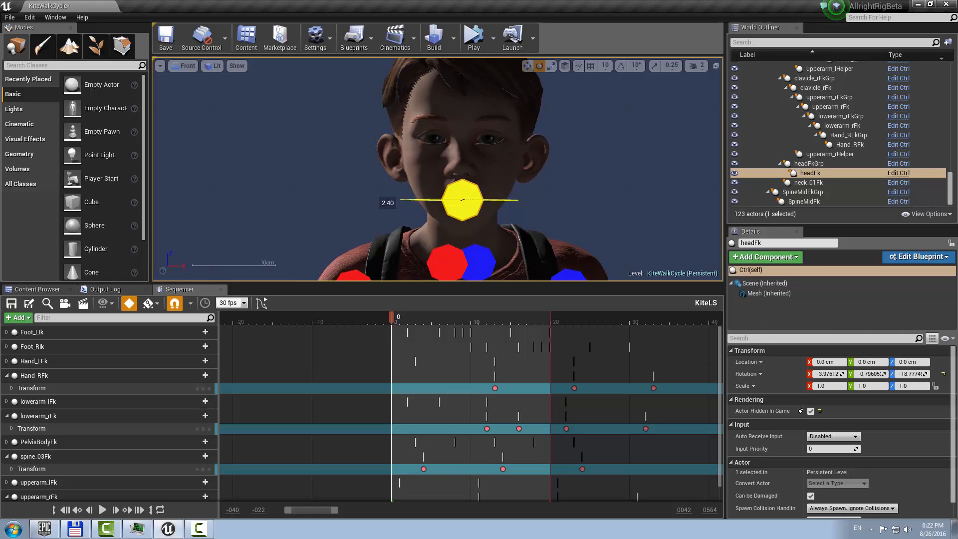
key("s")
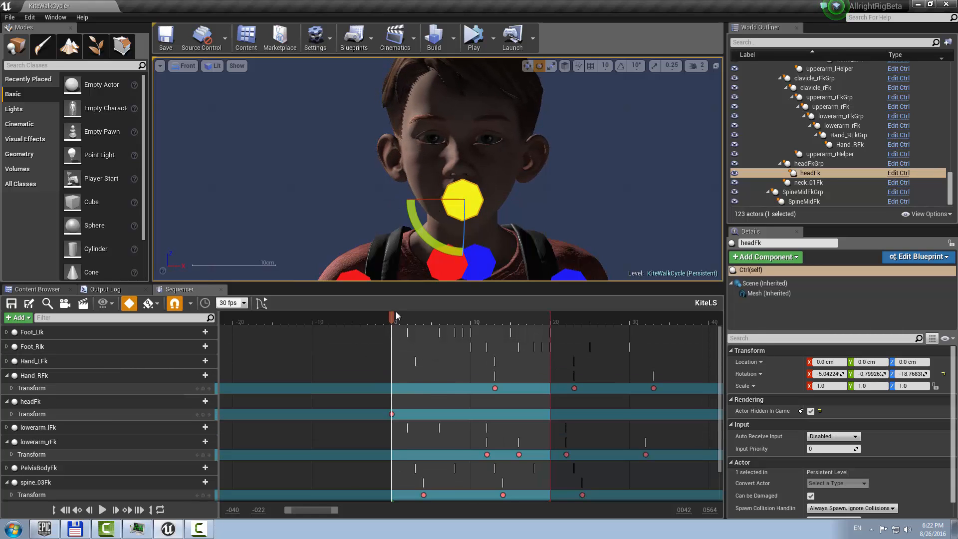
Key the same headFk pose at frame 20, and key a counter-rotation of about 4.2 degrees X at frame 10.
left_click(510, 320)
left_click_drag(525, 318, 474, 321)
key("s")
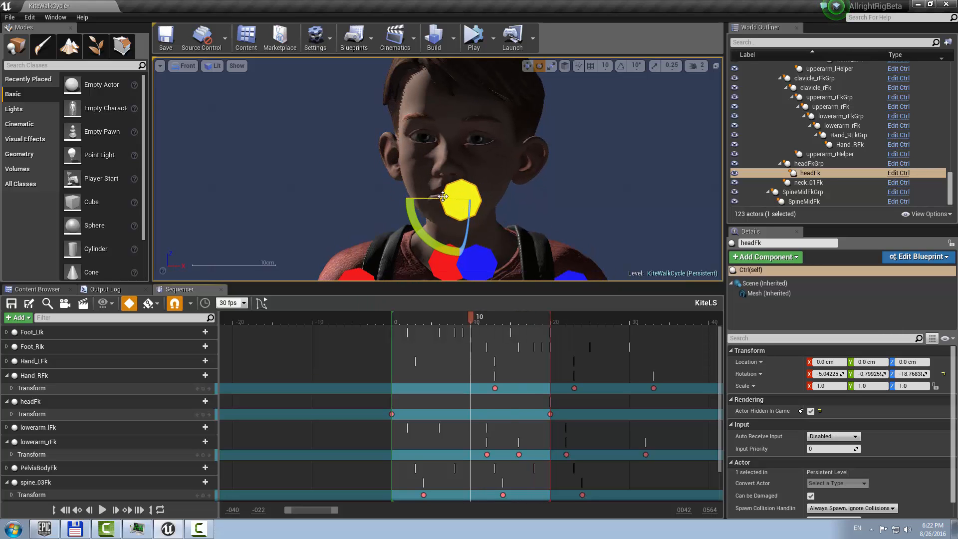
mouse_move(443, 200)
left_mouse_down()
mouse_move(414, 199)
mouse_move(456, 200)
left_mouse_up()
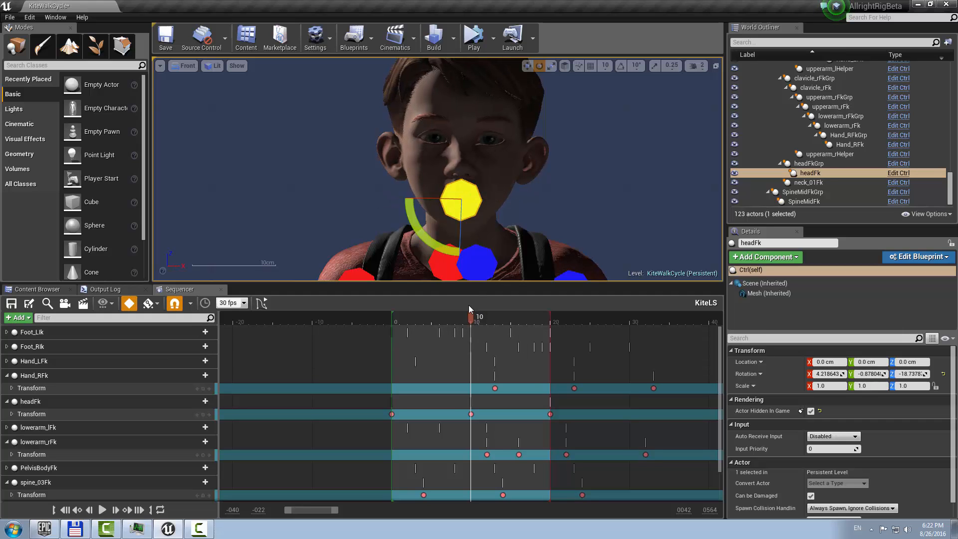
Key headFk in-between rotations of about -16.9 degrees X at frame 5 and about 13 degrees X at frame 15.
left_click_drag(446, 318, 431, 334)
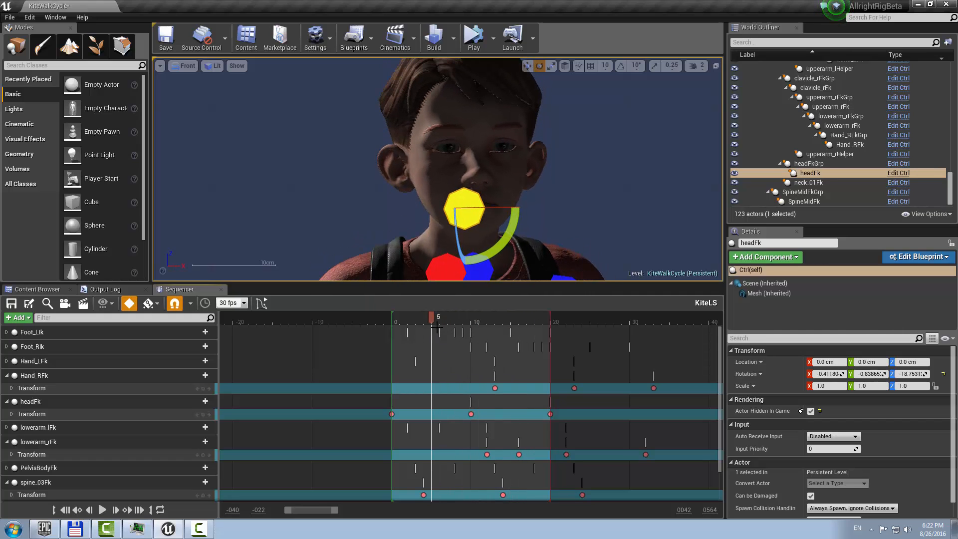
left_click_drag(500, 208, 464, 210)
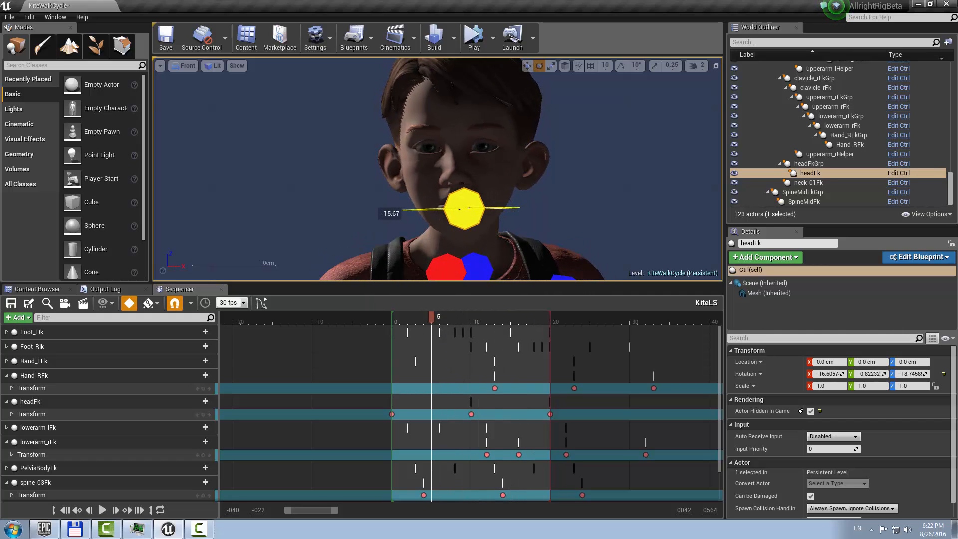
left_click_drag(423, 319, 510, 325)
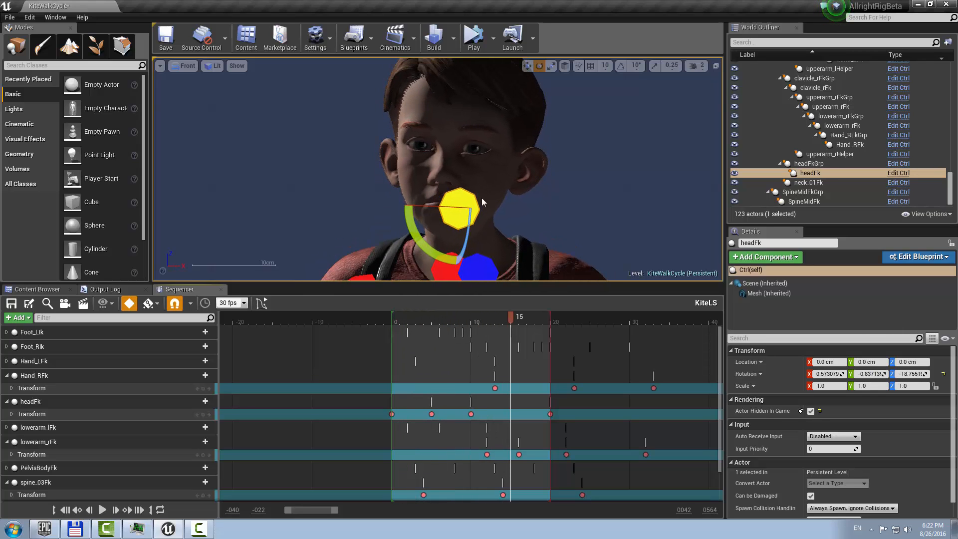
left_click_drag(443, 207, 479, 208)
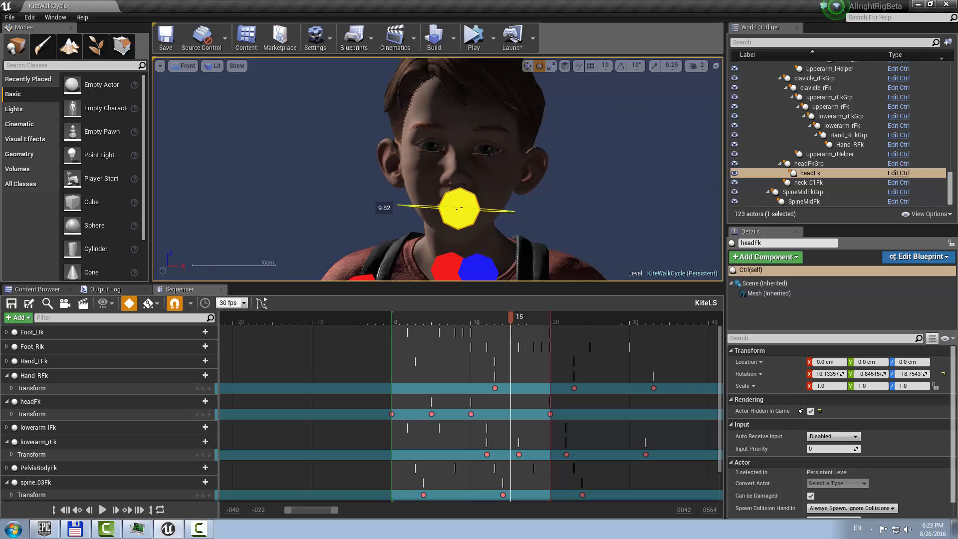
mouse_move(421, 233)
left_mouse_down()
mouse_move(417, 226)
mouse_move(413, 235)
left_mouse_up()
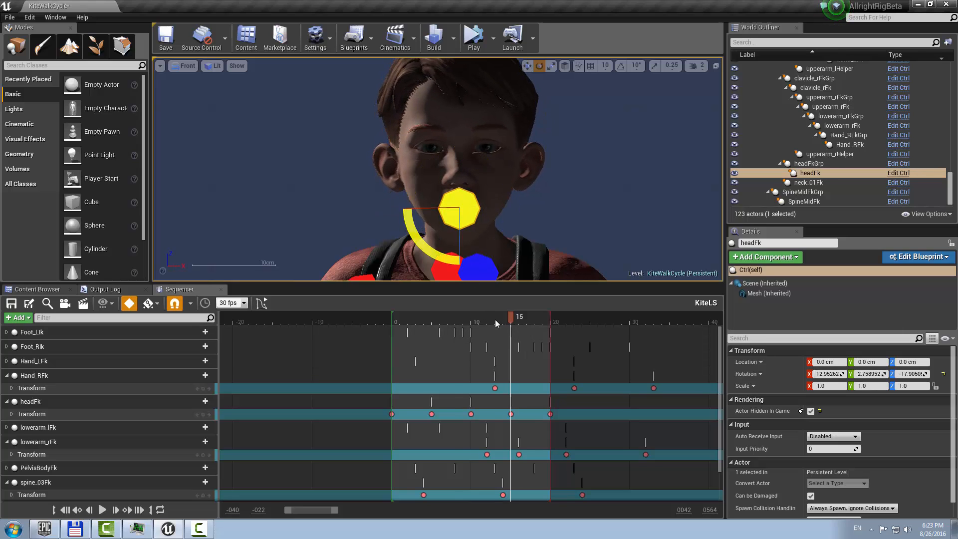
Review the headFk poses at frames 10, 5 and 0, and enlarge the World Outliner to show more of the control hierarchy.
left_click_drag(495, 319, 470, 319)
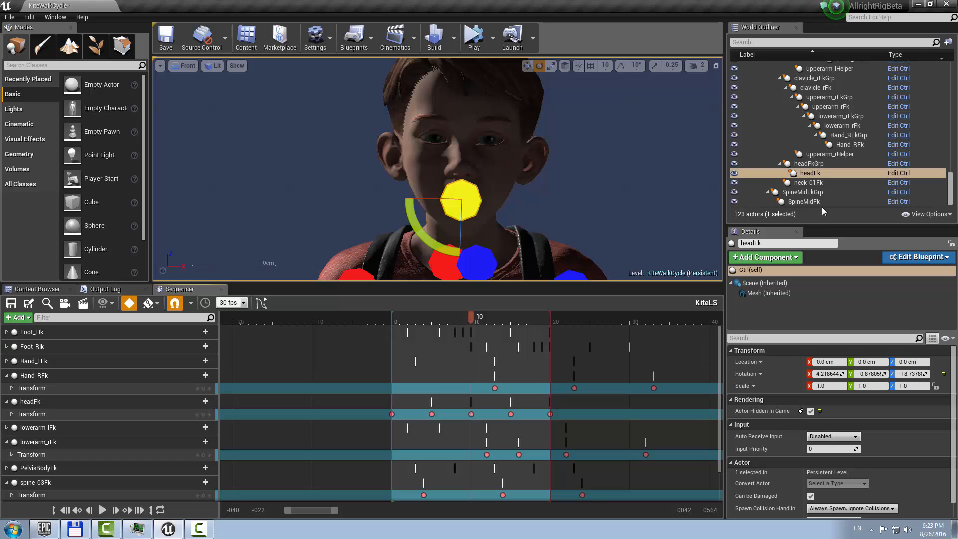
left_click_drag(827, 226, 834, 413)
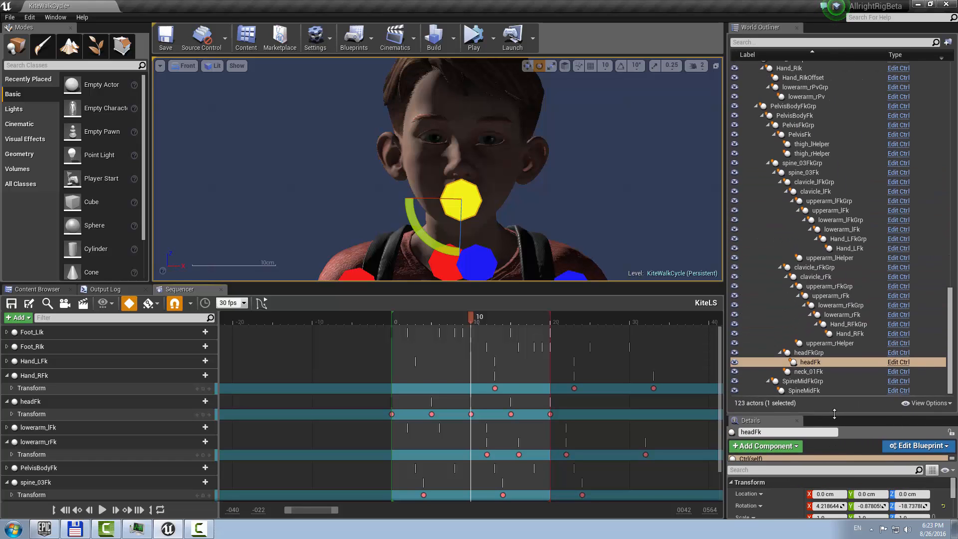
left_click(430, 321)
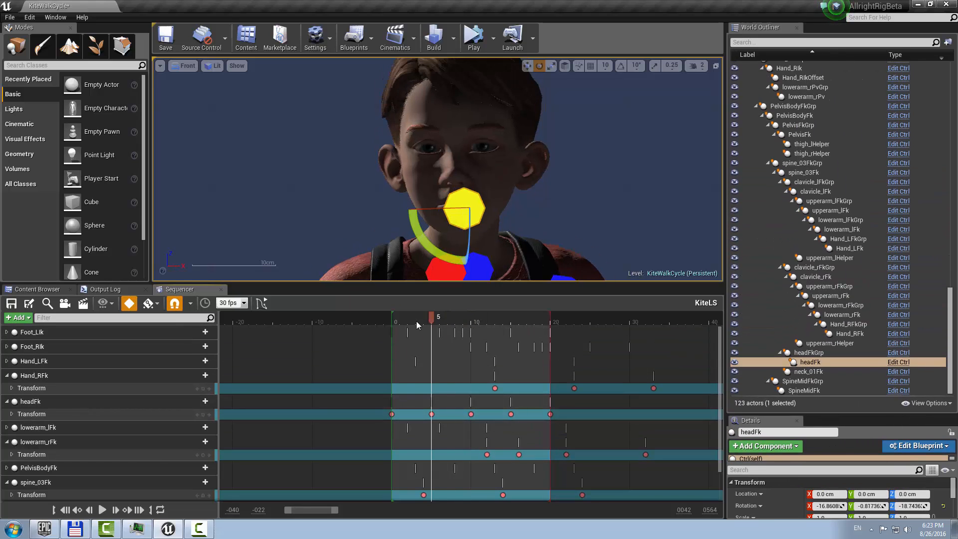
left_click(393, 322)
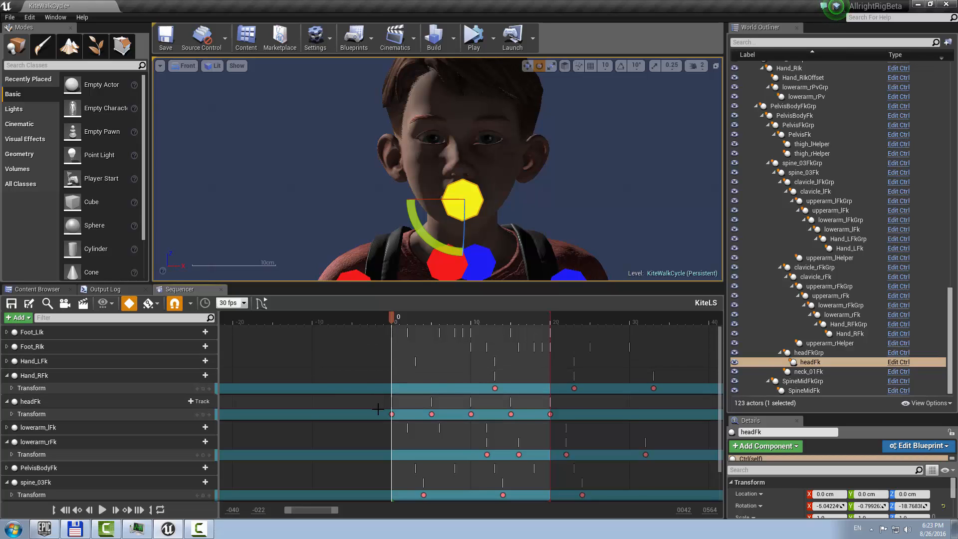
Delete all headFk keys and remove the headFk track from the sequence.
left_click_drag(377, 409, 560, 418)
key("Delete")
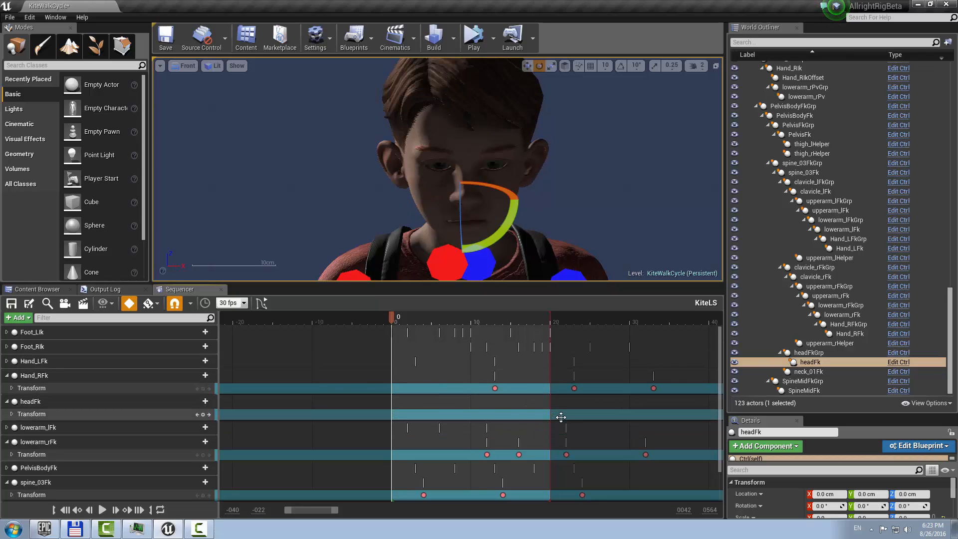
left_click(55, 400)
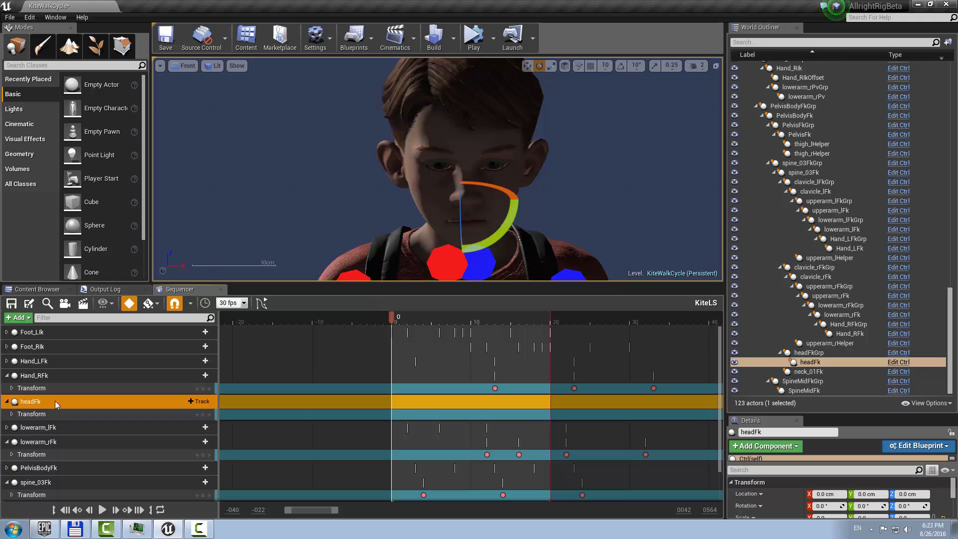
key("Delete")
Reparent the headFk control from headFkGrp to Root in the World Outliner hierarchy.
scroll(818, 144, "up", 5)
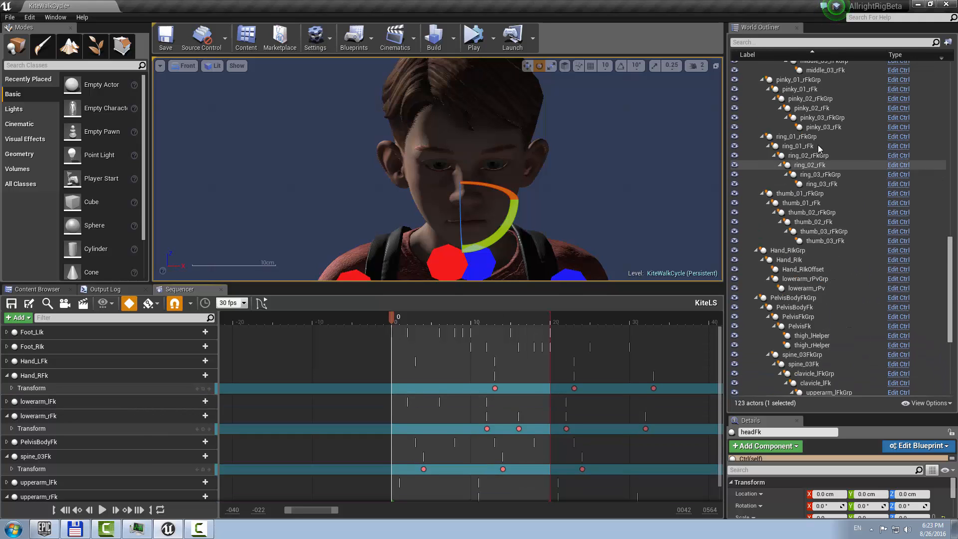
scroll(830, 191, "down", 5)
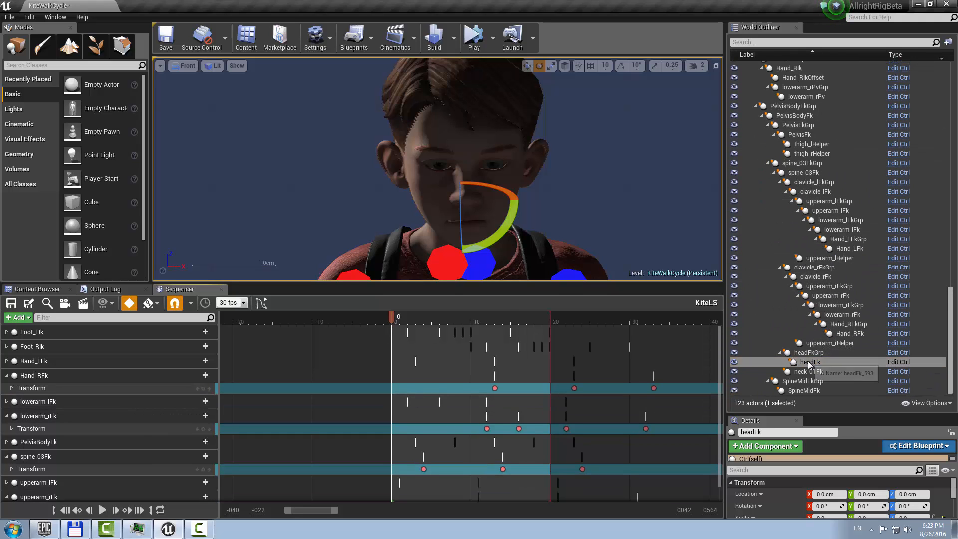
left_click_drag(809, 365, 783, 394)
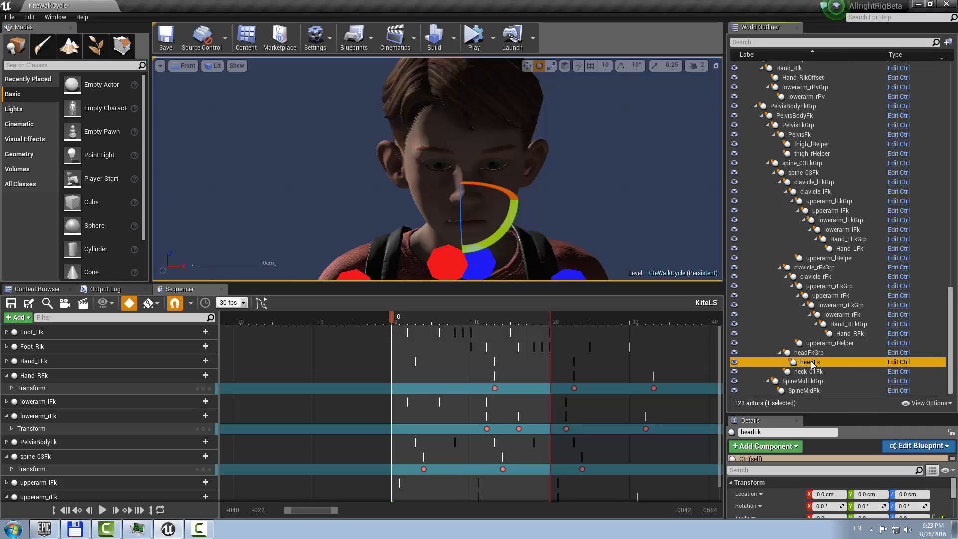
left_click_drag(813, 250, 773, 130)
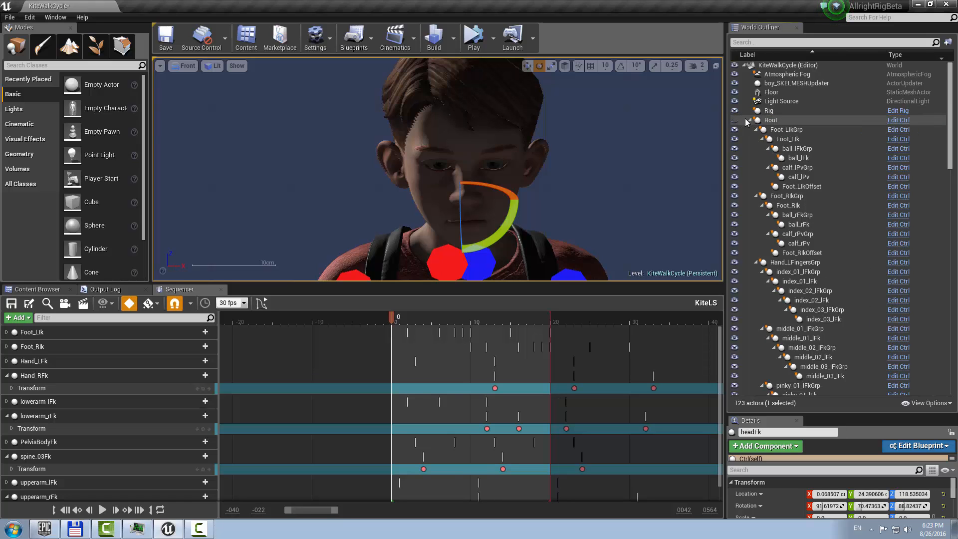
Rotate the headFk control at frame 0 so the head faces forward and key its transform.
mouse_move(394, 320)
left_mouse_down()
mouse_move(558, 329)
mouse_move(393, 331)
left_mouse_up()
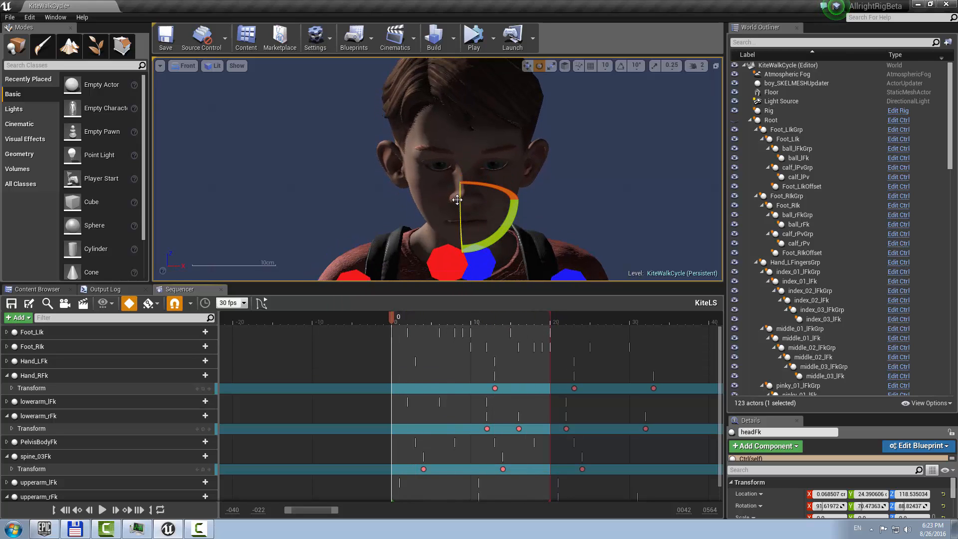
left_click_drag(457, 199, 489, 204)
right_click_drag(575, 216, 560, 211)
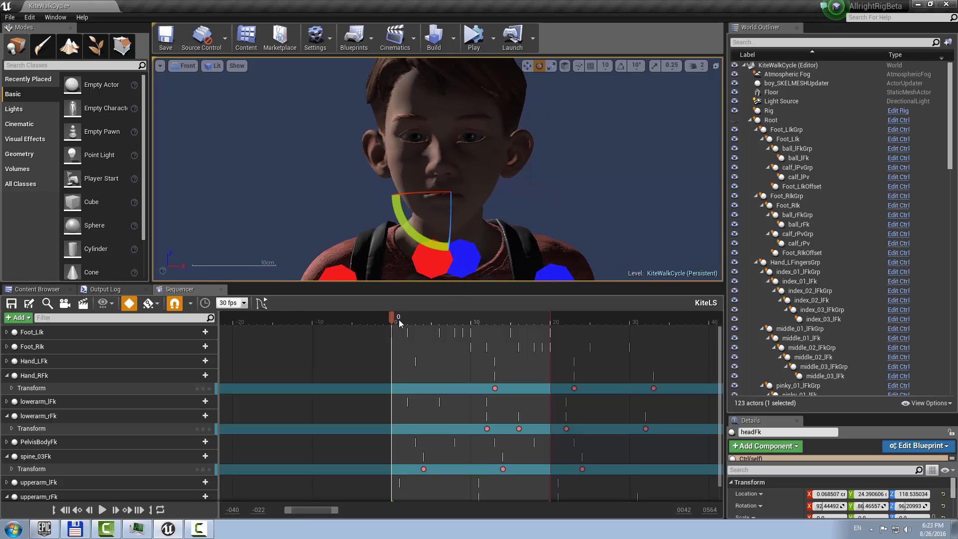
mouse_move(399, 320)
left_mouse_down()
mouse_move(538, 322)
mouse_move(392, 319)
left_mouse_up()
key("s")
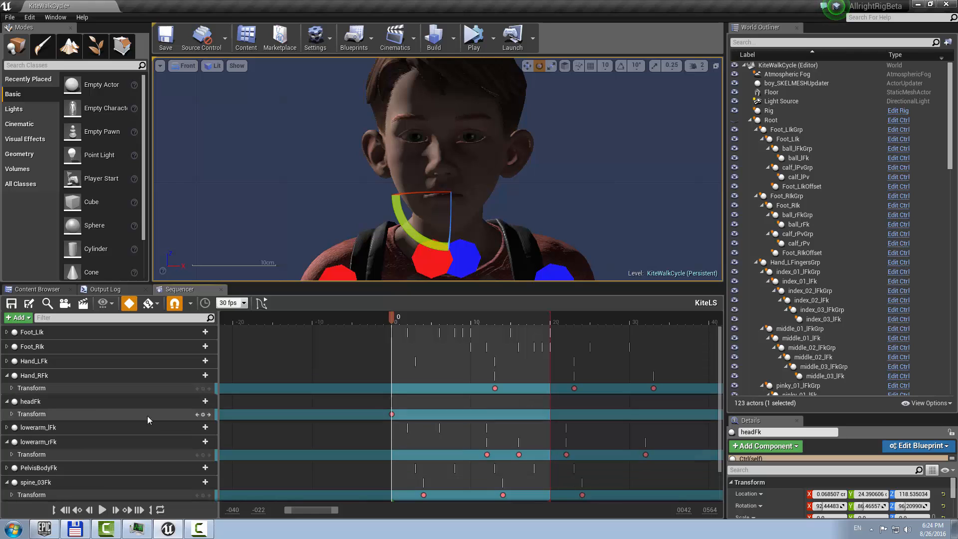
Reselect headFk and reset its scale to 1.0 on all axes, undoing the reset of its rotation.
left_click(519, 173)
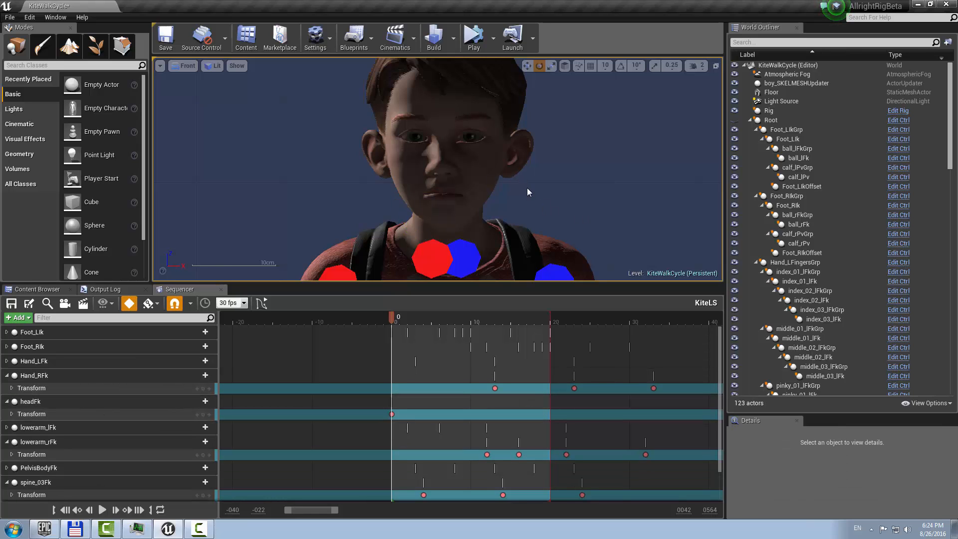
scroll(527, 192, "down", 6)
right_click_drag(532, 237, 534, 173)
scroll(540, 276, "down", 6)
scroll(532, 249, "up", 4)
right_click_drag(576, 97, 578, 191)
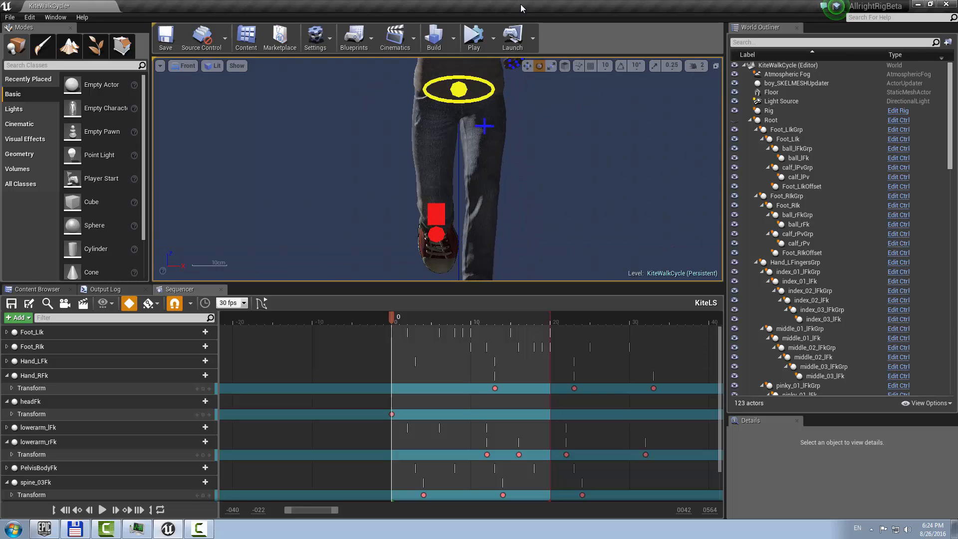
right_click_drag(525, 156, 496, 331)
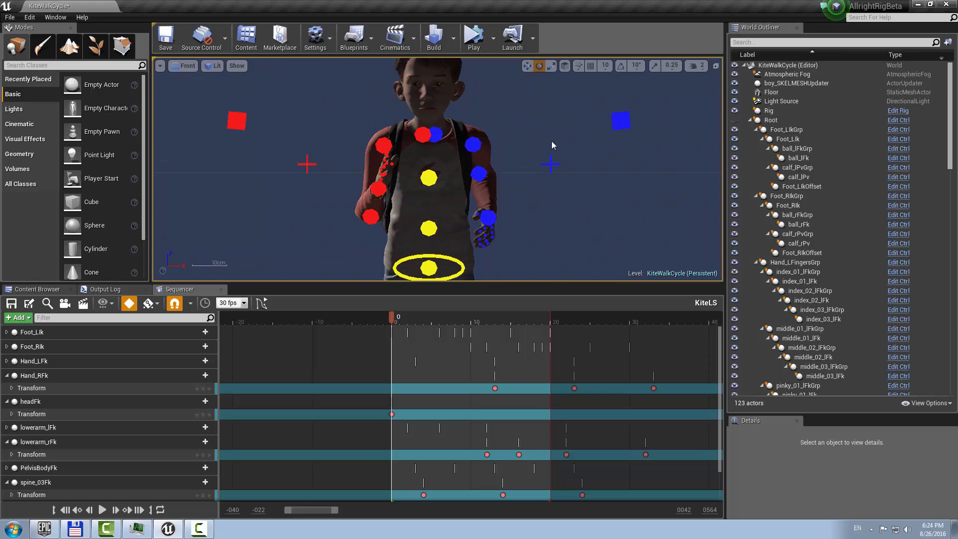
key("ctrl+z")
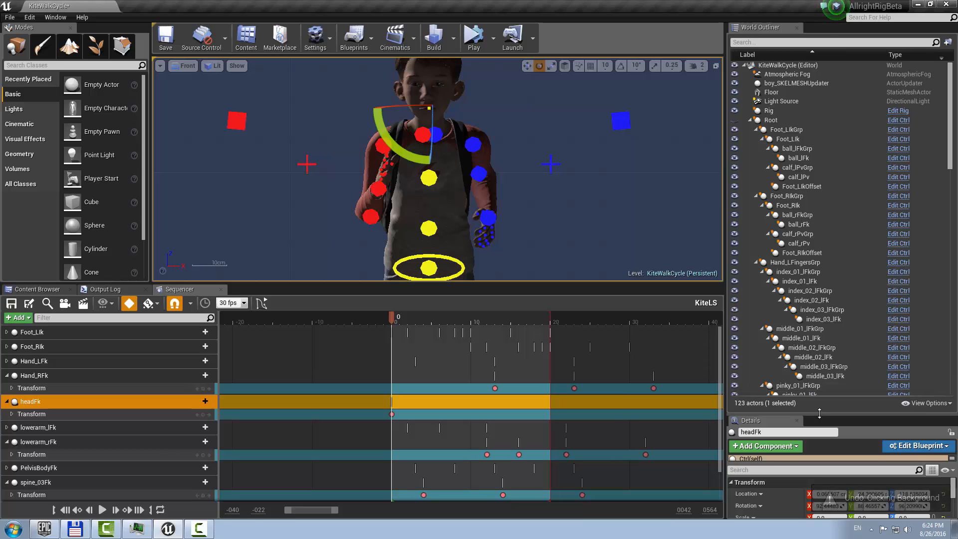
left_click_drag(819, 413, 819, 274)
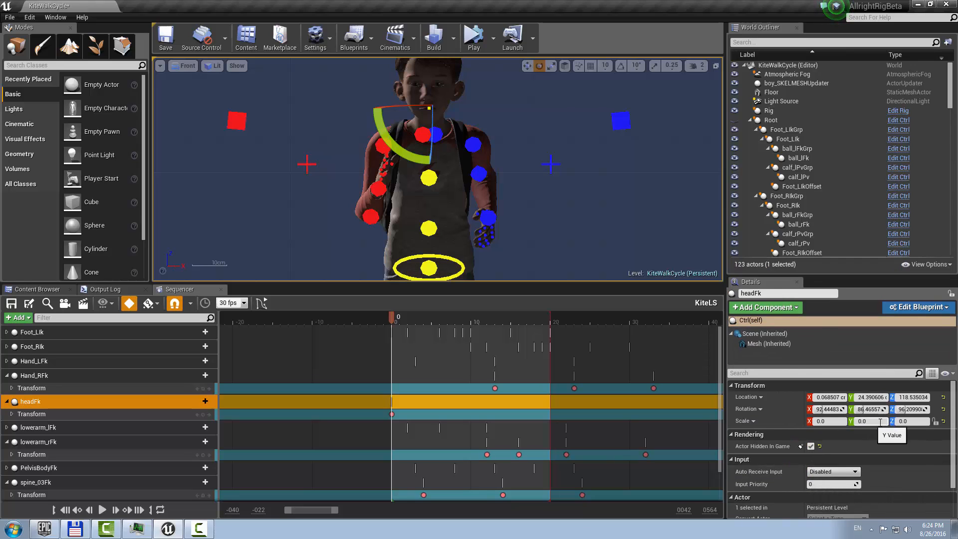
left_click(942, 409)
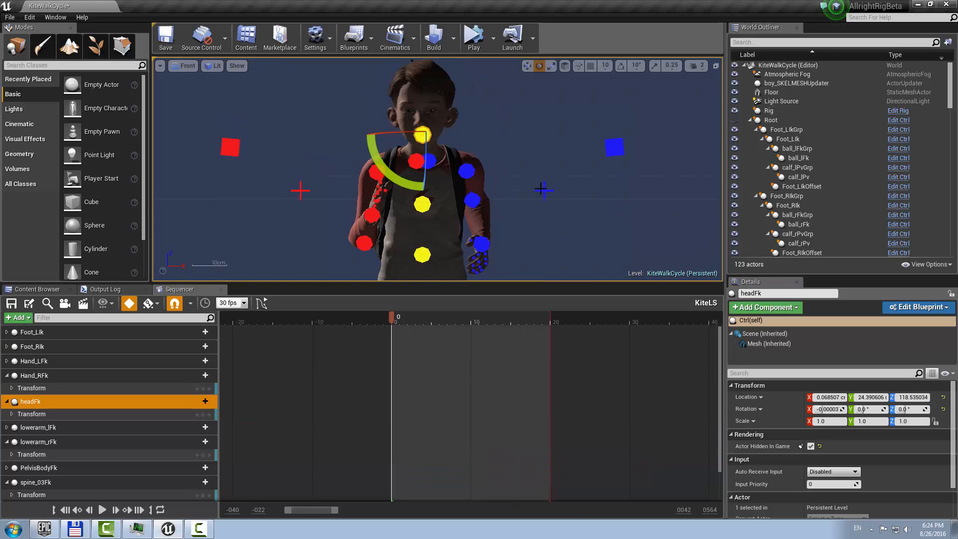
key("ctrl+z")
scroll(475, 187, "up", 8)
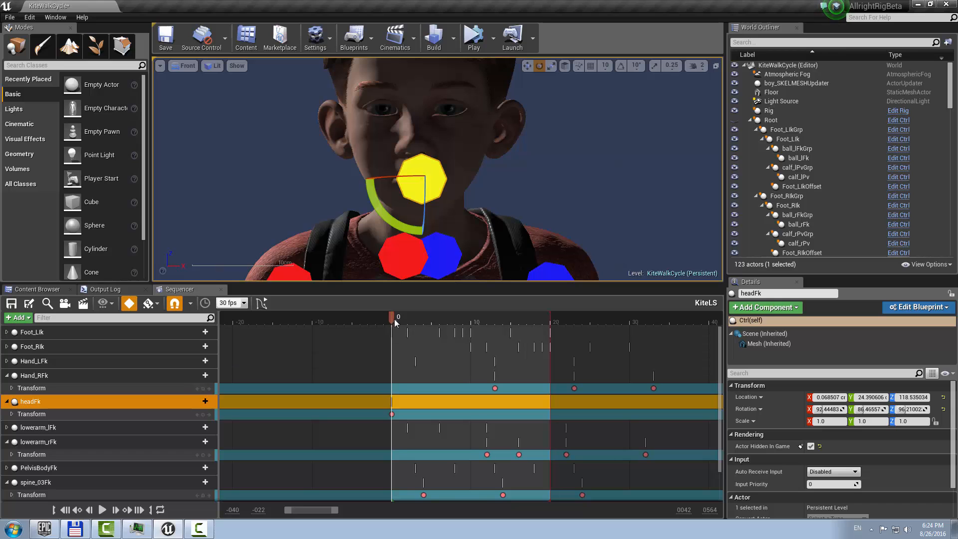
Key headFk's transform at frames 10 and 20, and key head nod rotations at frames 3 and 13.
left_click_drag(394, 319, 417, 322)
key("s")
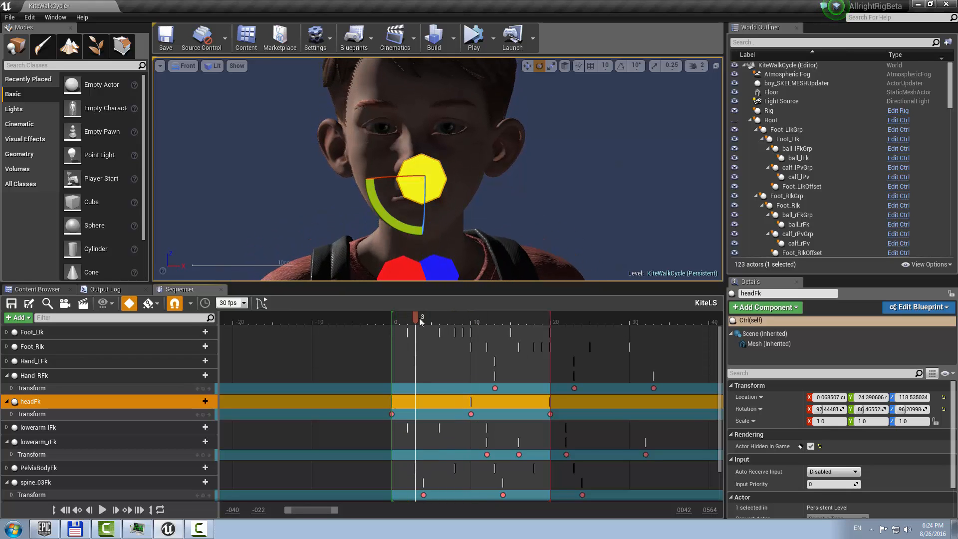
left_click_drag(423, 213, 424, 209)
left_click_drag(414, 317, 494, 324)
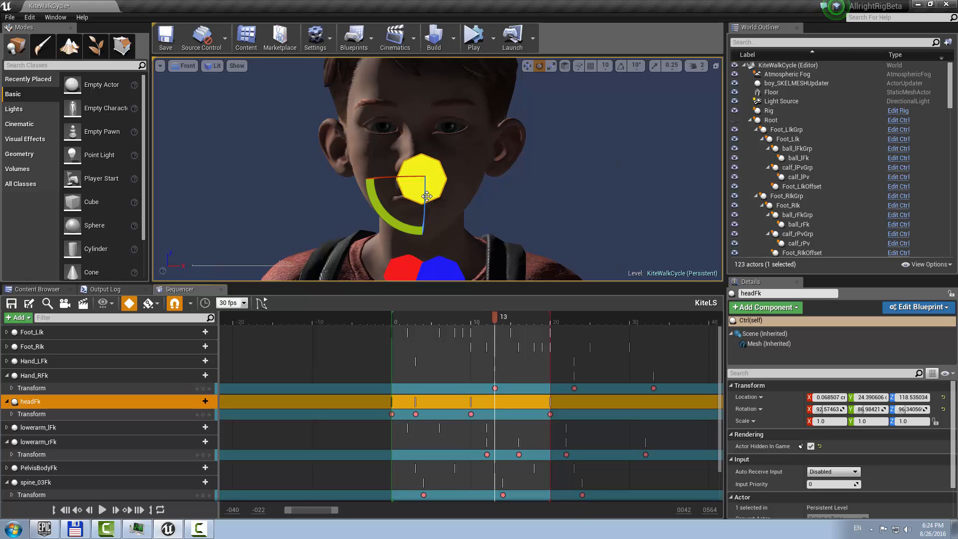
left_click_drag(424, 200, 424, 183)
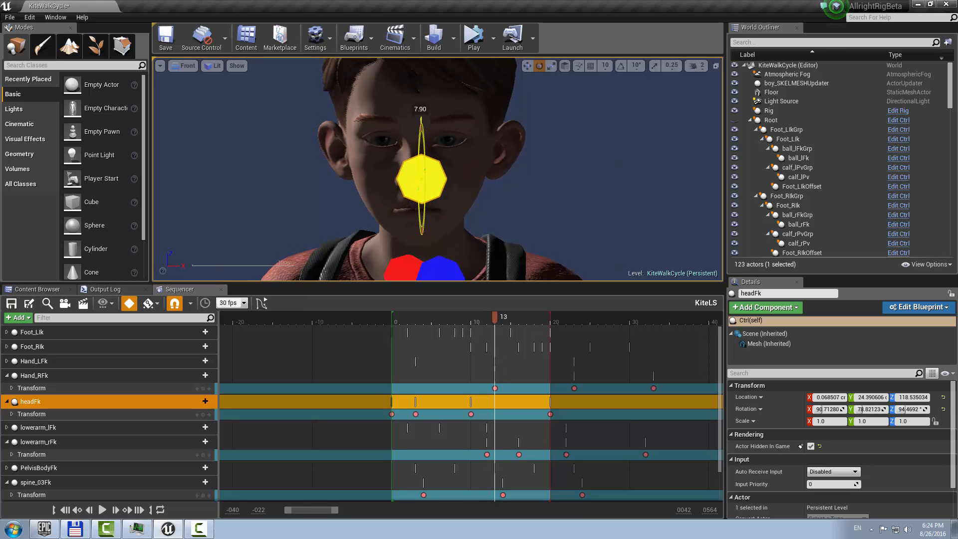
Select all of headFk's transform keys and shift them one frame later.
right_click(380, 412)
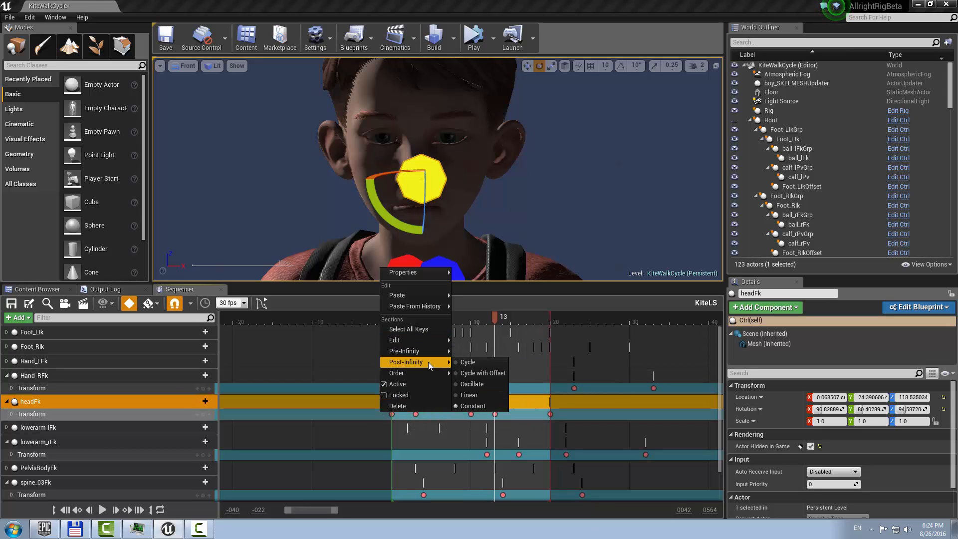
left_click(365, 416)
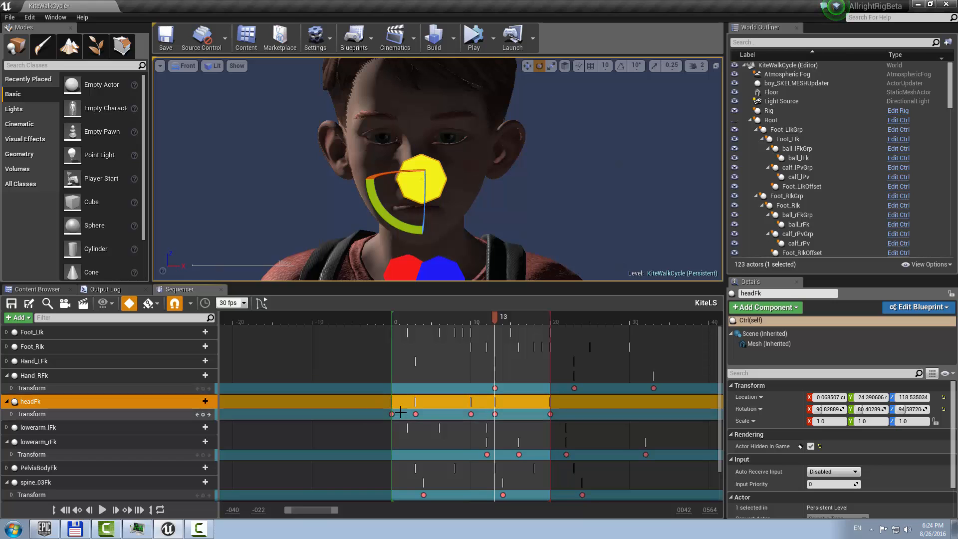
left_click_drag(400, 412, 559, 416)
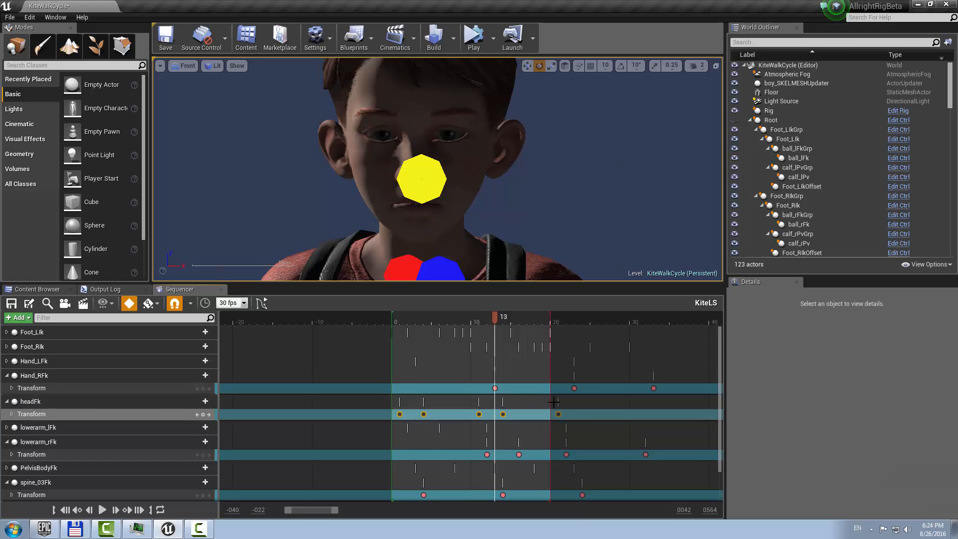
Play and scrub the run cycle in the front view to examine the head motion.
key("space")
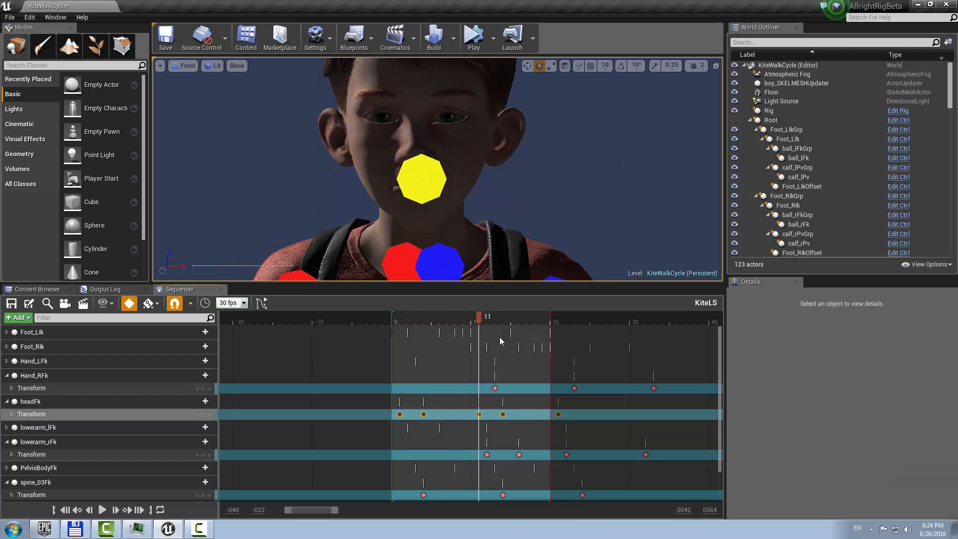
left_click_drag(417, 342, 472, 344)
key("space")
scroll(496, 210, "down", 3)
scroll(495, 209, "down", 3)
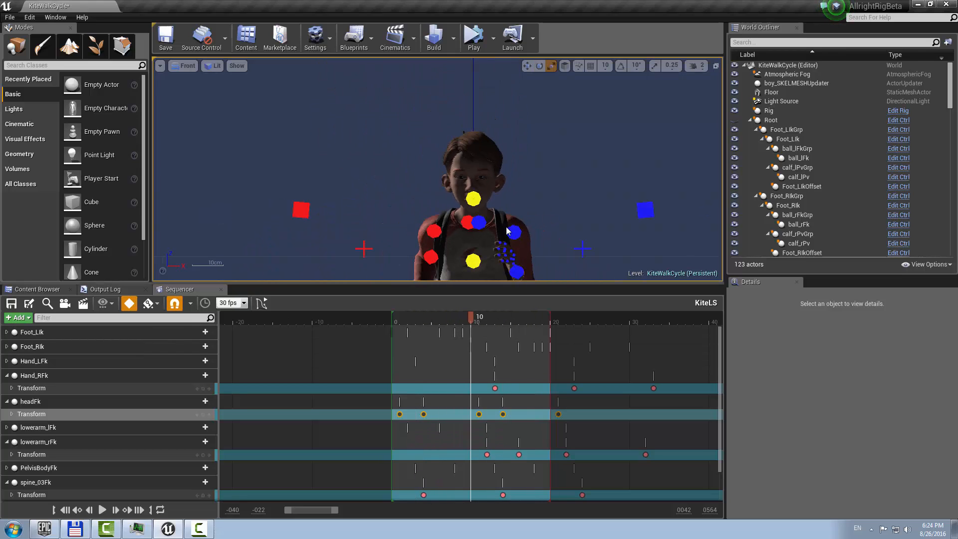
Switch the viewport to perspective and play the looping run cycle, examining the head and upper body from several angles.
left_click(177, 71)
left_click(193, 82)
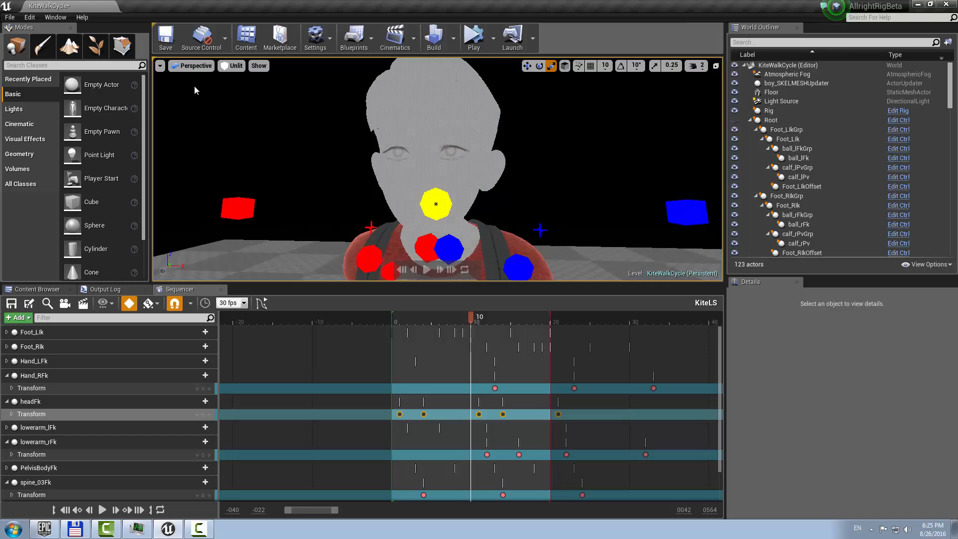
right_click_drag(349, 159, 279, 165)
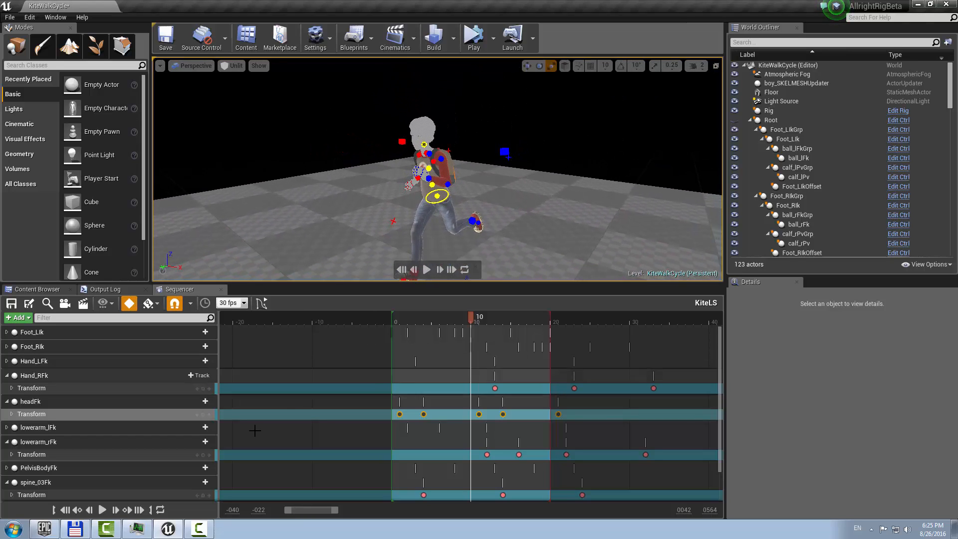
left_click(102, 509)
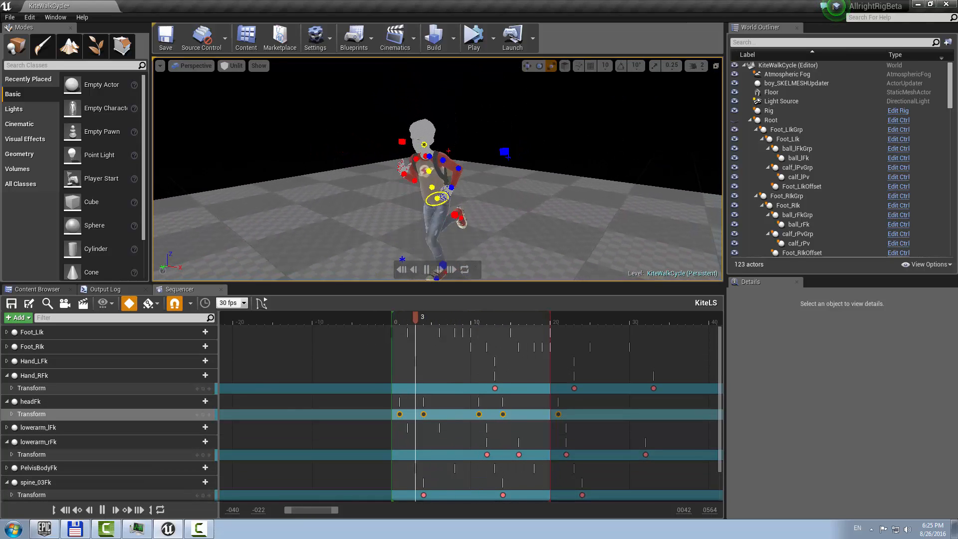
right_click_drag(349, 170, 382, 167)
key("w")
key("a")
key("d")
key("a")
key("a")
key("d")
key("a")
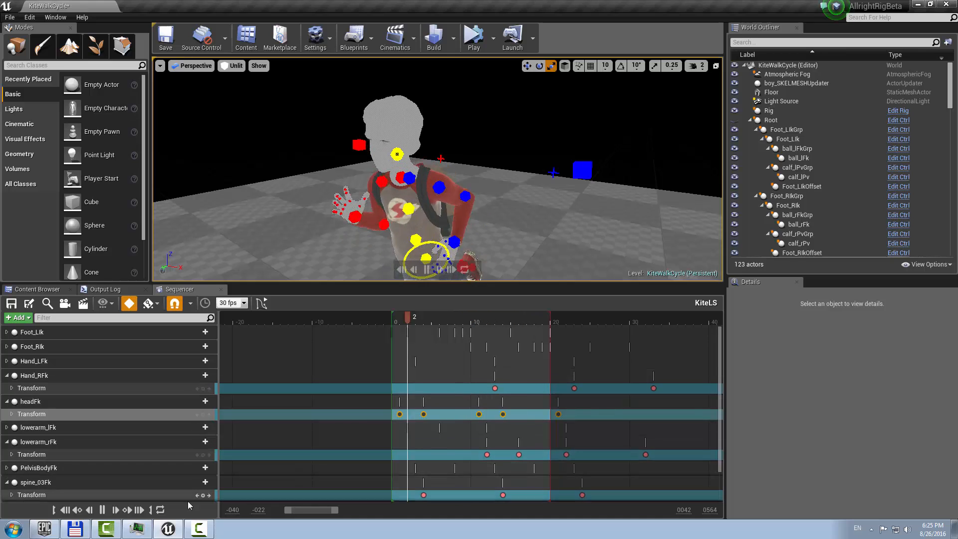
left_click(102, 509)
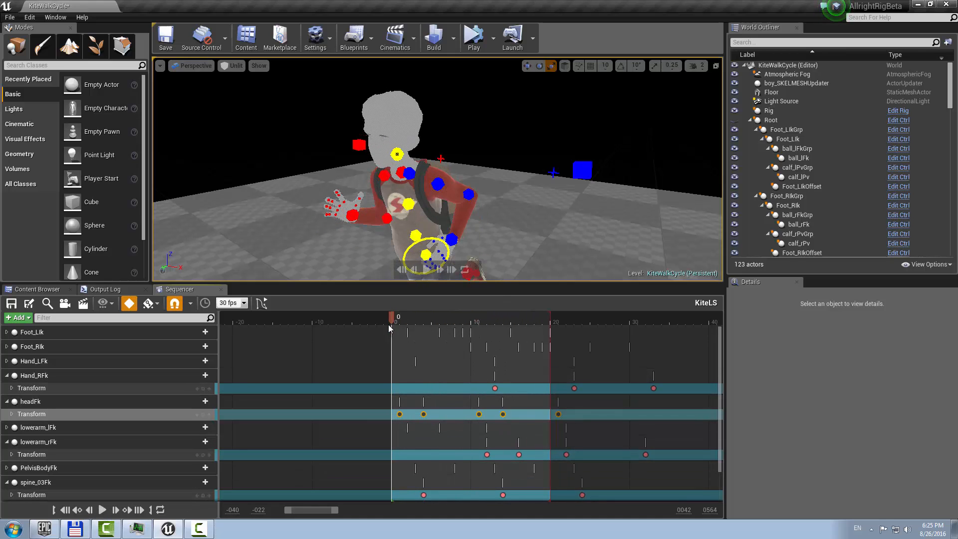
Try moving the headFk control forward at frame 21 and undo the move.
left_click_drag(390, 327, 471, 329)
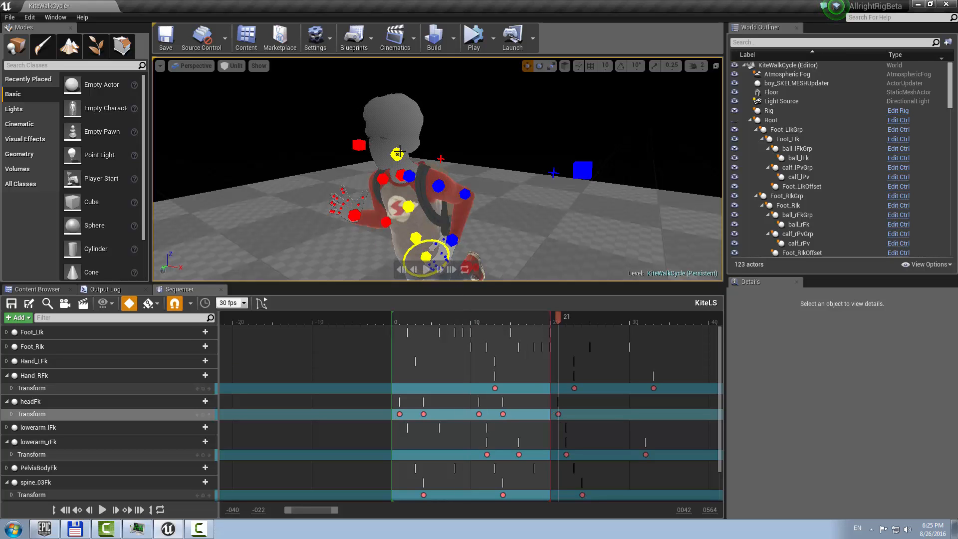
right_click_drag(474, 162, 419, 159)
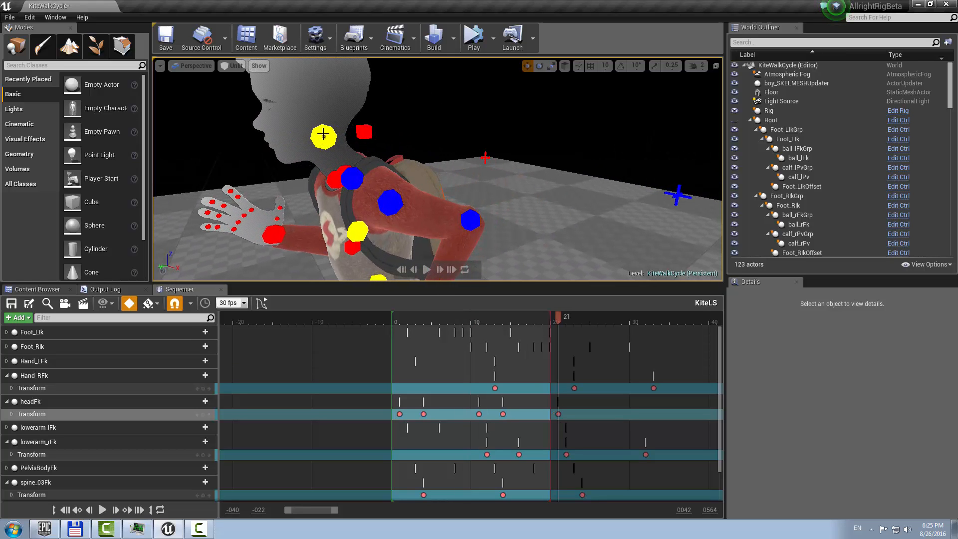
left_click(317, 136)
left_click_drag(299, 143, 266, 151)
key("ctrl+z")
right_click_drag(327, 167, 378, 200)
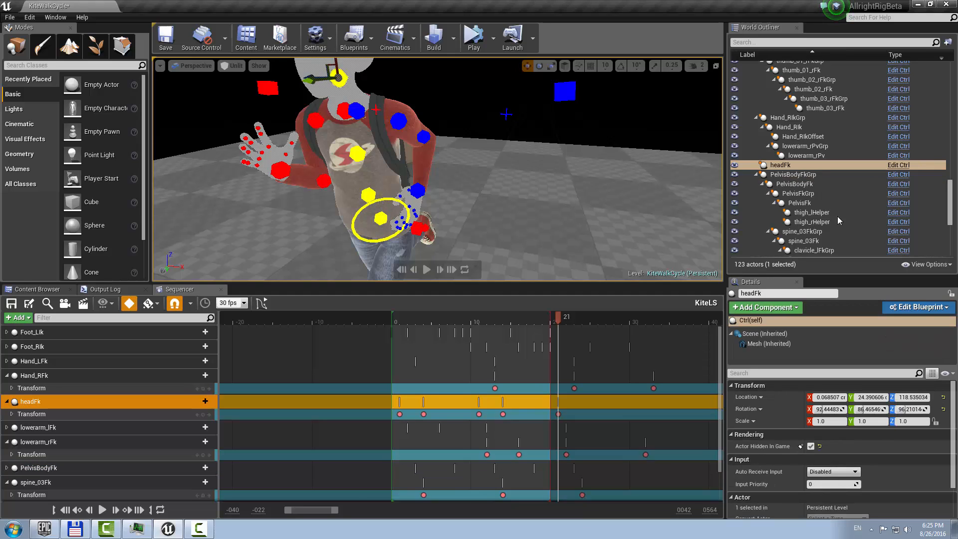
Attach headFk to PelvisBodyFk in the World Outliner hierarchy and clear the selection.
left_click(508, 199)
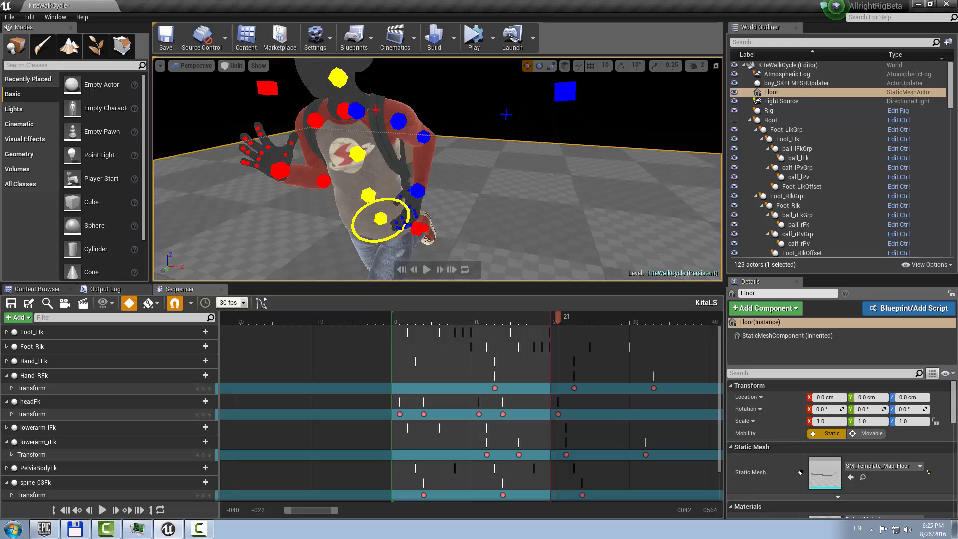
left_click(394, 198)
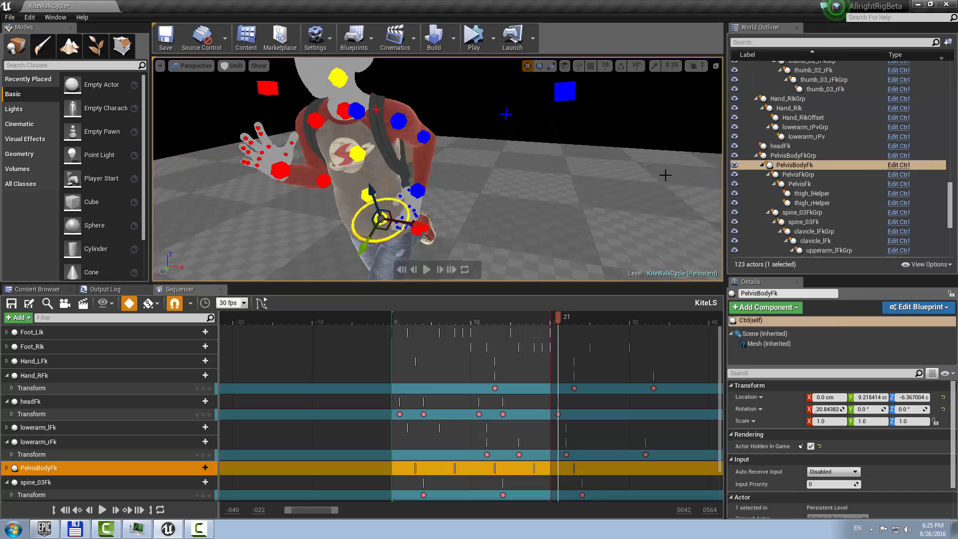
left_click(339, 79)
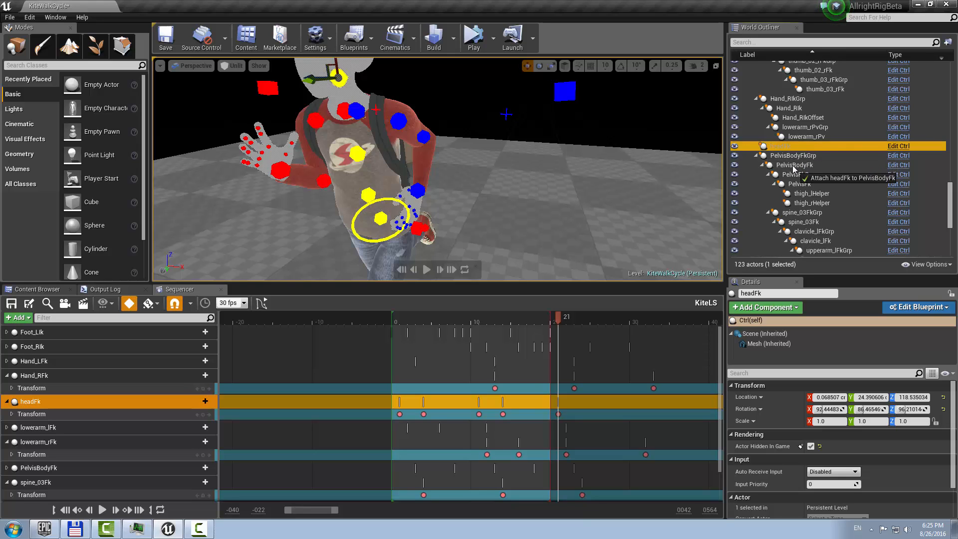
left_click_drag(793, 169, 795, 168)
left_click(448, 94)
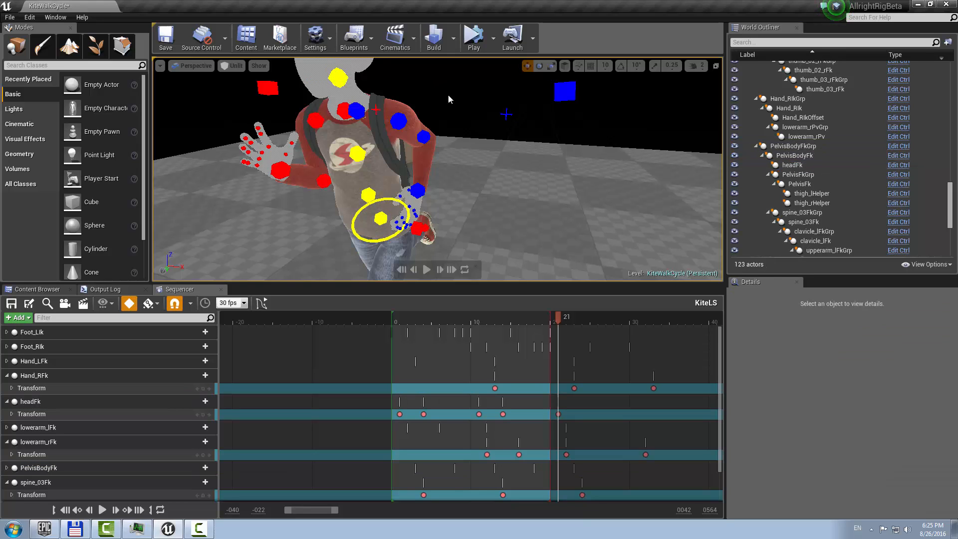
Run the level simulation with the character framed from the front, and stop it.
right_click_drag(448, 93, 429, 78)
right_click_drag(479, 135, 480, 137)
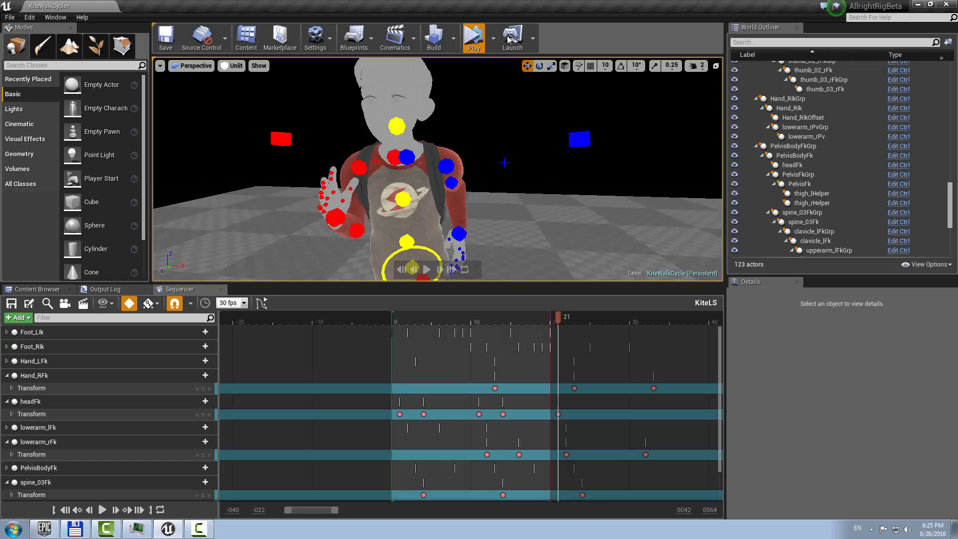
left_click(471, 42)
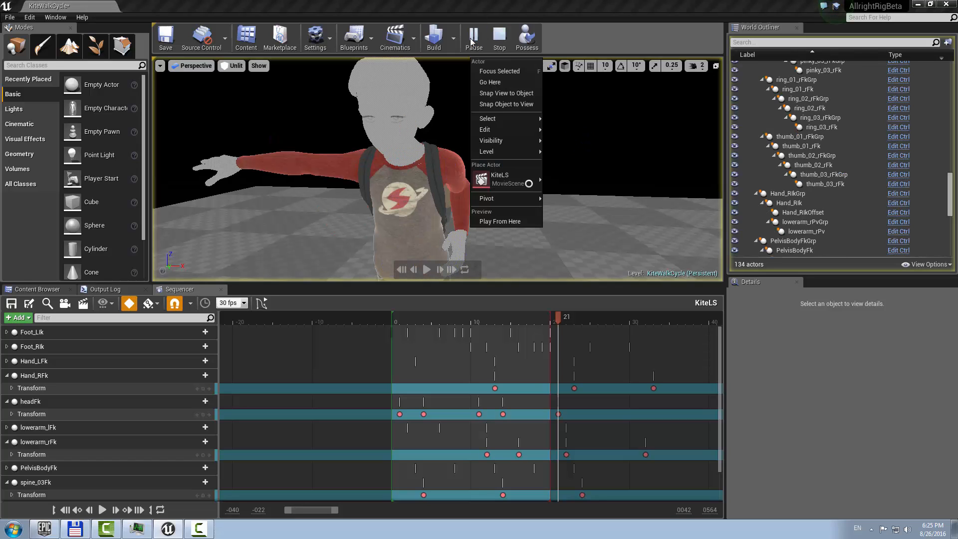
left_click(499, 43)
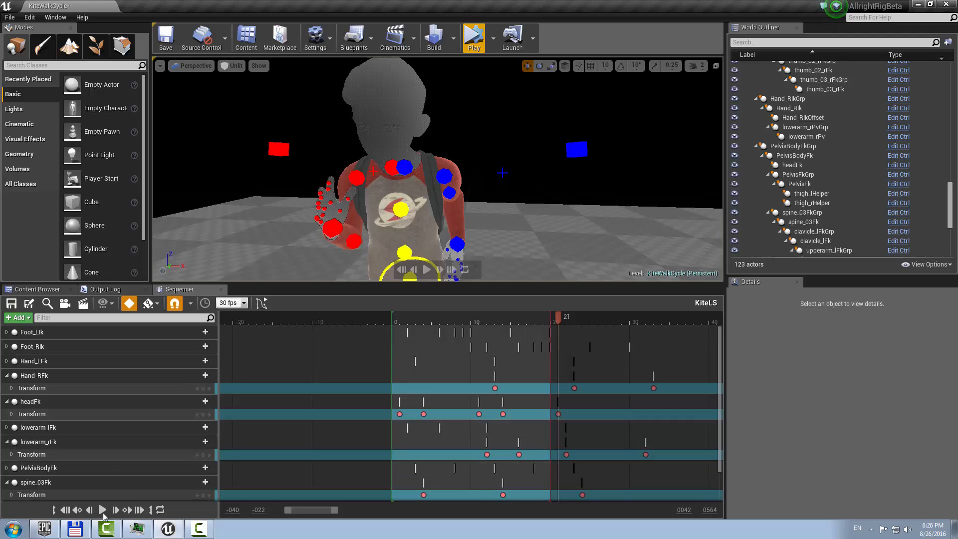
Play the run cycle in Sequencer, view the character from the side, and simulate the level during playback.
left_click(103, 513)
left_click_drag(526, 169, 322, 166, "alt")
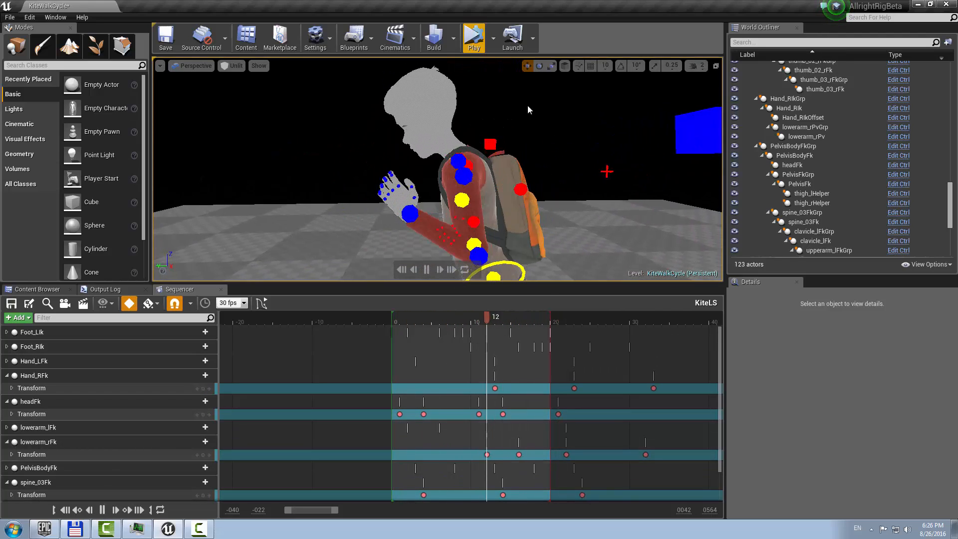
left_click(473, 39)
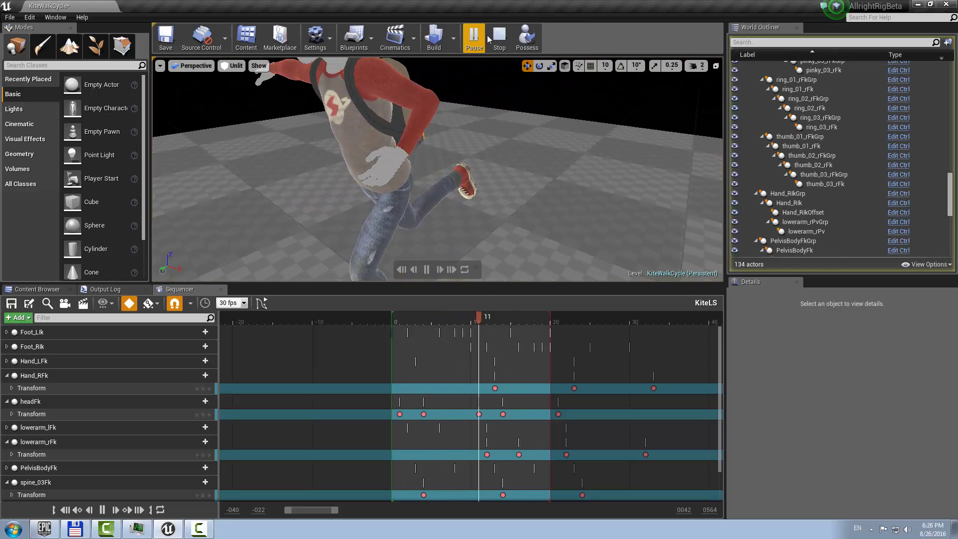
Stop the level simulation and pause the Sequencer playback at frame 12 with the character seen from the front.
left_click(499, 39)
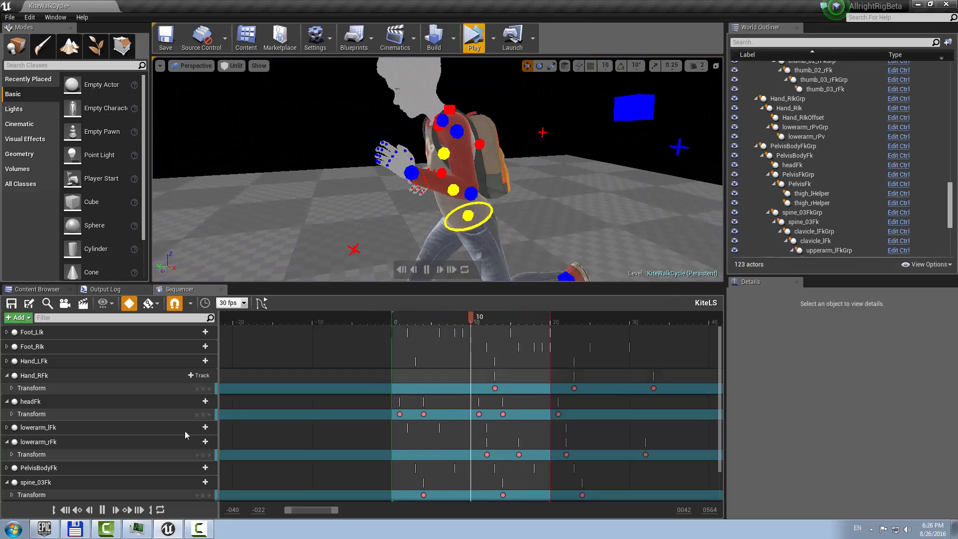
left_click(104, 510)
left_click_drag(369, 184, 672, 159, "alt")
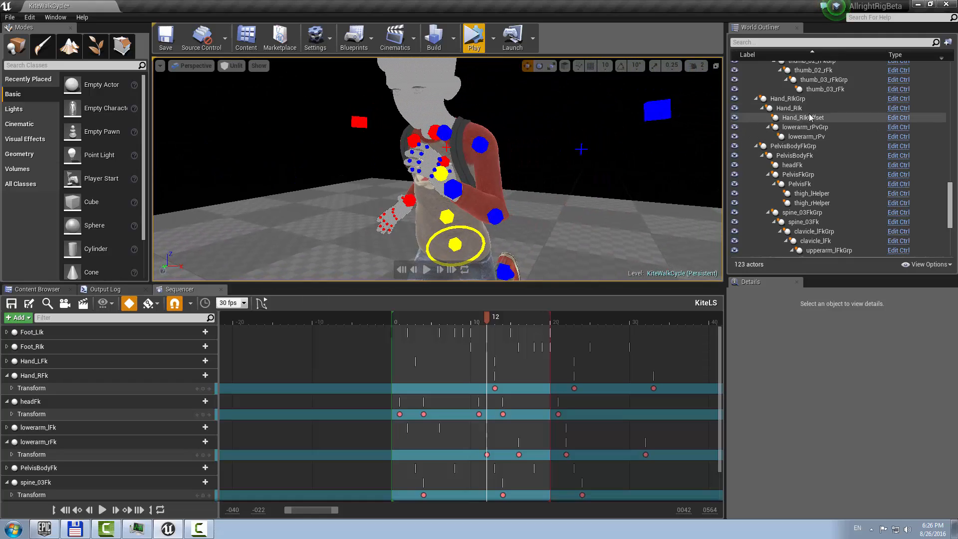
Find and select the headFk control attached under PelvisBodyFk in the World Outliner.
scroll(831, 183, "up", 10)
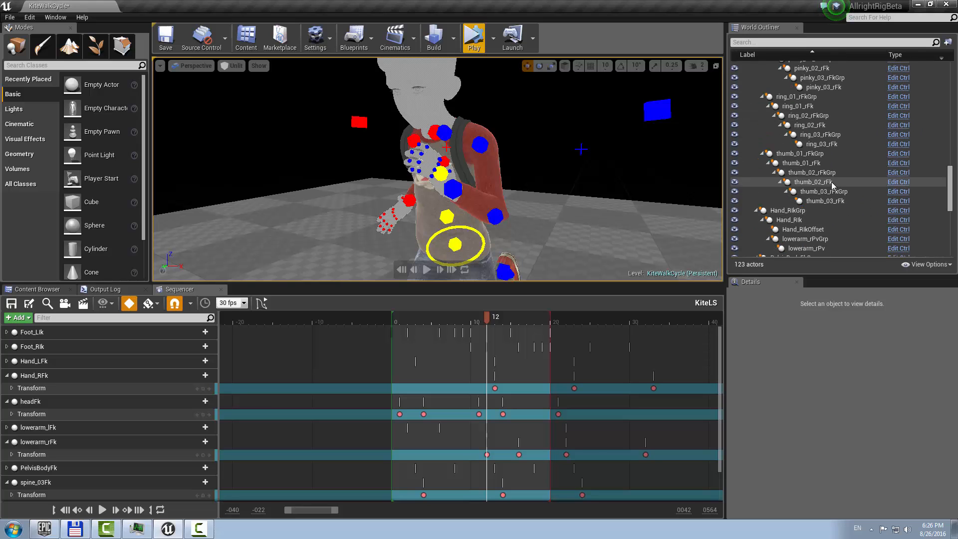
scroll(824, 172, "up", 15)
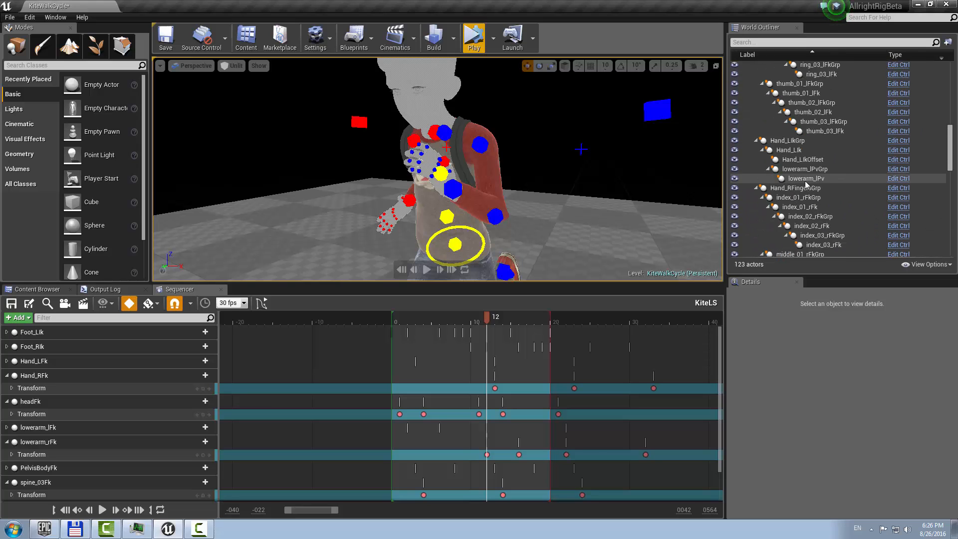
scroll(816, 187, "up", 6)
left_click(807, 197)
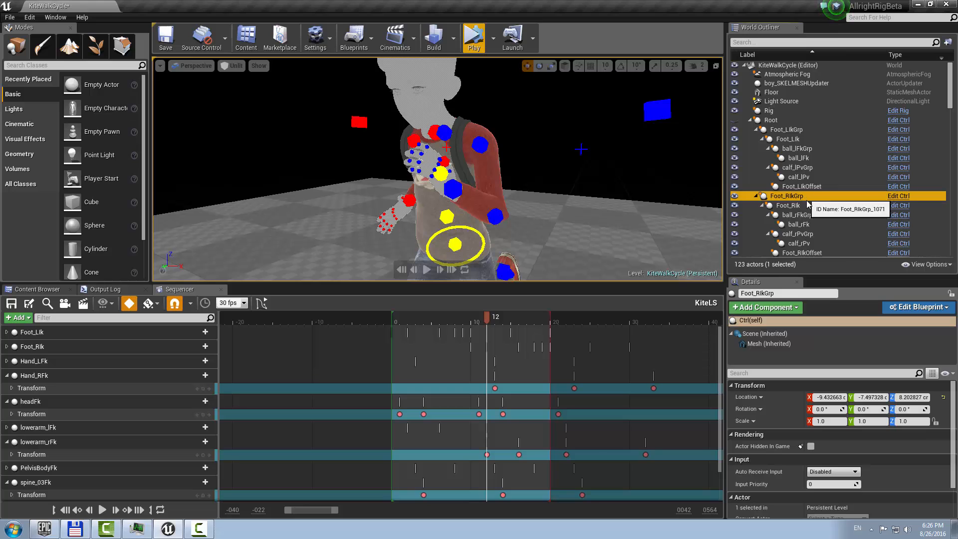
left_click(458, 228)
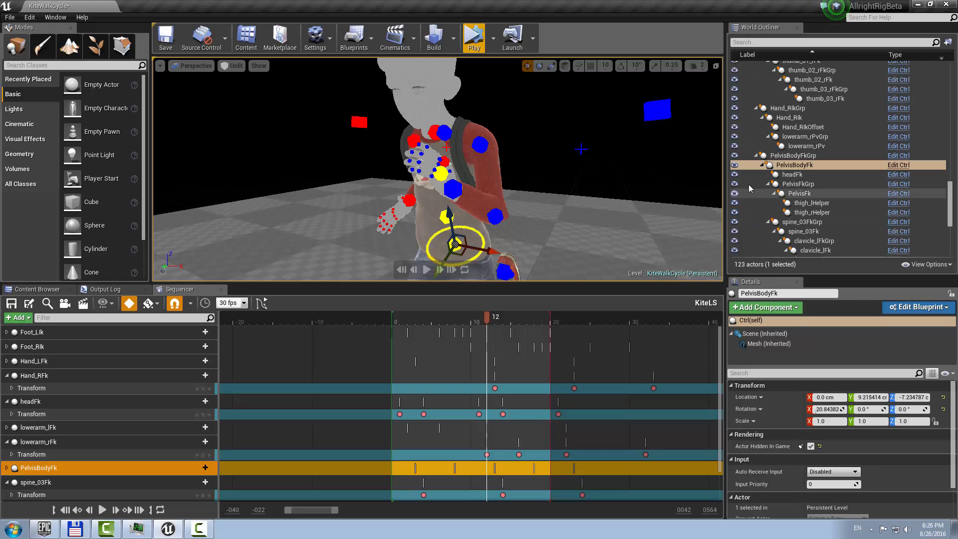
left_click(792, 175)
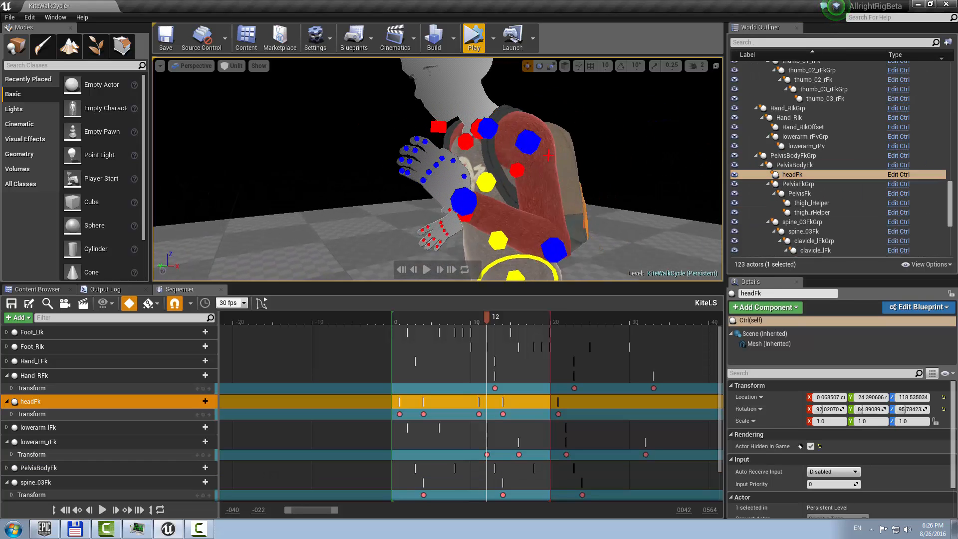
Examine where the headFk control sits relative to the character from the front, the side and a distance.
left_click_drag(439, 170, 504, 167, "alt")
middle_click_drag(504, 167, 506, 193, "alt")
left_click_drag(505, 193, 549, 190, "alt")
right_click_drag(550, 189, 549, 197, "alt")
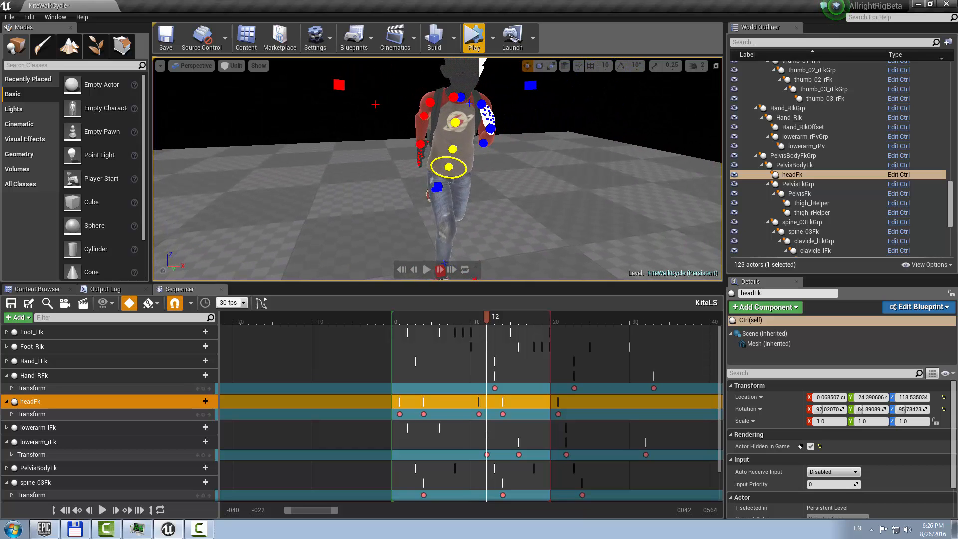
mouse_move(539, 193)
left_mouse_down("alt")
mouse_move(556, 190)
mouse_move(536, 200)
left_mouse_up("alt")
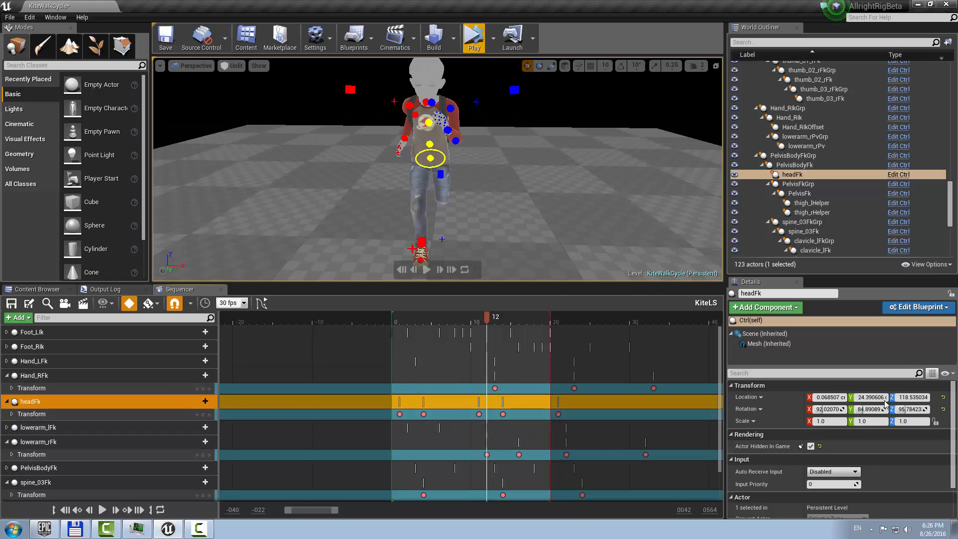
left_click_drag(438, 169, 541, 162, "alt")
key("f")
right_click_drag(437, 170, 445, 212)
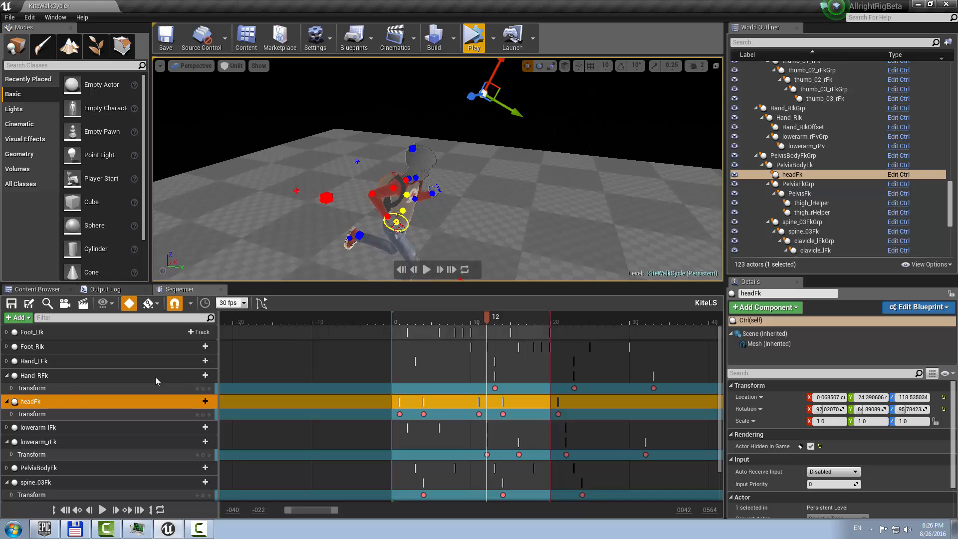
Delete all Location keys from headFk's Transform track in Sequencer, keeping its Rotation and Scale keys.
left_click(11, 414)
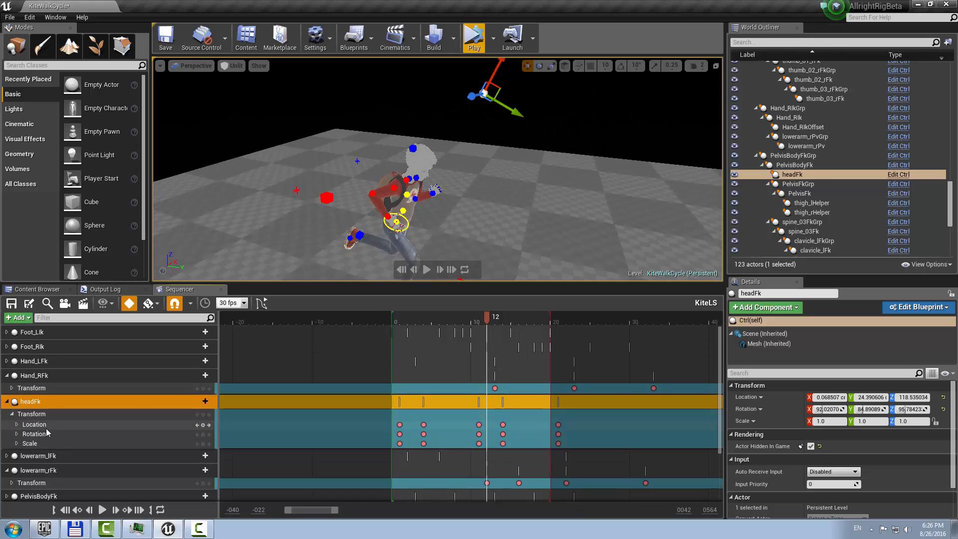
left_click(50, 426)
left_click_drag(390, 422, 581, 427)
key("Delete")
mouse_move(491, 213)
right_mouse_down()
mouse_move(488, 199)
mouse_move(480, 215)
right_mouse_up()
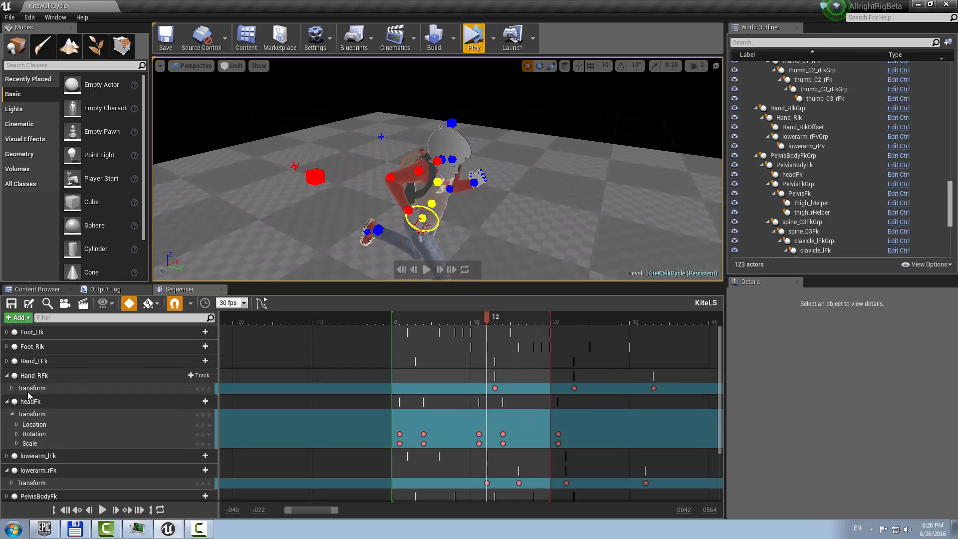
Reposition headFk at the character's head, at a Z location of about 51 cm, and key it at frame 12.
left_click(35, 402)
right_click_drag(389, 215, 398, 185)
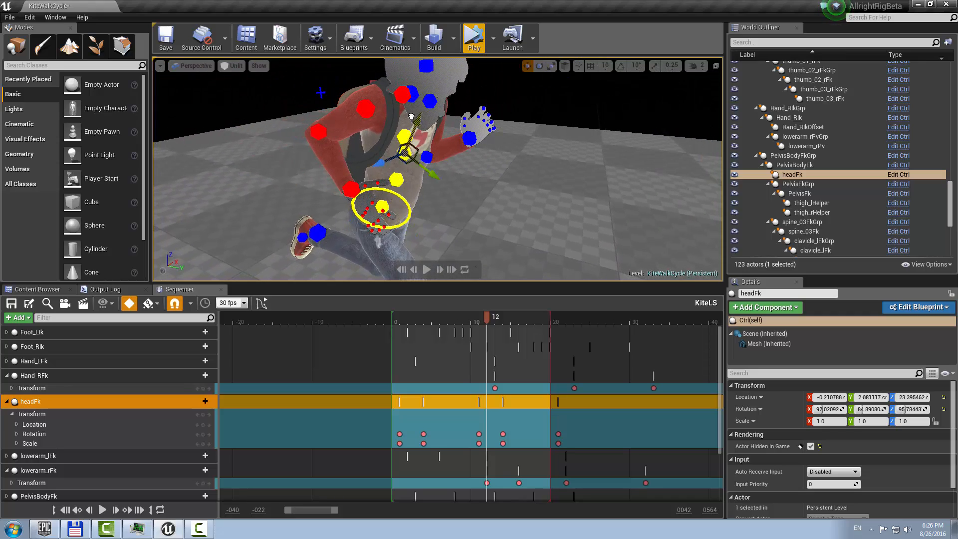
mouse_move(447, 133)
right_mouse_down()
mouse_move(448, 119)
mouse_move(448, 134)
right_mouse_up()
key("s")
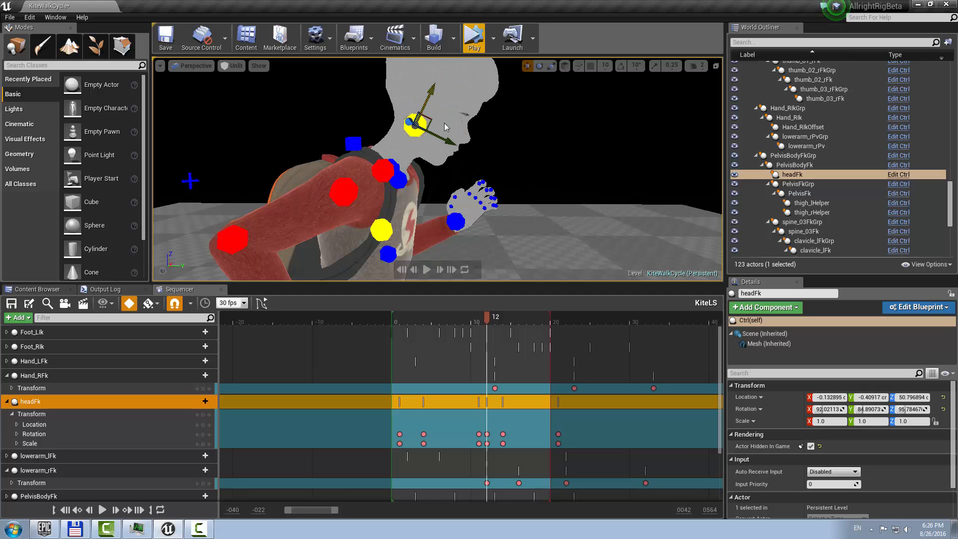
mouse_move(560, 244)
right_mouse_down()
mouse_move(578, 246)
mouse_move(559, 244)
right_mouse_up()
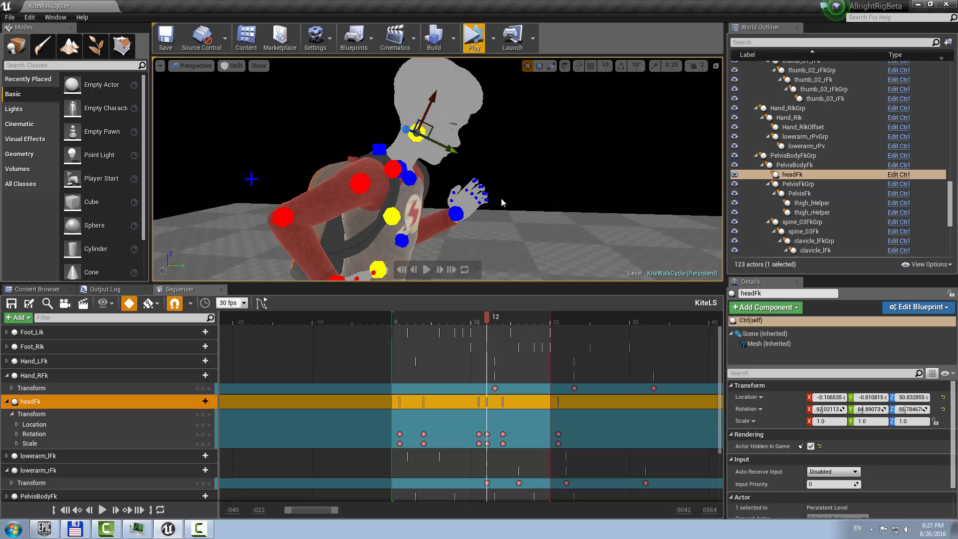
Show headFk's Z rotation channel in Sequencer's curve editor.
left_click(34, 434)
left_click(17, 435)
left_click(32, 457)
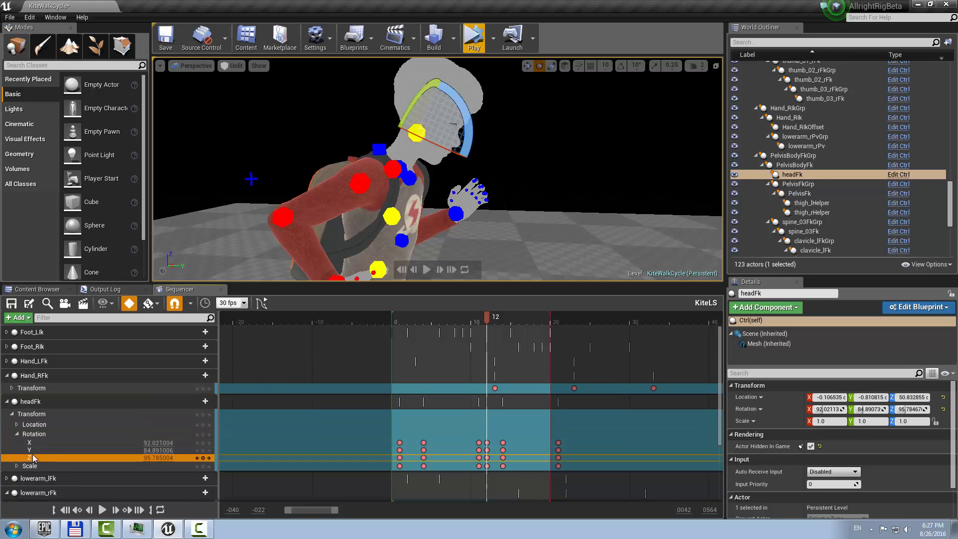
left_click(262, 303)
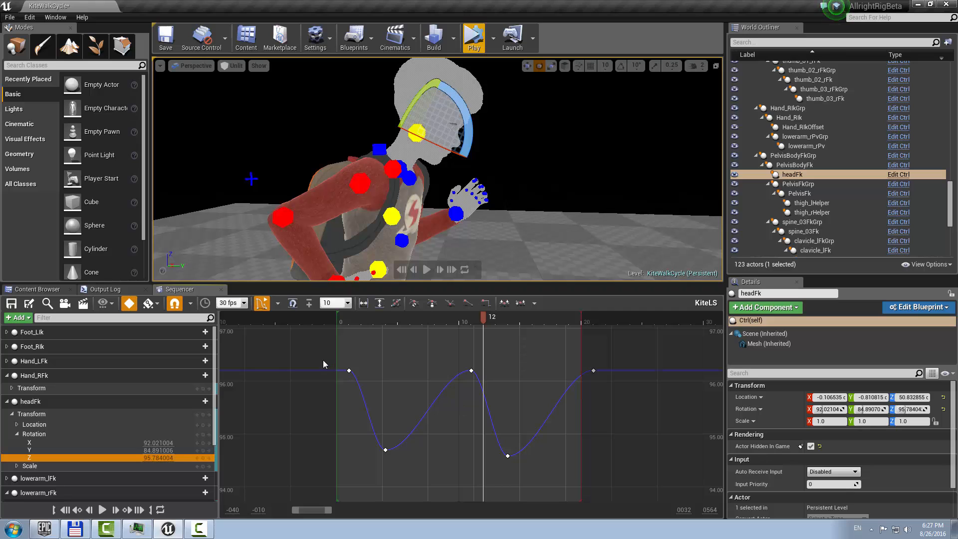
Try lowering headFk's Z rotation keys in the curve editor and undo the change.
scroll(488, 417, "down", 2)
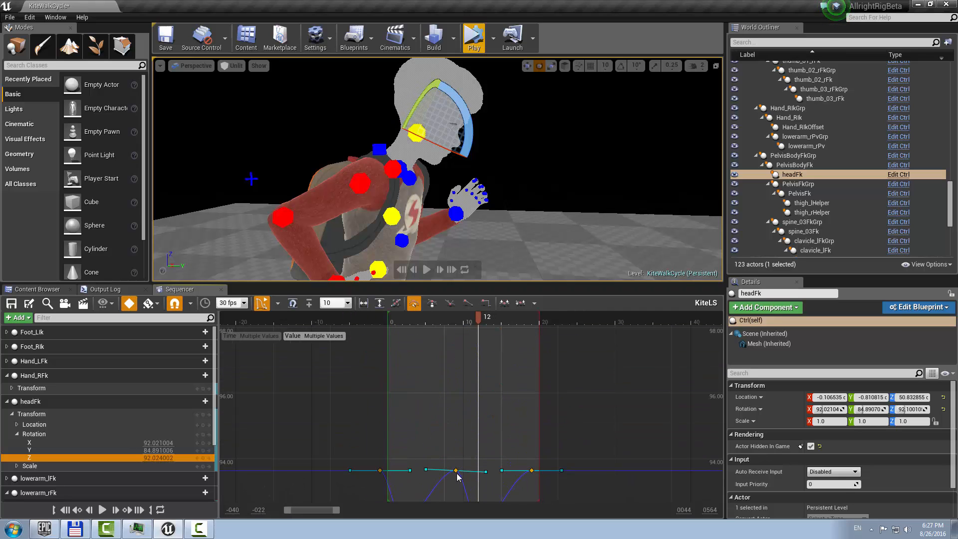
key("ctrl+z")
key("ctrl+z")
Raise all of headFk's Y rotation keys by about 13 degrees in the curve editor.
scroll(504, 181, "down", 8)
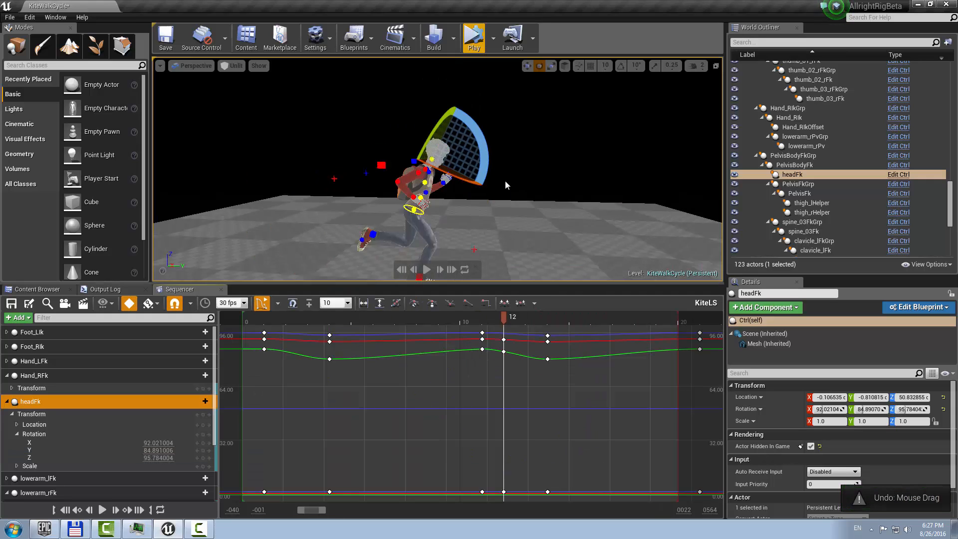
left_click_drag(512, 180, 444, 181, "alt")
key("f")
scroll(487, 180, "down", 5)
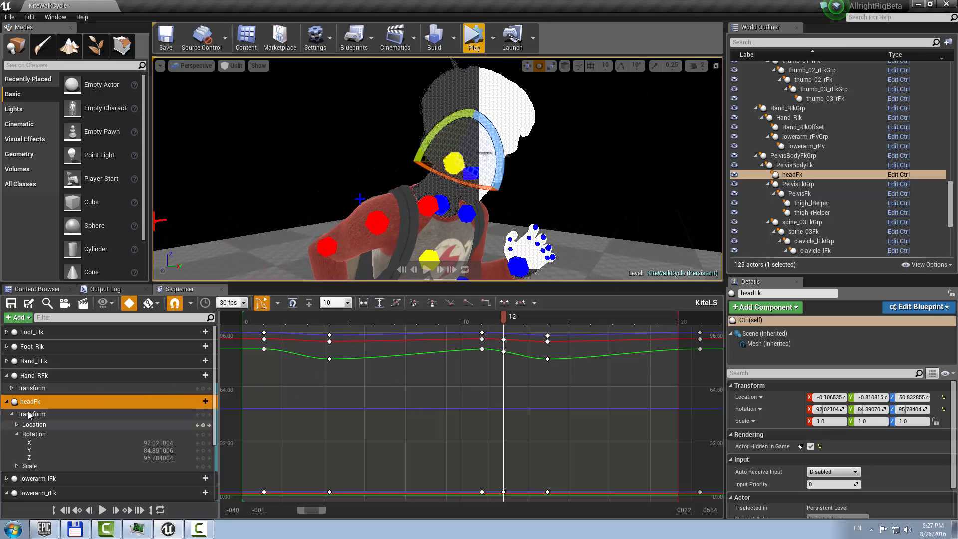
left_click(32, 436)
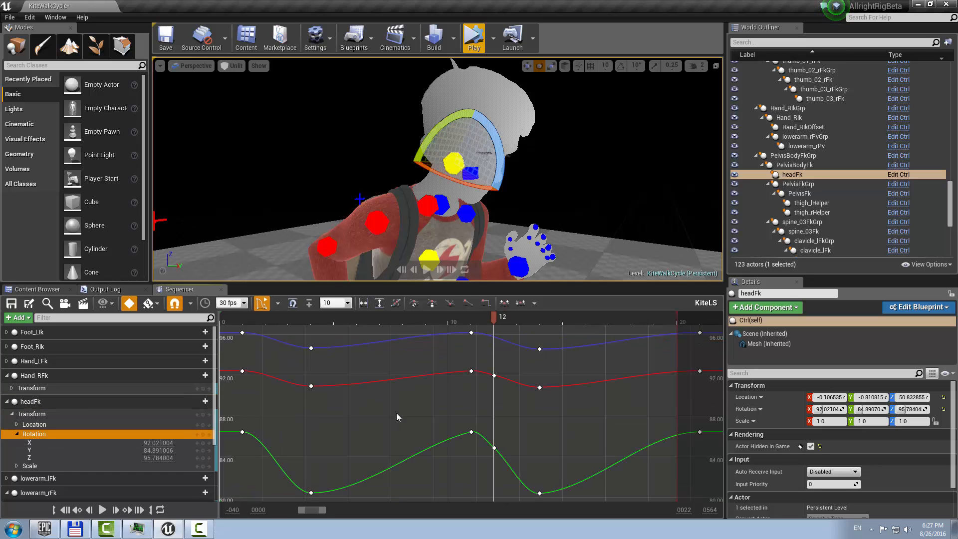
right_click_drag(398, 413, 399, 404)
scroll(399, 405, "down", 2)
left_click_drag(485, 422, 497, 447)
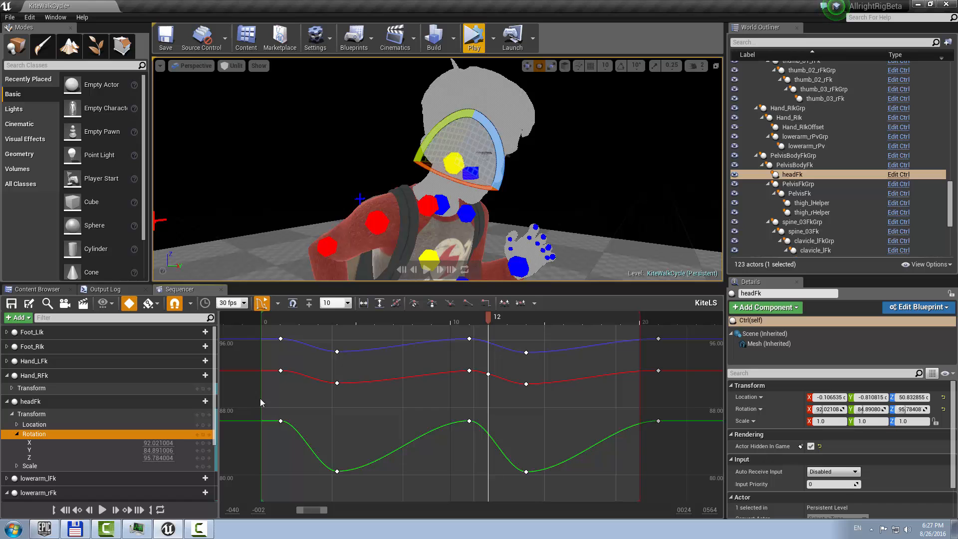
scroll(486, 441, "down", 2)
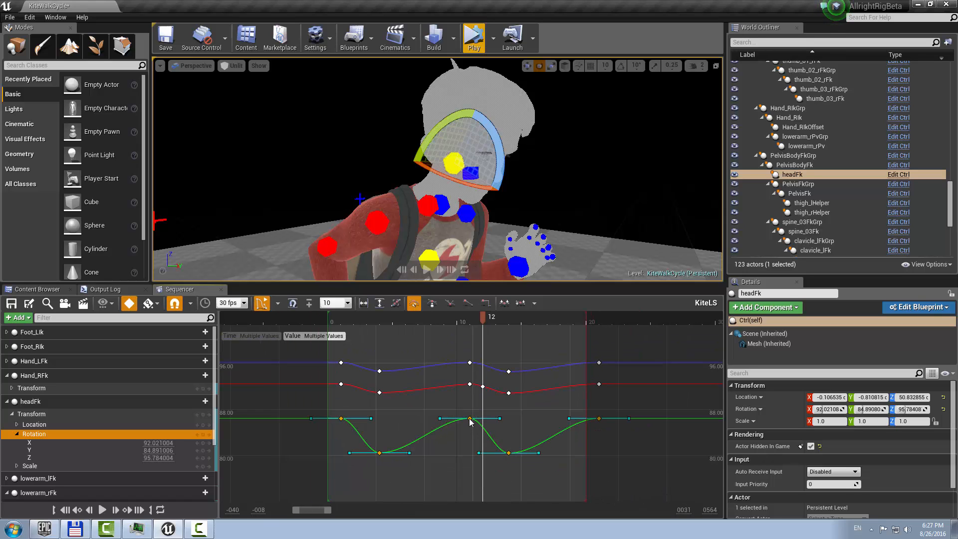
left_click_drag(469, 421, 470, 472)
left_click_drag(469, 346, 469, 348)
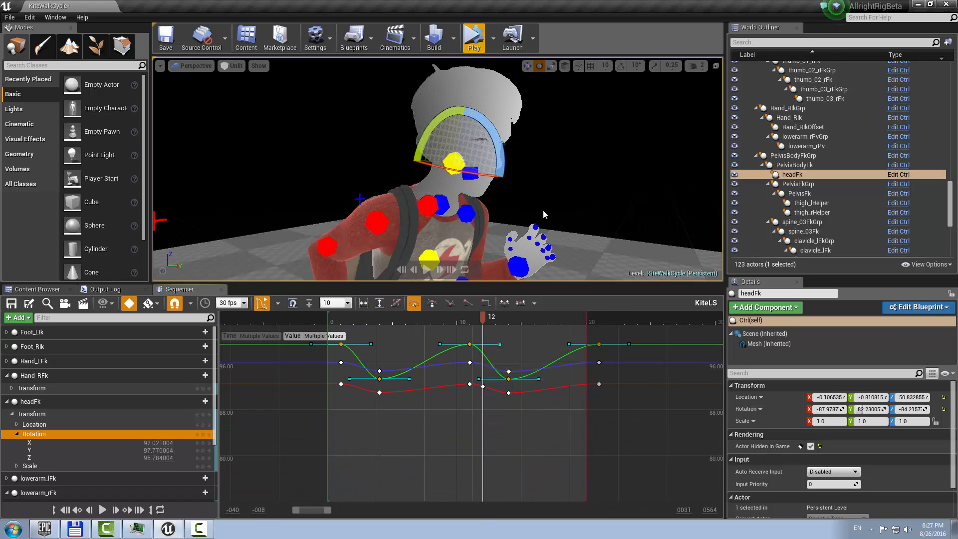
Switch the viewport to Lit shading, clear the selection, and play the run cycle viewed from the side and front.
left_click_drag(543, 214, 516, 163, "alt")
key("alt+4")
left_click(530, 128)
left_click(102, 510)
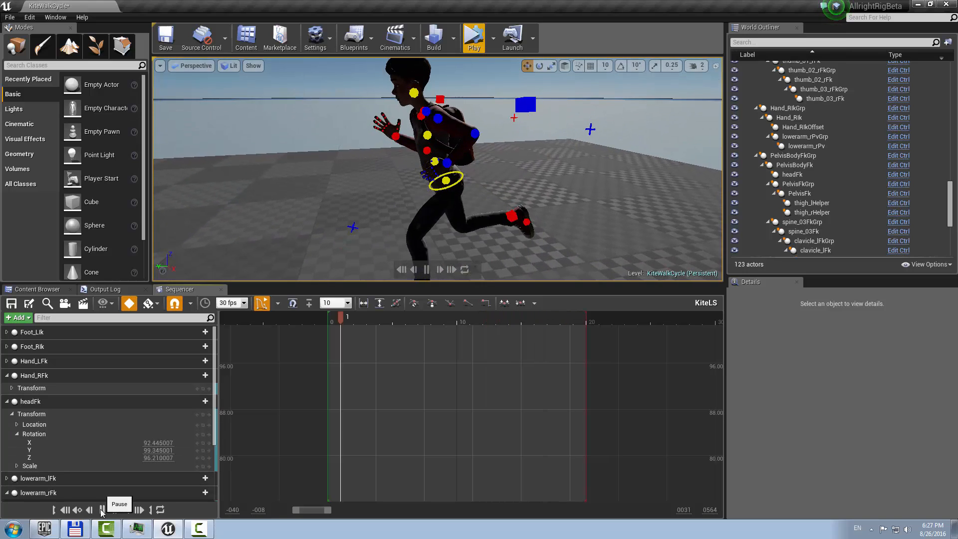
left_click_drag(499, 170, 591, 192, "alt")
right_click_drag(591, 192, 554, 192, "alt")
left_click_drag(554, 192, 534, 175, "alt")
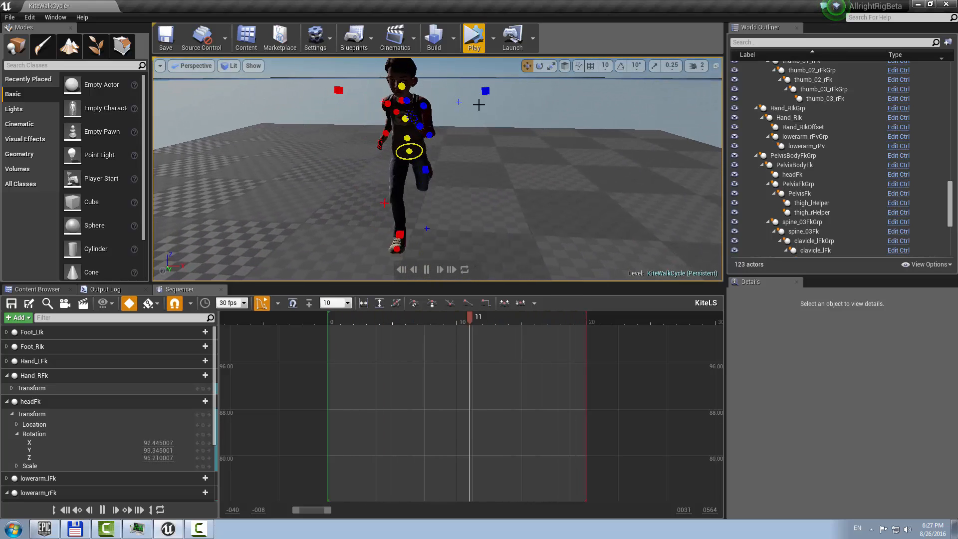
Simulate the level briefly, stop the simulation, and pause the Sequencer playback at frame 2.
left_click(475, 40)
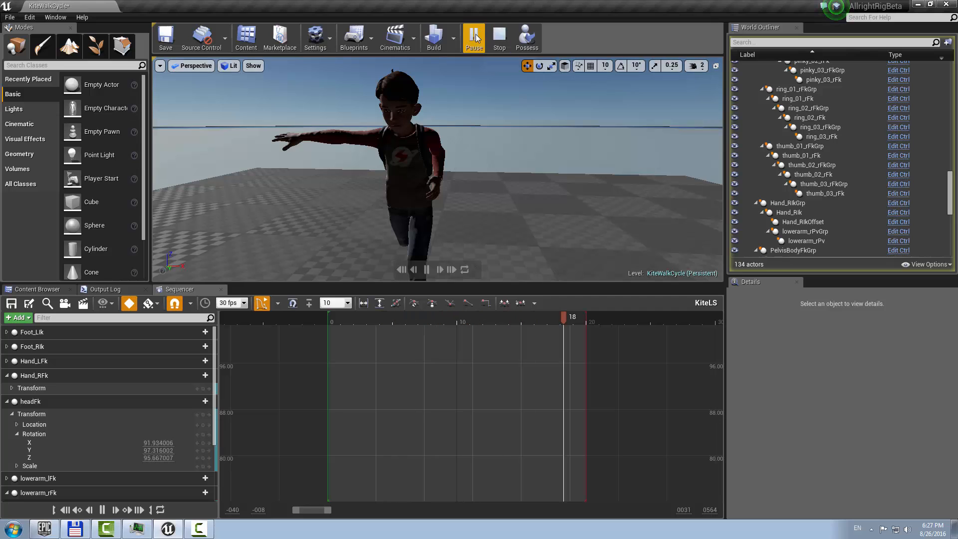
left_click(538, 38)
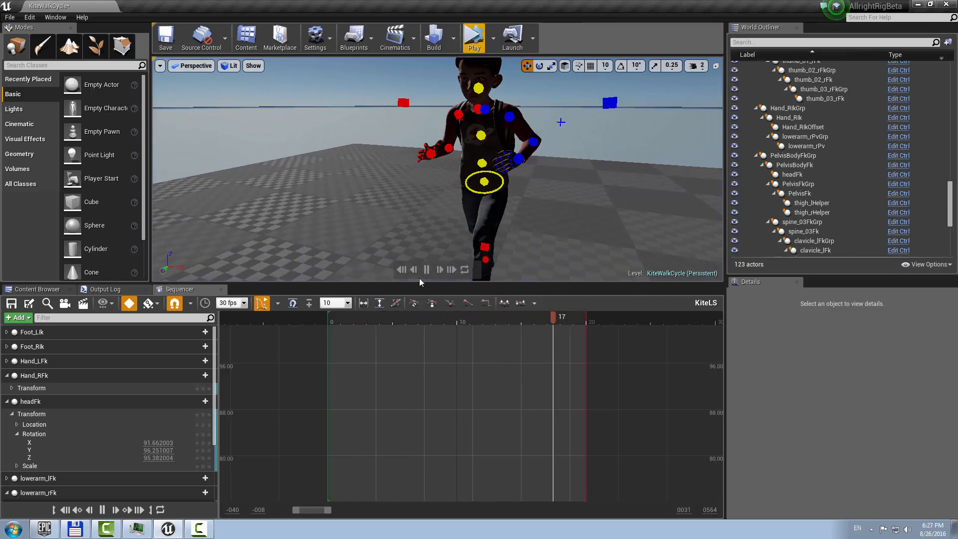
left_click(104, 510)
Select PelvisBodyFk and examine the frame 2 pose up close and from the side.
mouse_move(482, 195)
right_mouse_down()
mouse_move(484, 212)
mouse_move(482, 195)
right_mouse_up()
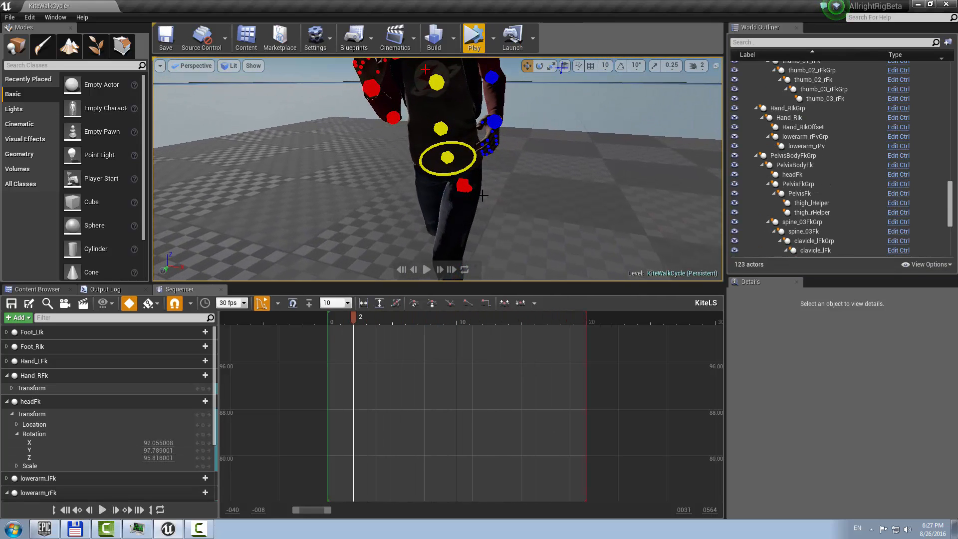
left_click(473, 162)
right_click_drag(473, 162, 504, 162)
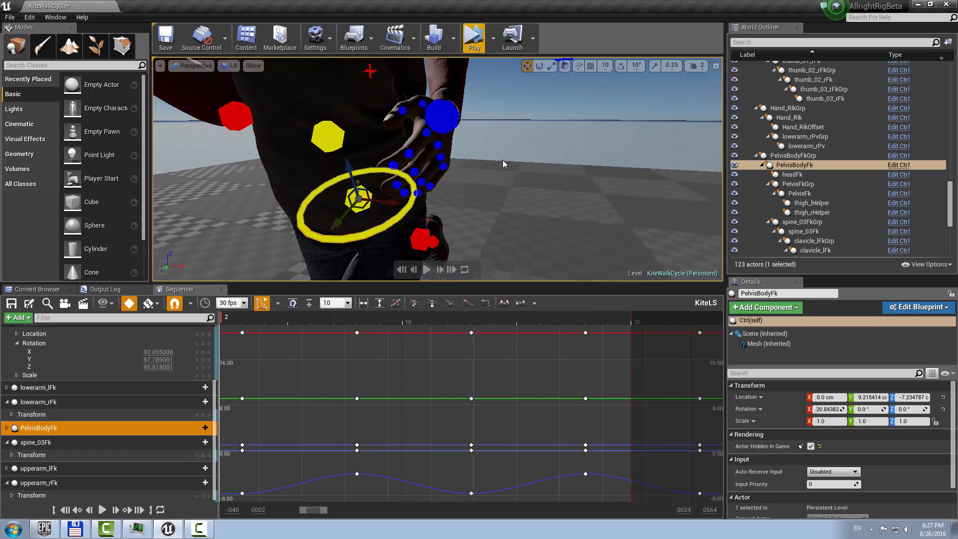
left_click(504, 162)
left_click(361, 199)
left_click(363, 236)
right_click_drag(363, 236, 275, 226)
right_click_drag(444, 212, 481, 215)
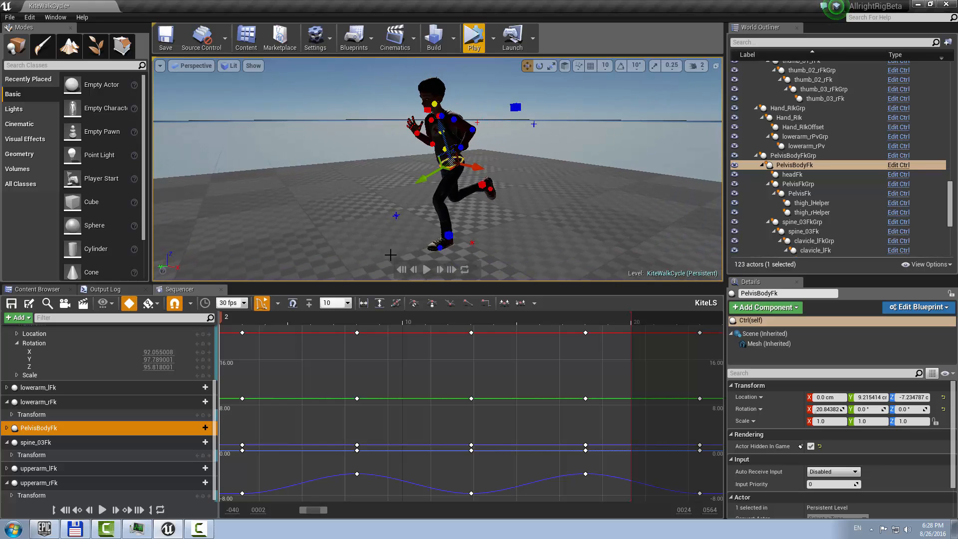
Check the Output Log, show the KiteDemo folder in the Content Browser, and clear its asset selection.
left_click(102, 290)
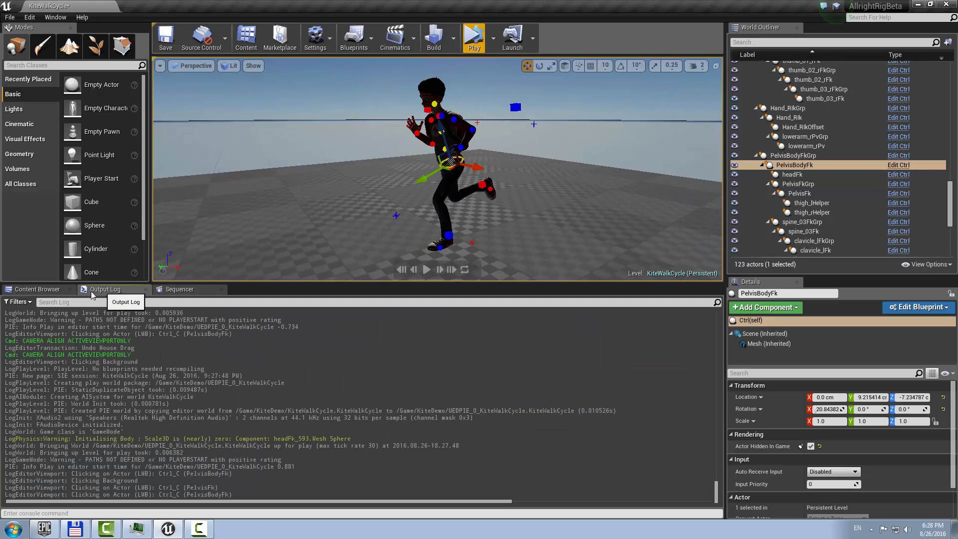
left_click(36, 290)
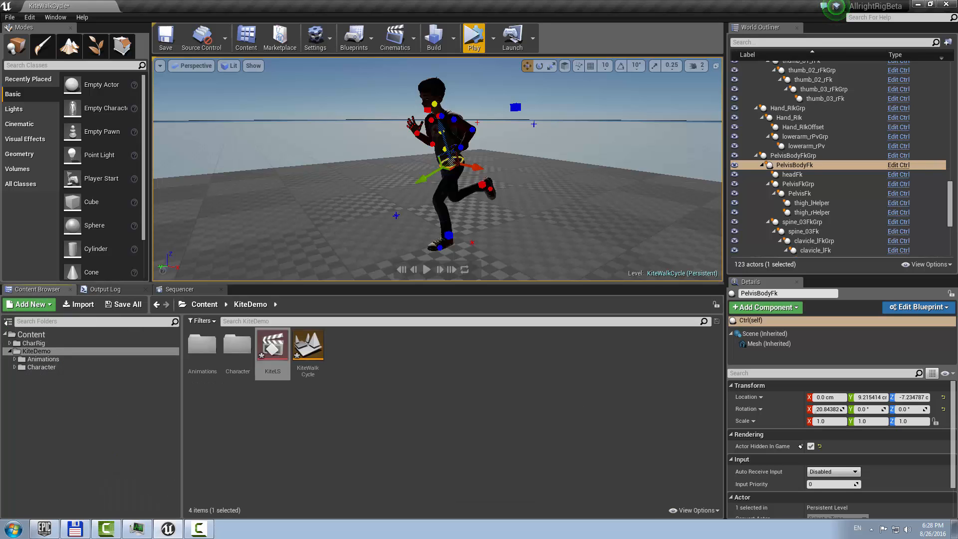
right_click_drag(439, 170, 551, 180)
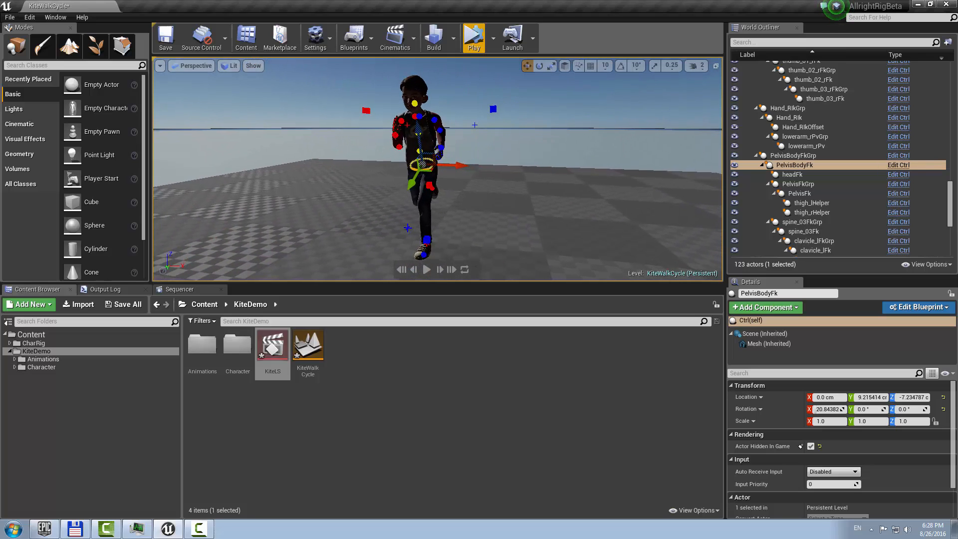
left_click(422, 383)
Examine the upperarm_lFk and upperarm_rFk controls from the front and side, alternating between them to compare their rotations.
right_click_drag(449, 200, 447, 164)
left_click(463, 165)
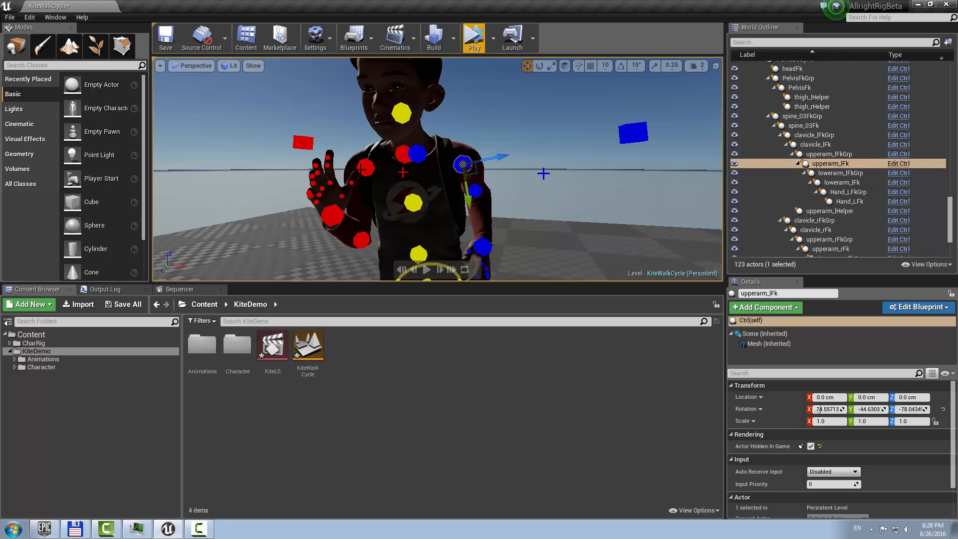
left_click(365, 167)
right_click_drag(365, 167, 329, 191)
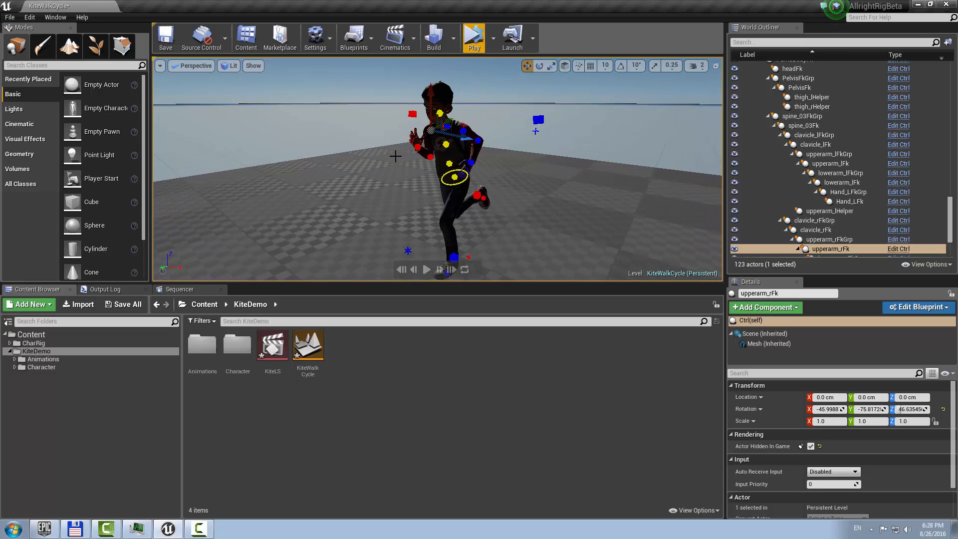
right_click_drag(509, 167, 538, 185)
left_click(485, 135)
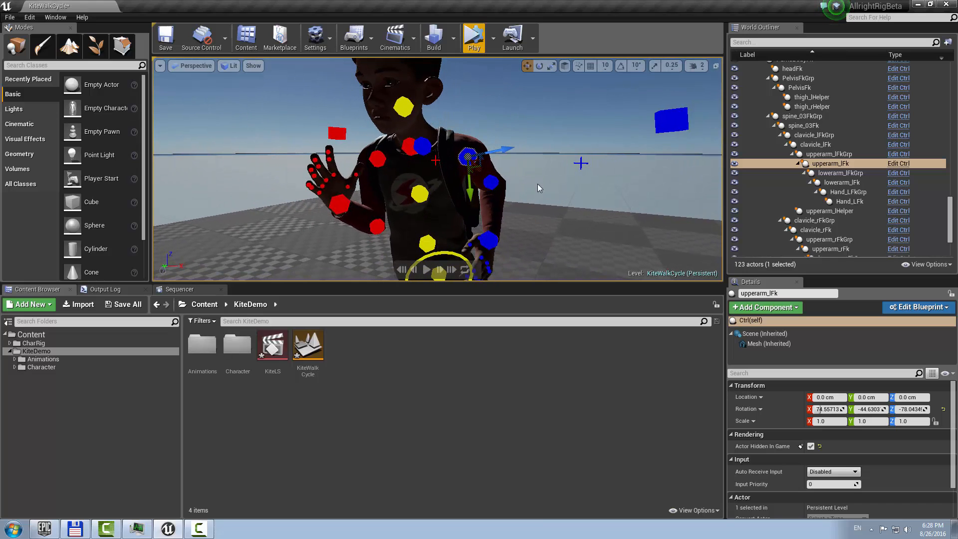
right_click_drag(467, 165, 452, 75)
left_click(371, 152)
left_click(470, 146)
left_click(375, 150)
Switch the viewport to Unlit, clear the selection, and show Sequencer's key tracks instead of the curve editor.
key("alt+3")
key("Escape")
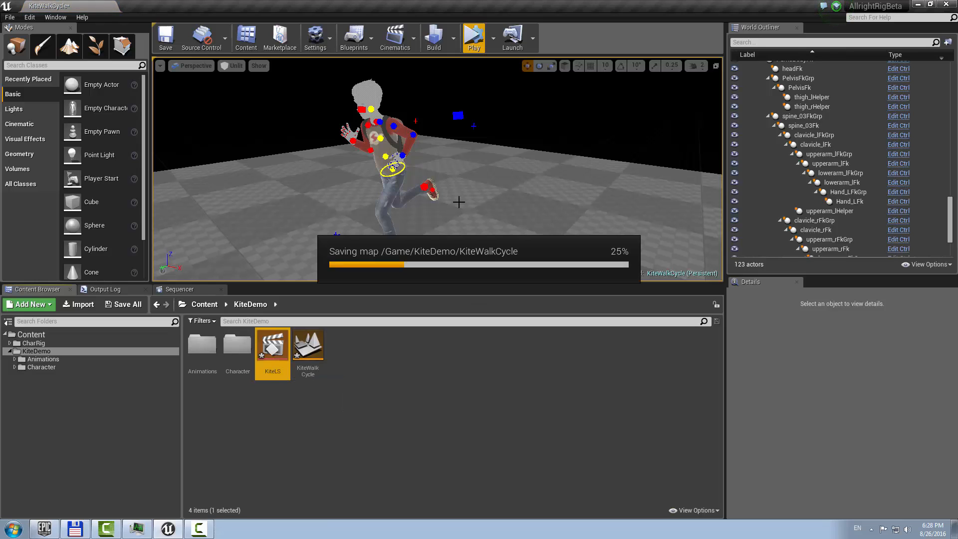
left_click(187, 290)
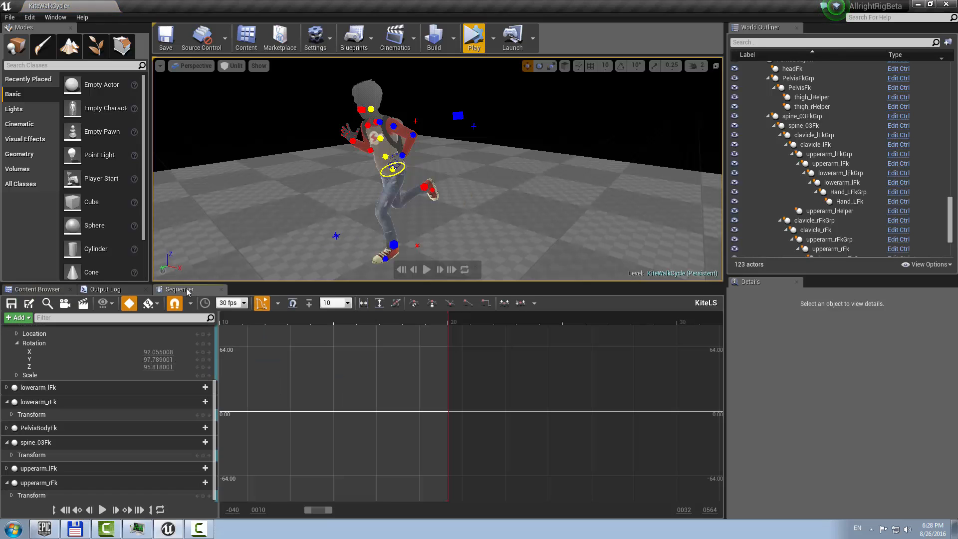
scroll(377, 391, "down", 2)
scroll(354, 389, "up", 9)
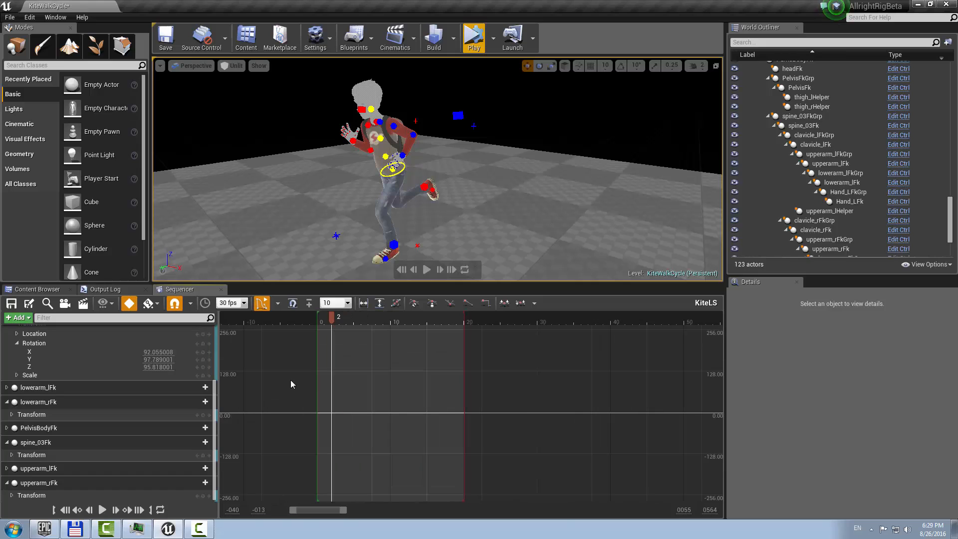
scroll(301, 381, "down", 5)
scroll(291, 381, "up", 5, "ctrl")
scroll(350, 367, "down", 4)
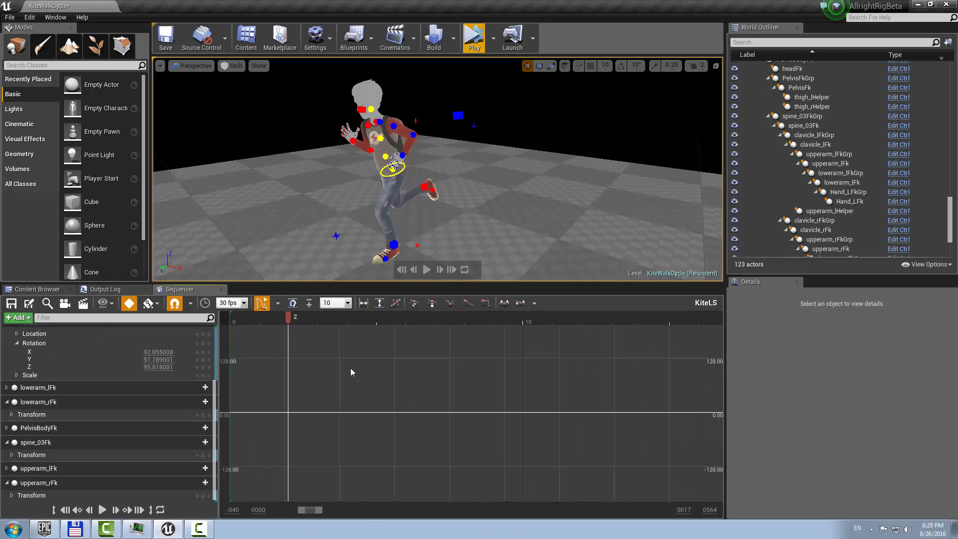
left_click(261, 302)
scroll(93, 376, "up", 4)
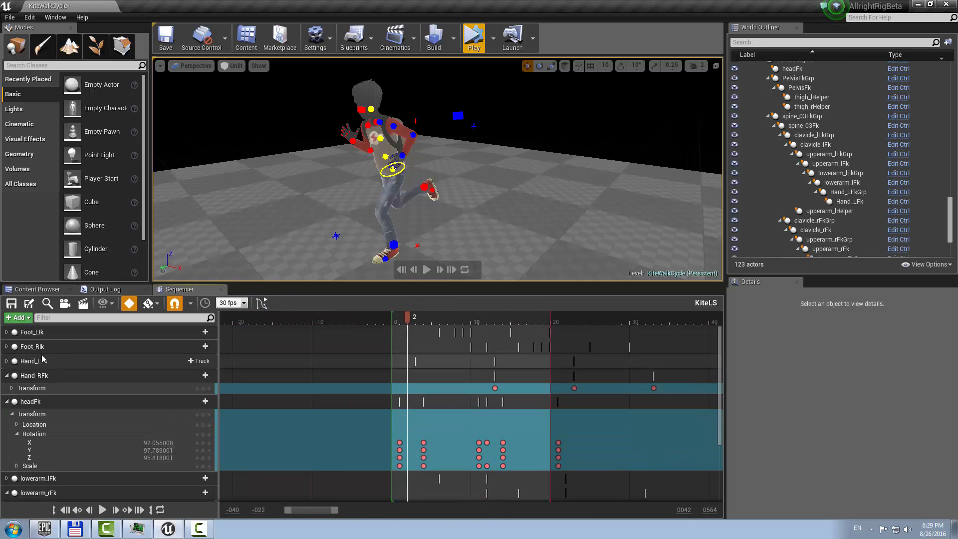
Collapse the Hand_RFk, headFk and lowerarm_rFk tracks and scrub the sequence to frame 20.
left_click(7, 375)
left_click(7, 375)
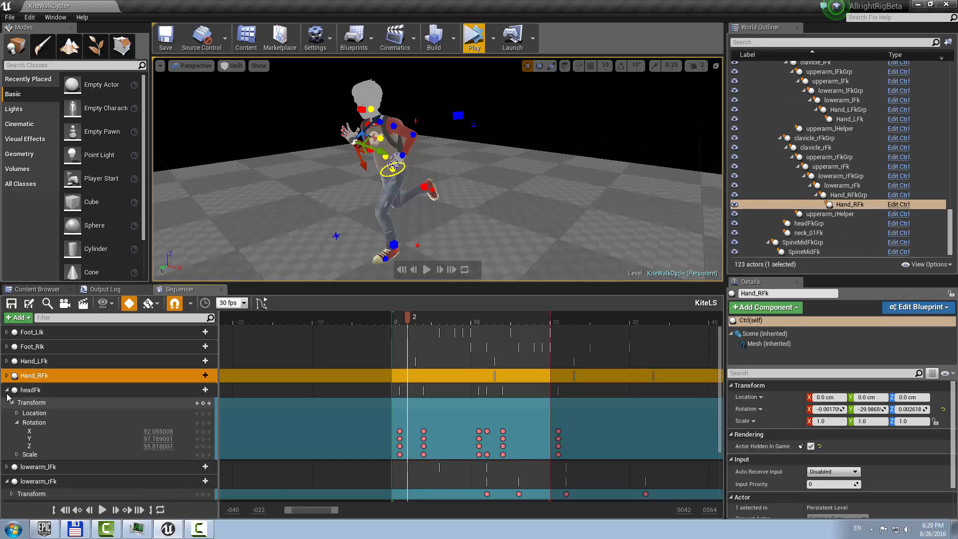
left_click(7, 390)
left_click(7, 419)
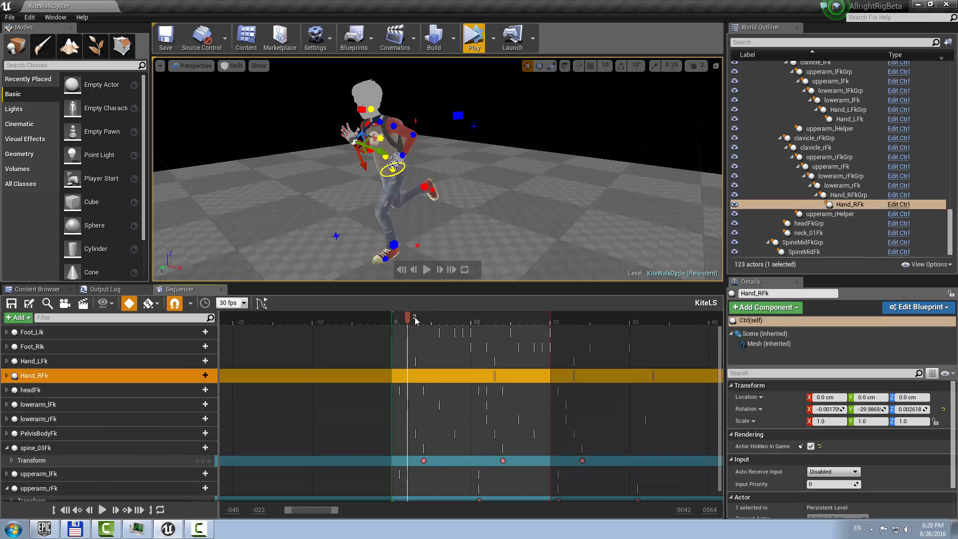
left_click_drag(415, 319, 550, 332)
Select the Rig actor and assign the KiteLS level sequence as the Sequencer in its Bake settings.
left_click_drag(954, 221, 953, 75)
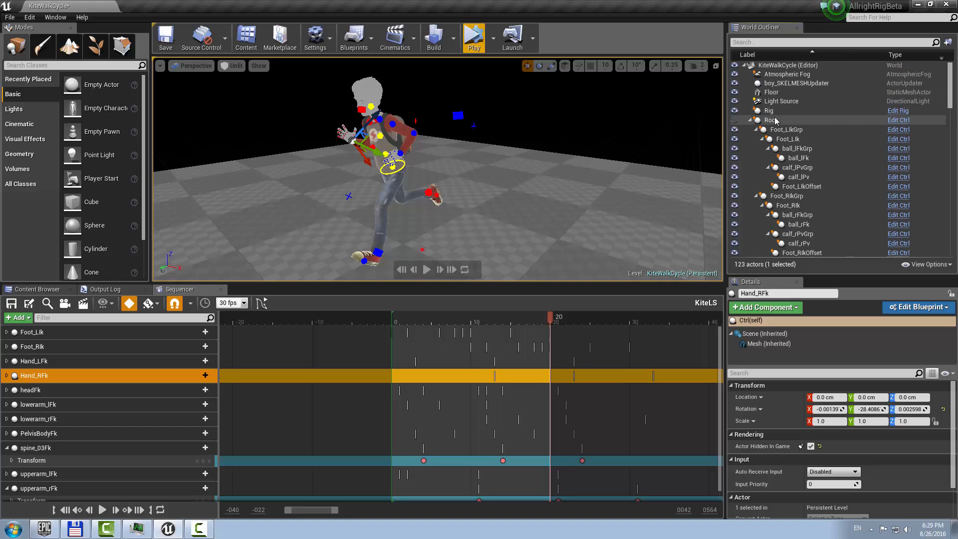
left_click(771, 111)
scroll(862, 419, "down", 6)
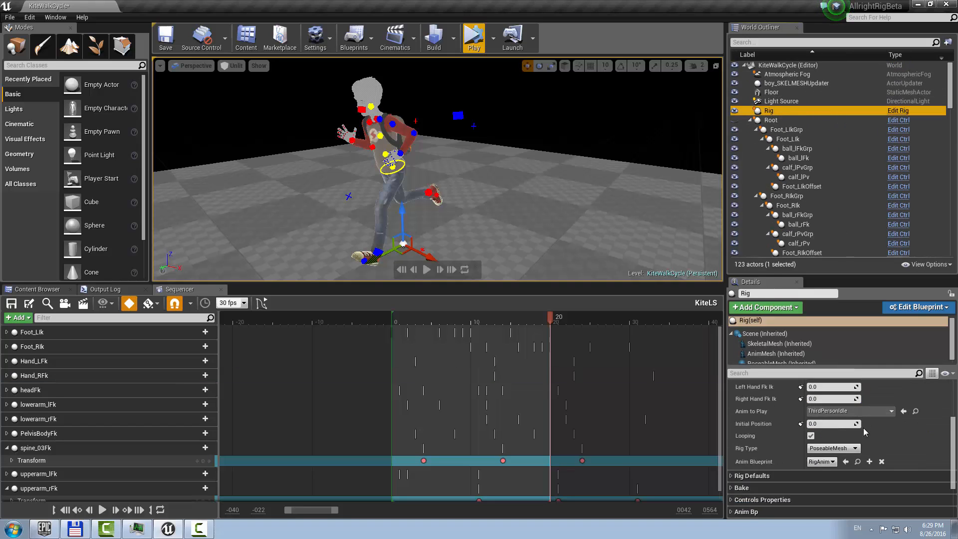
left_click(746, 421)
scroll(748, 424, "down", 1)
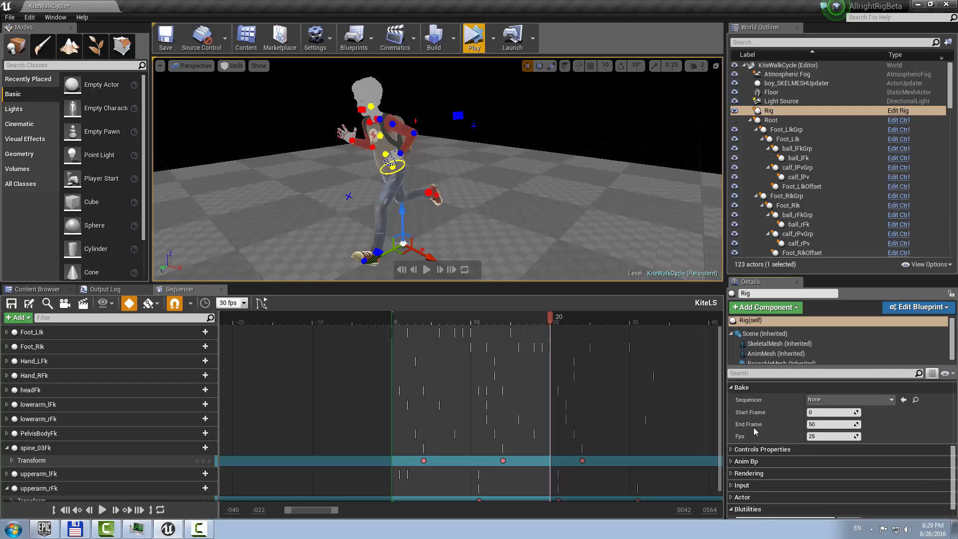
left_click(45, 289)
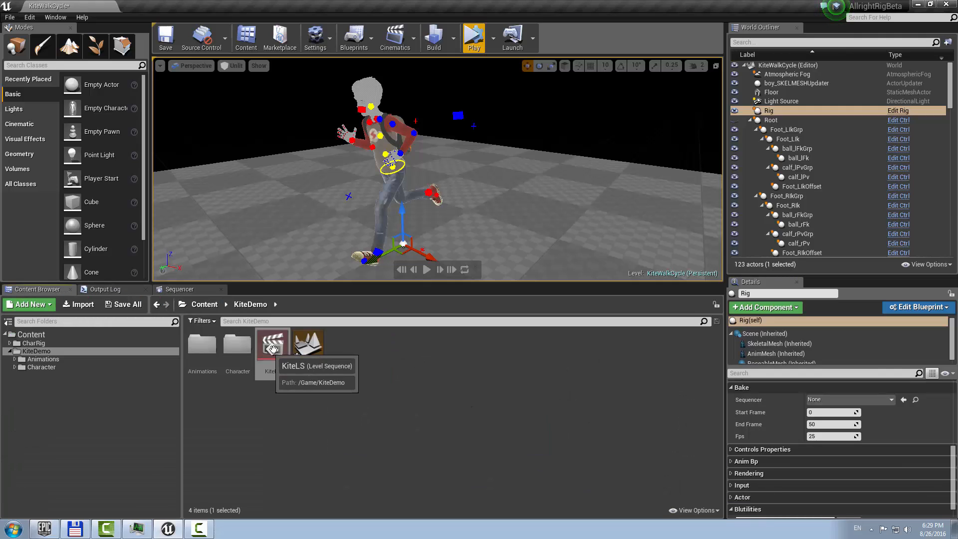
left_click_drag(273, 347, 830, 400)
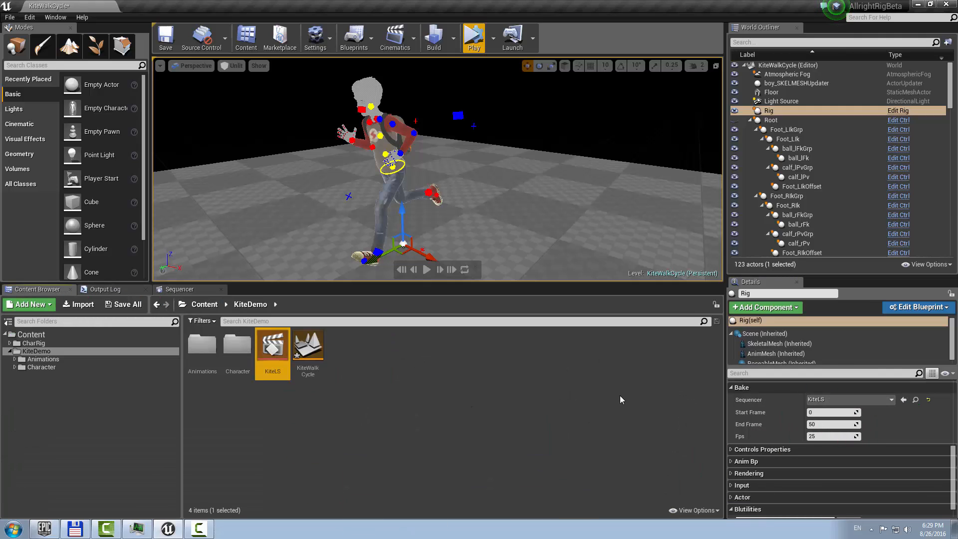
Set the Rig's bake End Frame to 20 and Fps to 30, checking the sequence's frame rate.
left_click(821, 413)
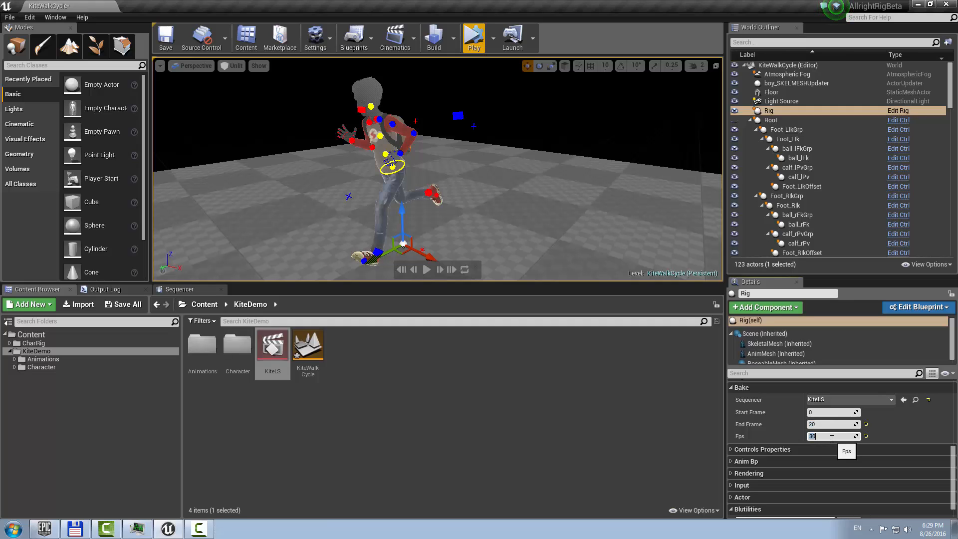
left_click(262, 345)
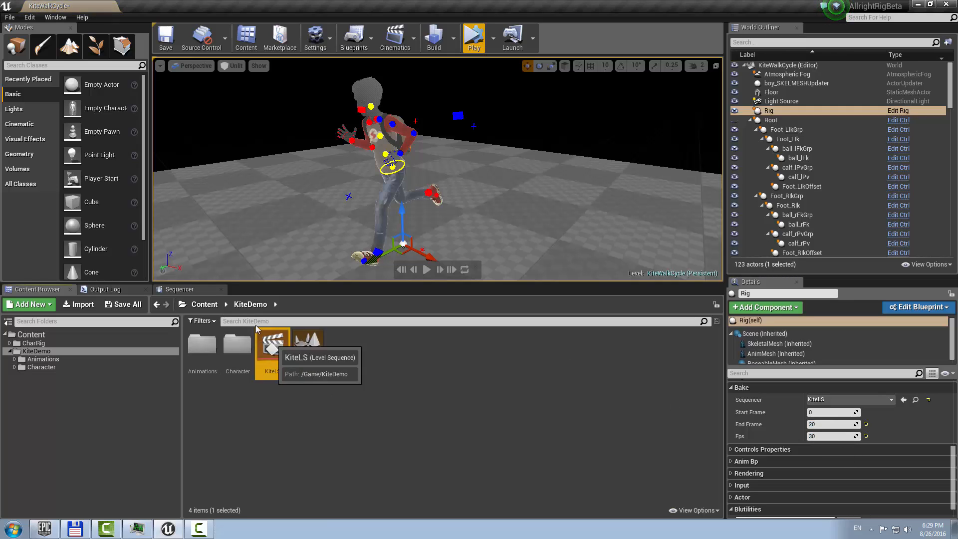
left_click(196, 289)
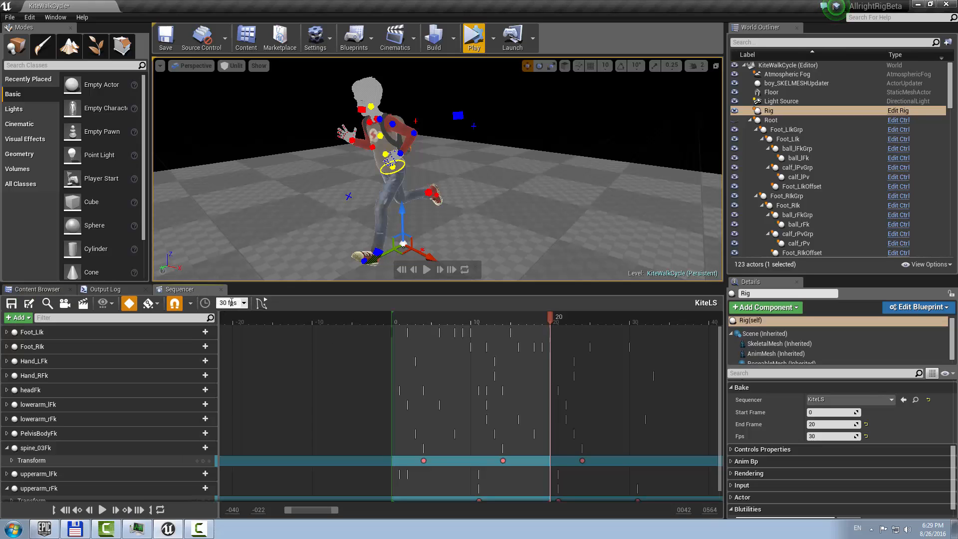
left_click(59, 291)
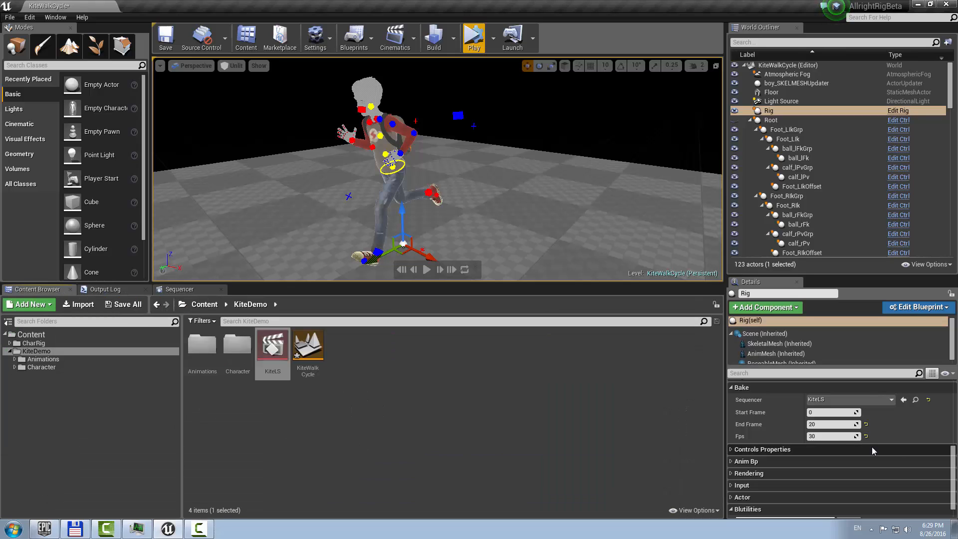
Run the Rig's BakeToAnimSequence function and create the animation as boy_walkcycle in the Content folder.
scroll(815, 499, "down", 1)
left_click(808, 504)
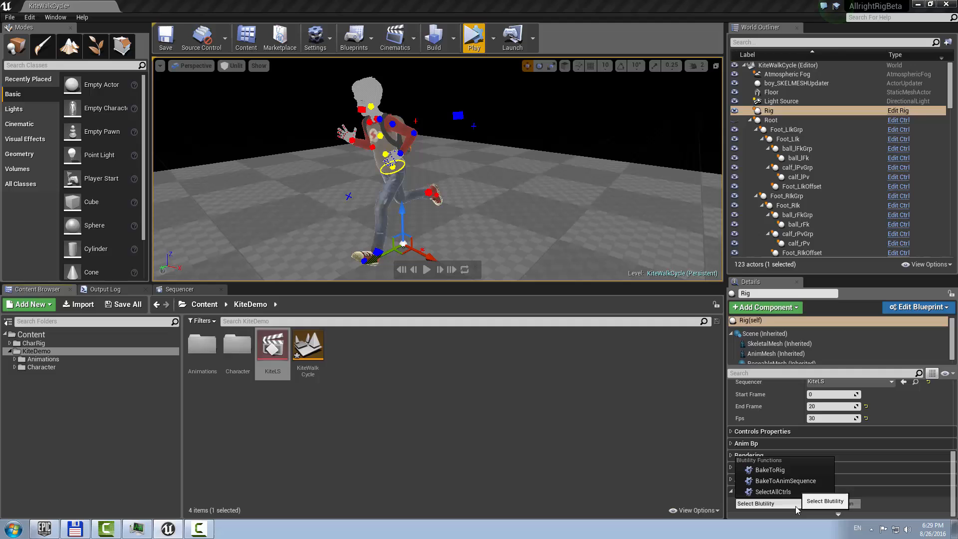
left_click(804, 482)
left_click(848, 504)
left_click(393, 187)
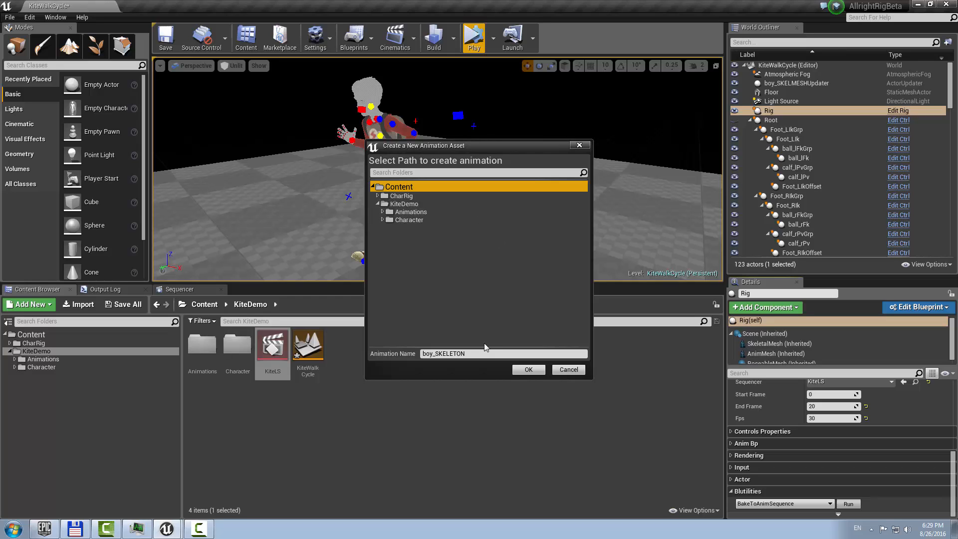
left_click(477, 353)
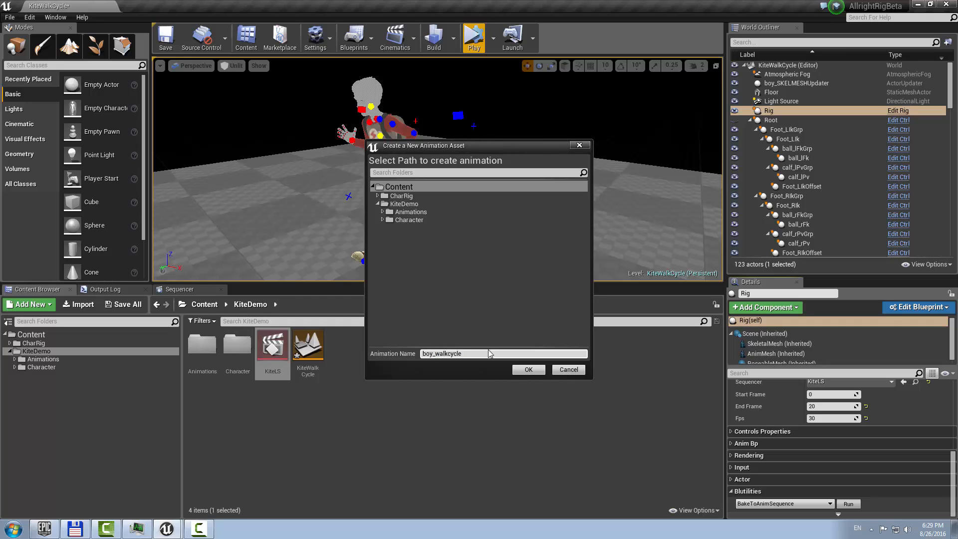
left_click(527, 371)
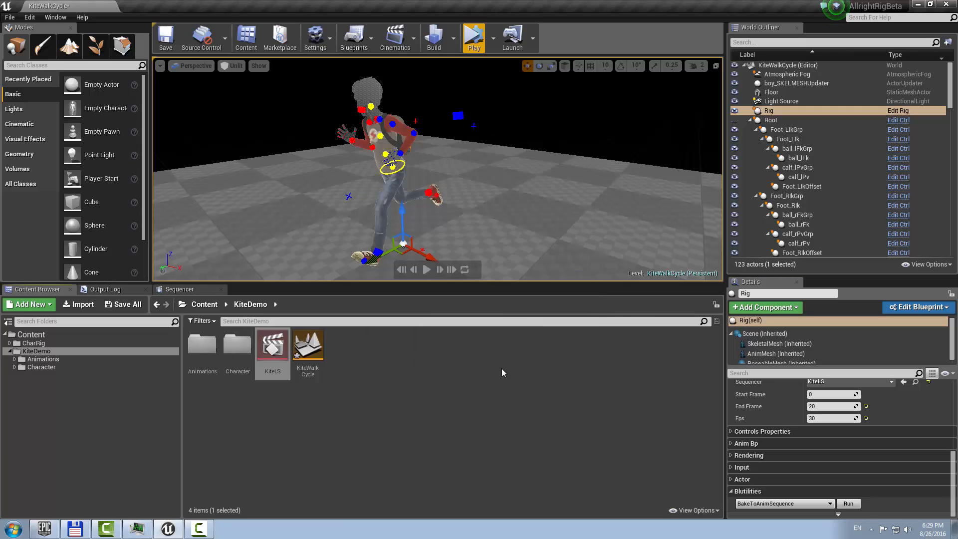
Show the Content folder and place the boy_walkcycle animation in the level beside the rigged character.
left_click(31, 334)
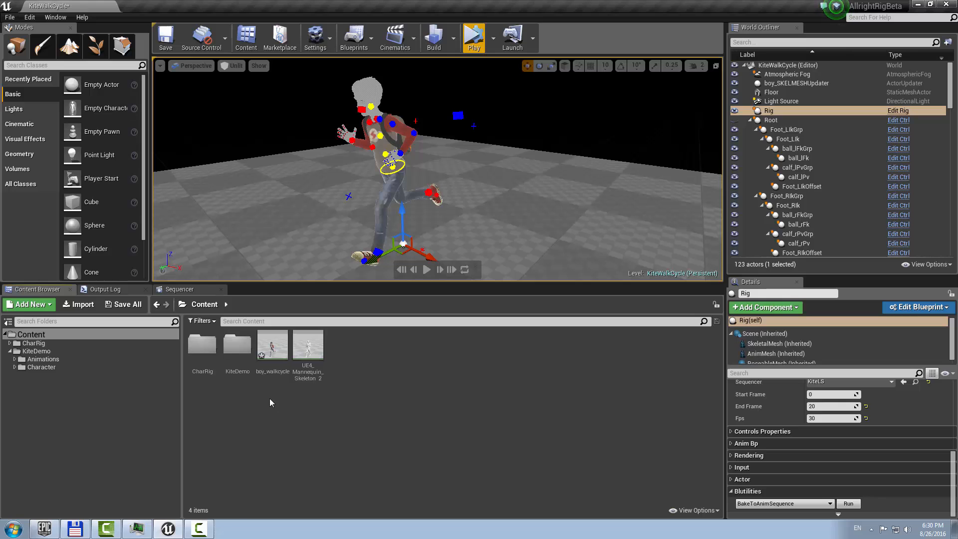
left_click_drag(272, 346, 506, 260)
mouse_move(506, 260)
right_mouse_down()
mouse_move(528, 260)
mouse_move(509, 266)
right_mouse_up()
right_click_drag(519, 167, 491, 153)
Simulate the level with Lit shading to watch the baked animation beside the rig, and stop the simulation.
key("alt+s")
left_click(522, 124)
key("alt+4")
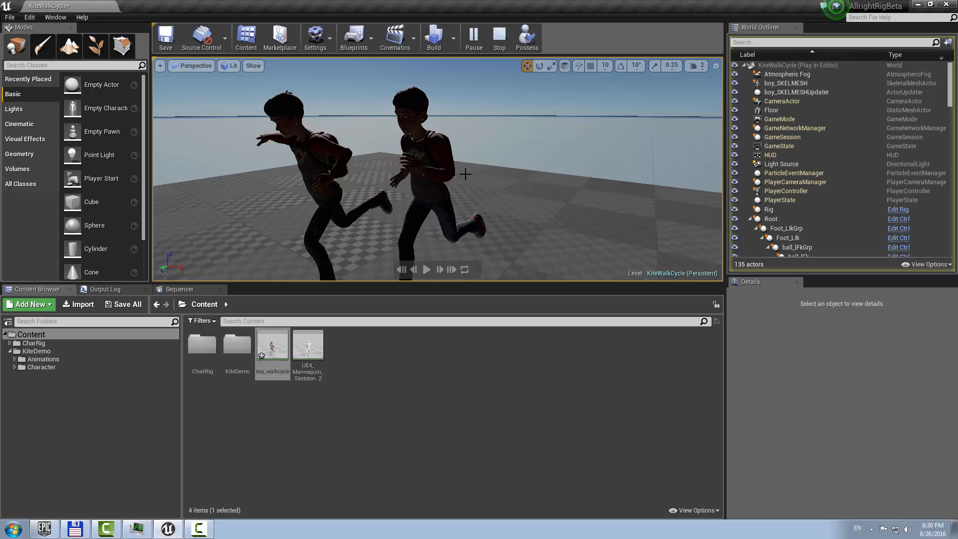
right_click_drag(464, 172, 424, 194)
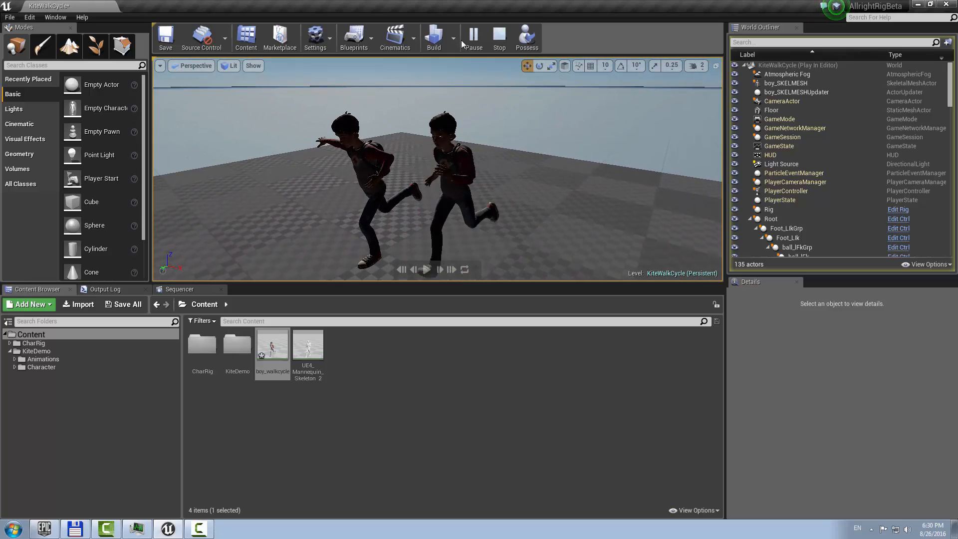
left_click(499, 37)
Open the boy_walkcycle animation asset, preview it from a closer angle, and close its editor.
left_click(309, 399)
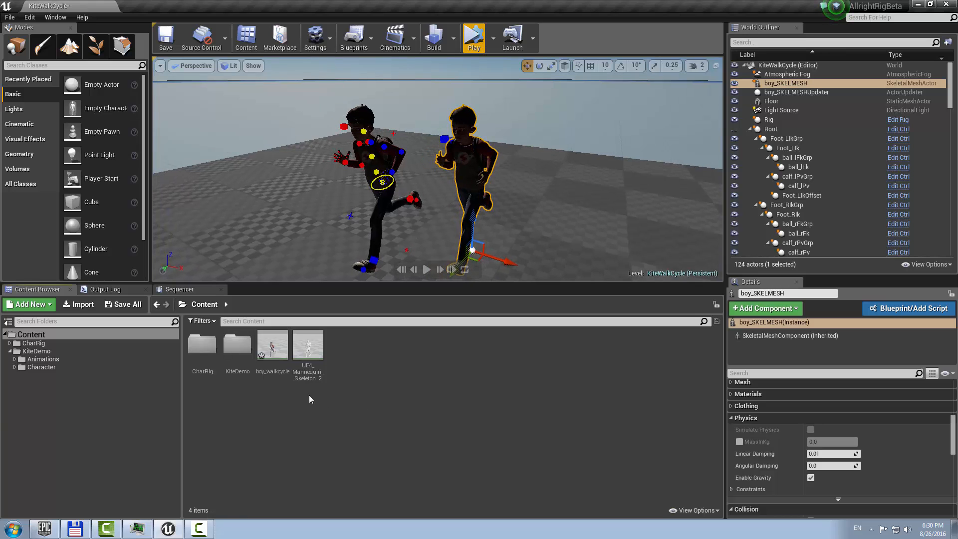
double_click(271, 348)
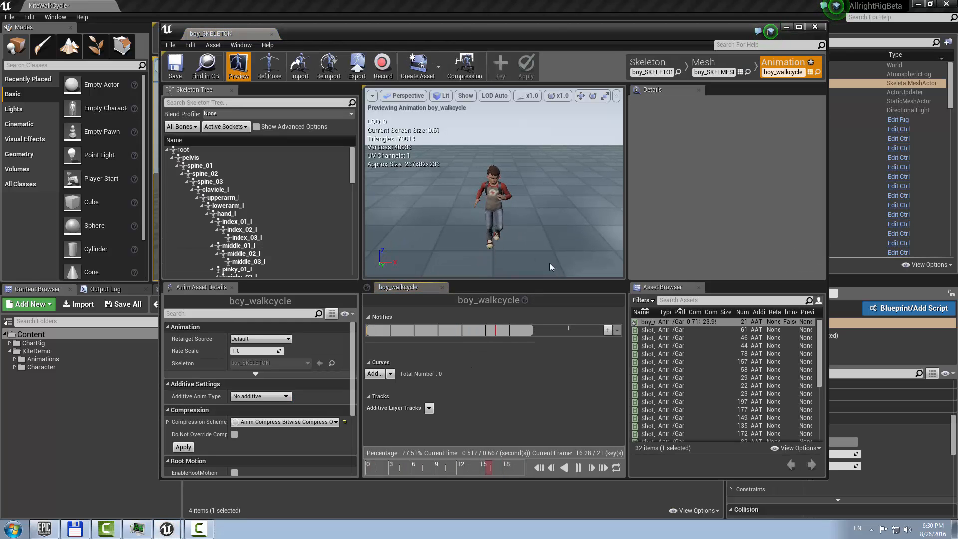
right_click_drag(504, 195, 469, 180)
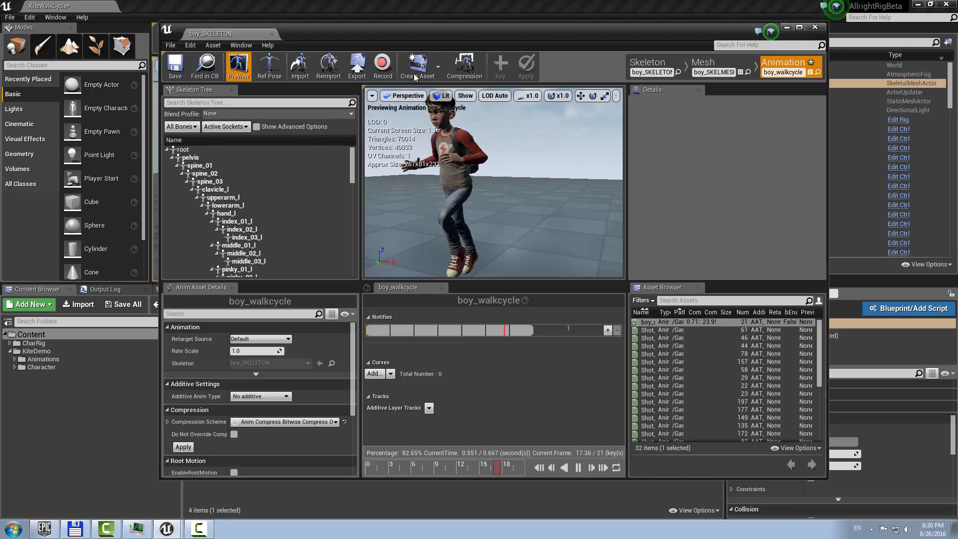
left_click(815, 27)
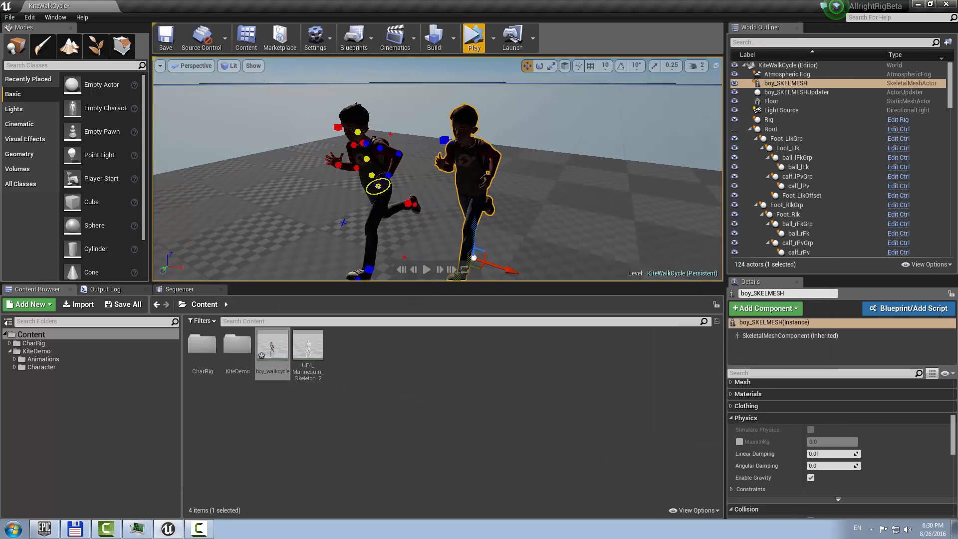
Enlarge the viewport, clear the selection, and compare the baked character with the rigged one from several angles.
right_click_drag(508, 187, 501, 206)
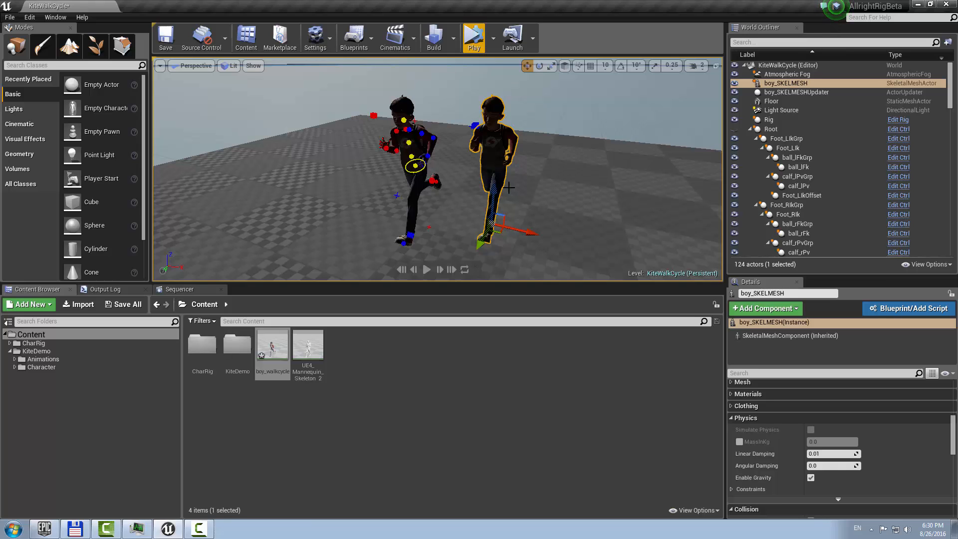
right_click_drag(547, 198, 485, 274)
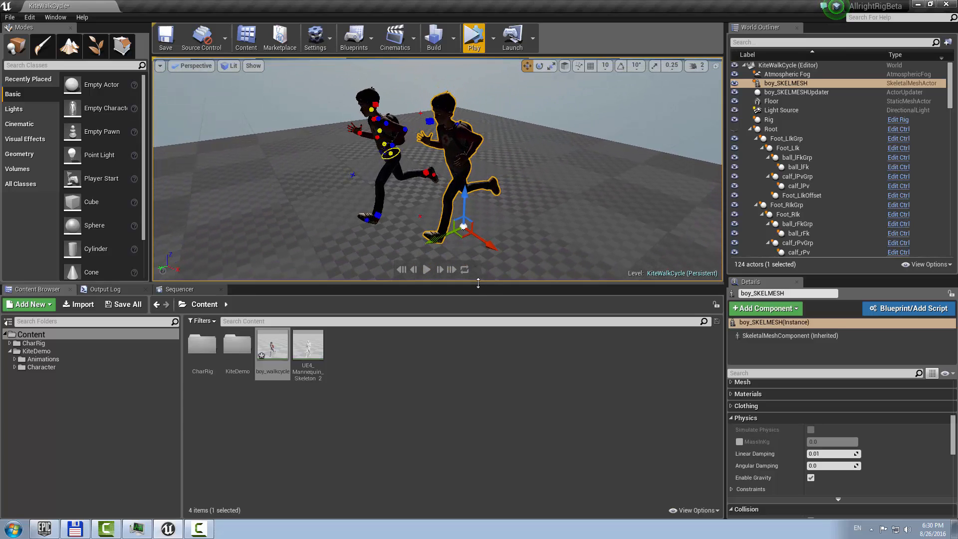
left_click_drag(478, 283, 478, 397)
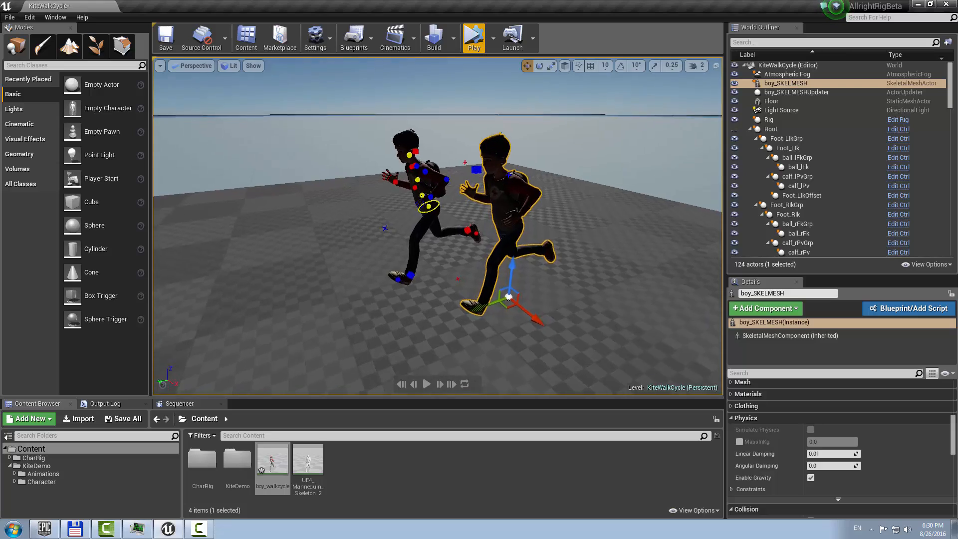
right_click_drag(438, 226, 505, 214)
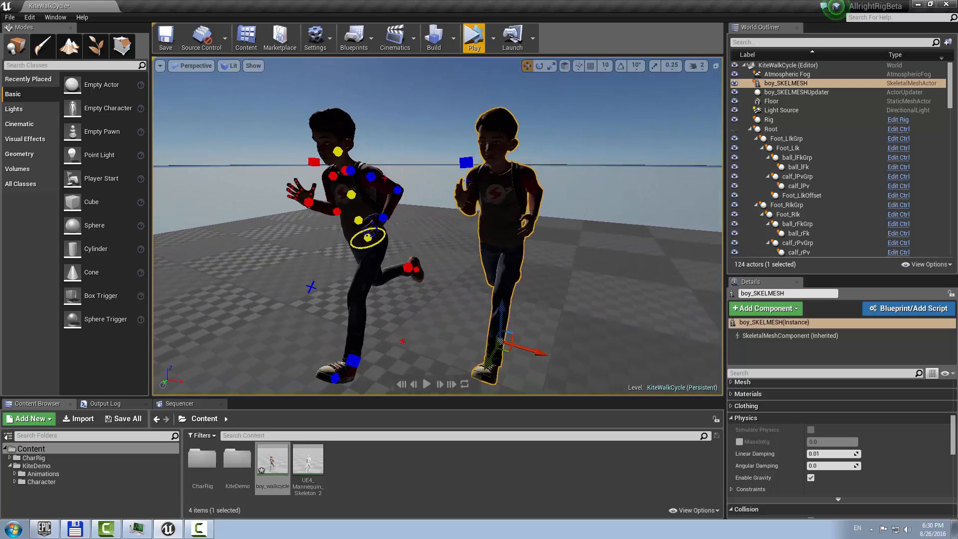
left_click(537, 124)
right_click_drag(537, 124, 504, 131)
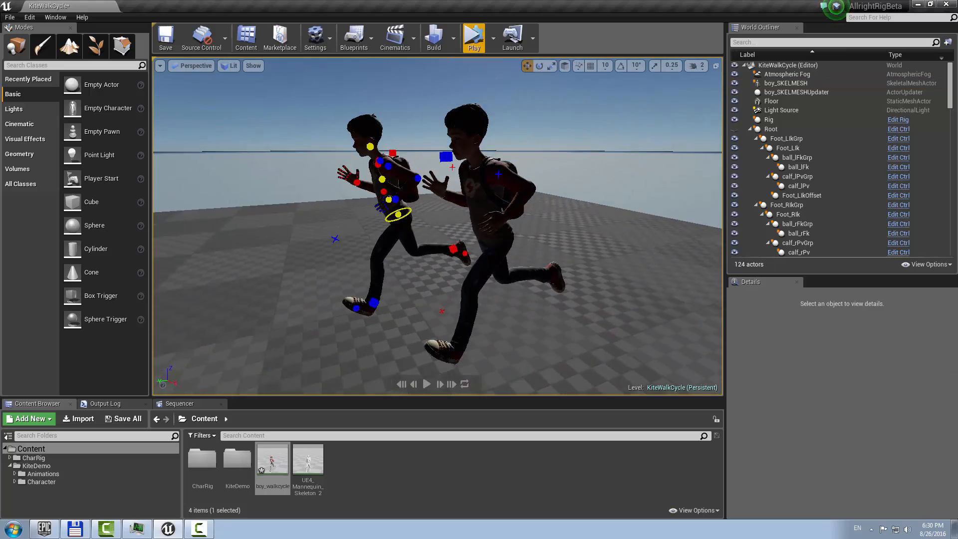
mouse_move(537, 235)
right_mouse_down()
mouse_move(520, 233)
mouse_move(537, 235)
right_mouse_up()
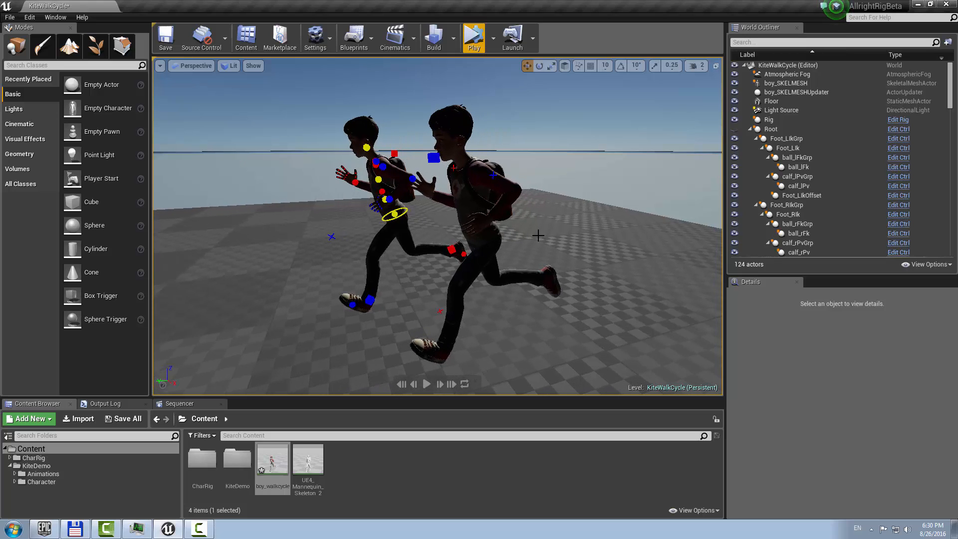